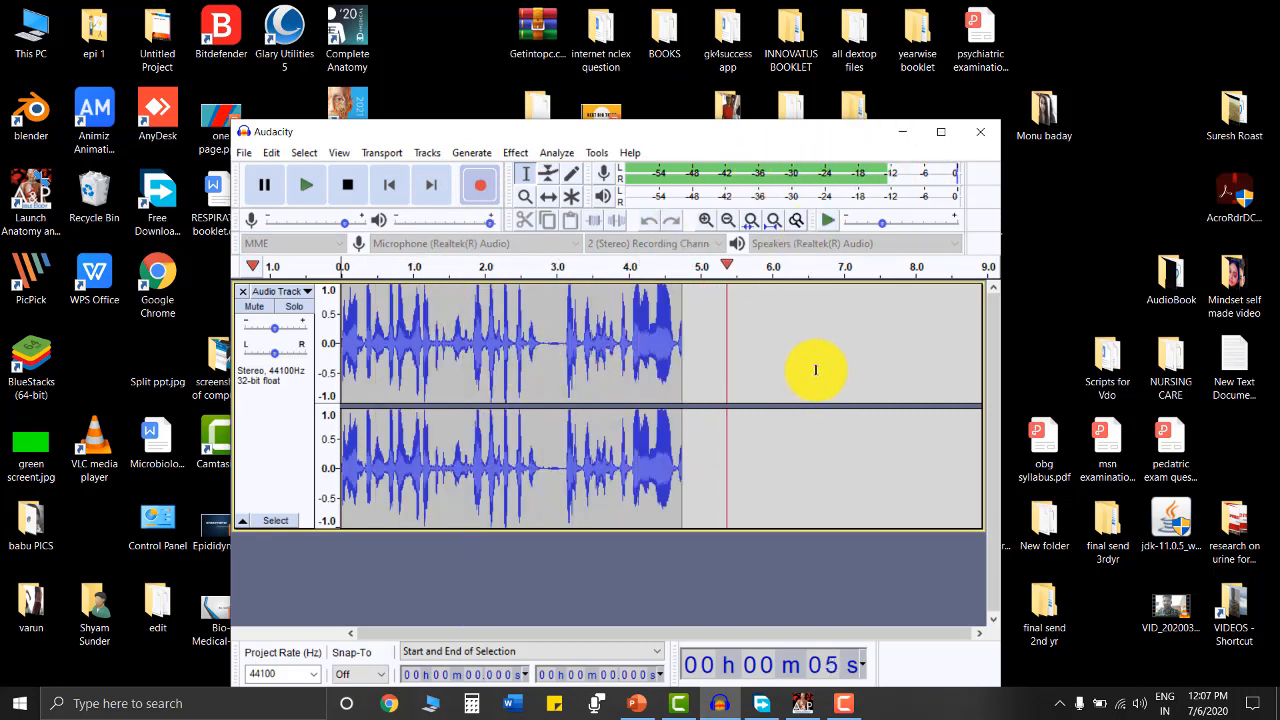
# - Switch to Camtasia and set the project's canvas dimensions to 1080p HD (1920x1080)
pyautogui.click(901, 133)
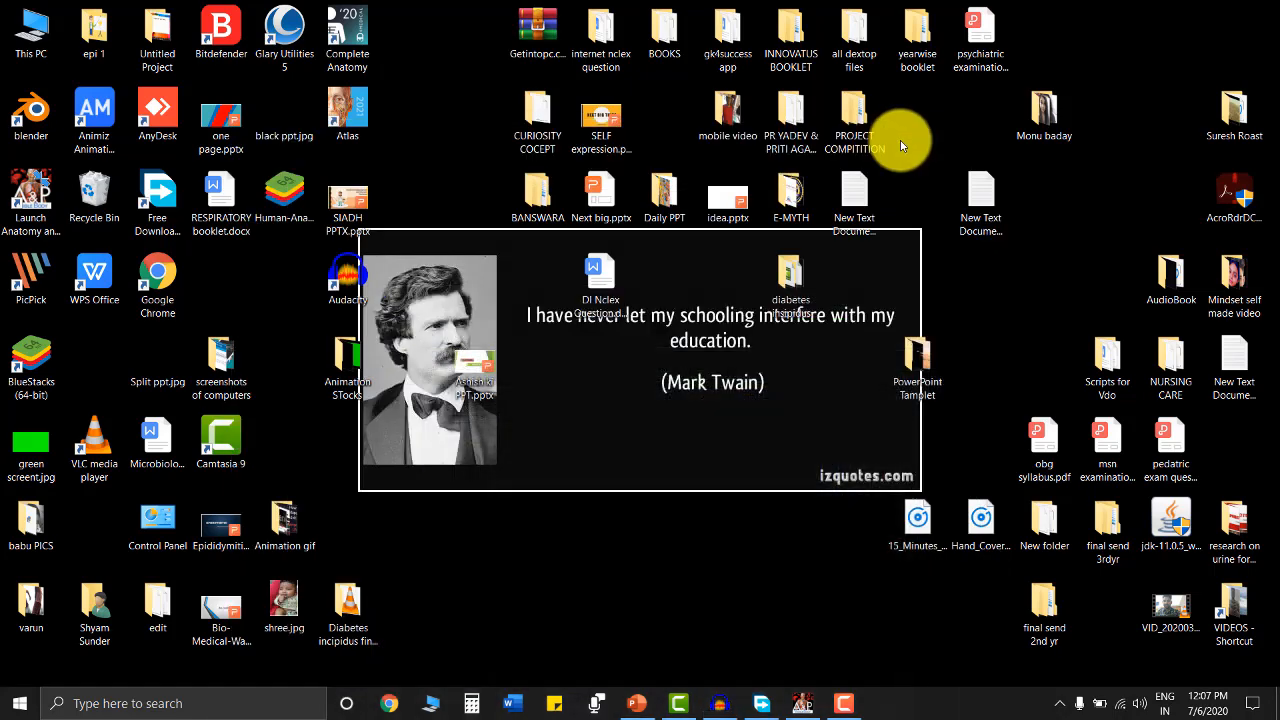
pyautogui.click(680, 705)
pyautogui.click(675, 40)
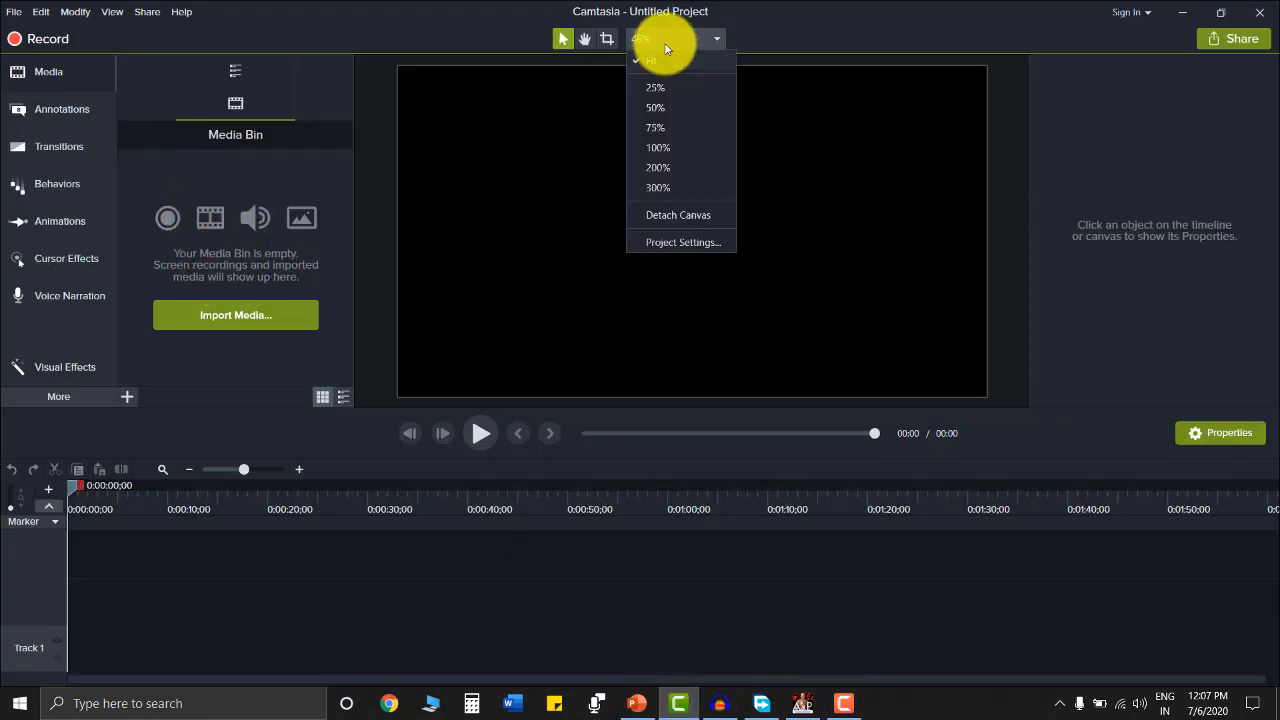
pyautogui.click(676, 240)
pyautogui.click(700, 296)
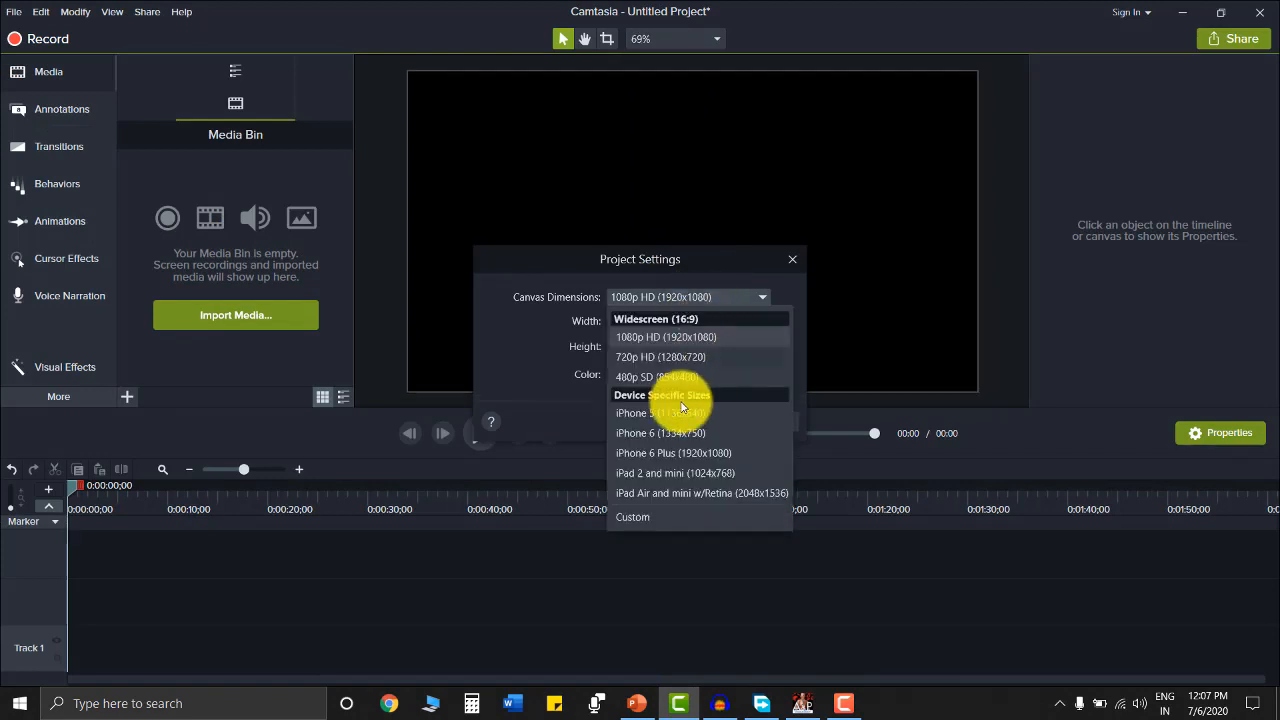
pyautogui.click(672, 338)
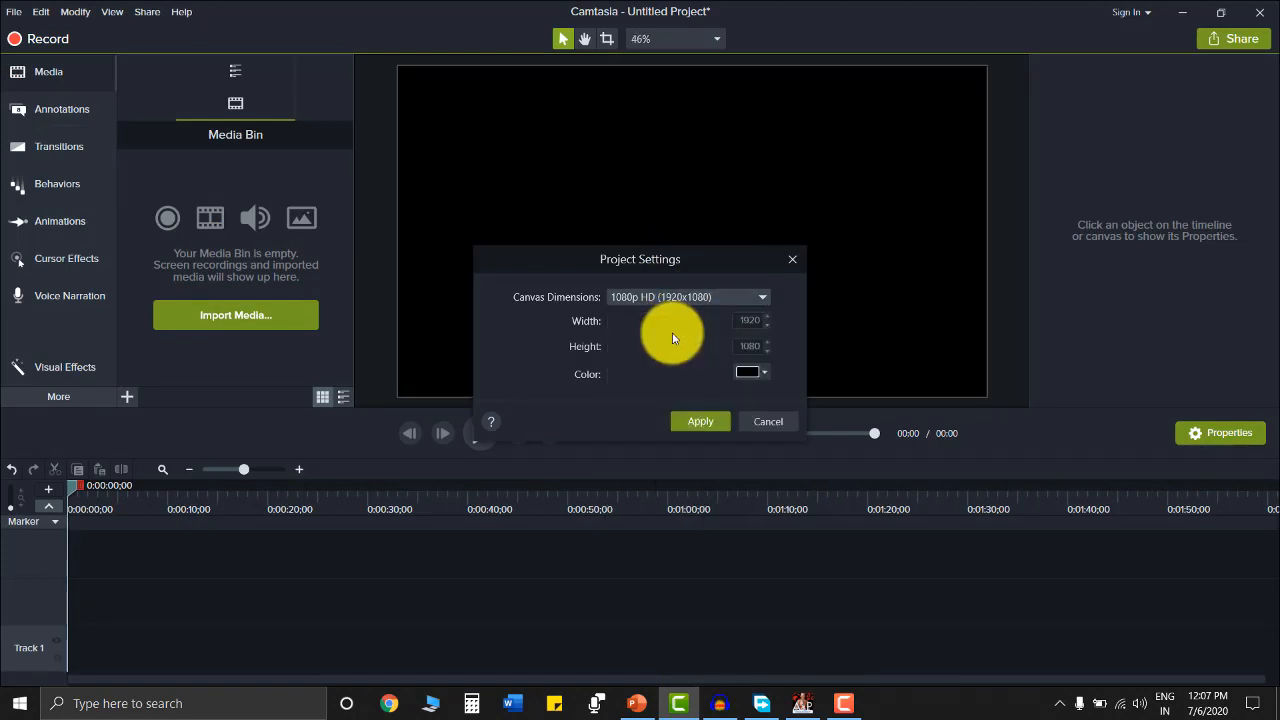
pyautogui.click(706, 422)
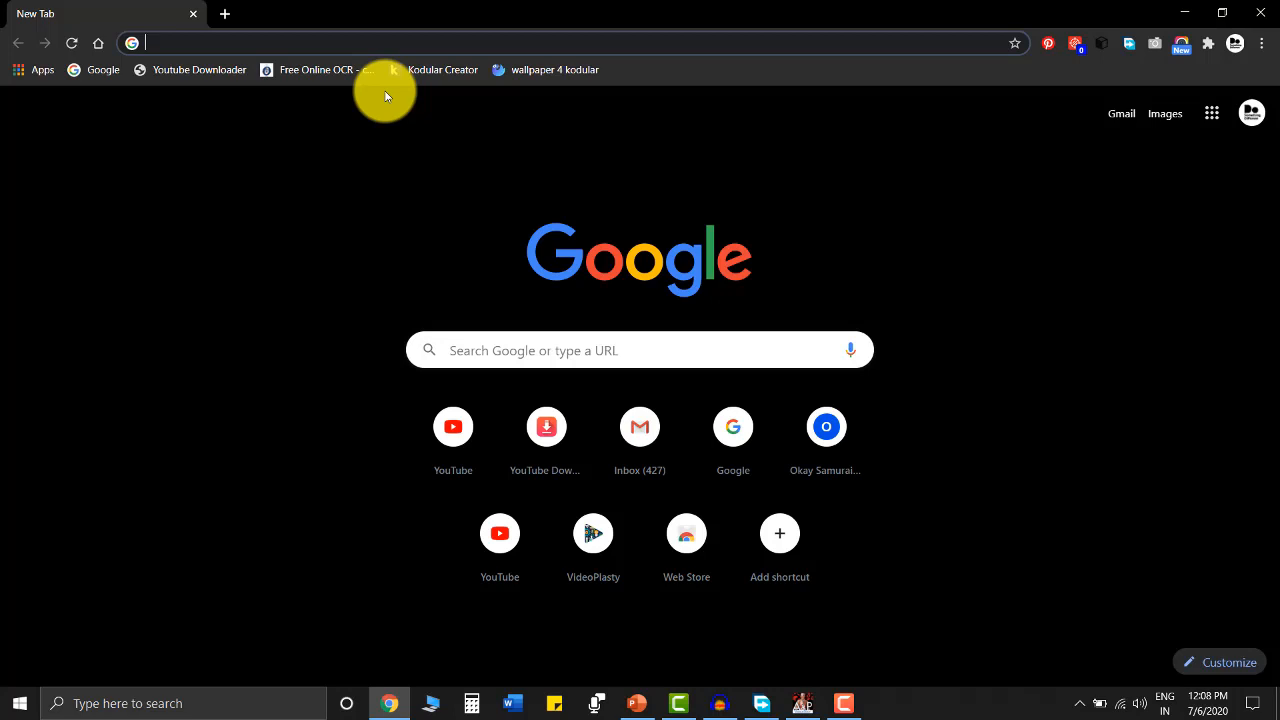
# - Search Google Images for "hypothalamus png" in Chrome
pyautogui.write('hypoth')
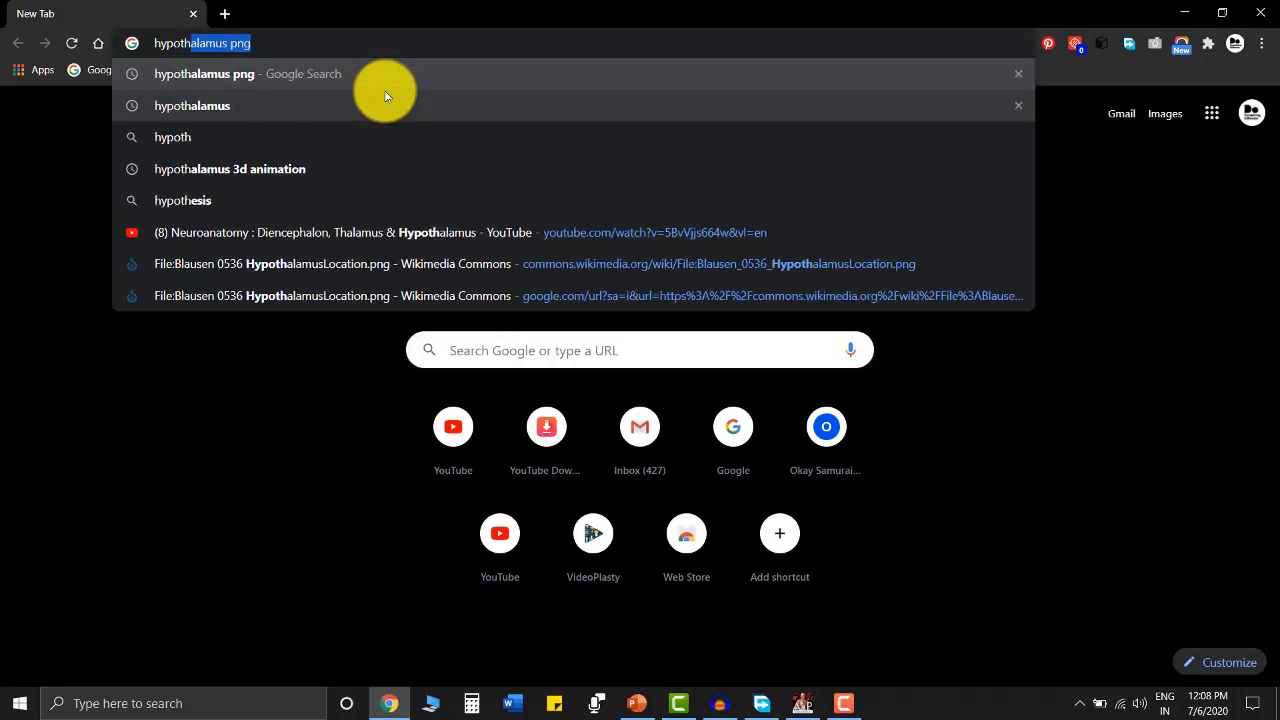
pyautogui.write('alamus')
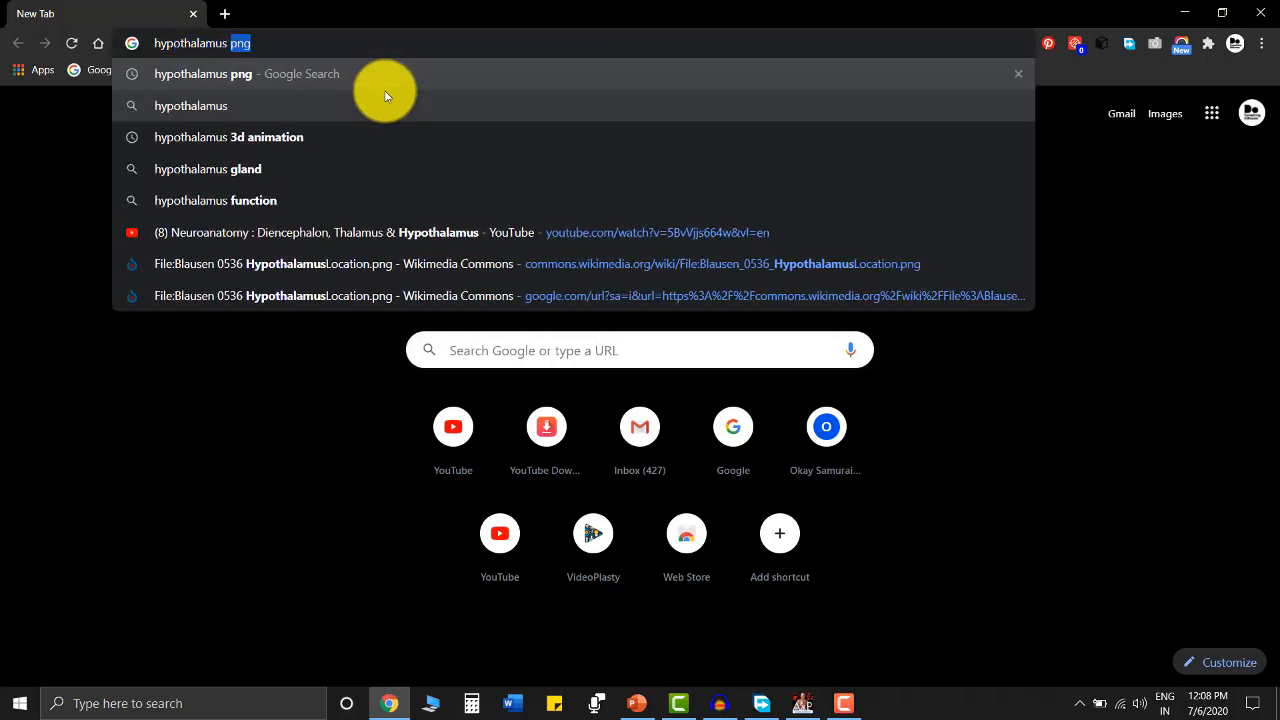
pyautogui.write(' png')
pyautogui.press('Return')
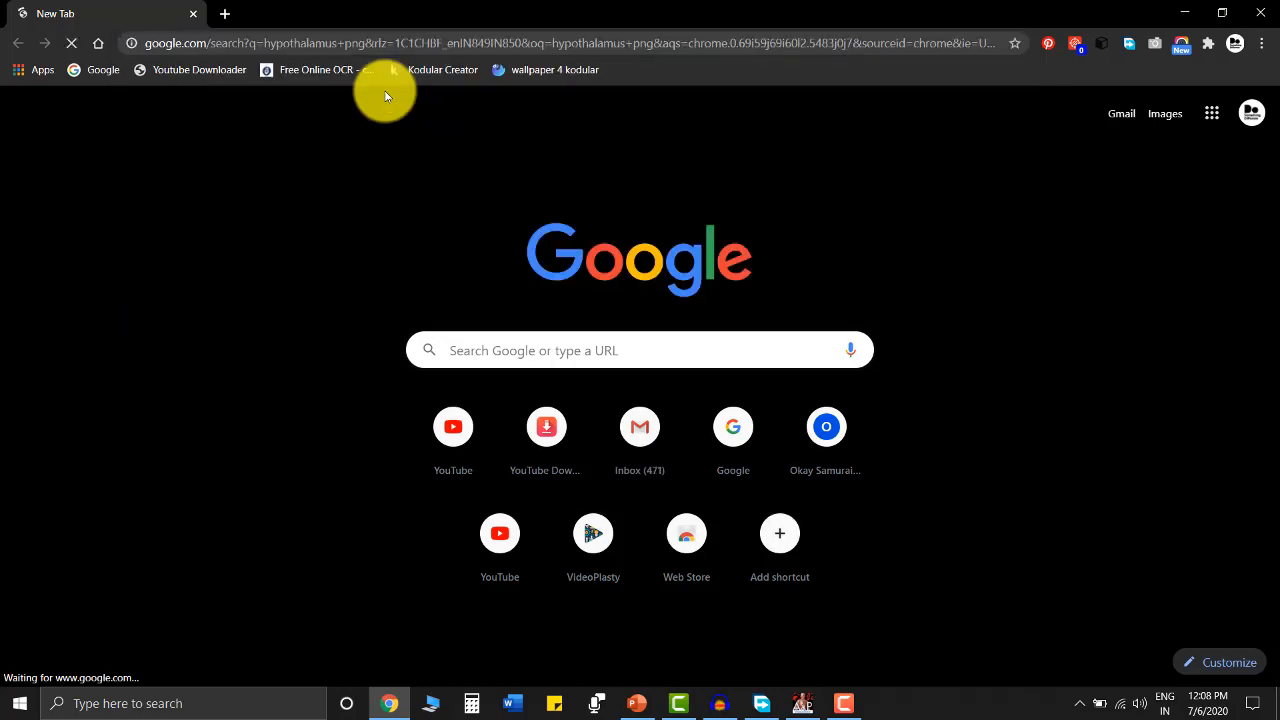
pyautogui.click(248, 138)
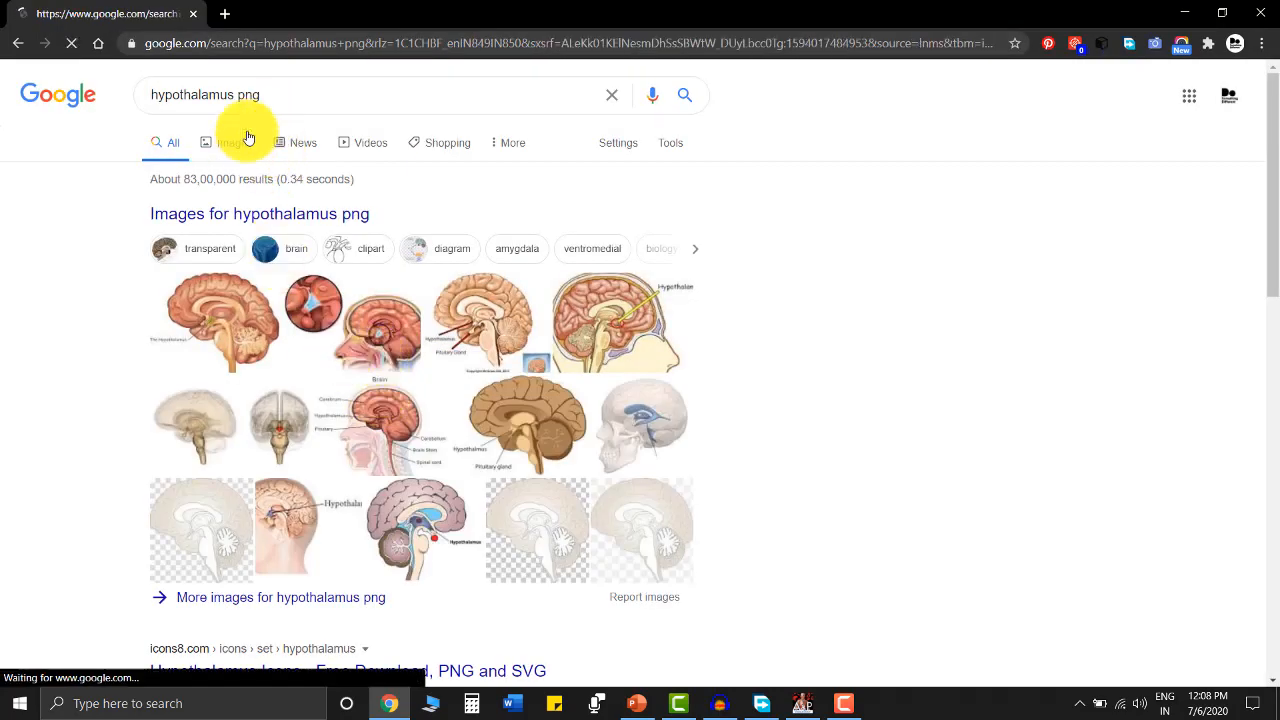
# - Search Google for "pituitary png" in a new browser tab and show the image results
pyautogui.click(223, 13)
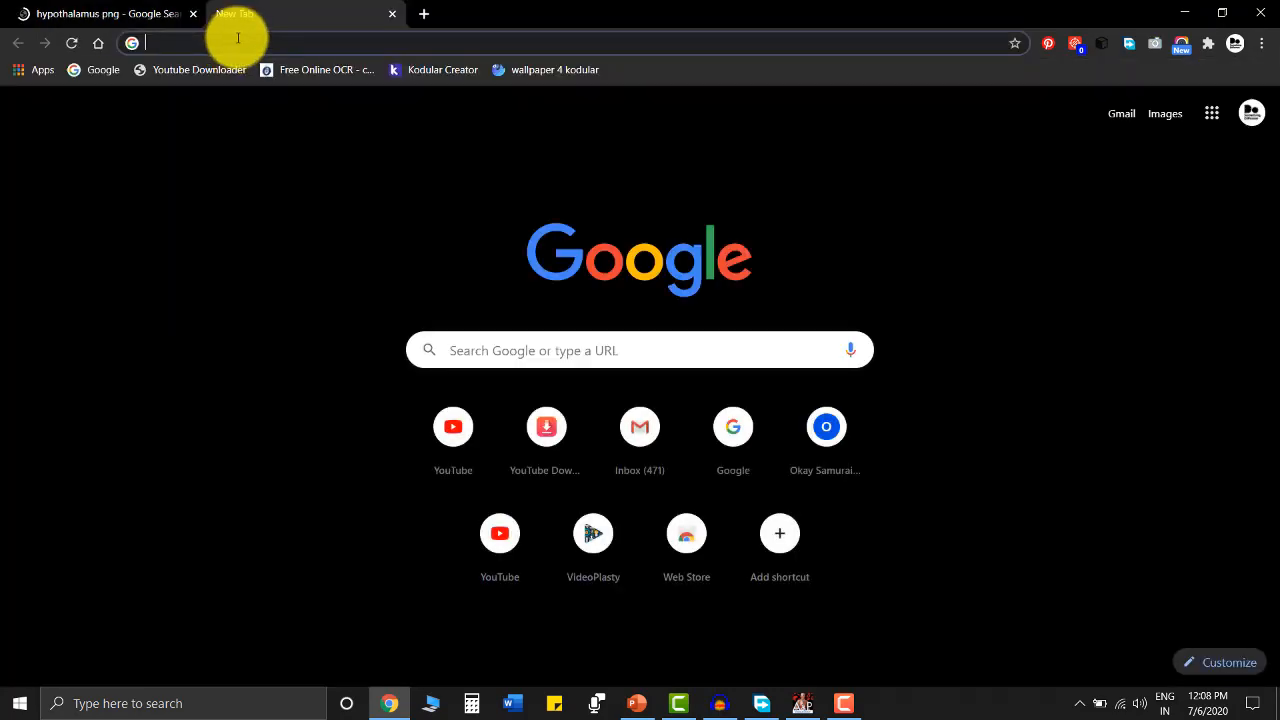
pyautogui.write('pitui')
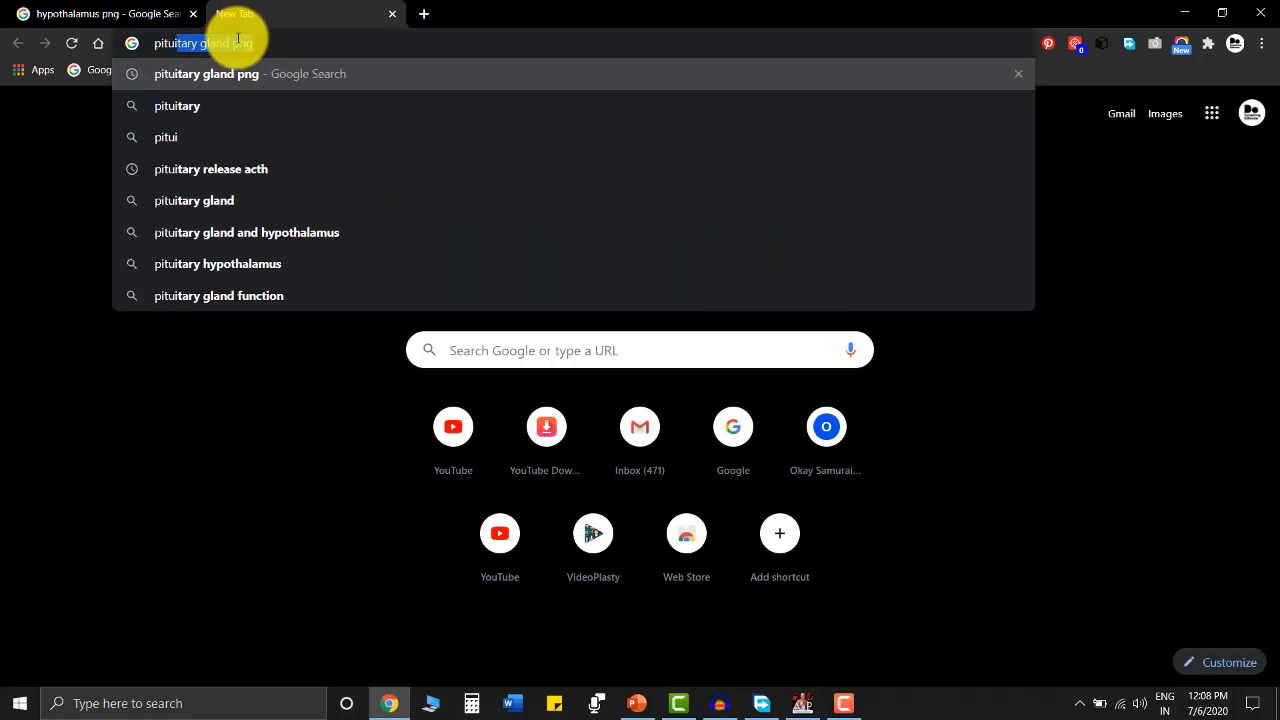
pyautogui.write('tarey png')
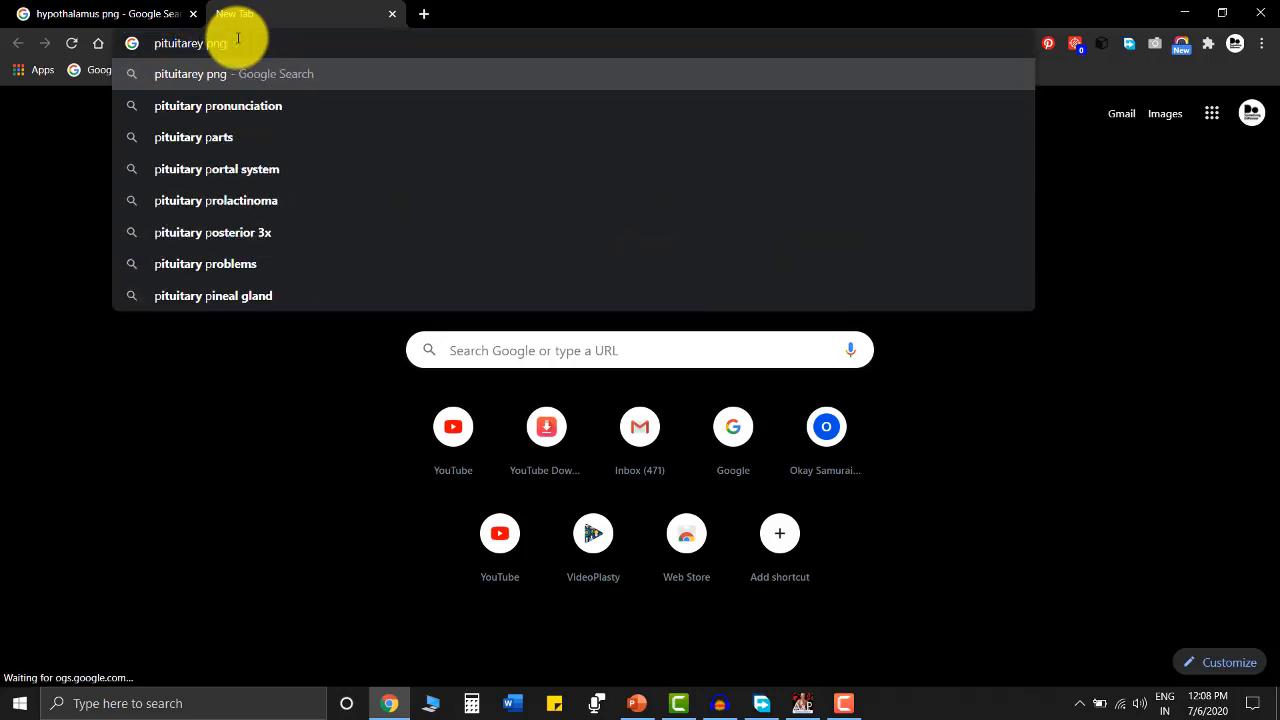
pyautogui.press('Return')
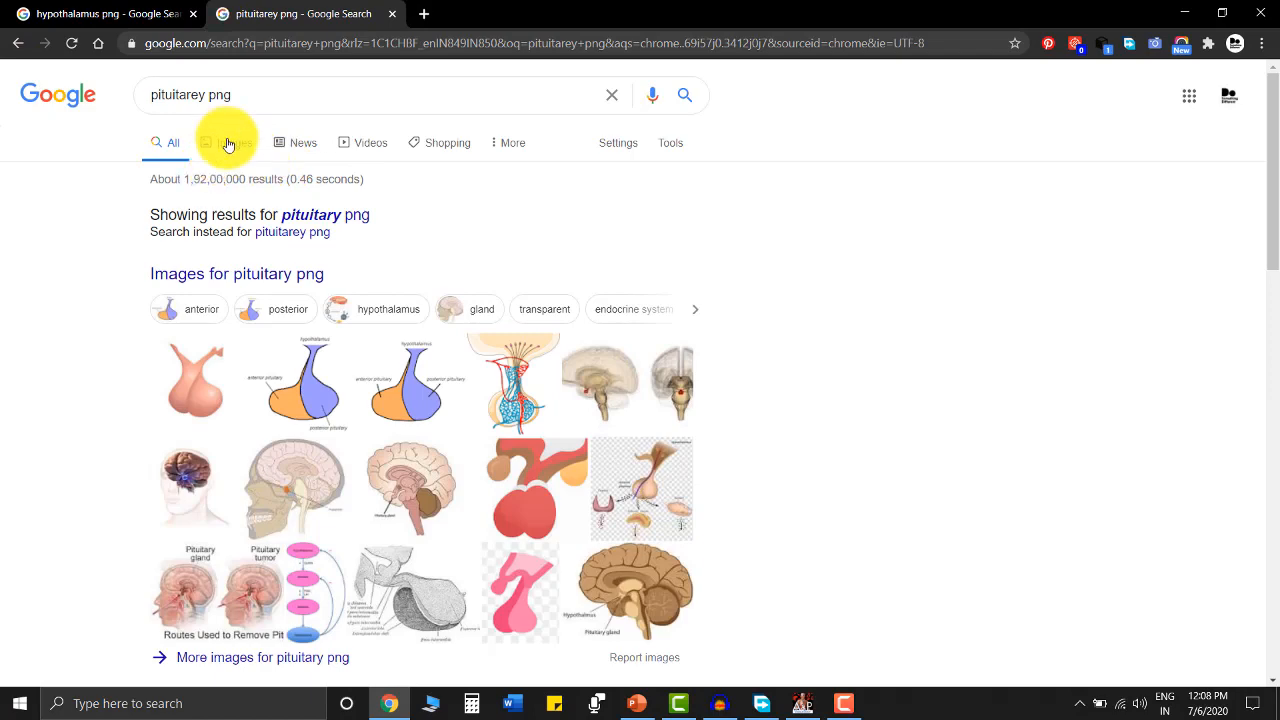
# - Open the Science of Psychotherapy brain image from the hypothalamus results and start saving it
pyautogui.click(40, 14)
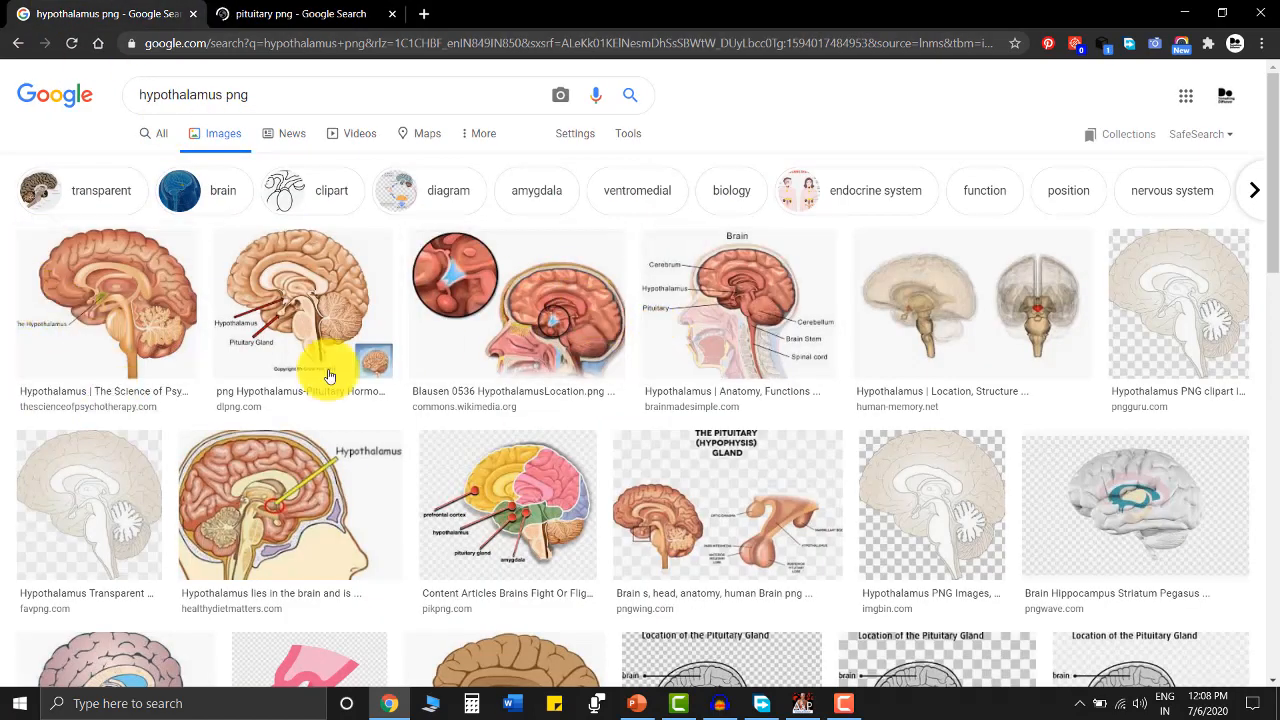
pyautogui.click(163, 320)
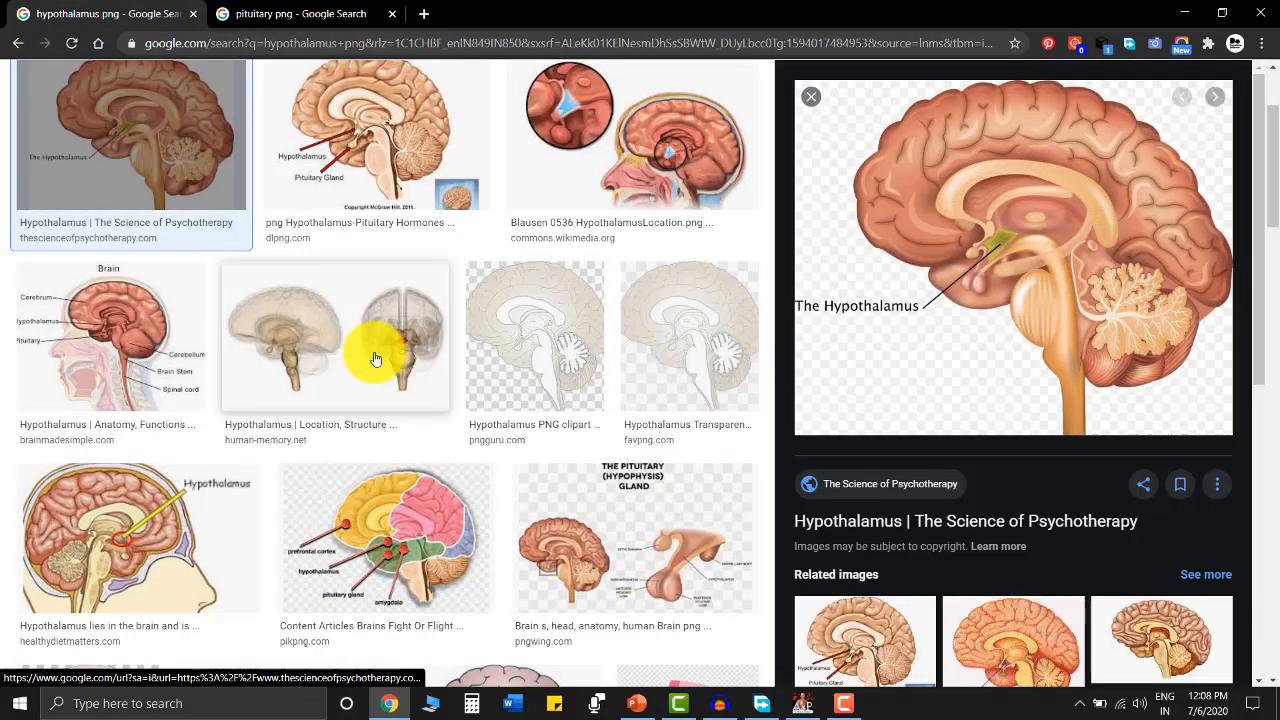
pyautogui.rightClick(995, 197)
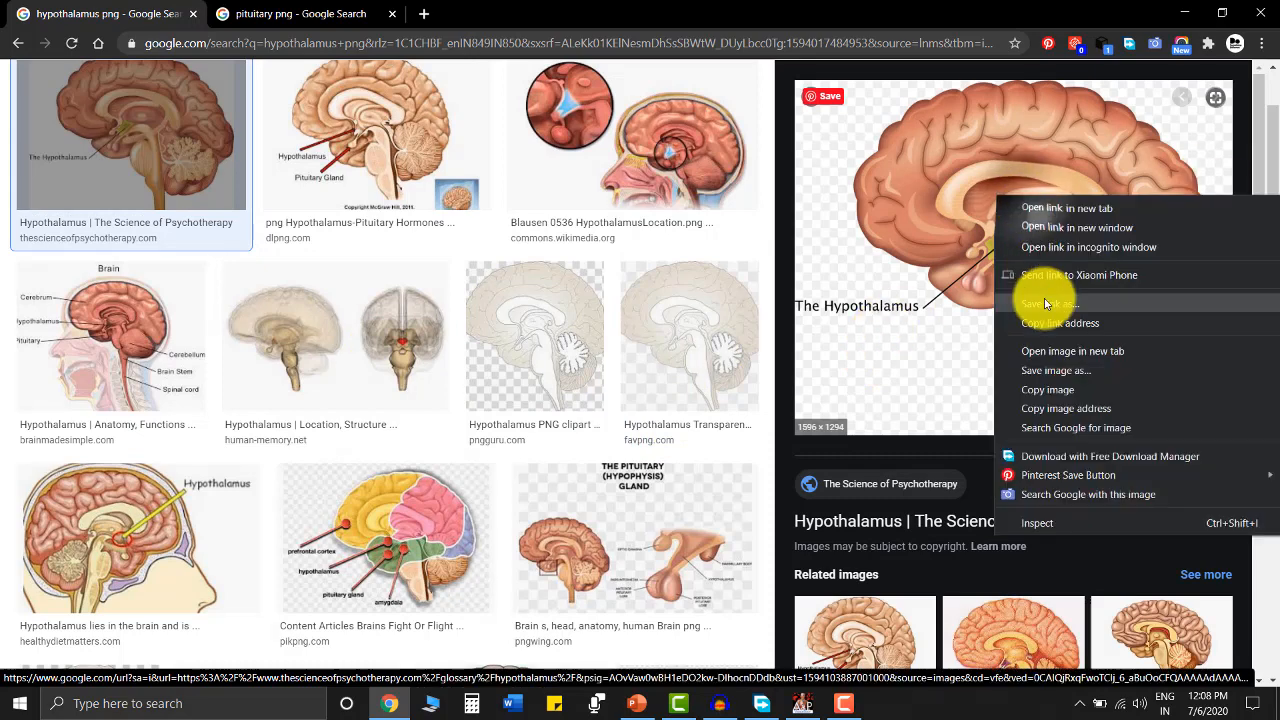
pyautogui.click(1045, 371)
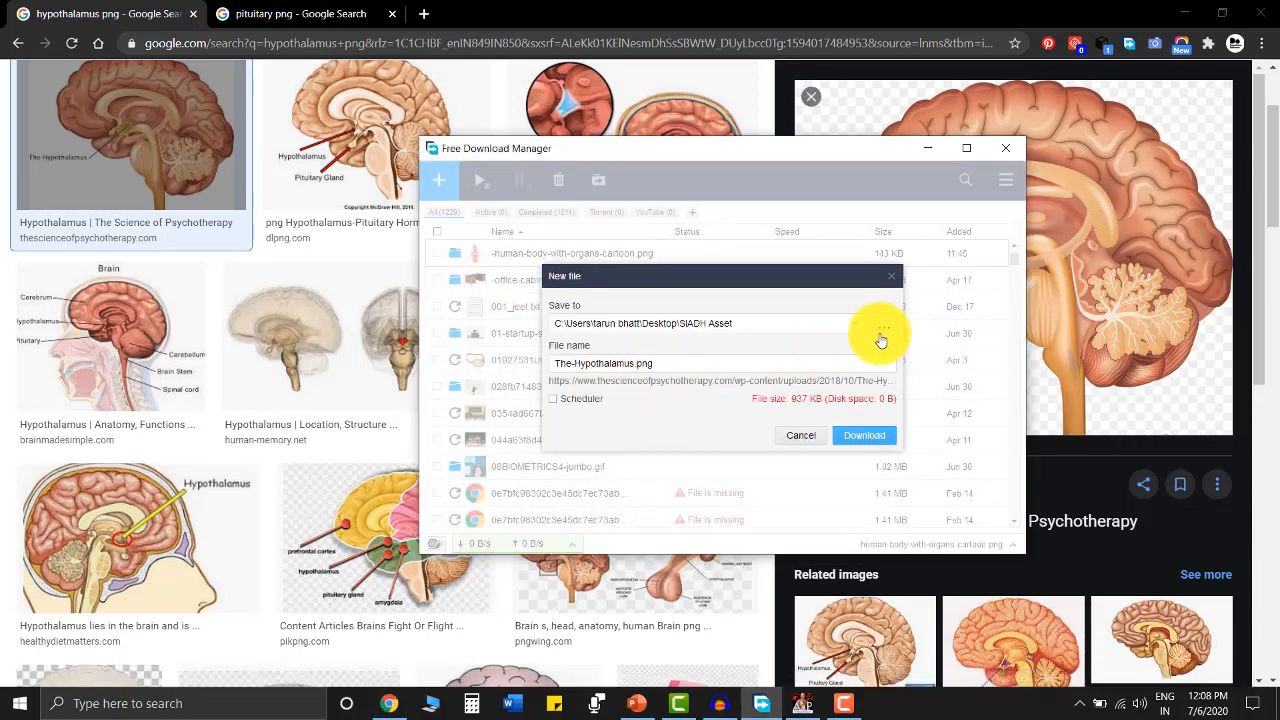
# - Create a desktop folder named SiADG Assest and download The-Hypothalamus.png into it
pyautogui.click(884, 335)
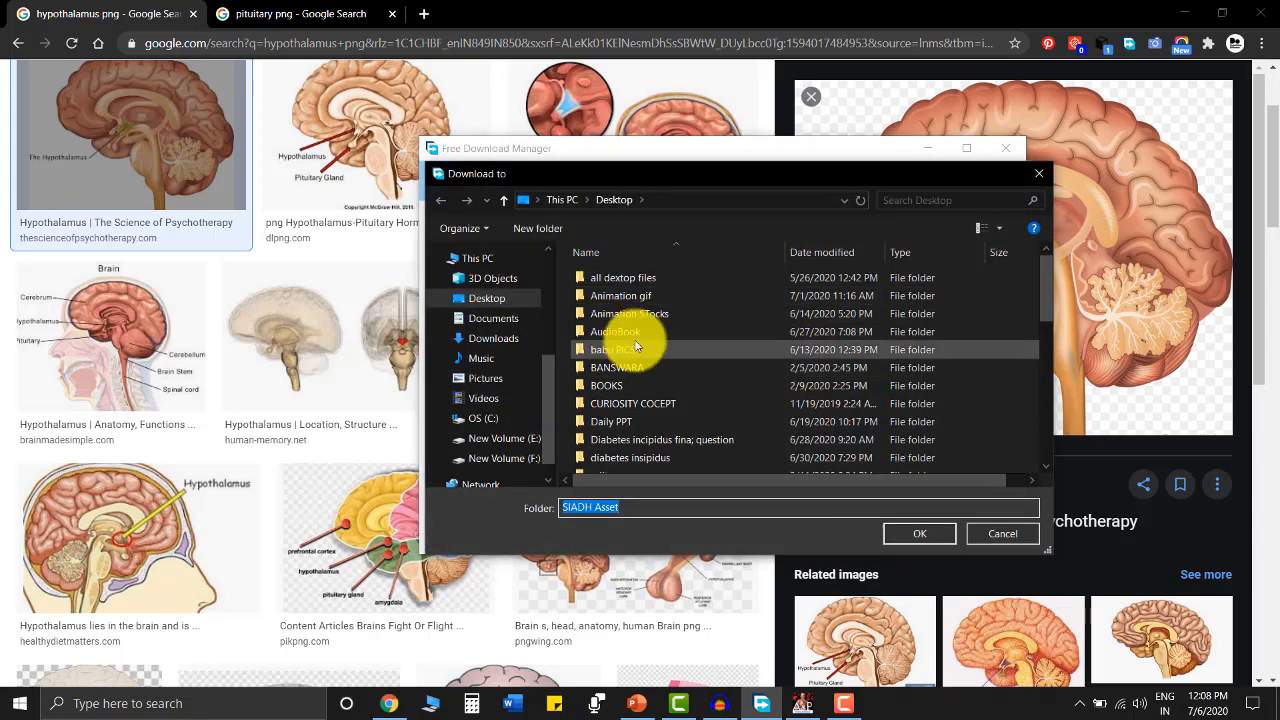
pyautogui.scroll(-10, 643, 308)
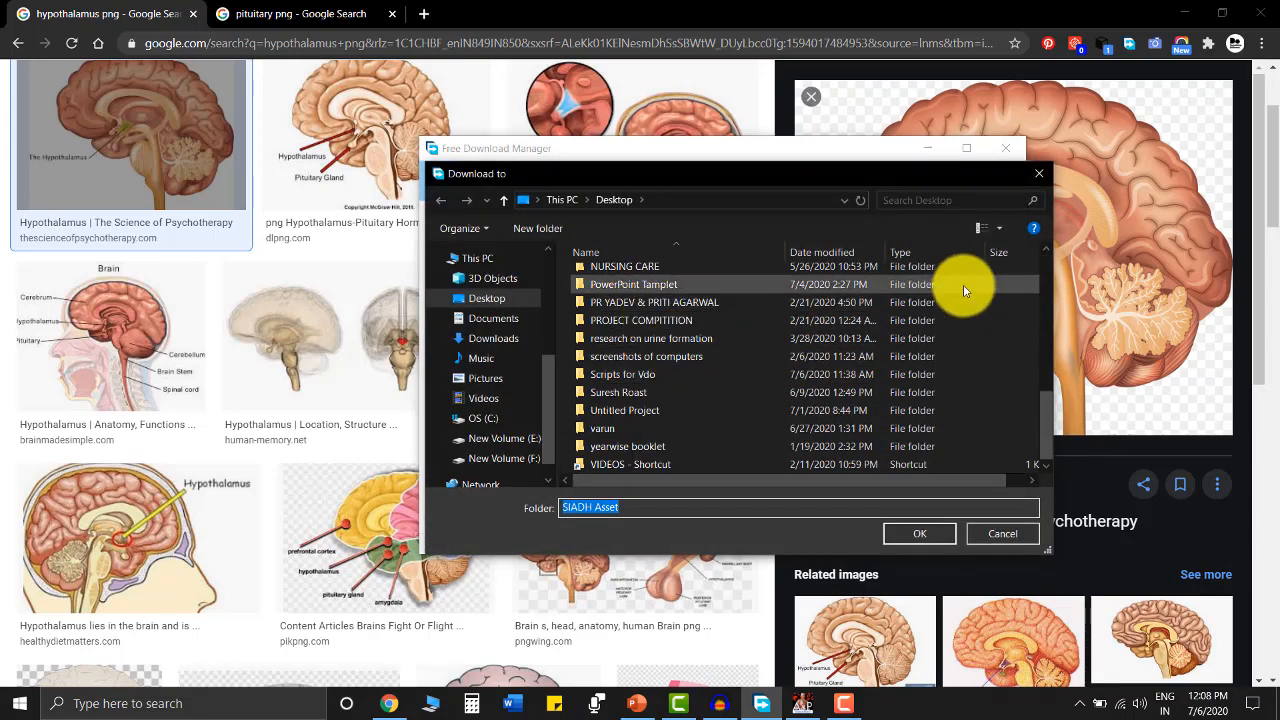
pyautogui.rightClick(1024, 308)
pyautogui.moveTo(1064, 469)
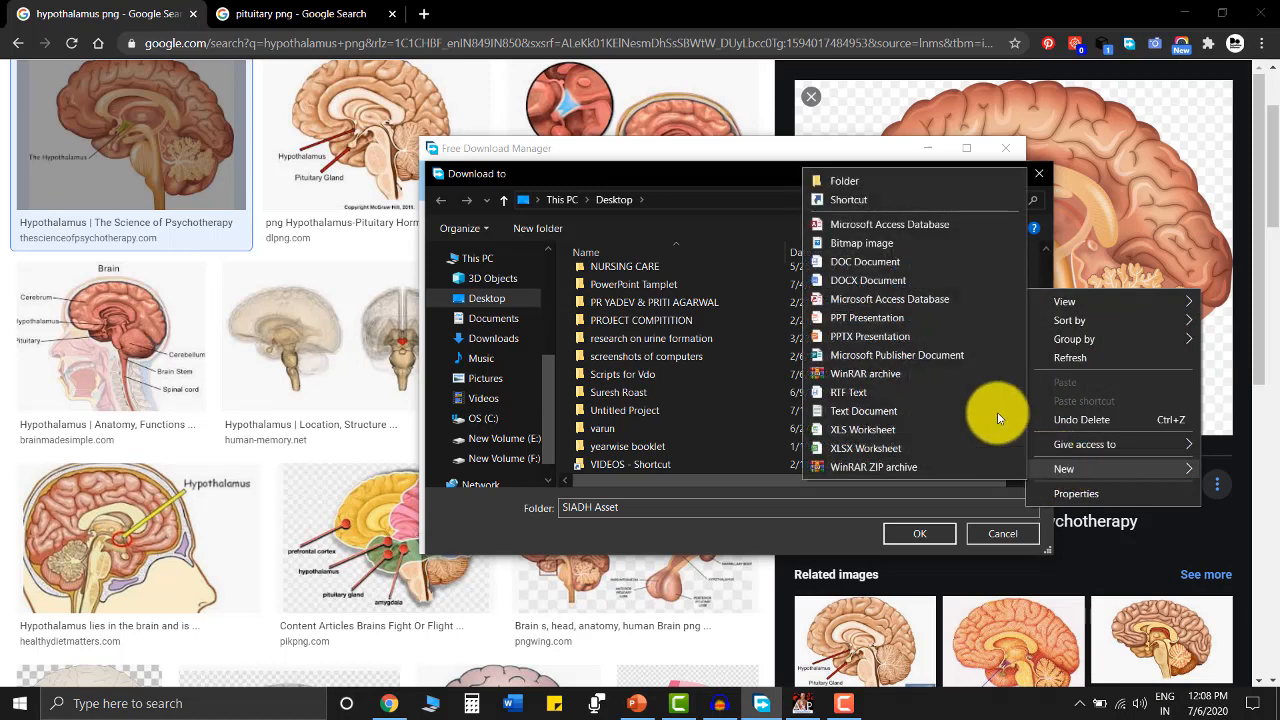
pyautogui.click(876, 178)
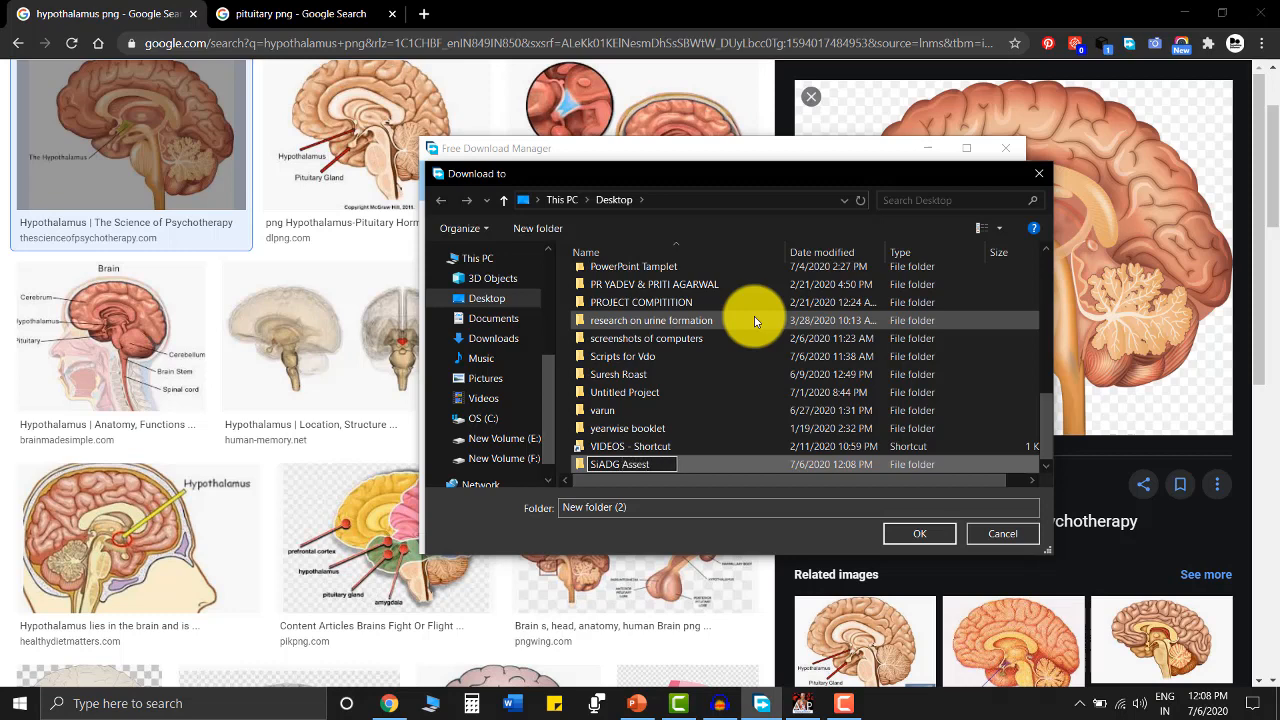
pyautogui.press('Return')
pyautogui.press('Return')
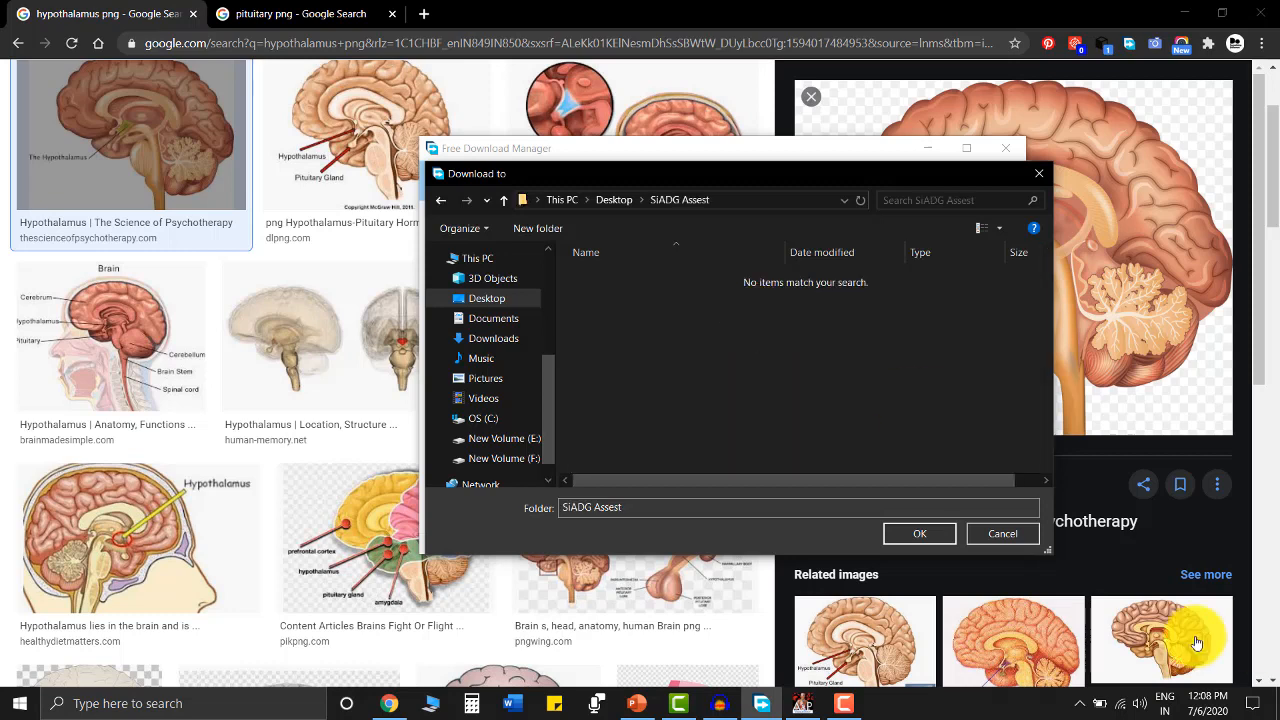
pyautogui.click(919, 535)
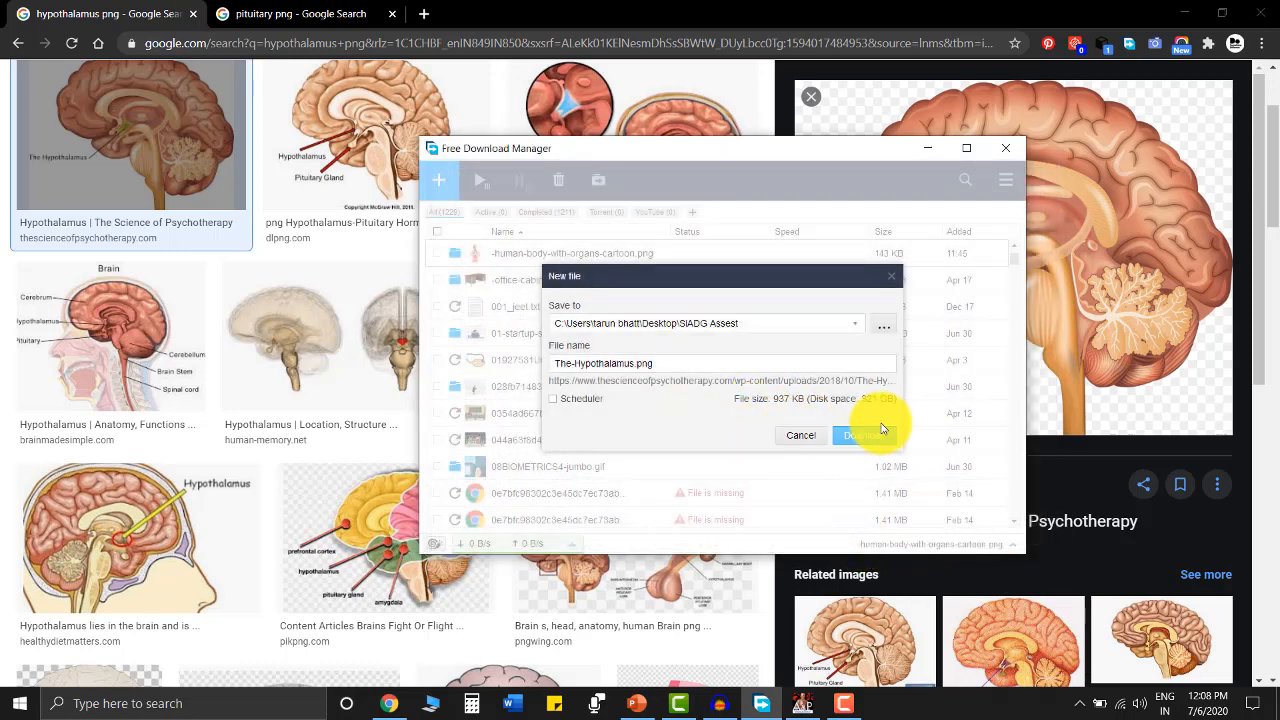
pyautogui.click(848, 432)
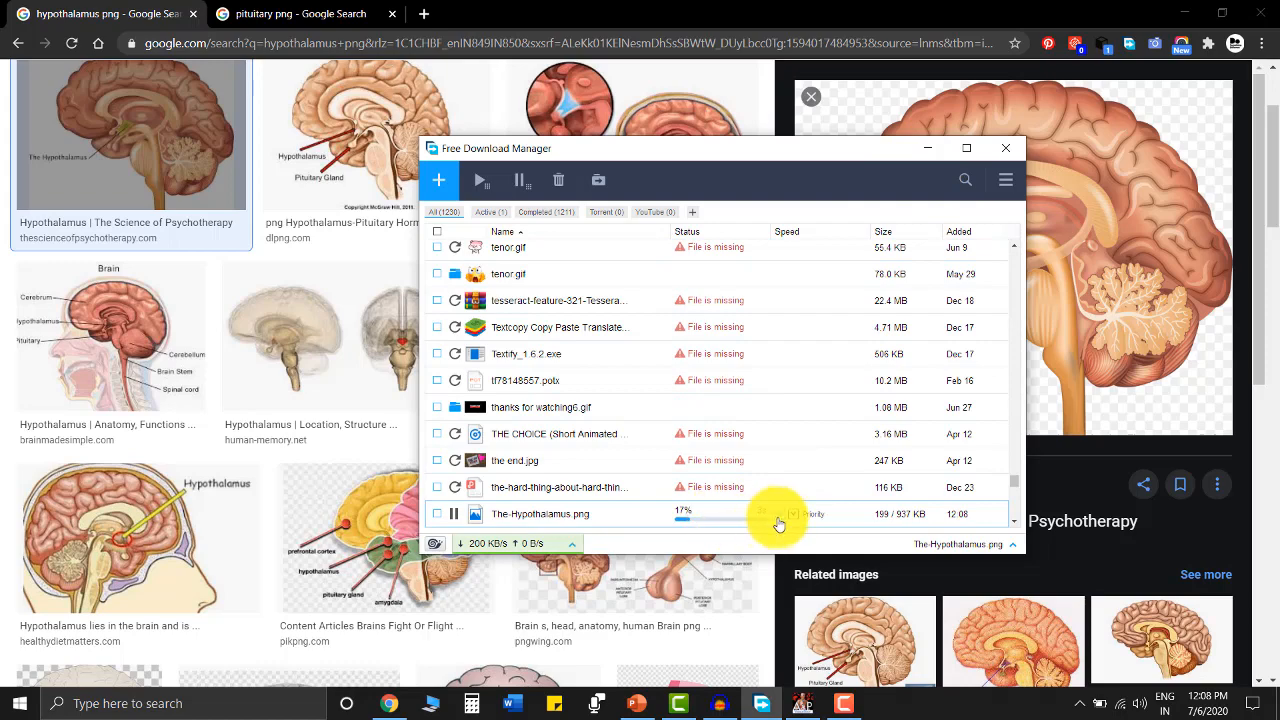
pyautogui.click(927, 149)
# - Preview the Wikimedia Commons pituitary gland image from the pituitary png results and examine its related images
pyautogui.click(296, 14)
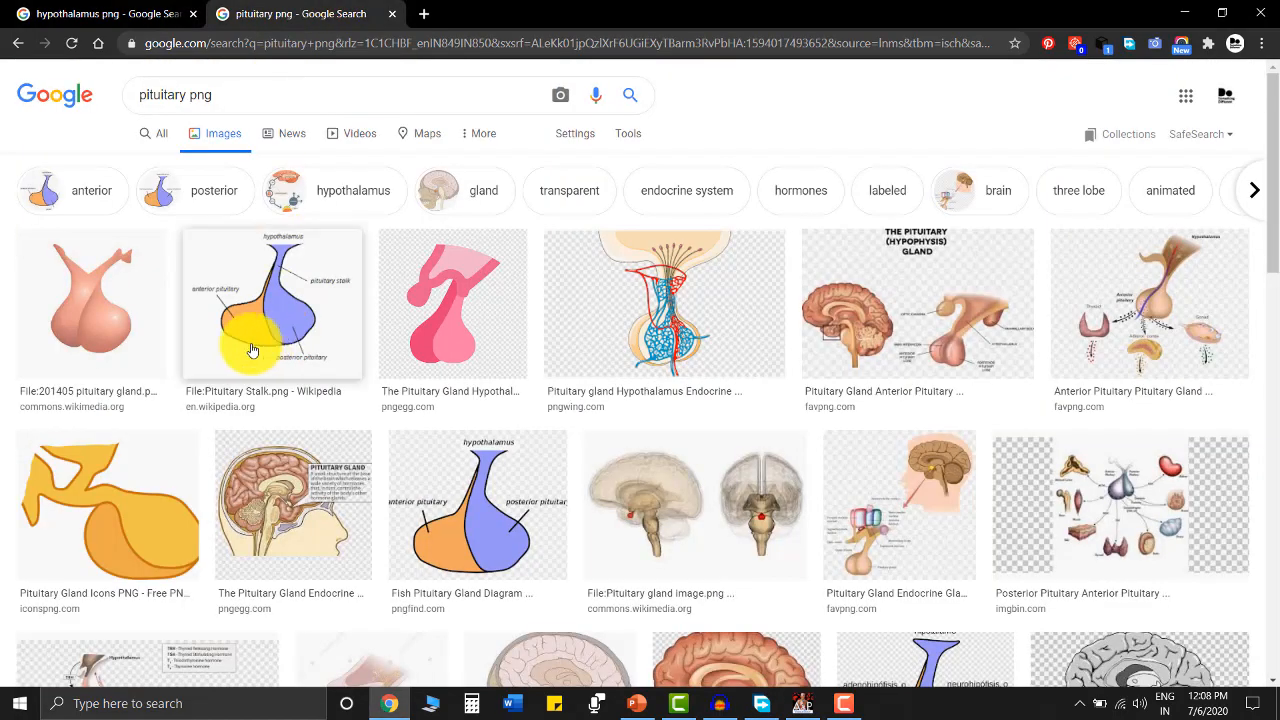
pyautogui.click(129, 310)
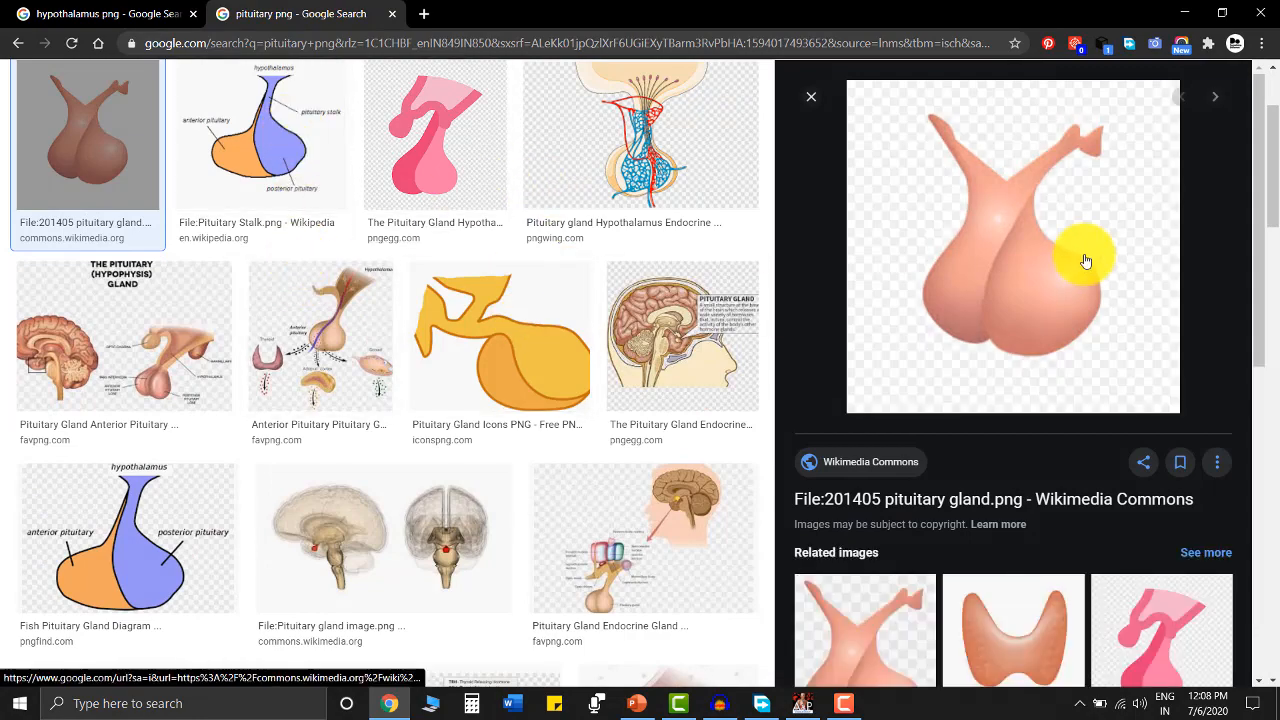
pyautogui.scroll(-5, 866, 372)
pyautogui.scroll(-5, 514, 371)
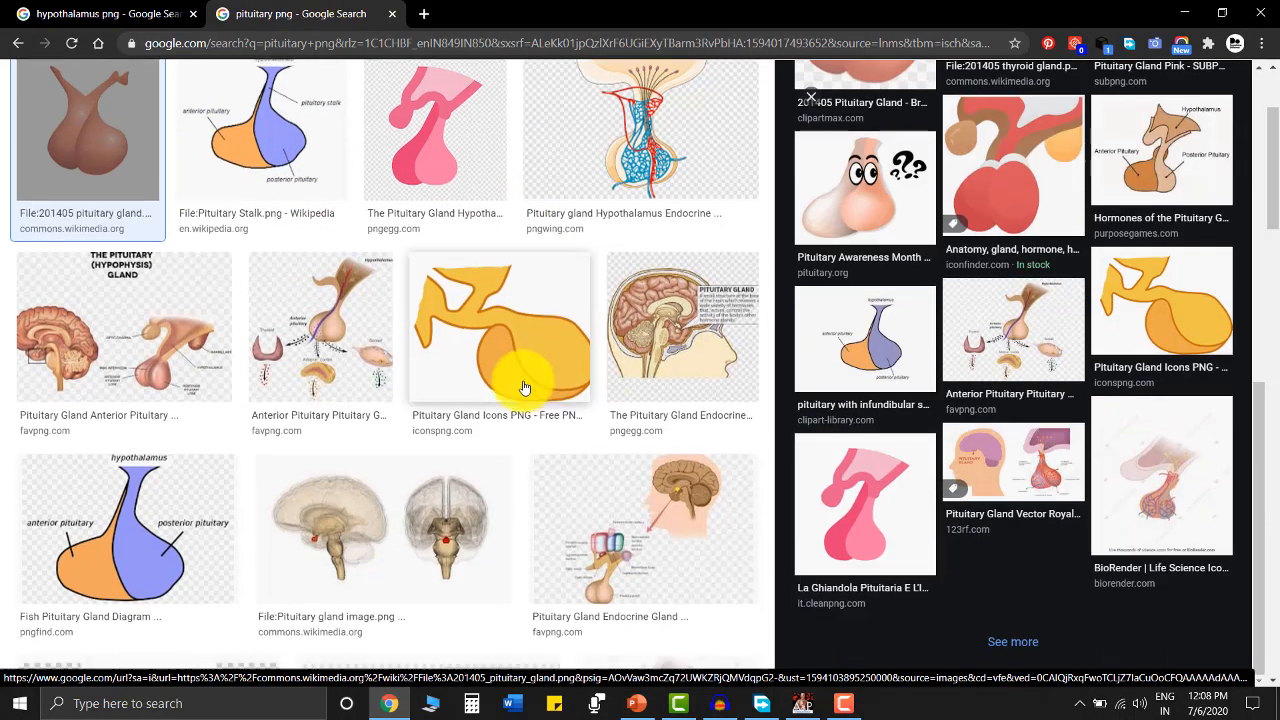
# - Search Google Images for "posterior Pituitary" in a new browser tab and look through the results for a suitable picture
pyautogui.click(425, 14)
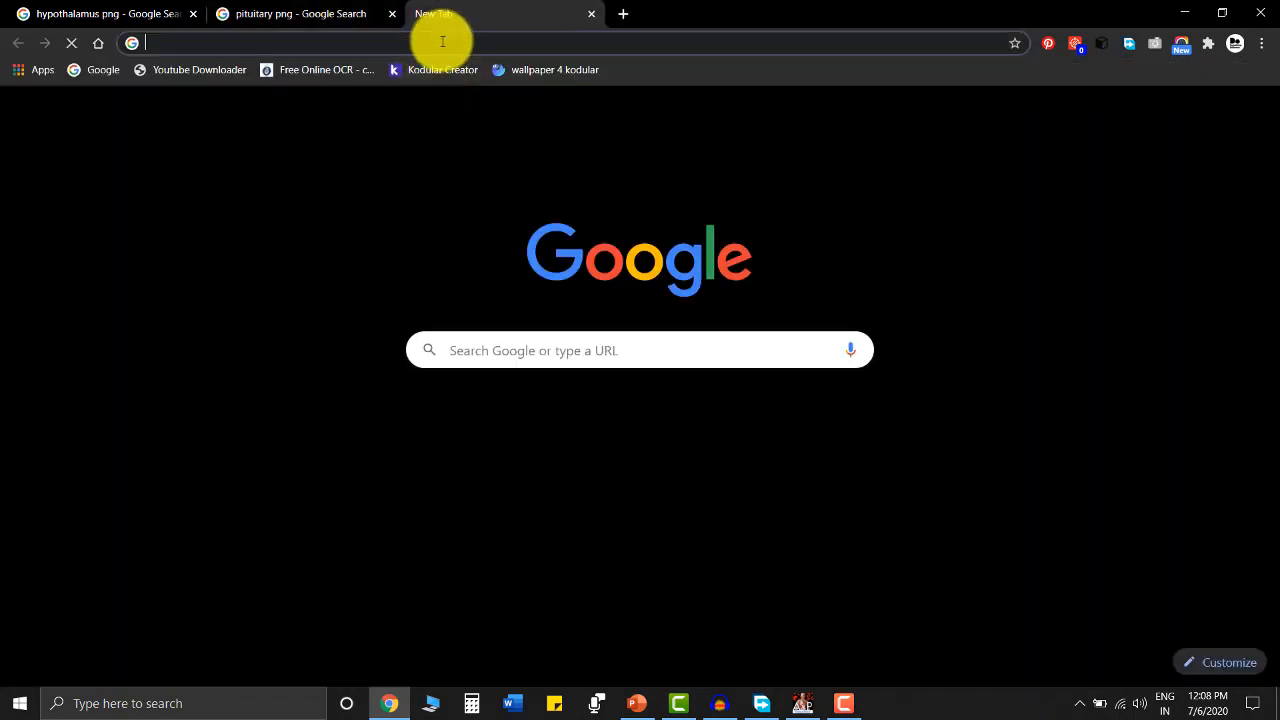
pyautogui.click(442, 42)
pyautogui.write('po')
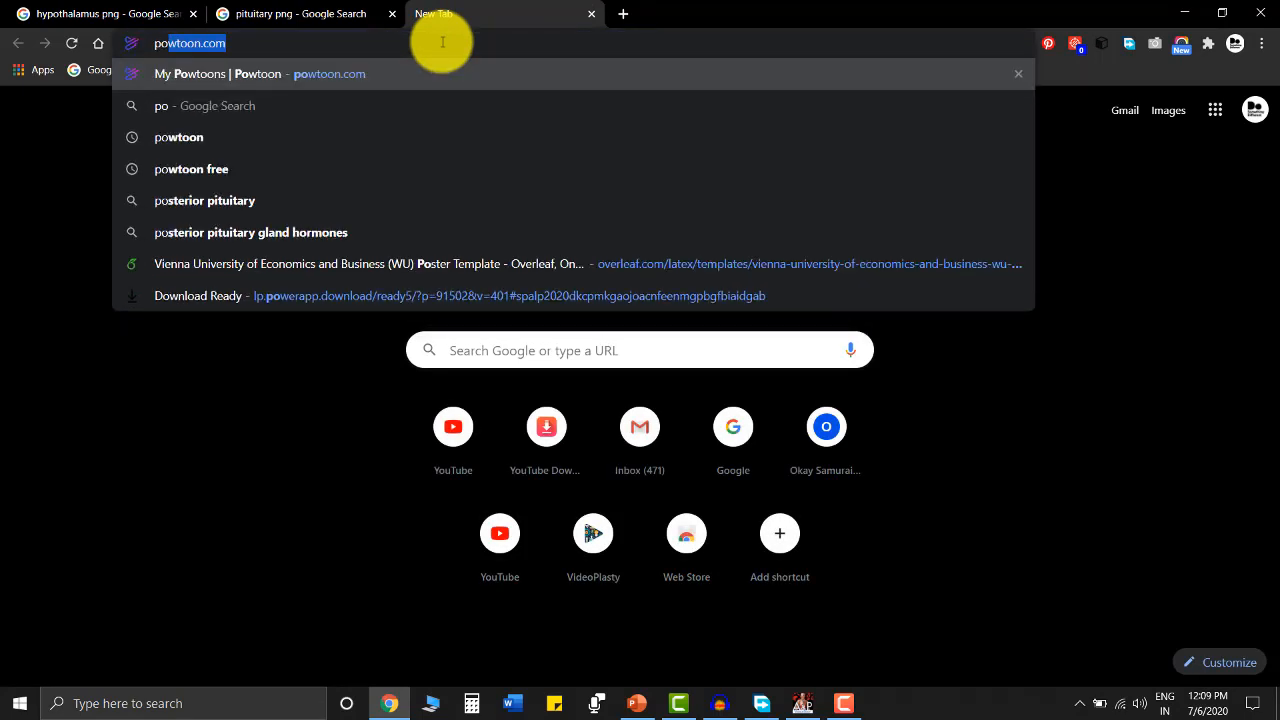
pyautogui.write('stirior Pitui')
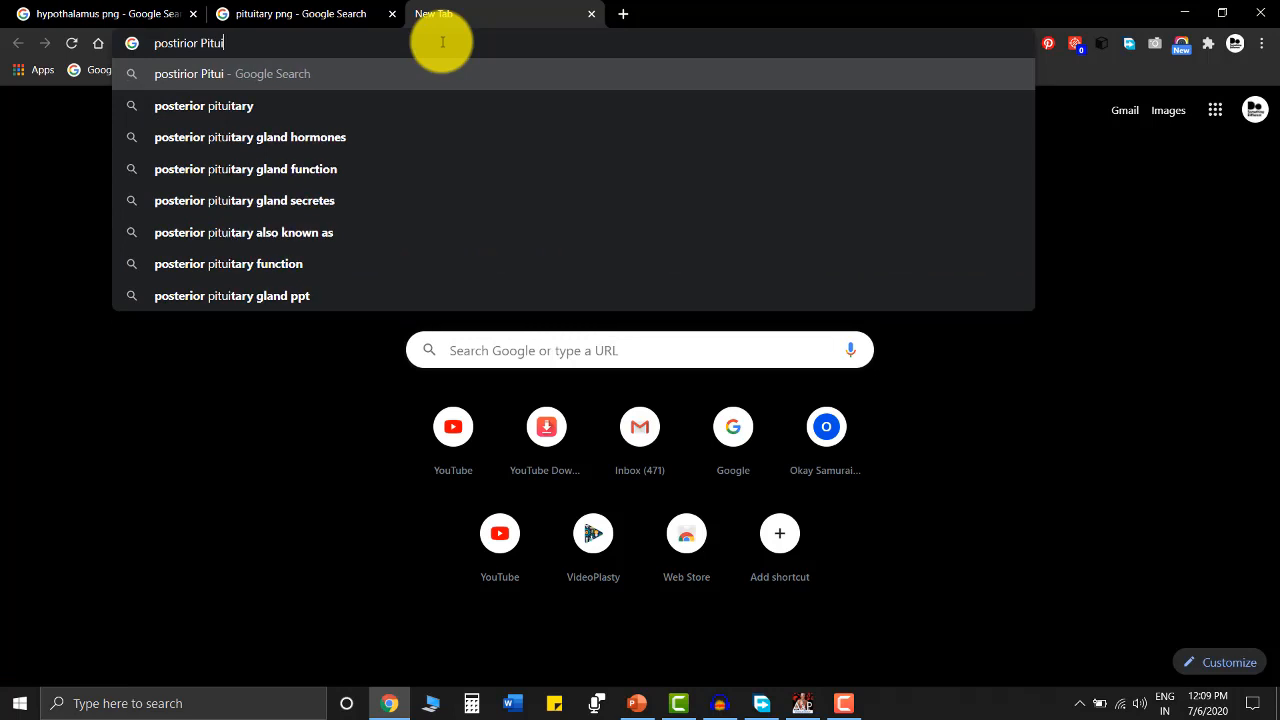
pyautogui.write('tary')
pyautogui.press('Return')
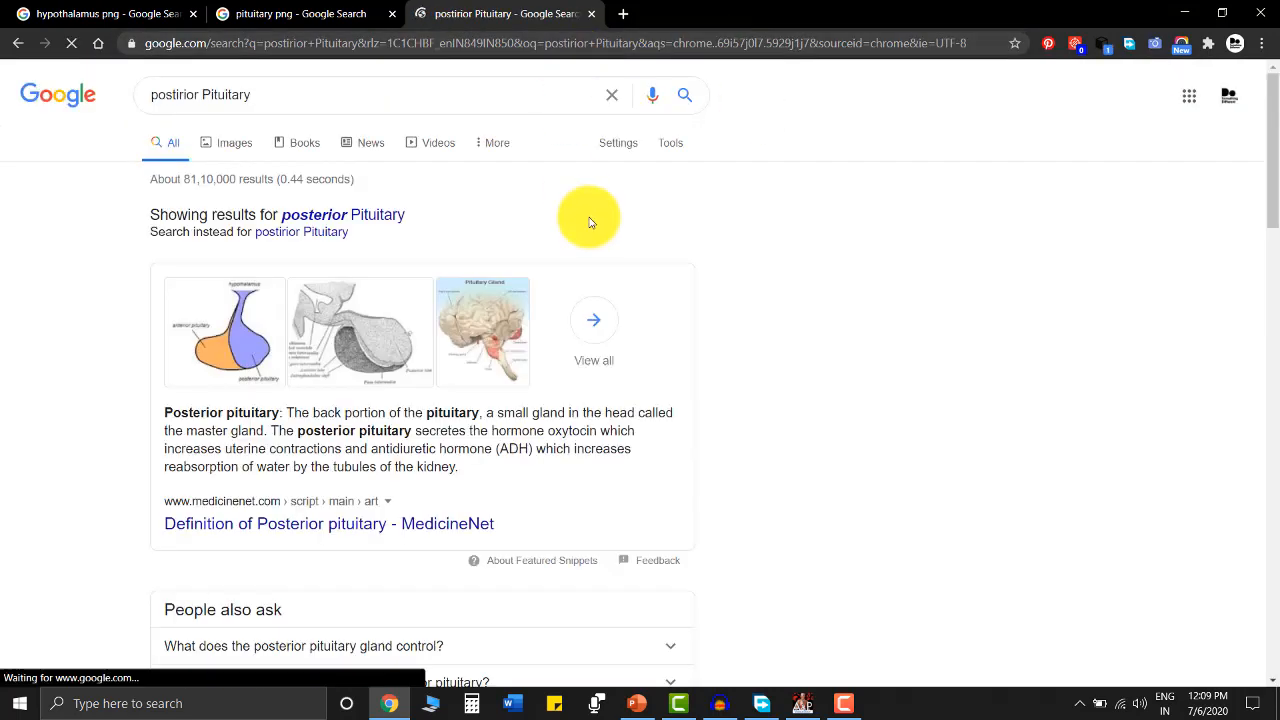
pyautogui.click(221, 140)
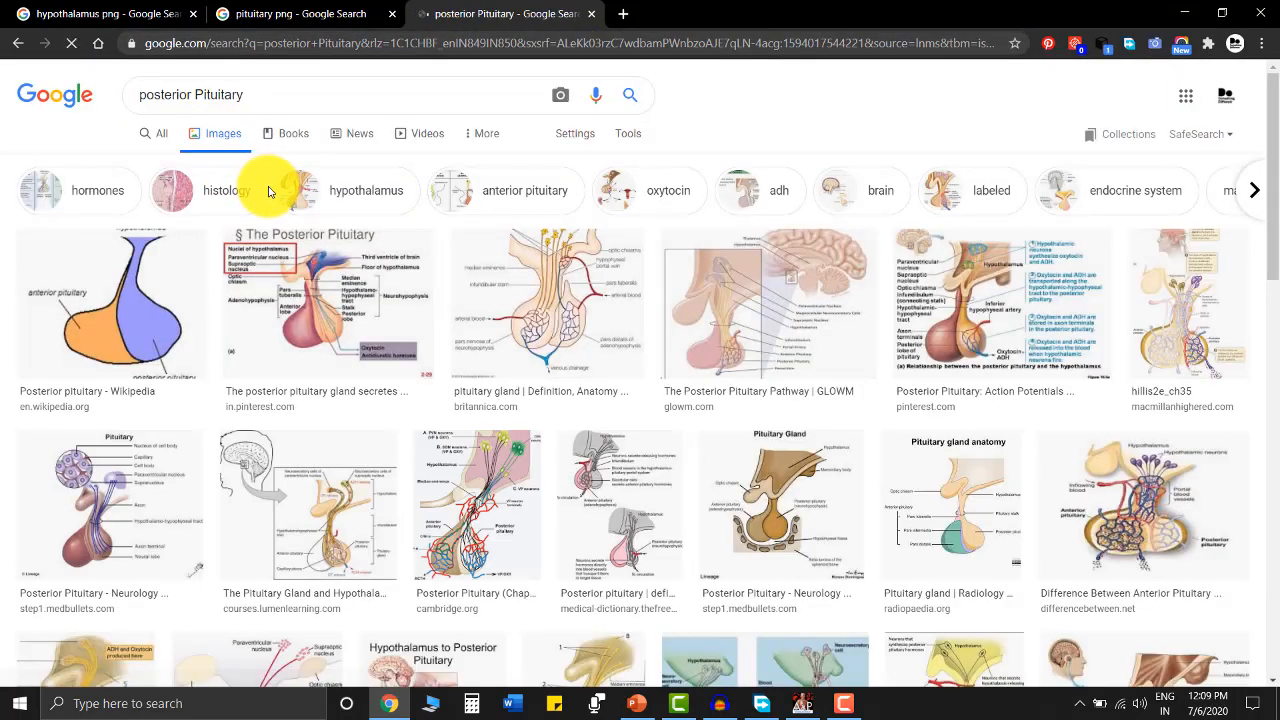
pyautogui.scroll(-2, 615, 413)
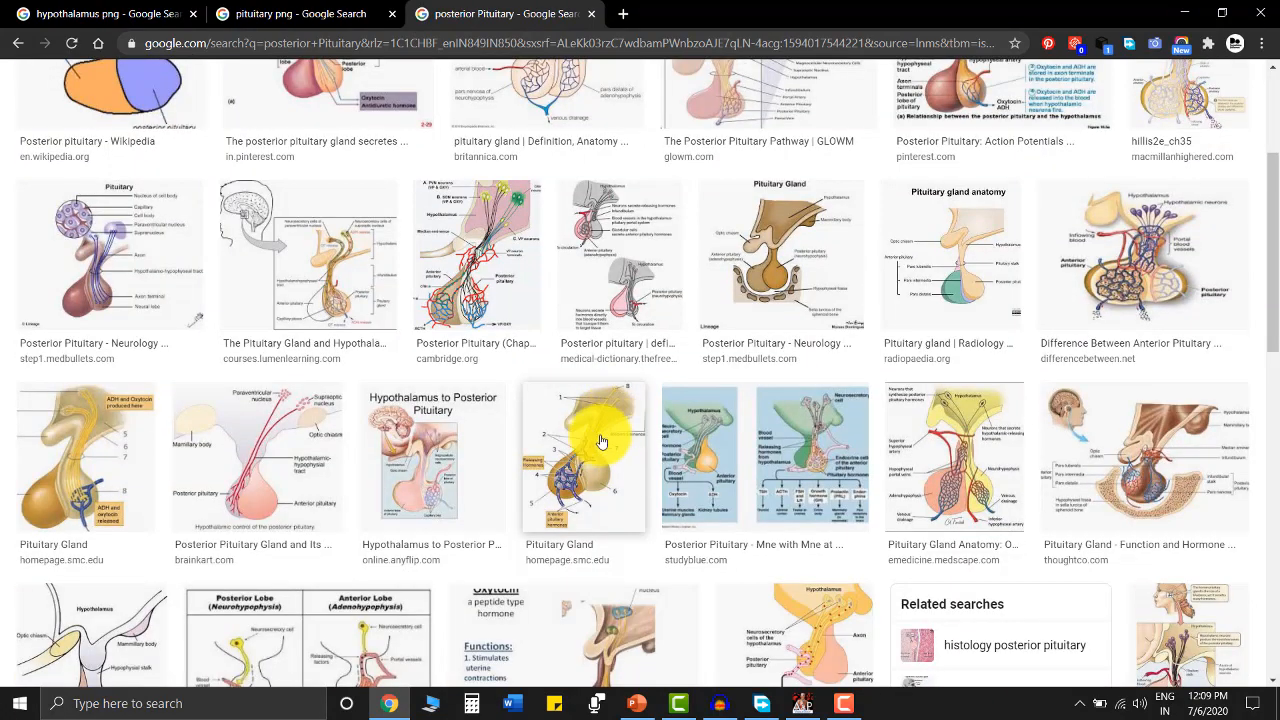
pyautogui.scroll(-3, 580, 442)
pyautogui.scroll(-5, 400, 443)
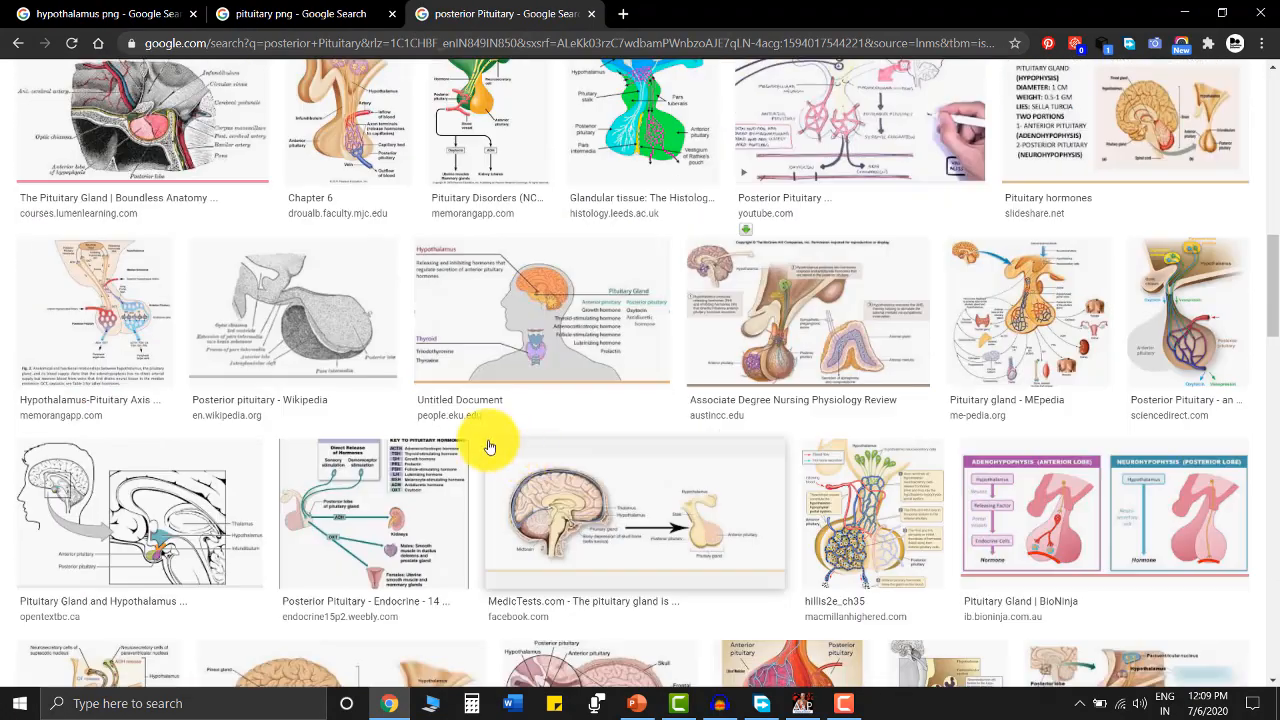
pyautogui.scroll(10, 489, 446)
# - Search Google Images for "posterior Pituitary png" and preview the PNGEgg result with its related images
pyautogui.click(292, 105)
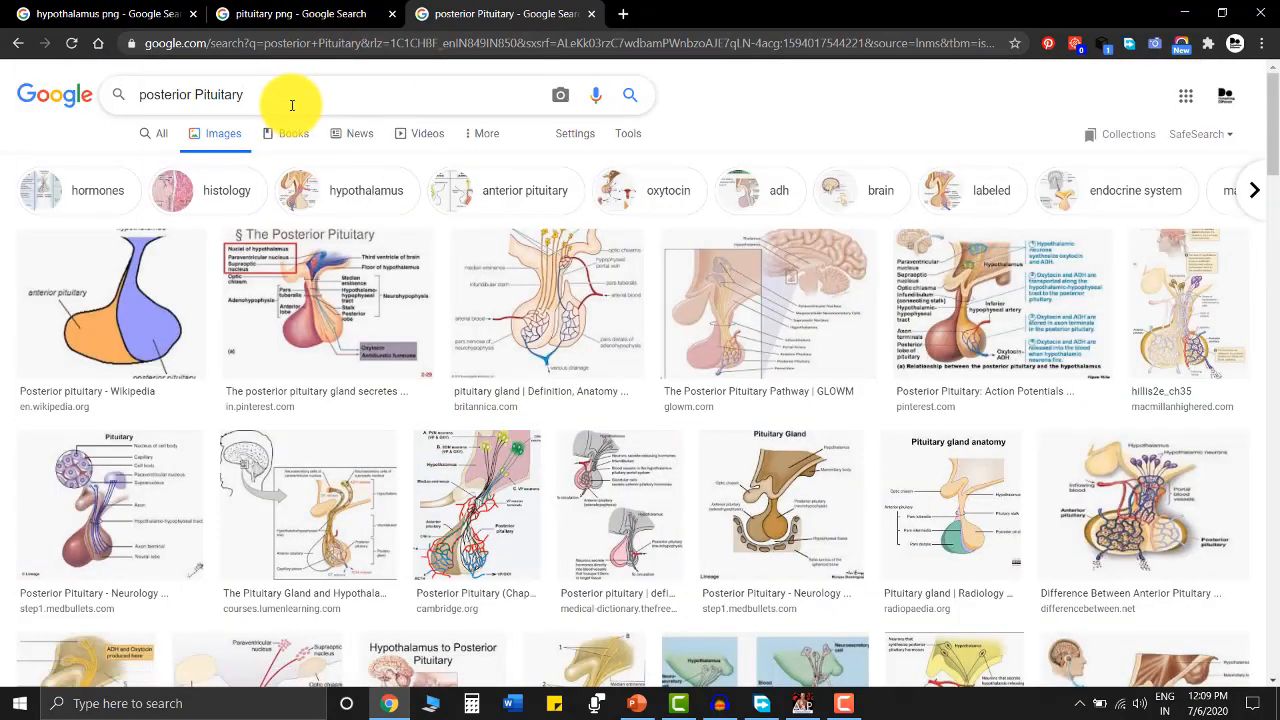
pyautogui.write('png')
pyautogui.press('Return')
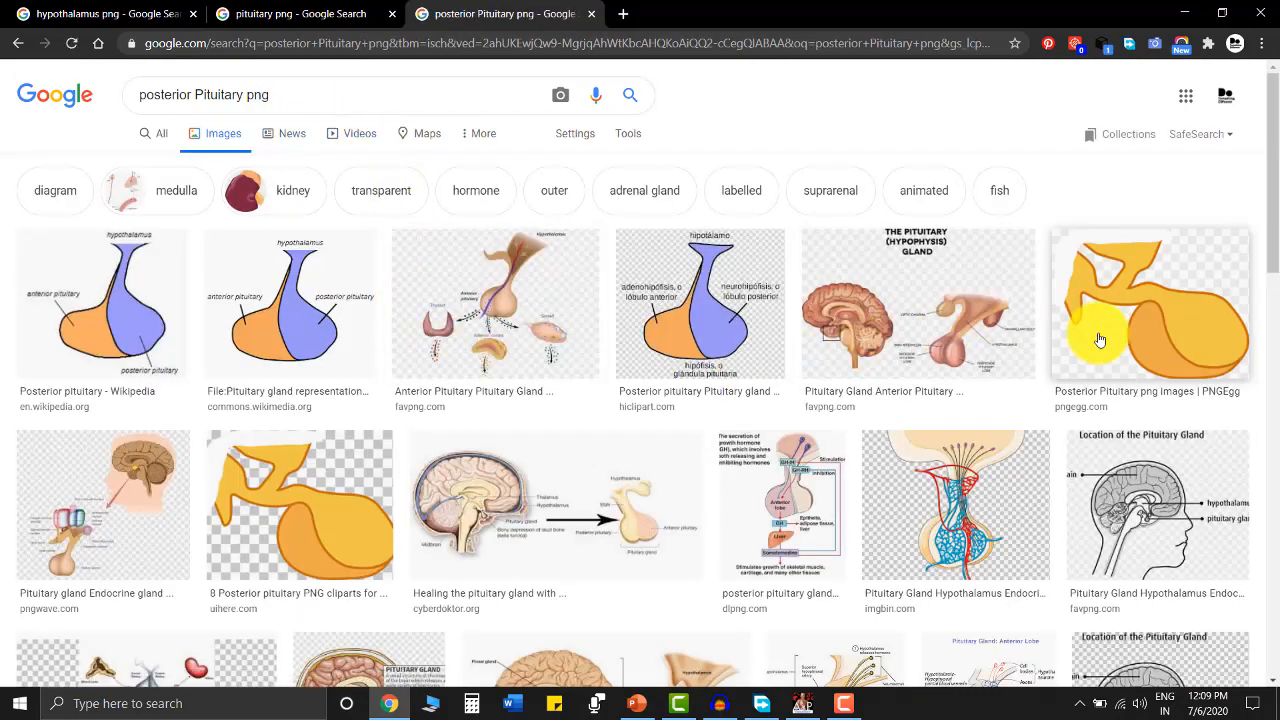
pyautogui.click(1099, 340)
pyautogui.scroll(-2, 508, 366)
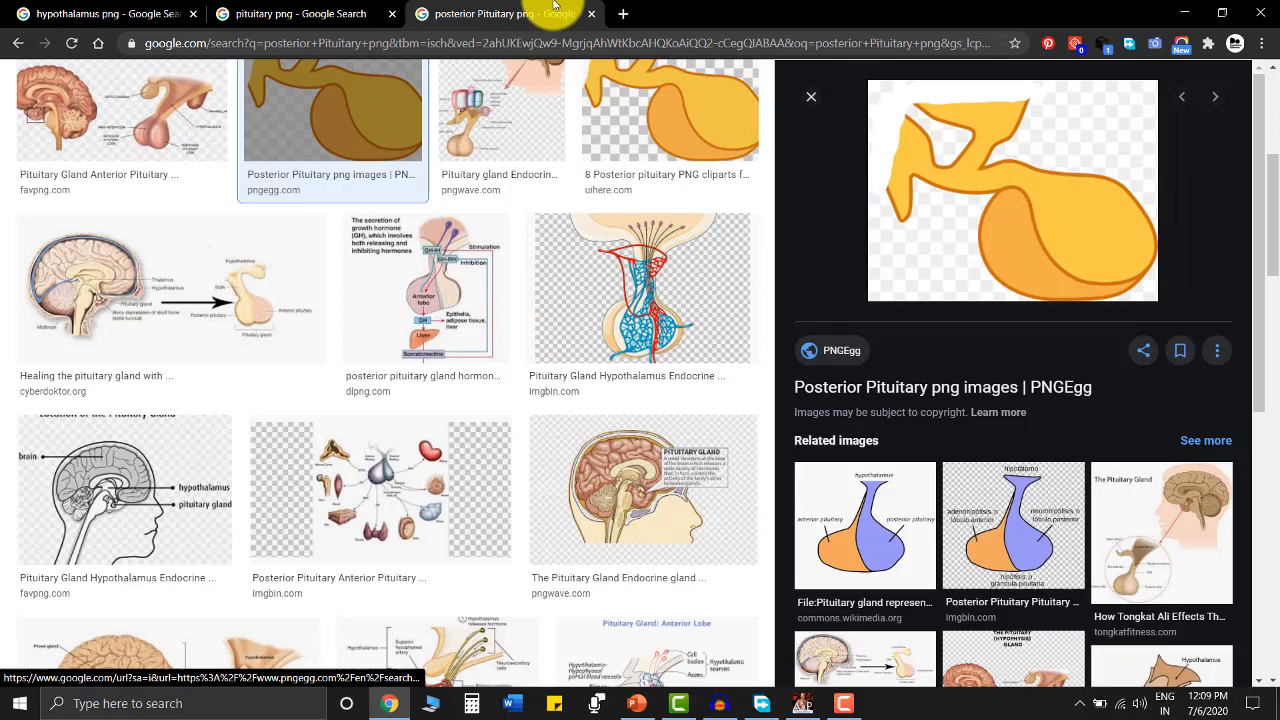
# - Return to the pituitary png results and open the Wikimedia Commons page of the previewed pituitary gland image
pyautogui.click(352, 13)
pyautogui.scroll(5, 600, 235)
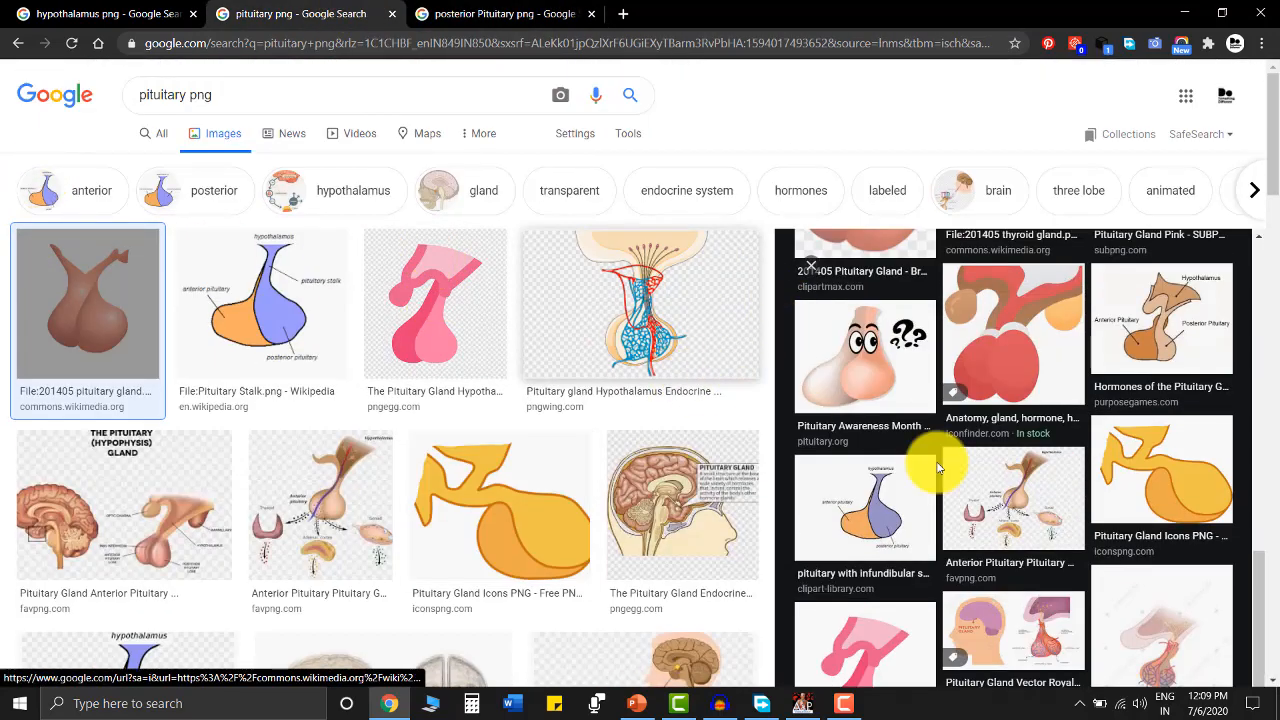
pyautogui.scroll(8, 939, 468)
pyautogui.rightClick(975, 382)
pyautogui.click(953, 487)
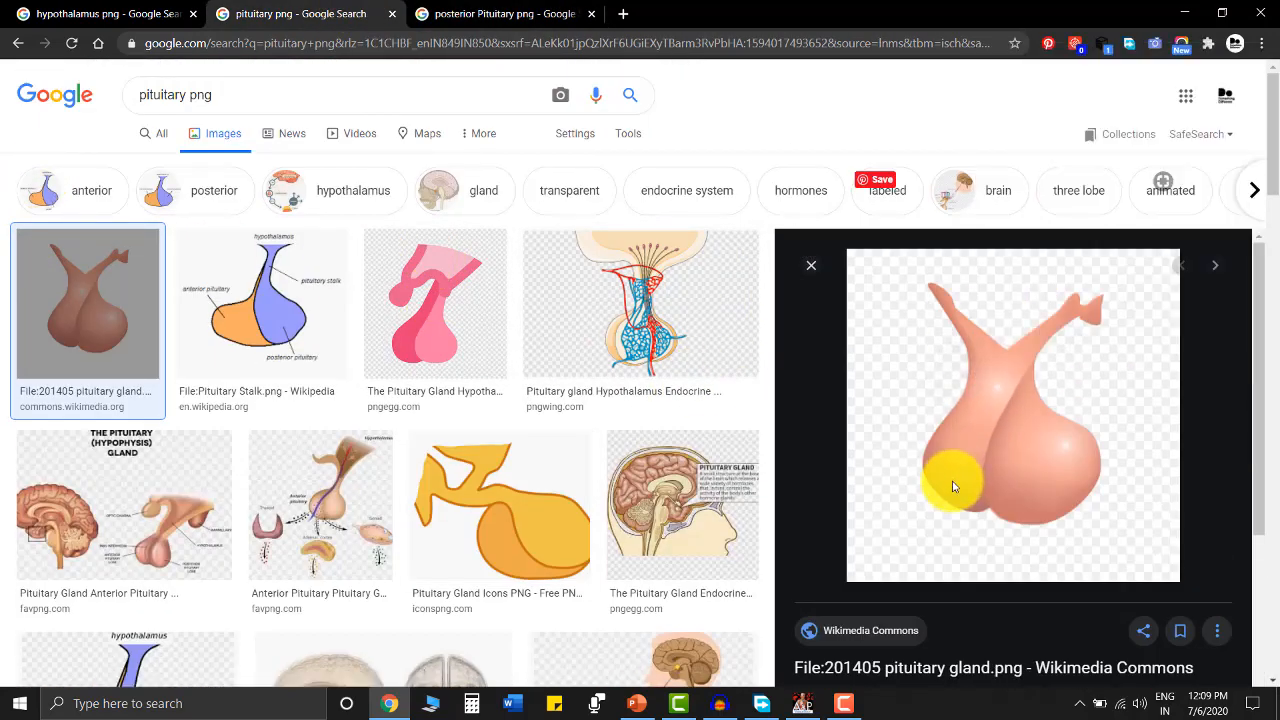
pyautogui.click(953, 487)
pyautogui.click(337, 10)
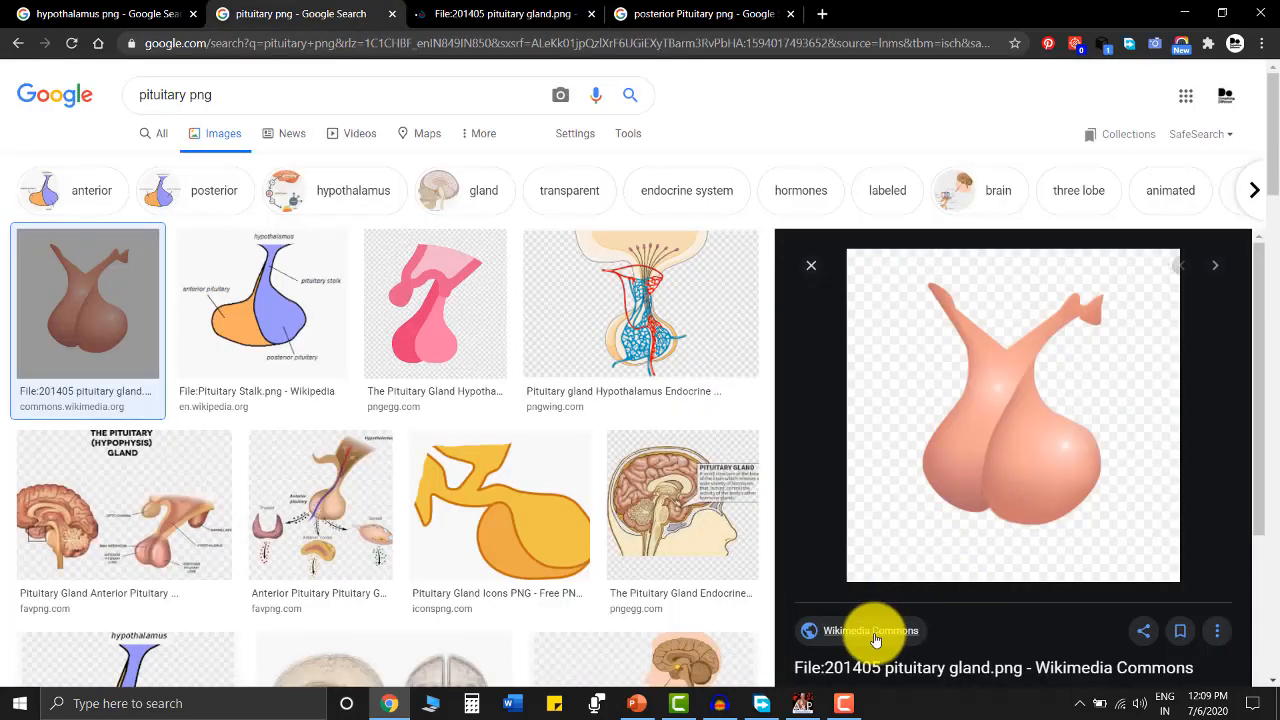
pyautogui.click(872, 632)
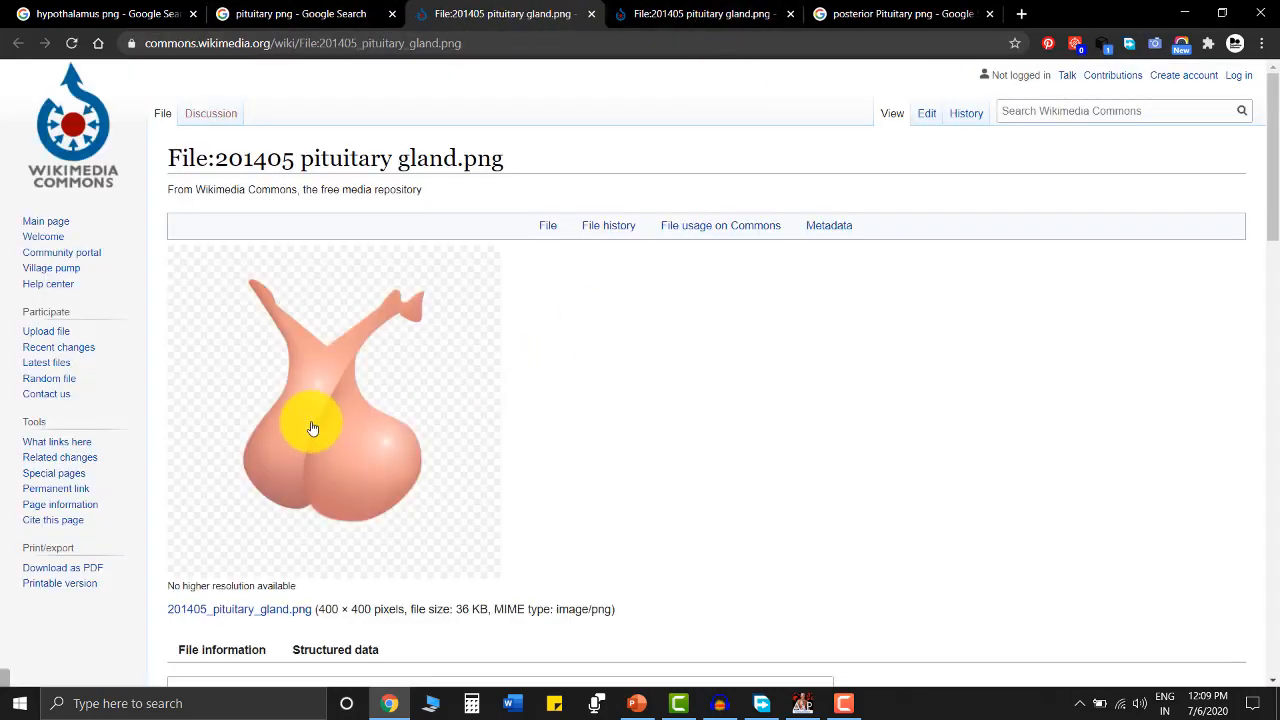
# - Open the full-resolution pituitary gland file from its Wikimedia Commons download options and start saving it
pyautogui.scroll(-6, 312, 428)
pyautogui.scroll(6, 388, 417)
pyautogui.click(618, 264)
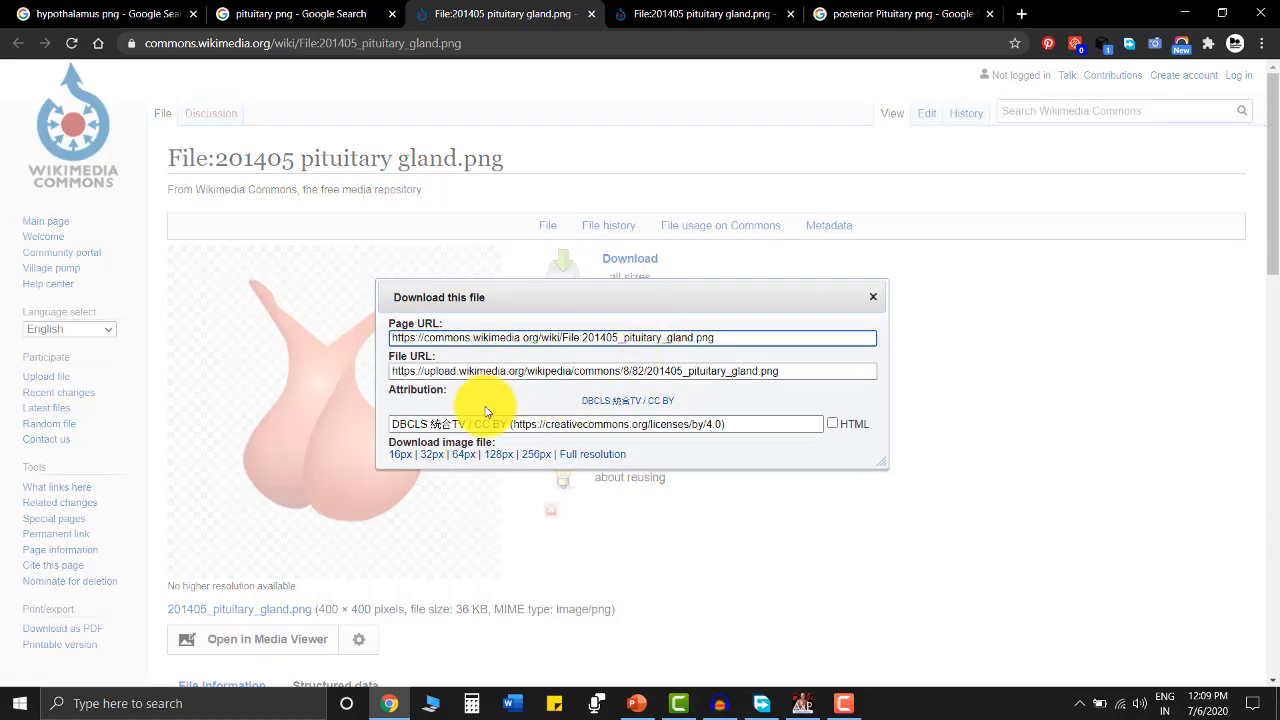
pyautogui.click(538, 458)
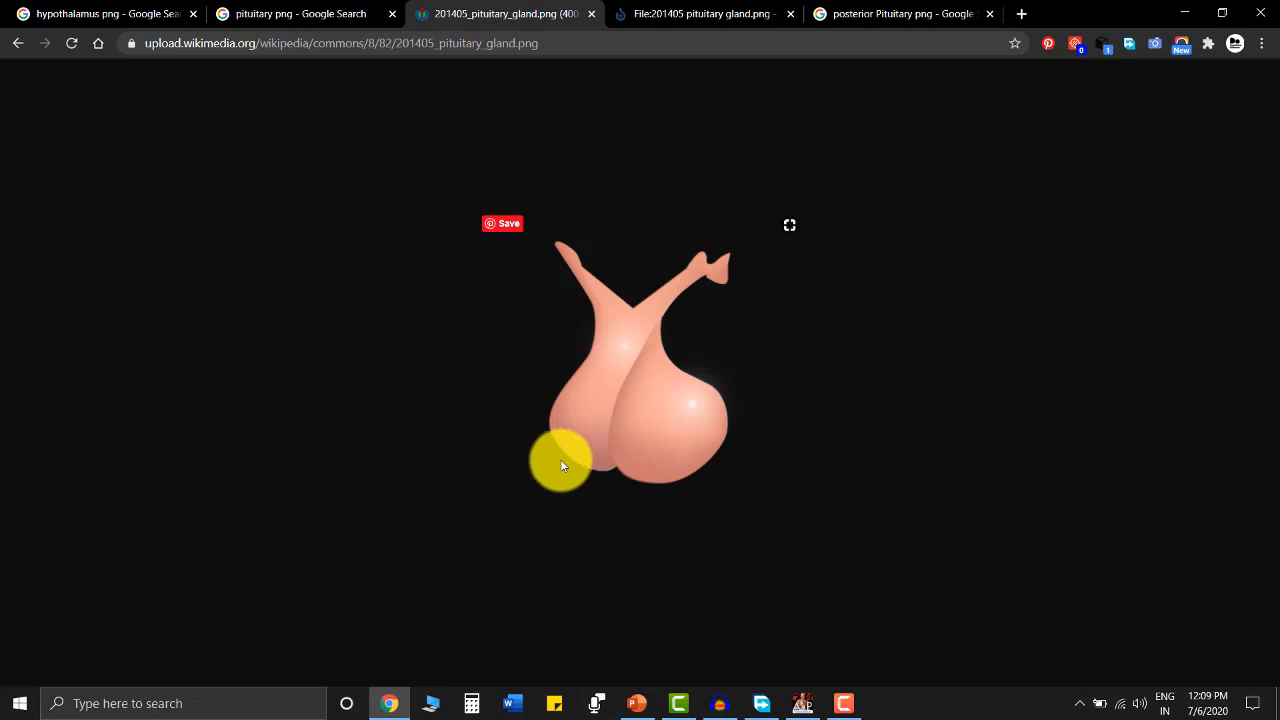
pyautogui.rightClick(633, 361)
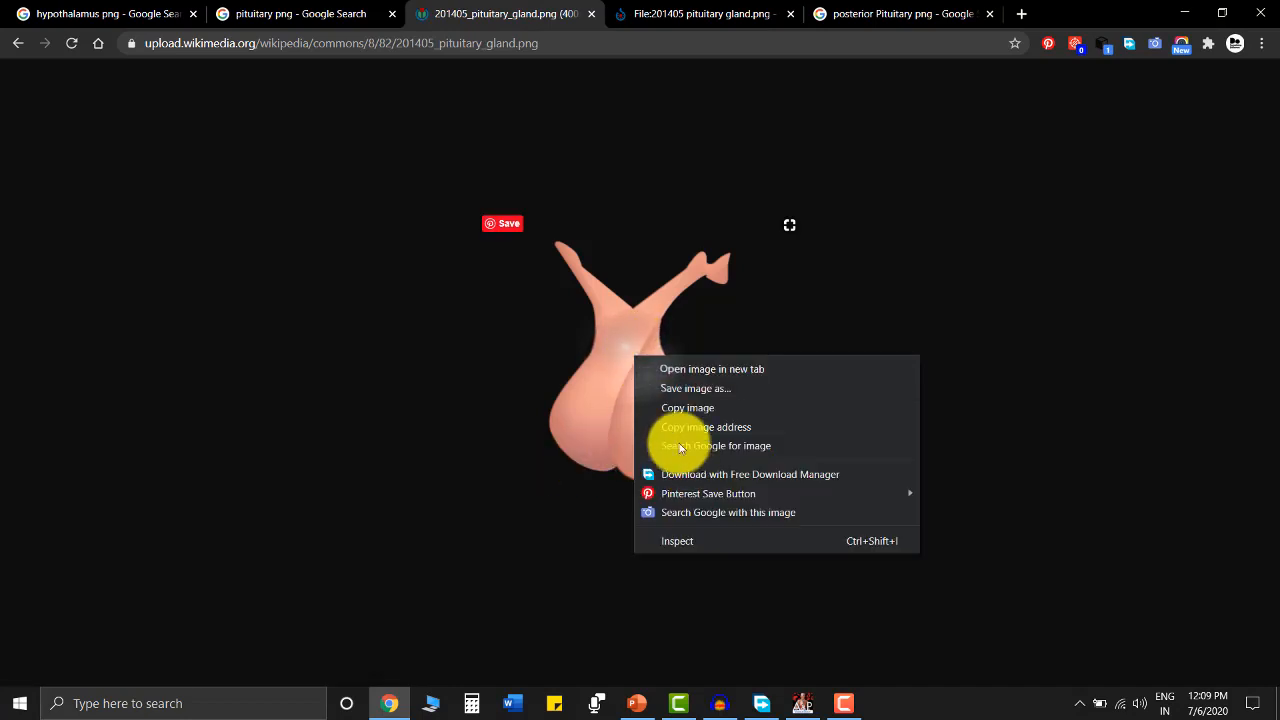
pyautogui.click(697, 391)
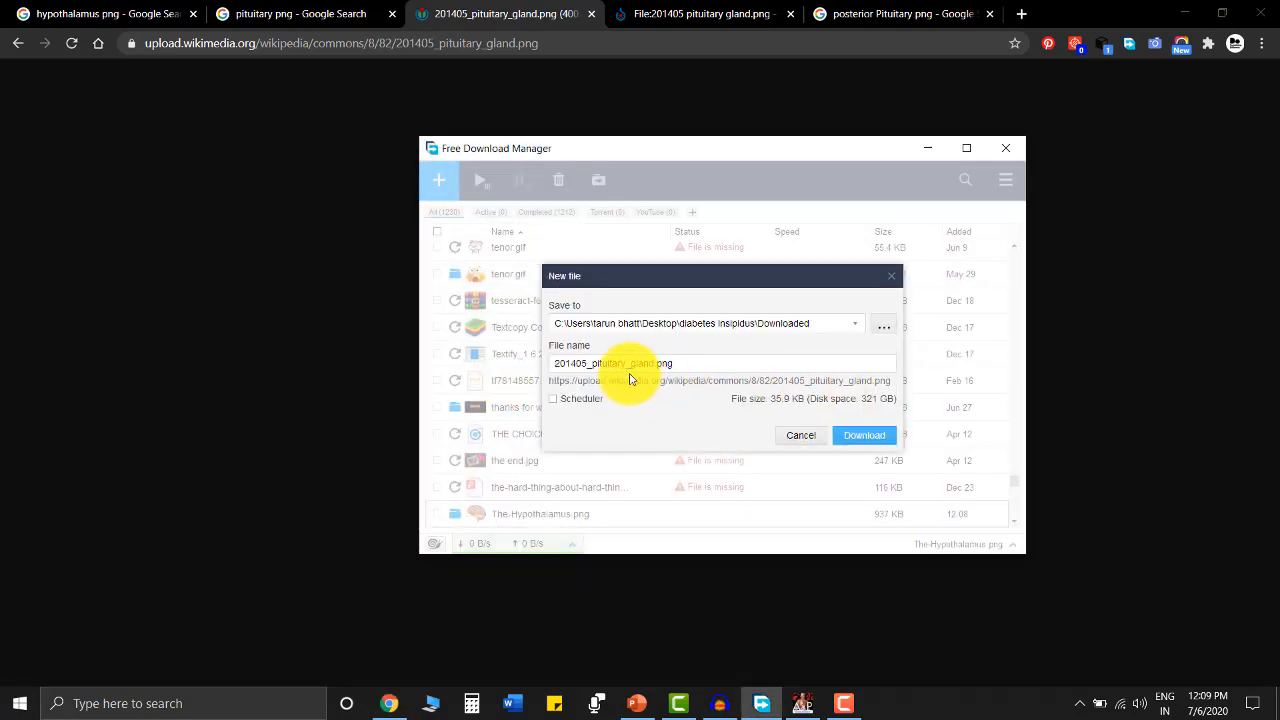
# - Set the desktop folder SiADG Assest as the destination and download 201405_pituitary_gland.png into it
pyautogui.doubleClick(664, 363)
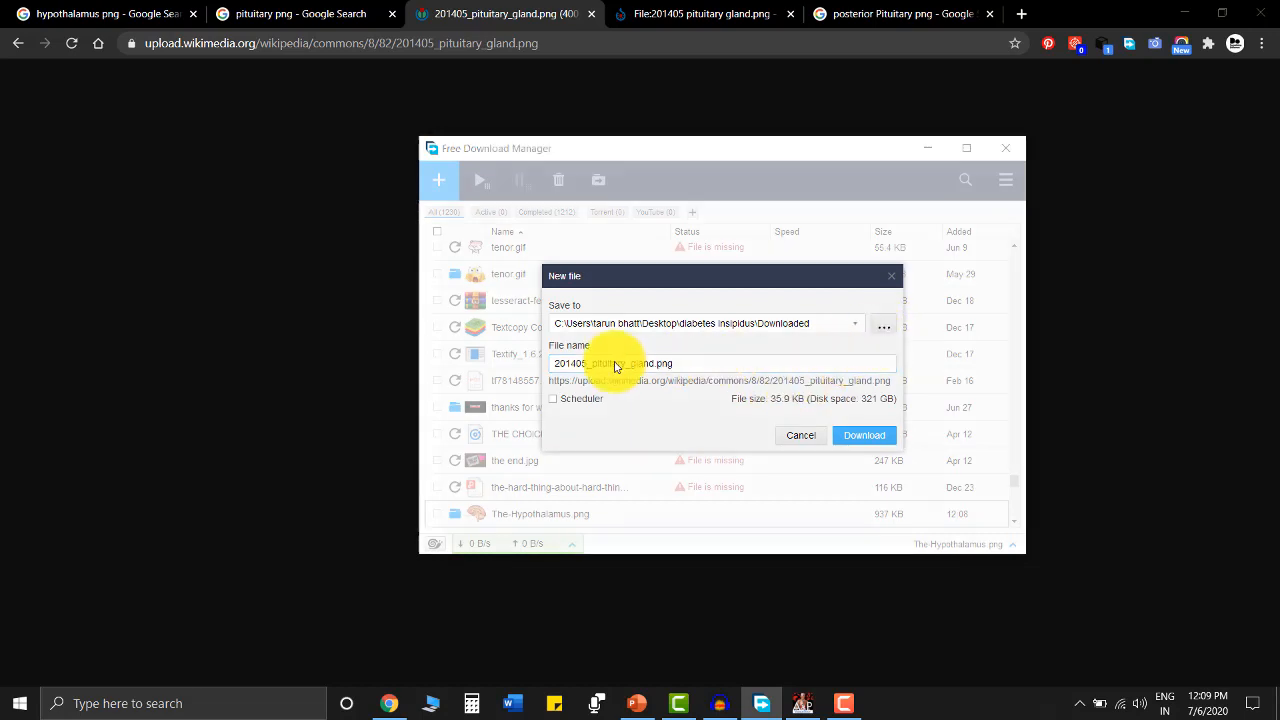
pyautogui.click(487, 298)
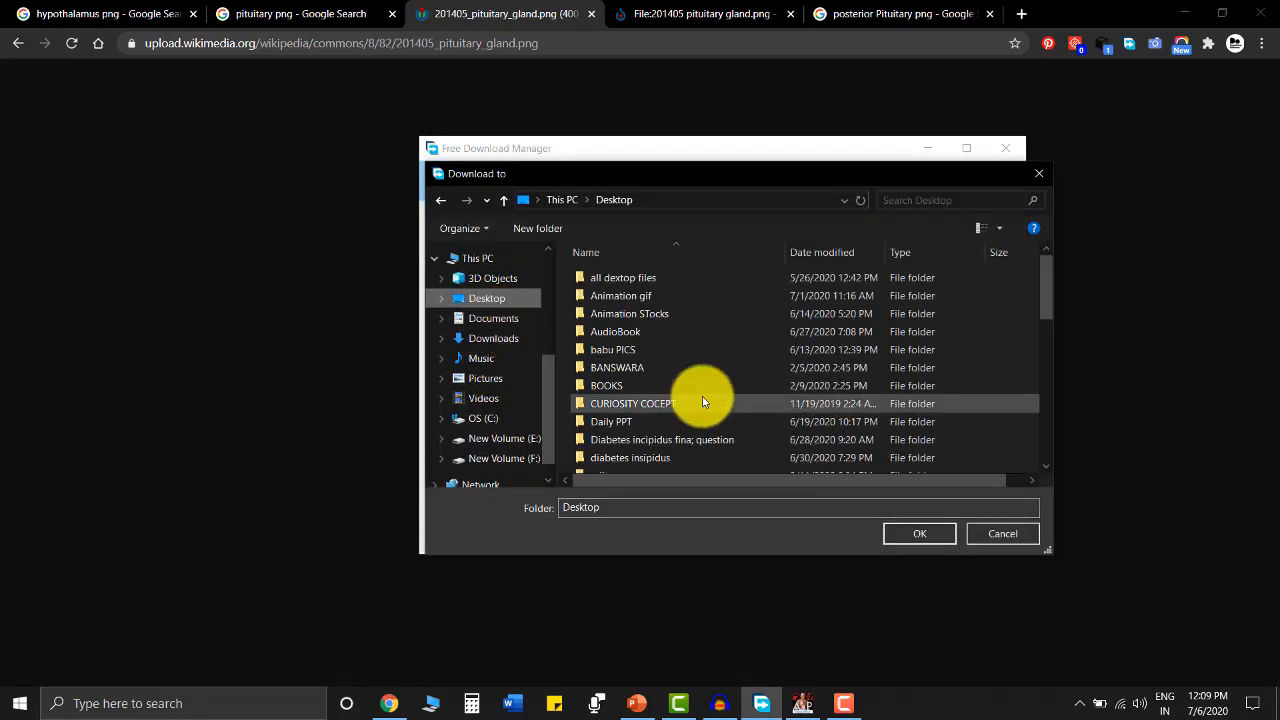
pyautogui.click(632, 296)
pyautogui.scroll(-10, 634, 296)
pyautogui.click(636, 338)
pyautogui.click(640, 356)
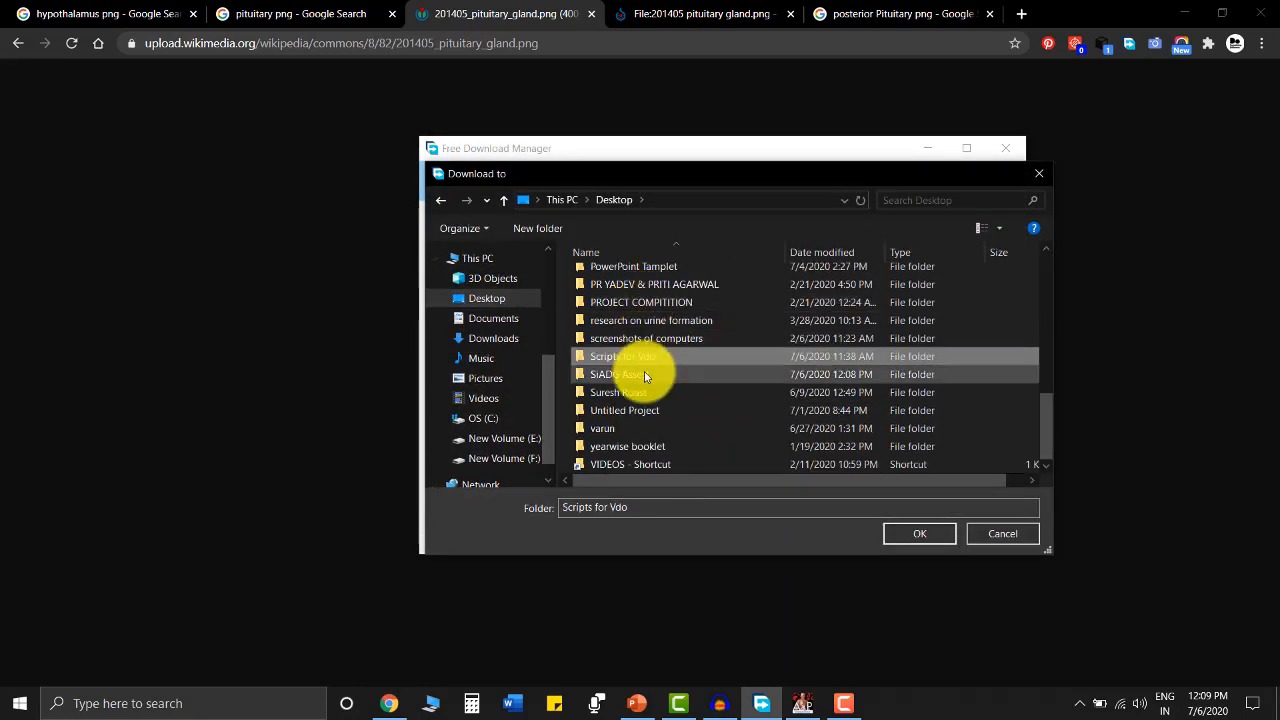
pyautogui.click(644, 374)
pyautogui.click(642, 373)
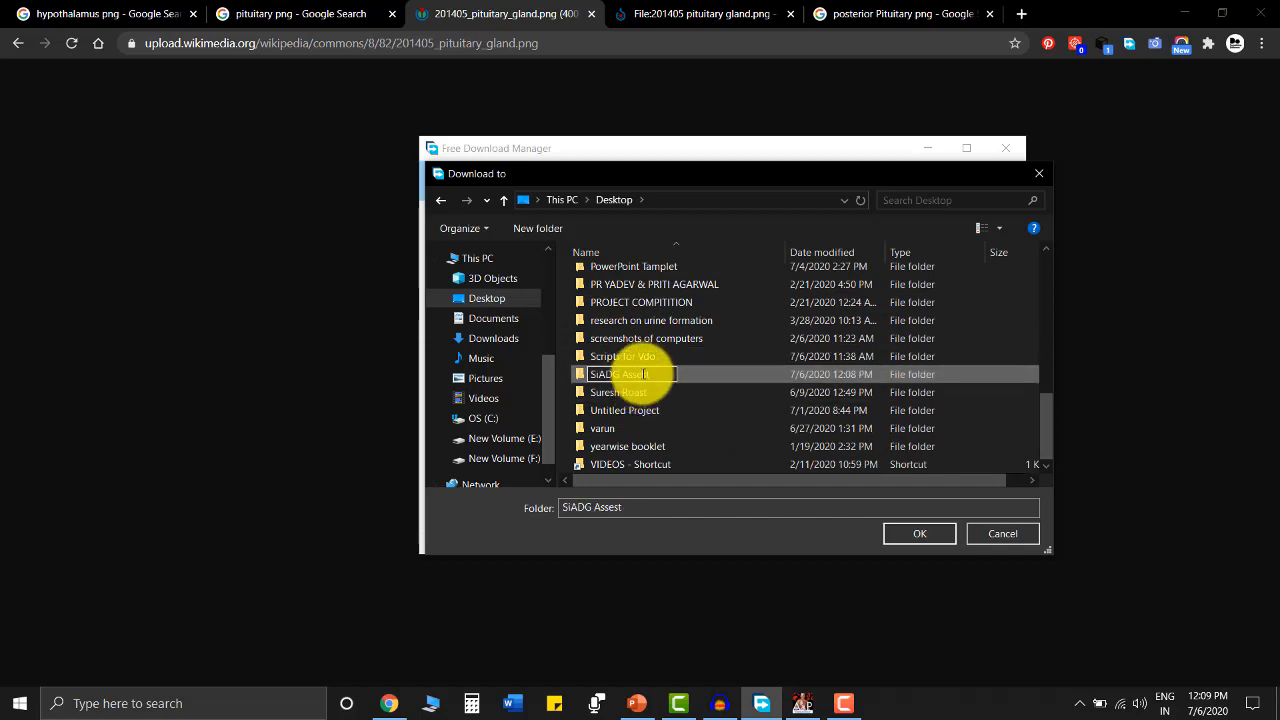
pyautogui.doubleClick(697, 378)
pyautogui.click(919, 533)
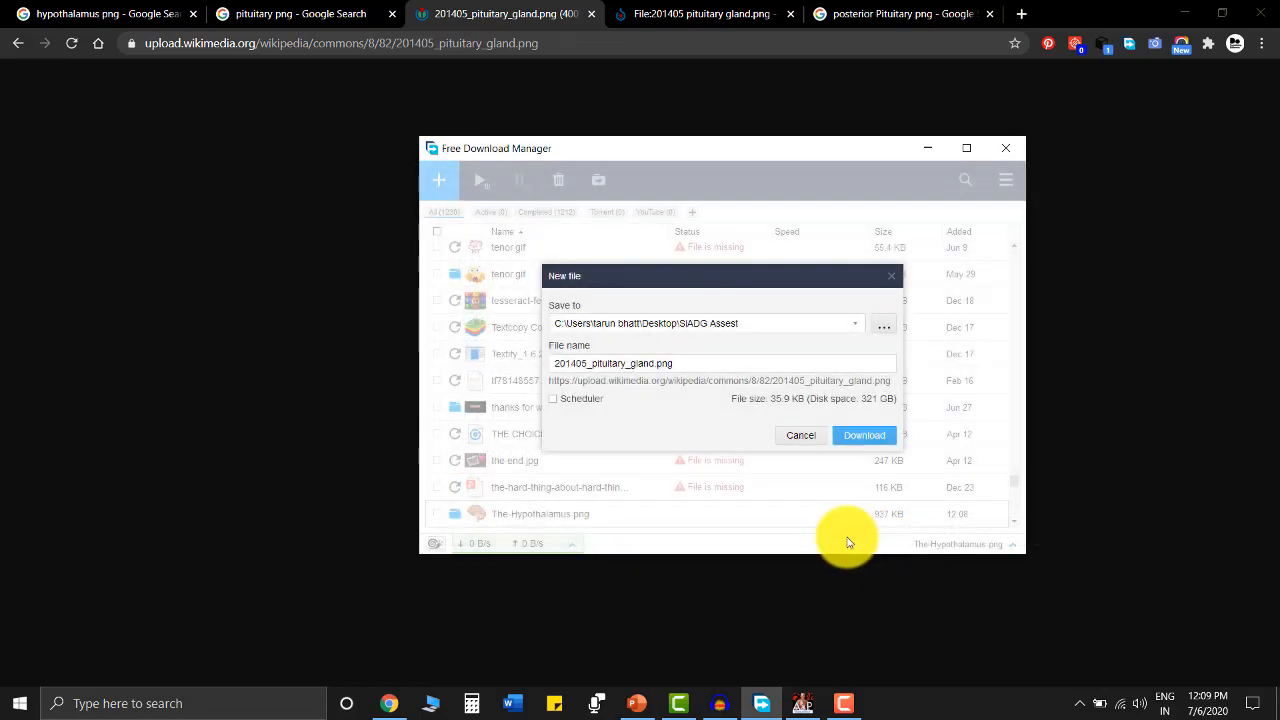
pyautogui.click(858, 435)
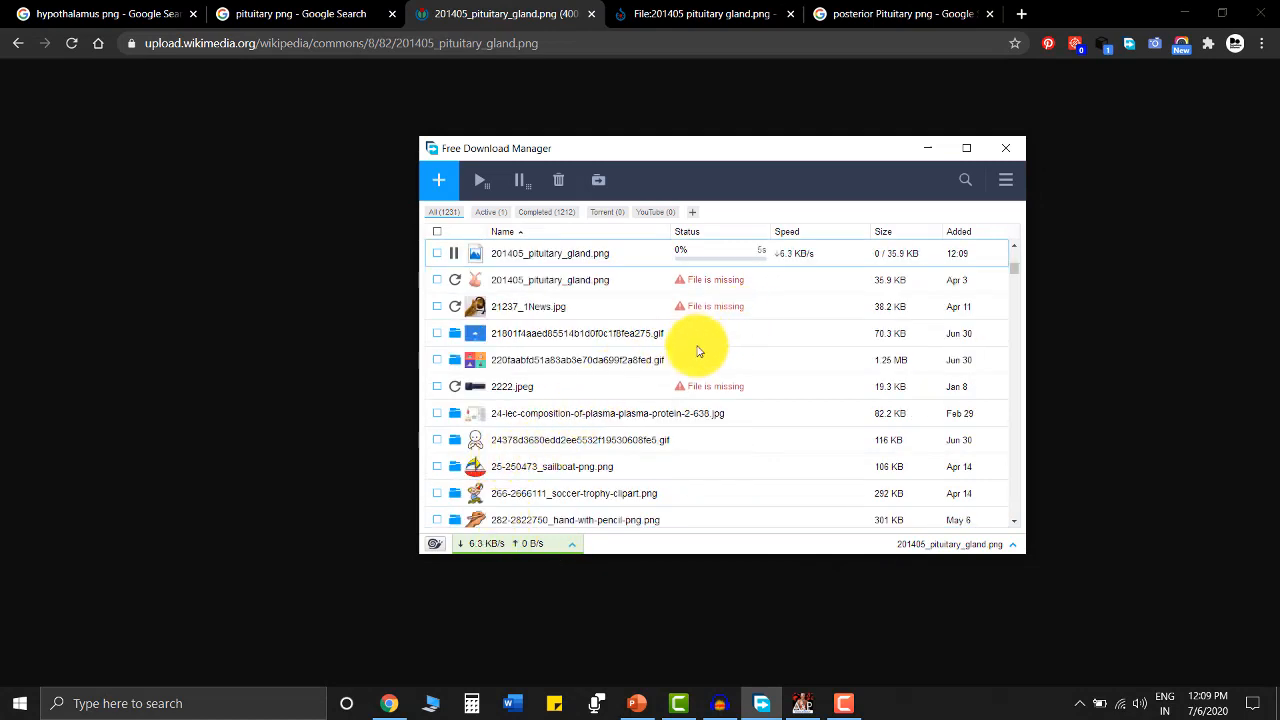
pyautogui.click(927, 148)
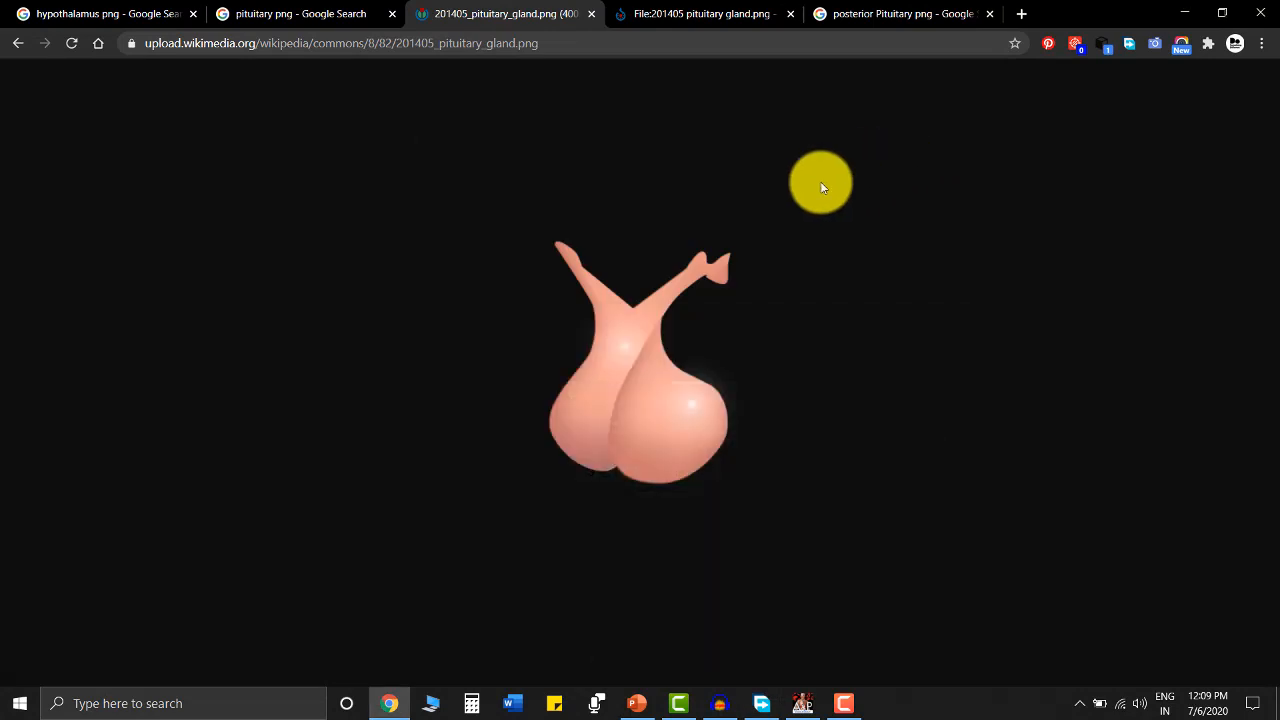
# - Switch to Camtasia and add the white text rectangle callout to the canvas, enlarged to cover nearly the whole frame
pyautogui.click(720, 10)
pyautogui.click(528, 14)
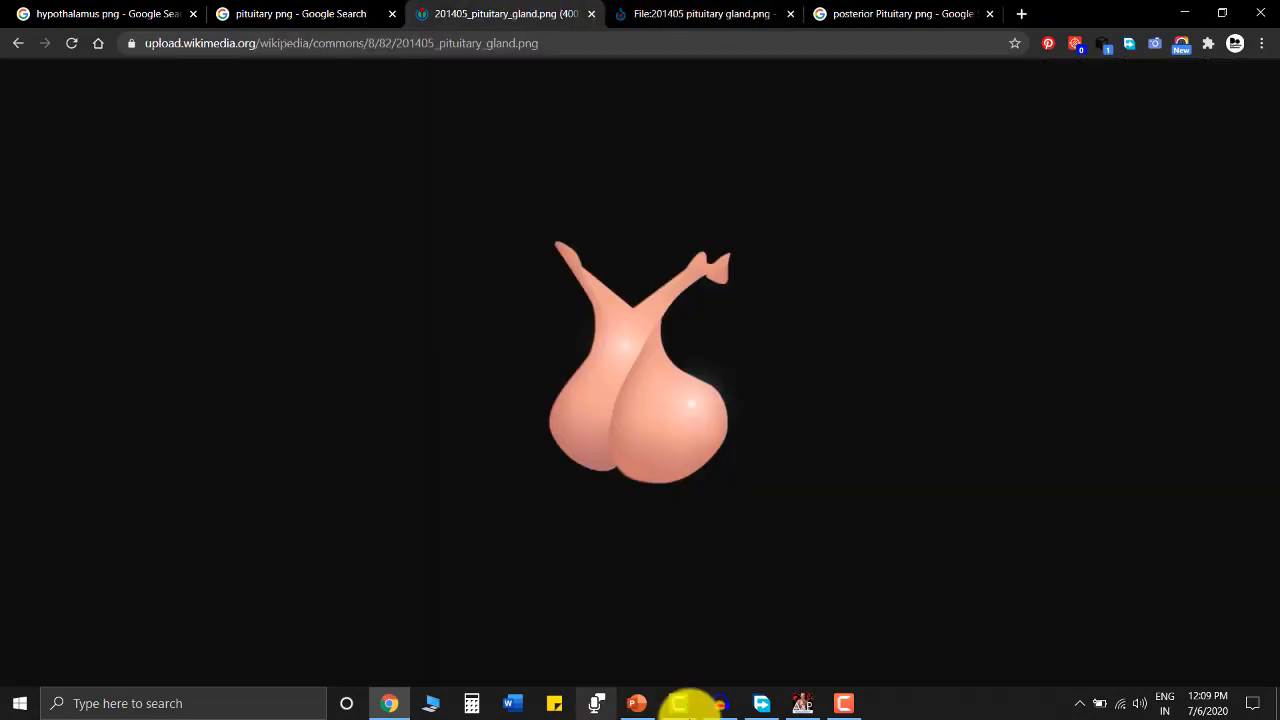
pyautogui.click(677, 704)
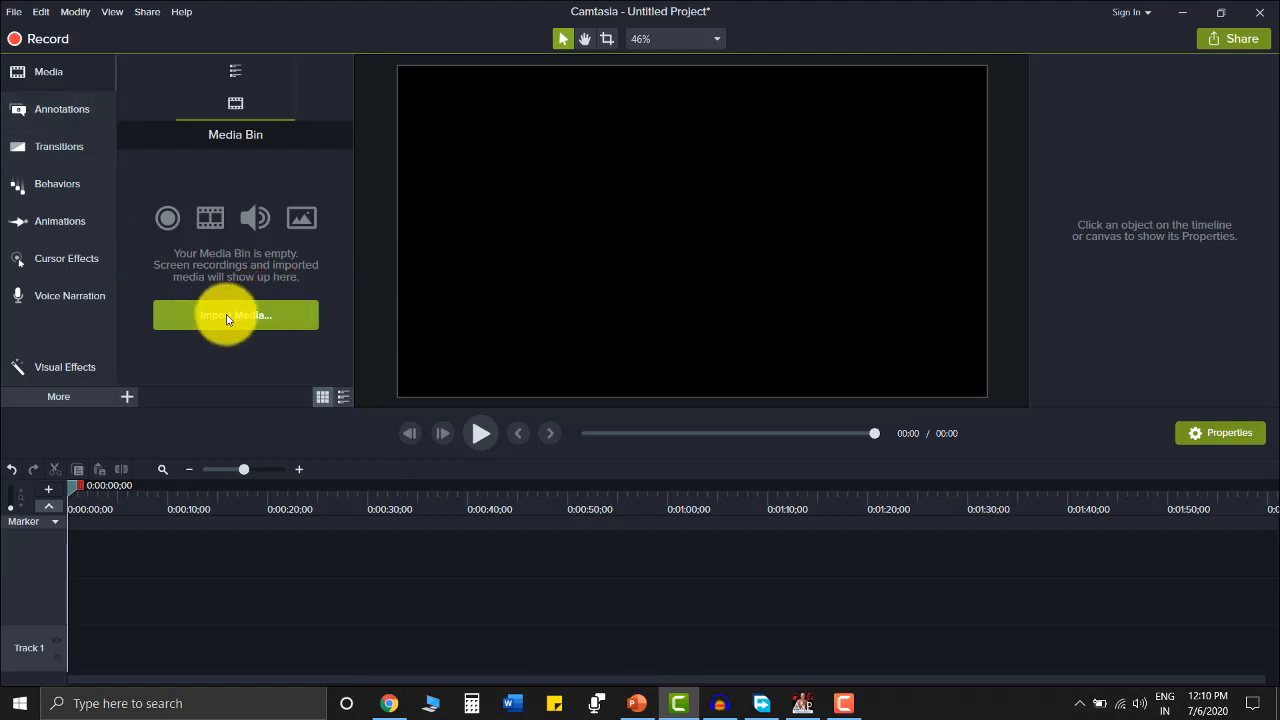
pyautogui.click(56, 122)
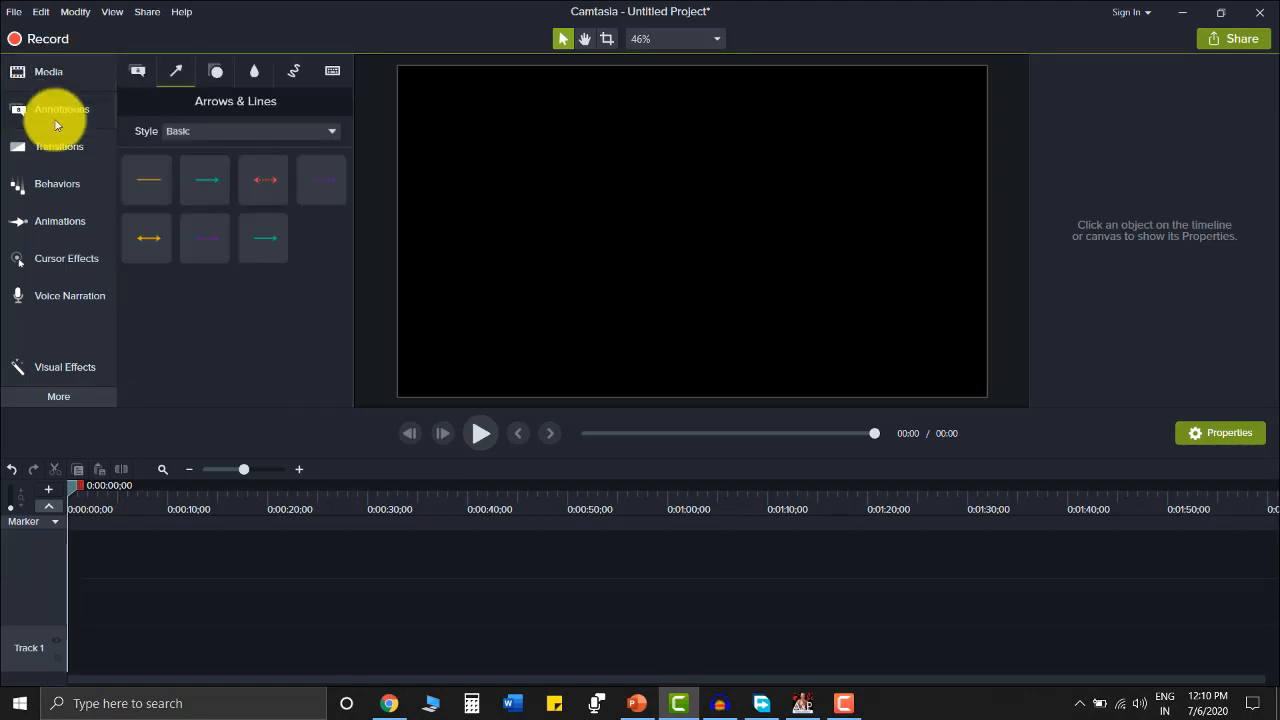
pyautogui.click(155, 72)
pyautogui.moveTo(261, 237); pyautogui.dragTo(998, 386)
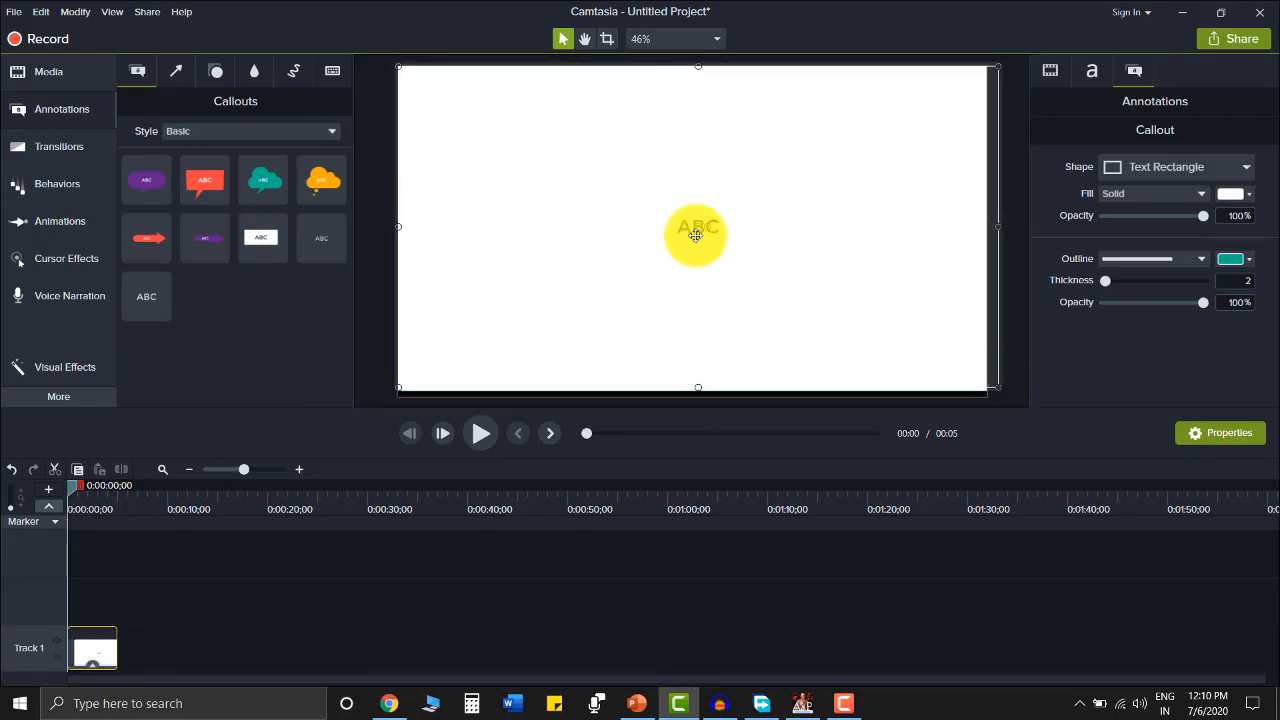
# - Delete the ABC placeholder text from the white callout and leave the callout filling the entire canvas
pyautogui.doubleClick(697, 229)
pyautogui.press('BackSpace')
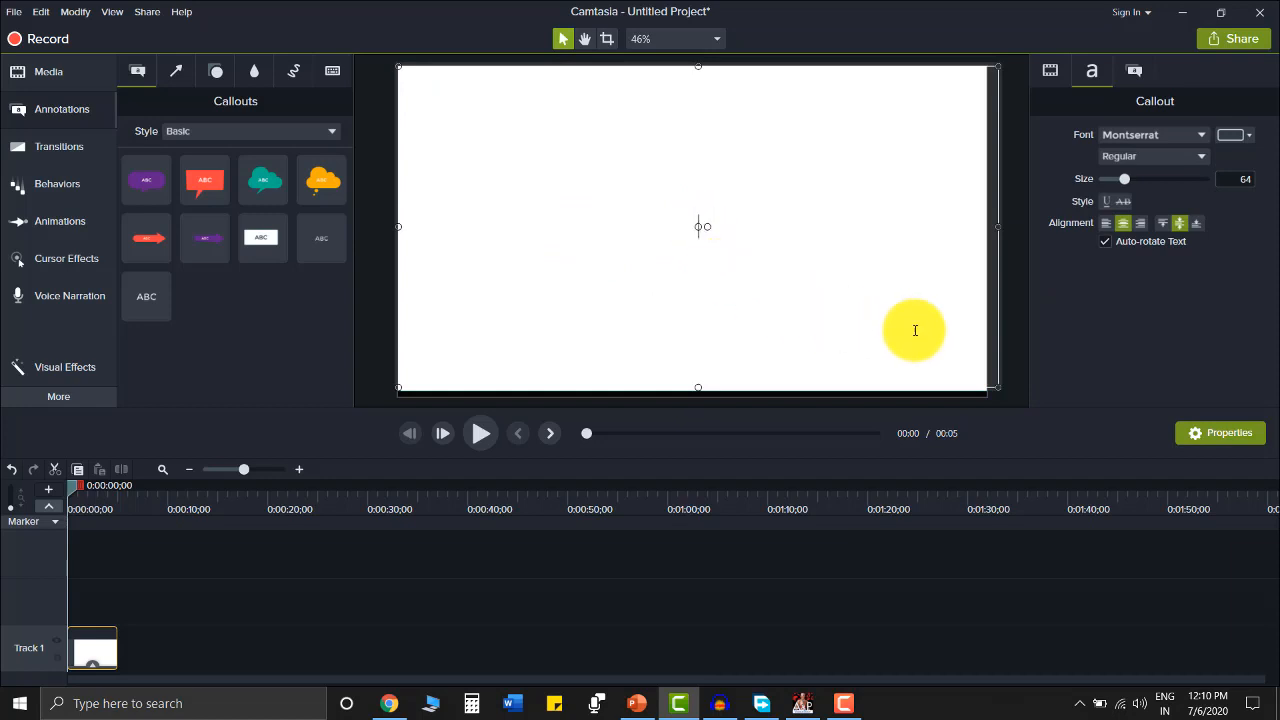
pyautogui.click(1006, 337)
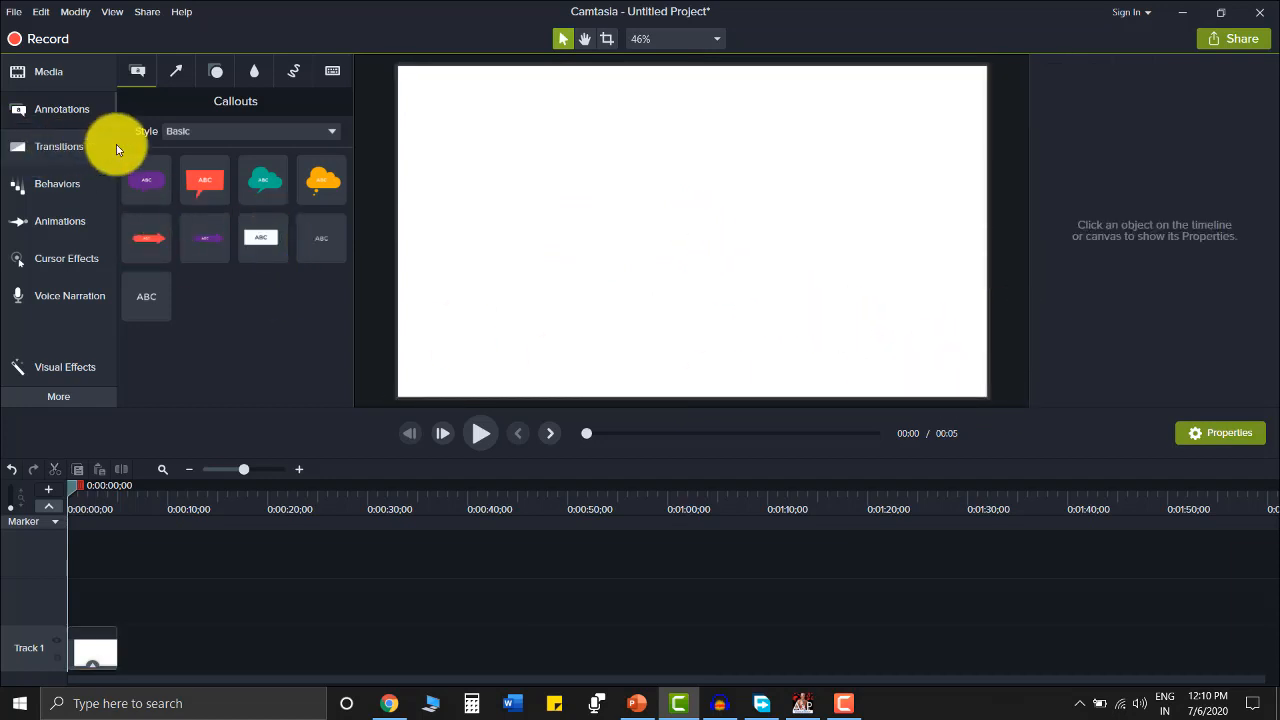
# - Extend the white callout clip on Track 1 to a duration of about 1:06
pyautogui.click(96, 662)
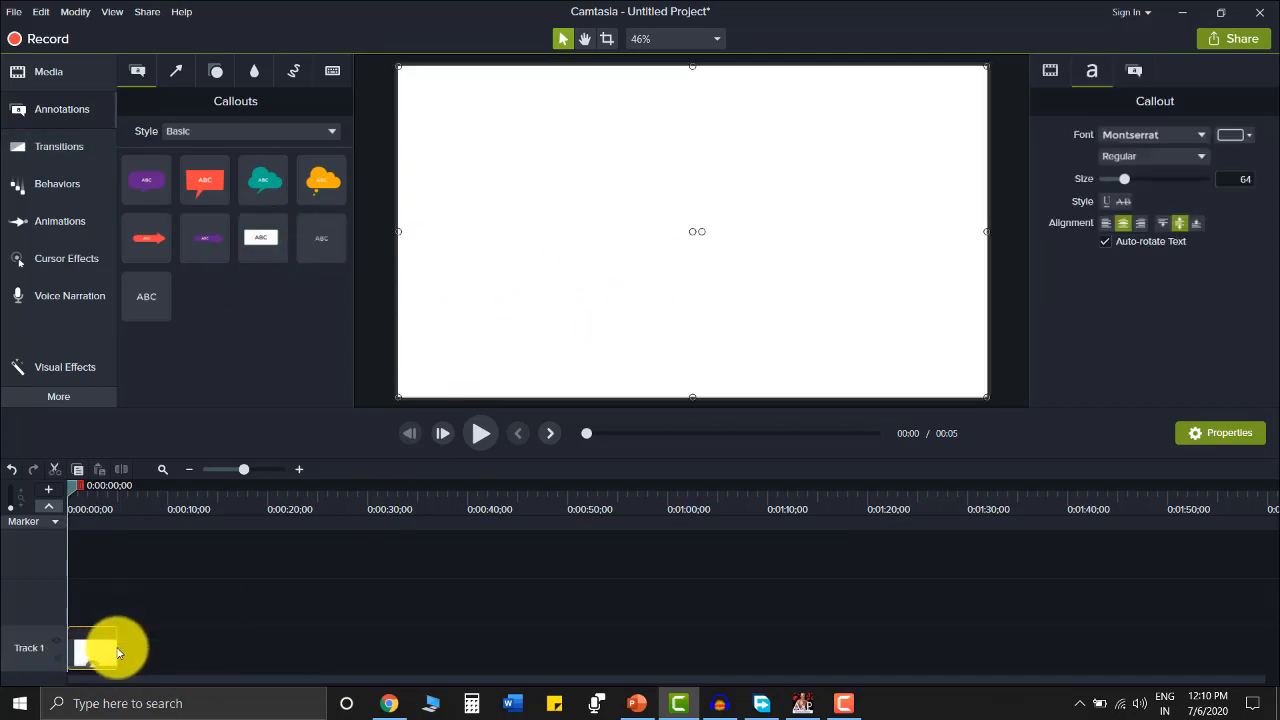
pyautogui.moveTo(116, 648); pyautogui.dragTo(729, 650)
pyautogui.moveTo(72, 510); pyautogui.dragTo(37, 597)
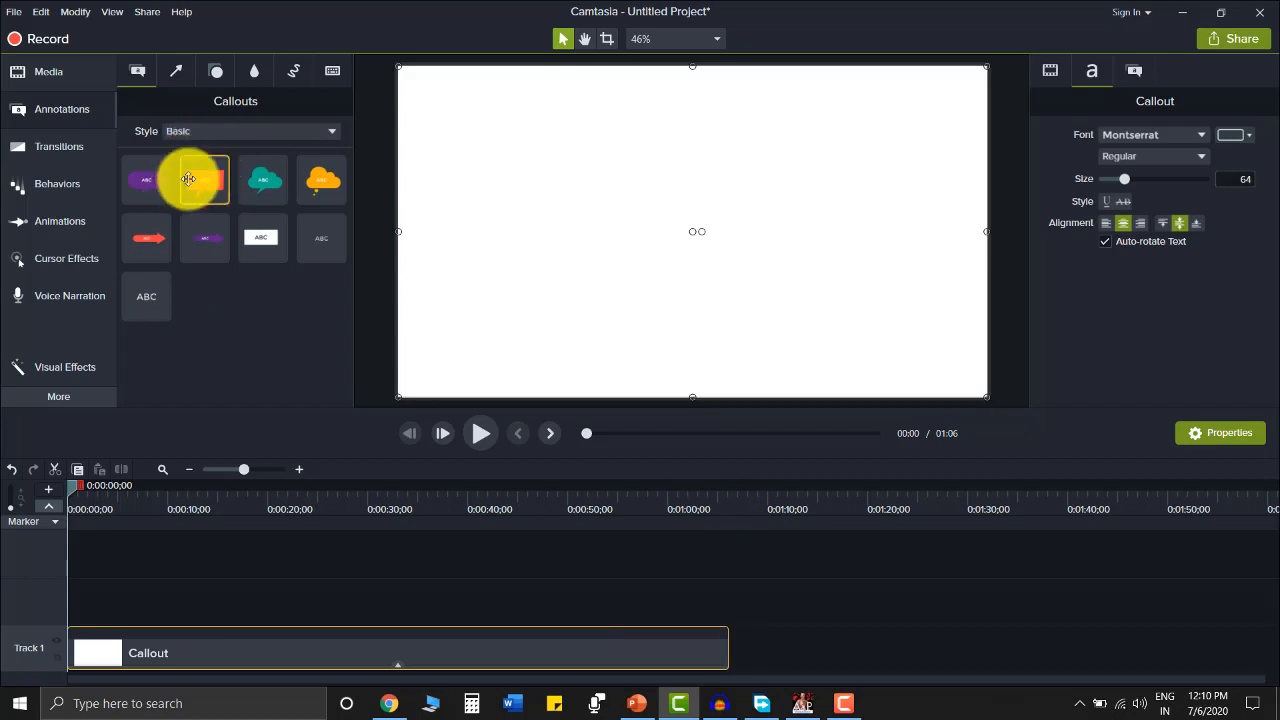
pyautogui.click(176, 70)
pyautogui.click(215, 72)
pyautogui.click(253, 72)
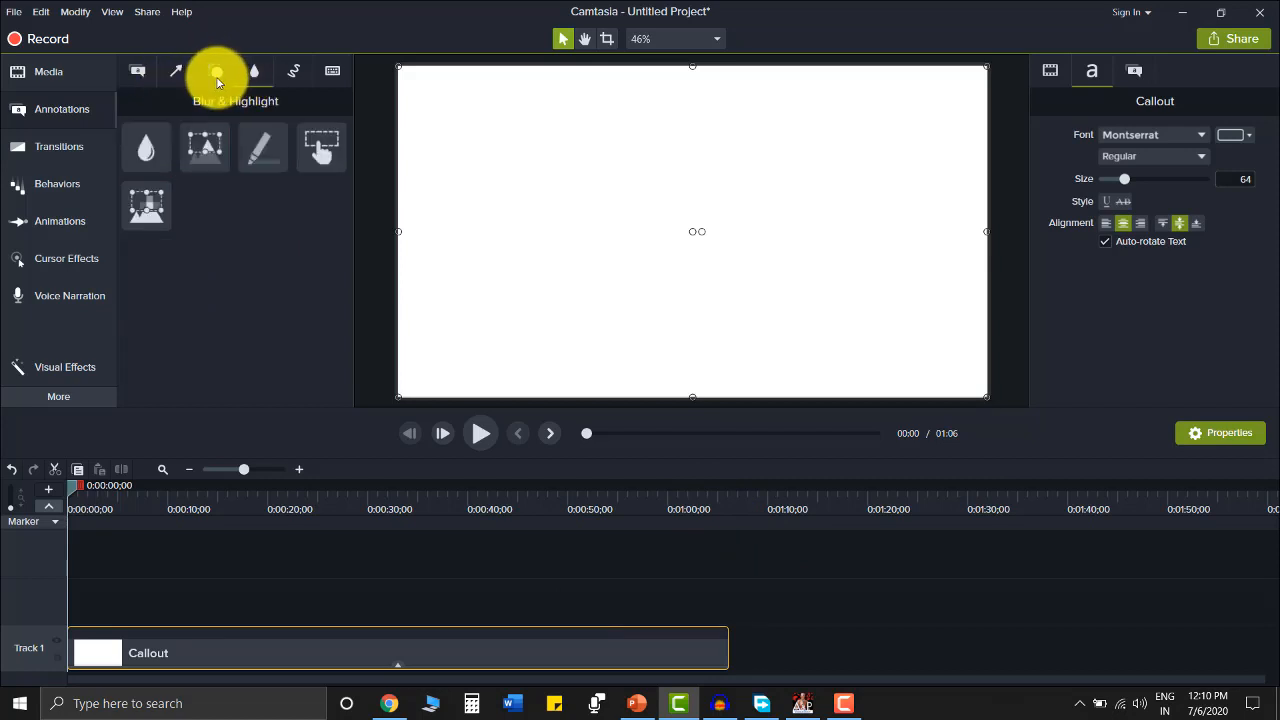
pyautogui.click(135, 71)
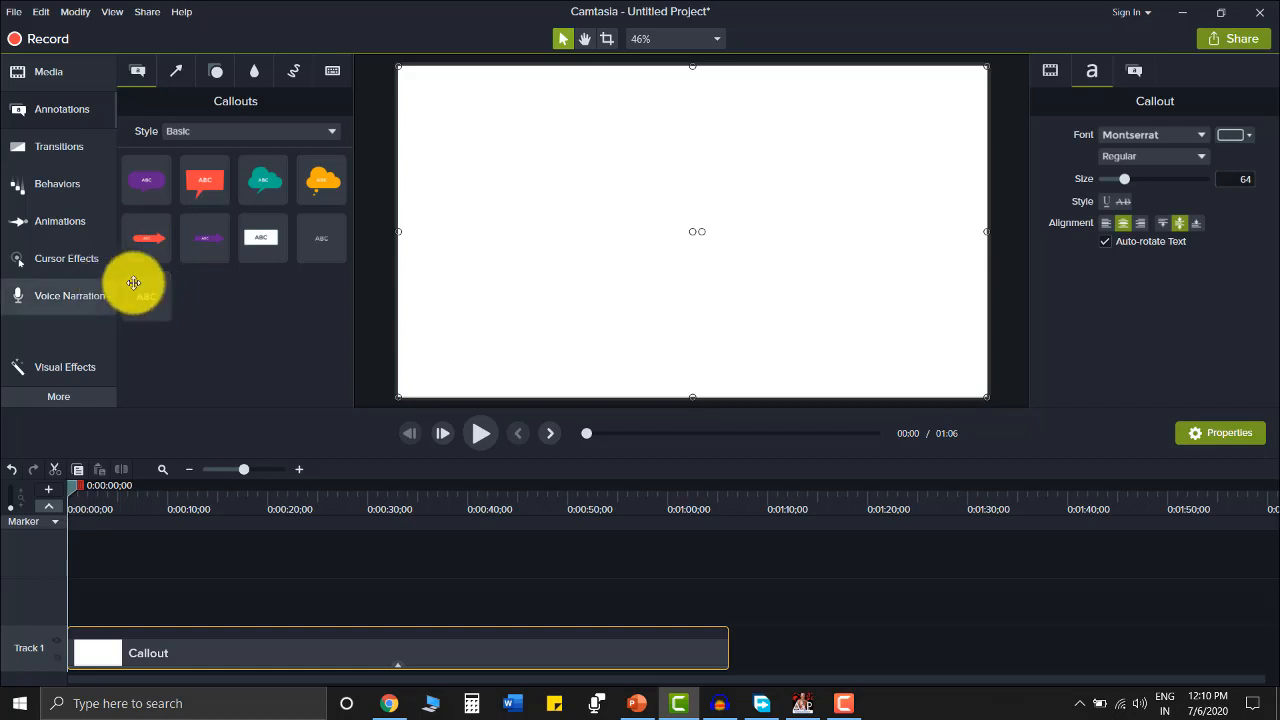
# - Import the pituitary gland and hypothalamus images from the desktop folder SiADG Assest into the Media Bin
pyautogui.click(45, 72)
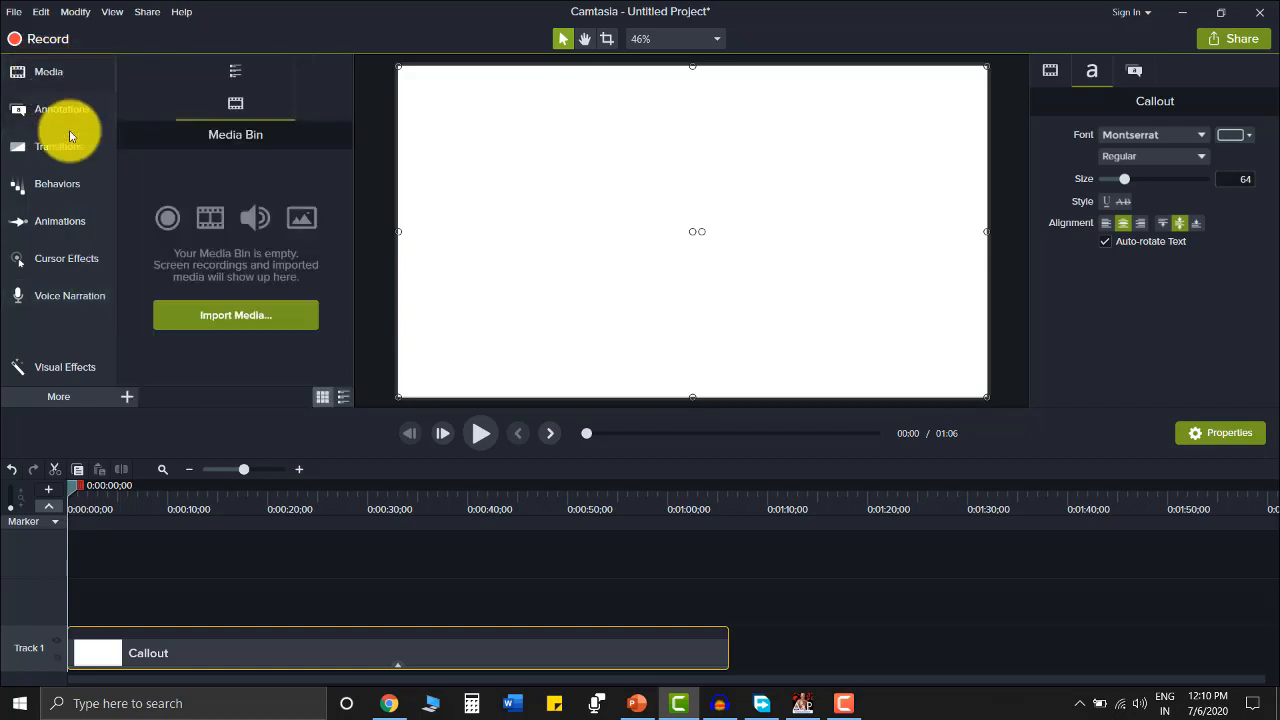
pyautogui.click(238, 325)
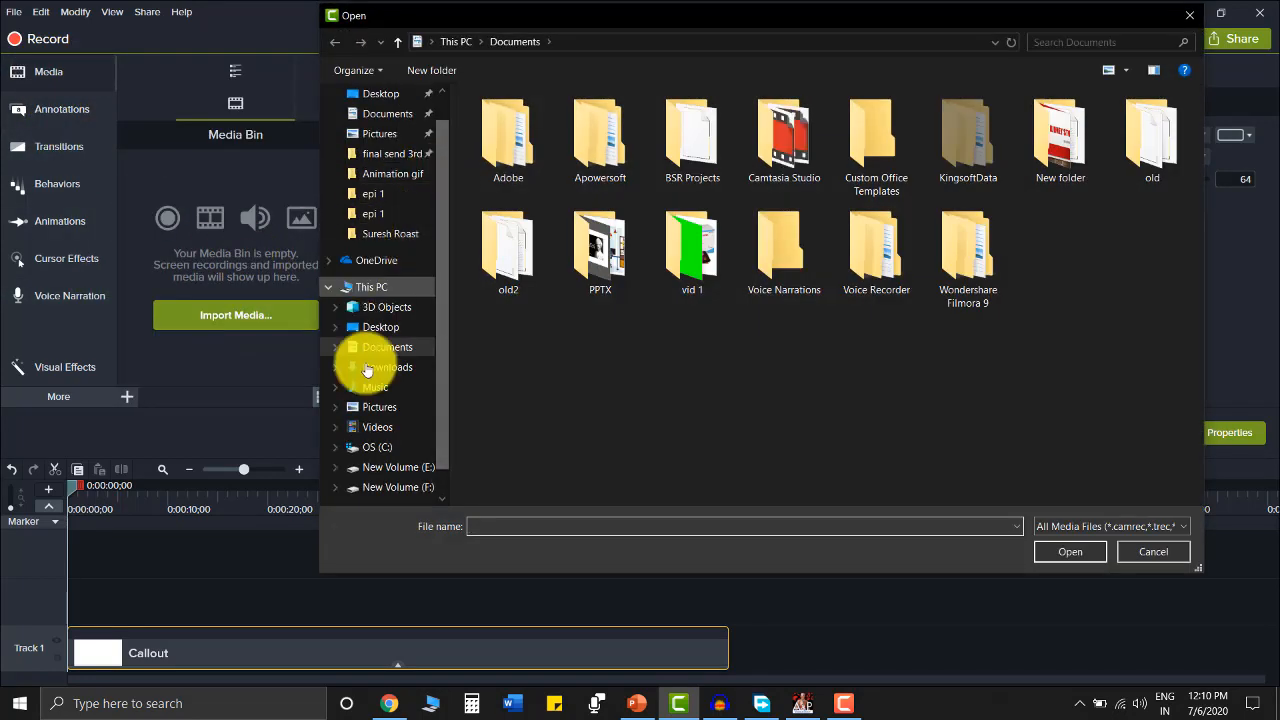
pyautogui.click(384, 330)
pyautogui.scroll(-5, 560, 180)
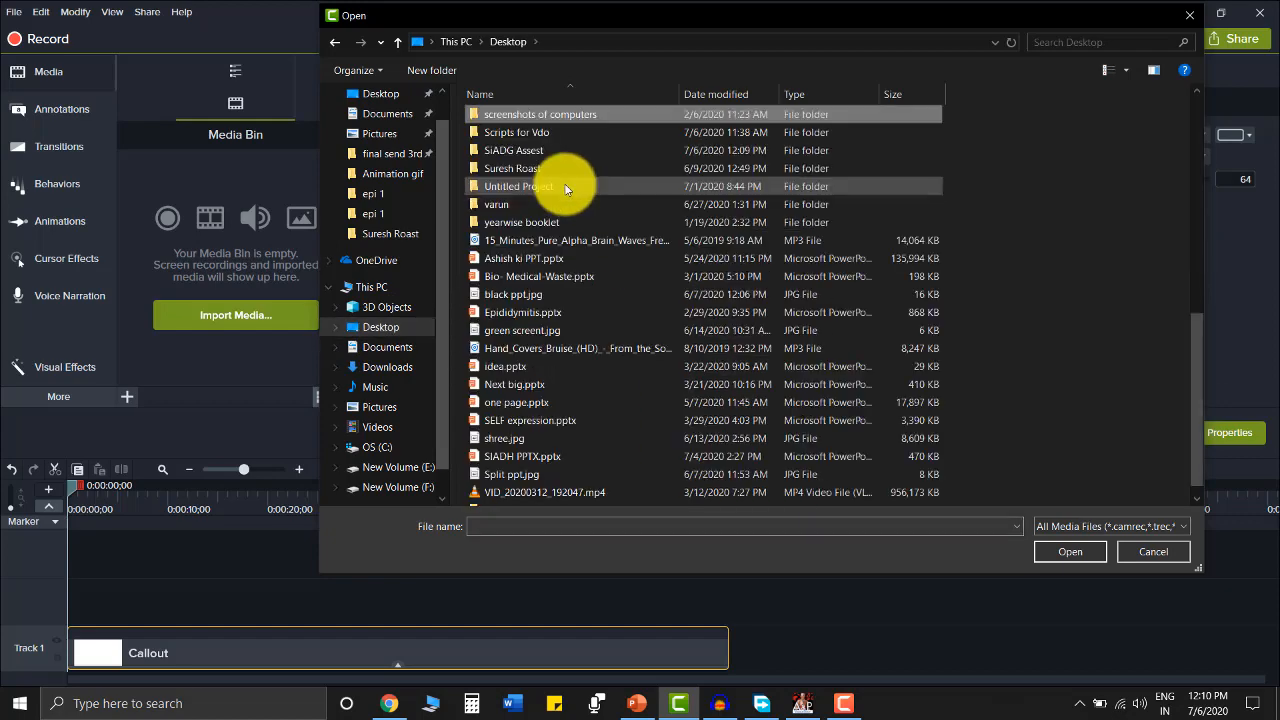
pyautogui.doubleClick(526, 154)
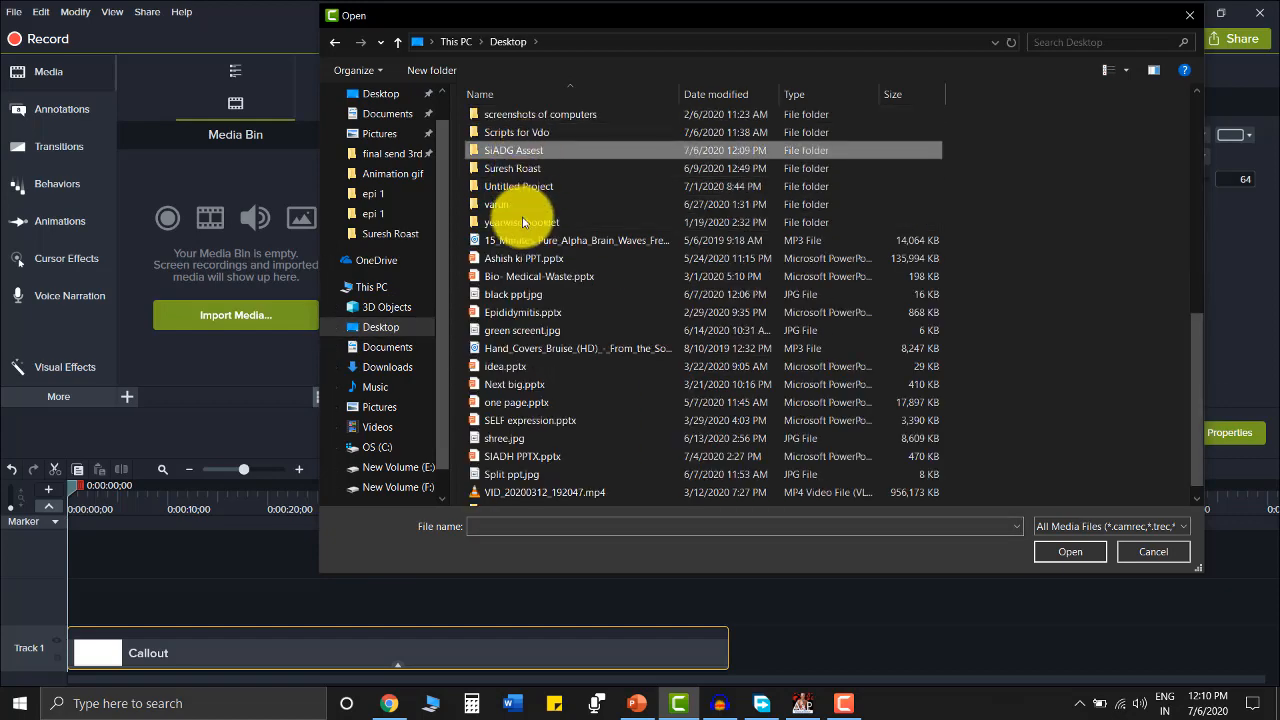
pyautogui.moveTo(510, 260); pyautogui.dragTo(608, 150)
pyautogui.click(1062, 552)
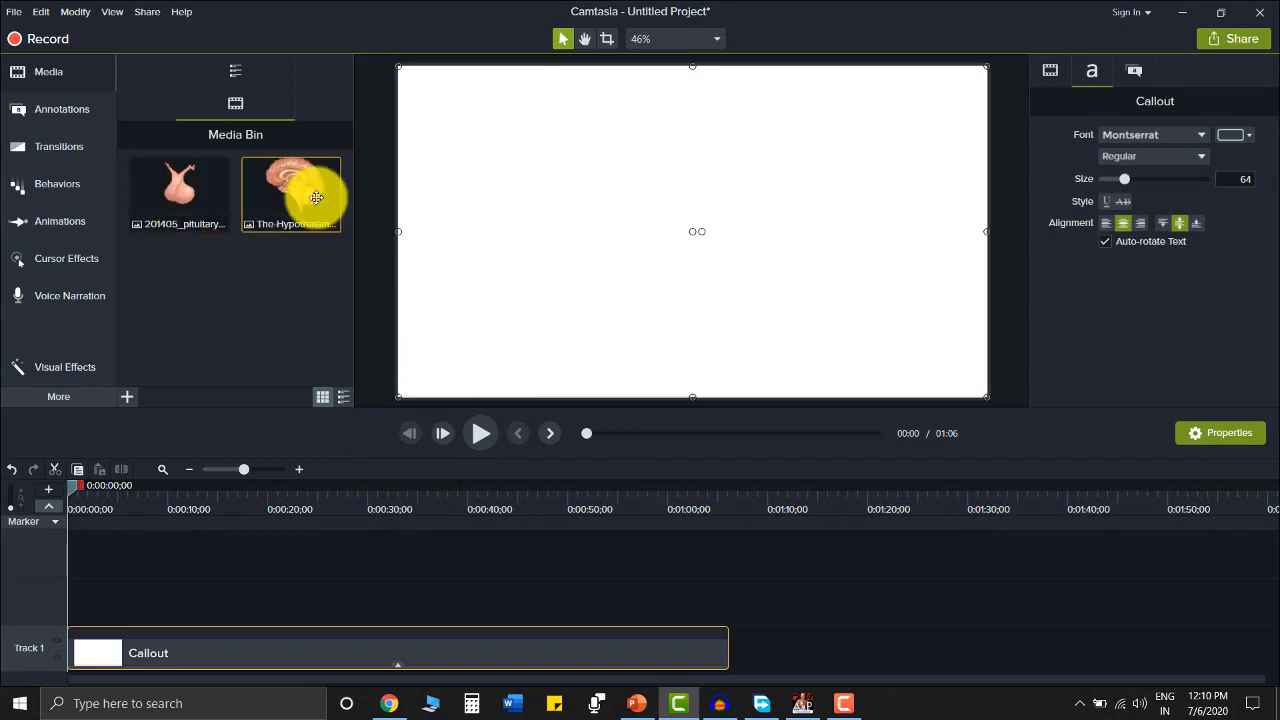
# - Place the hypothalamus image at reduced size in the upper part of the canvas and add the pituitary gland image below it
pyautogui.moveTo(316, 197); pyautogui.dragTo(623, 171)
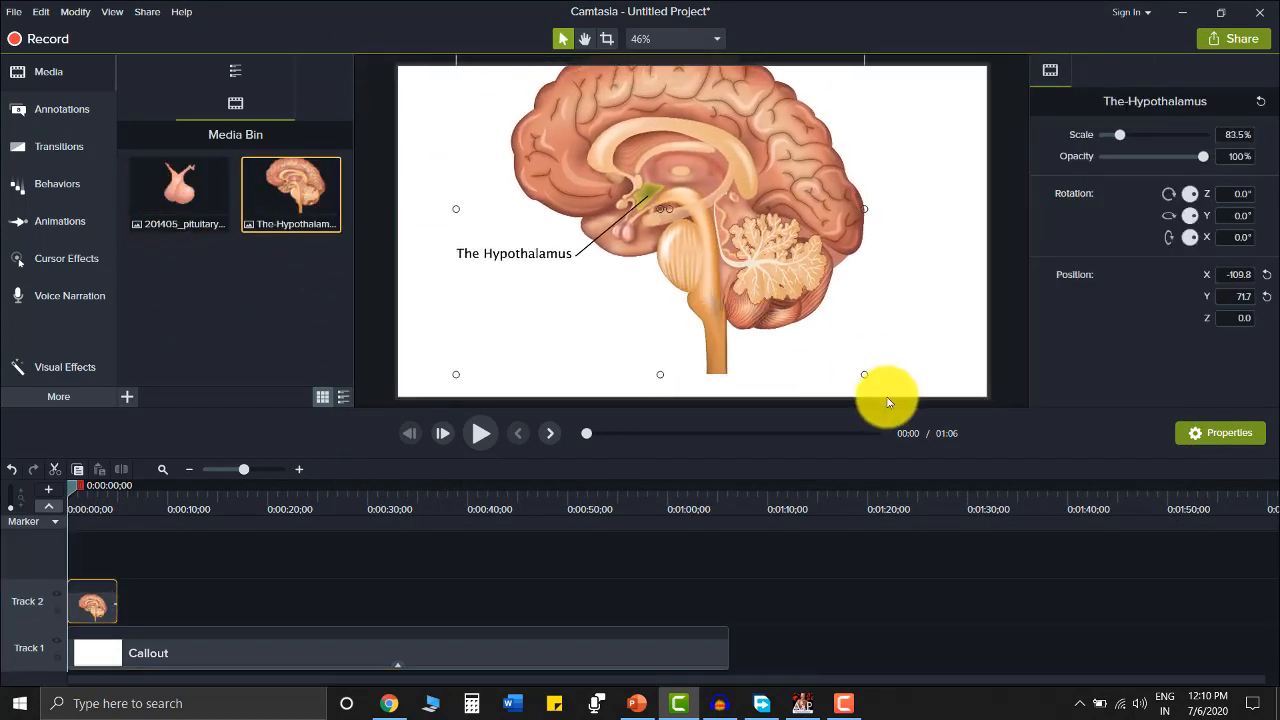
pyautogui.moveTo(861, 370); pyautogui.dragTo(674, 175)
pyautogui.moveTo(180, 190); pyautogui.dragTo(677, 338)
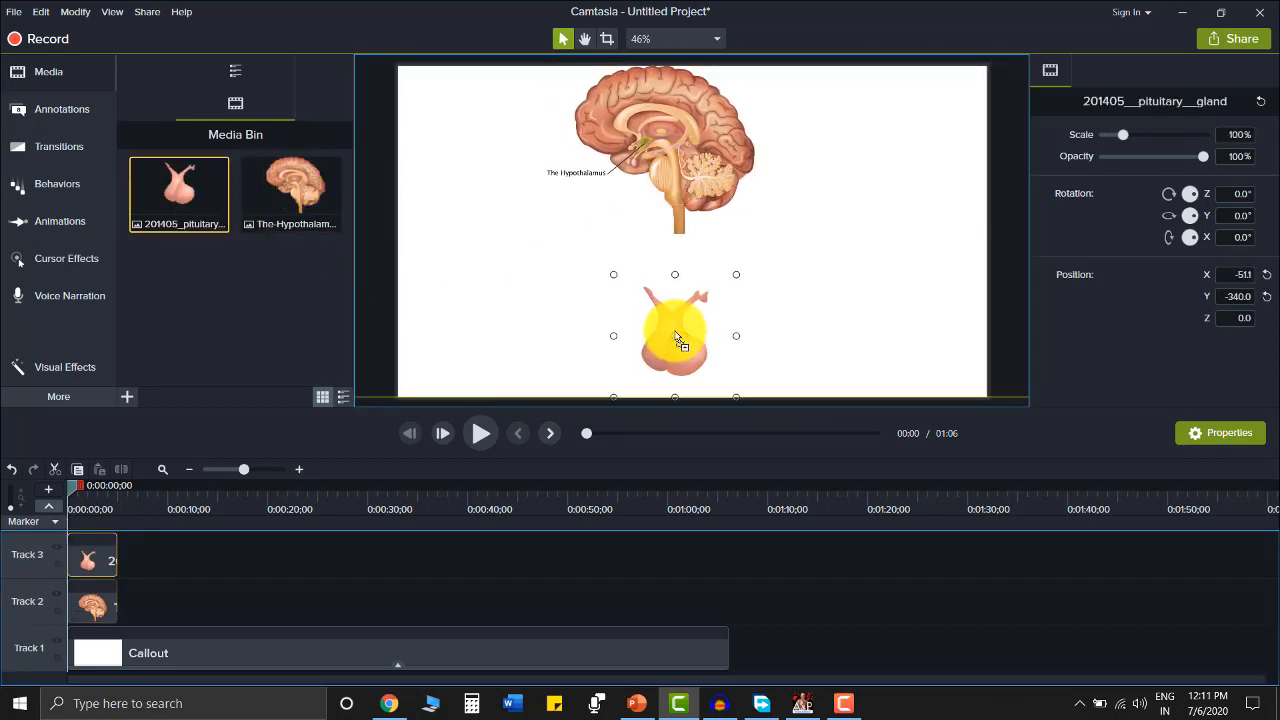
# - Add a text callout reading "Duo to Any Cause" in the upper-left area of the canvas beside the hypothalamus image
pyautogui.click(480, 330)
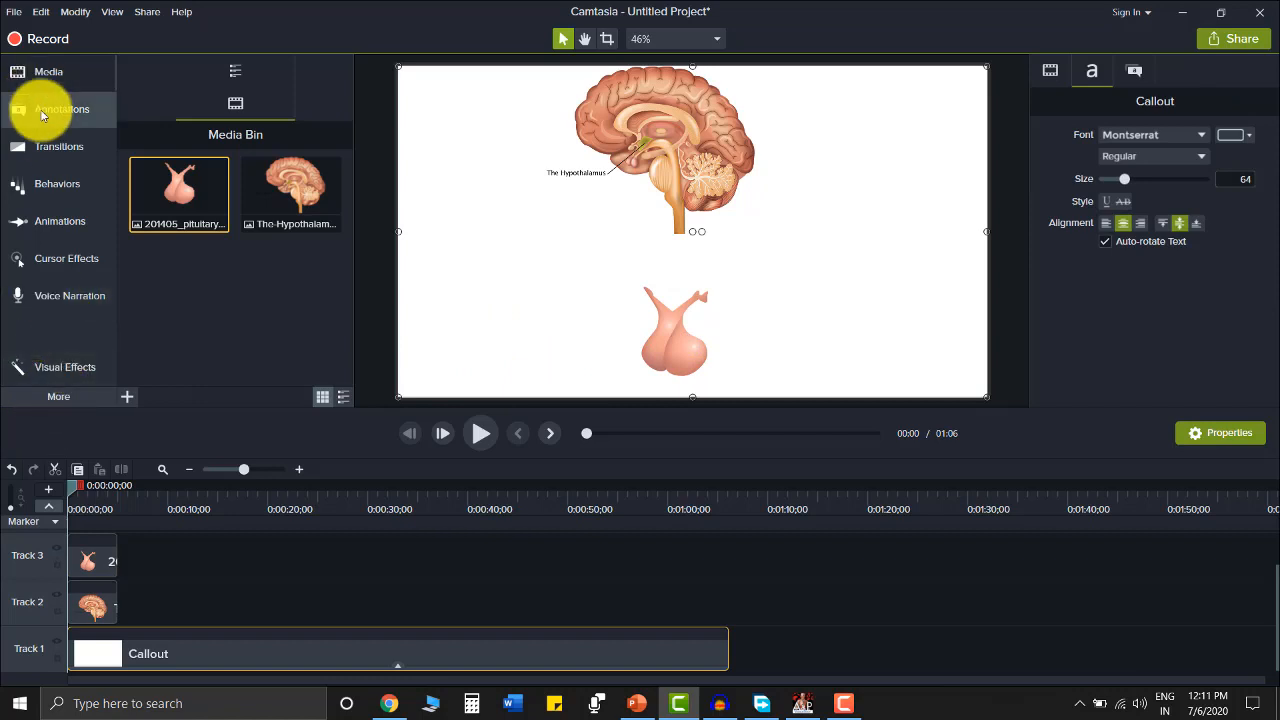
pyautogui.click(42, 112)
pyautogui.click(47, 80)
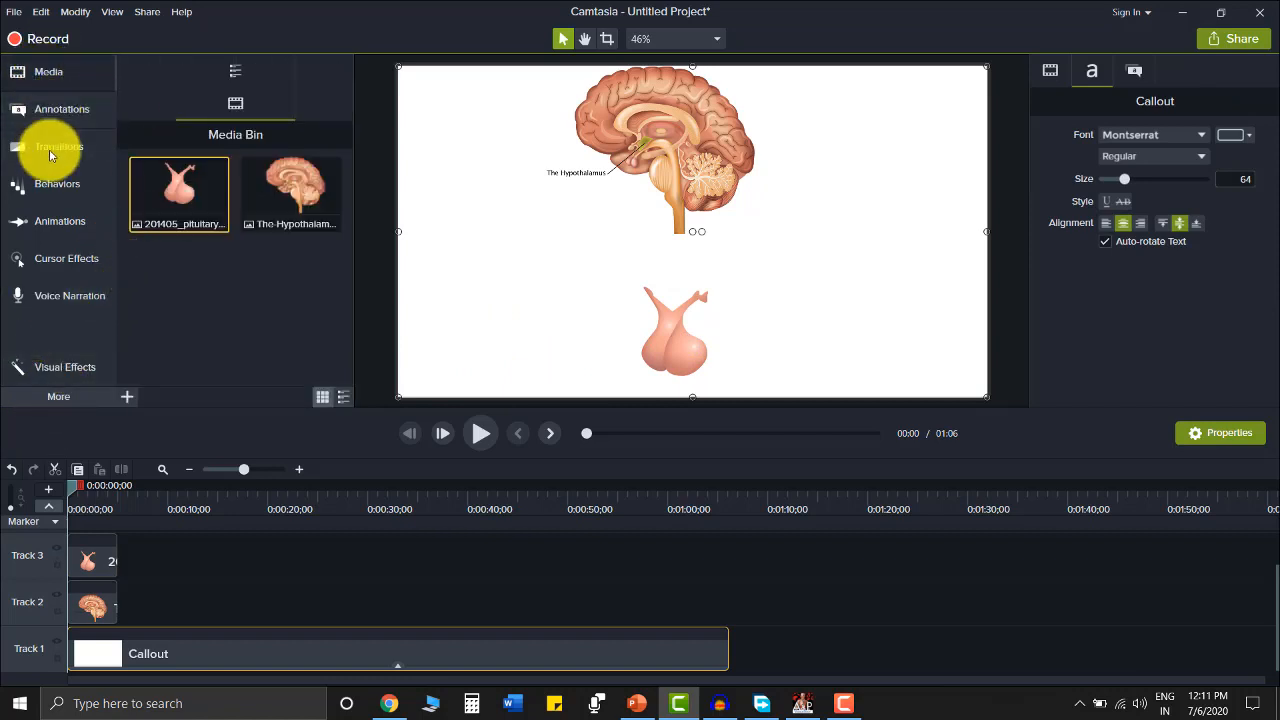
pyautogui.click(49, 149)
pyautogui.click(43, 112)
pyautogui.moveTo(147, 295)
pyautogui.mouseDown()
pyautogui.moveTo(478, 153)
pyautogui.moveTo(466, 131)
pyautogui.mouseUp()
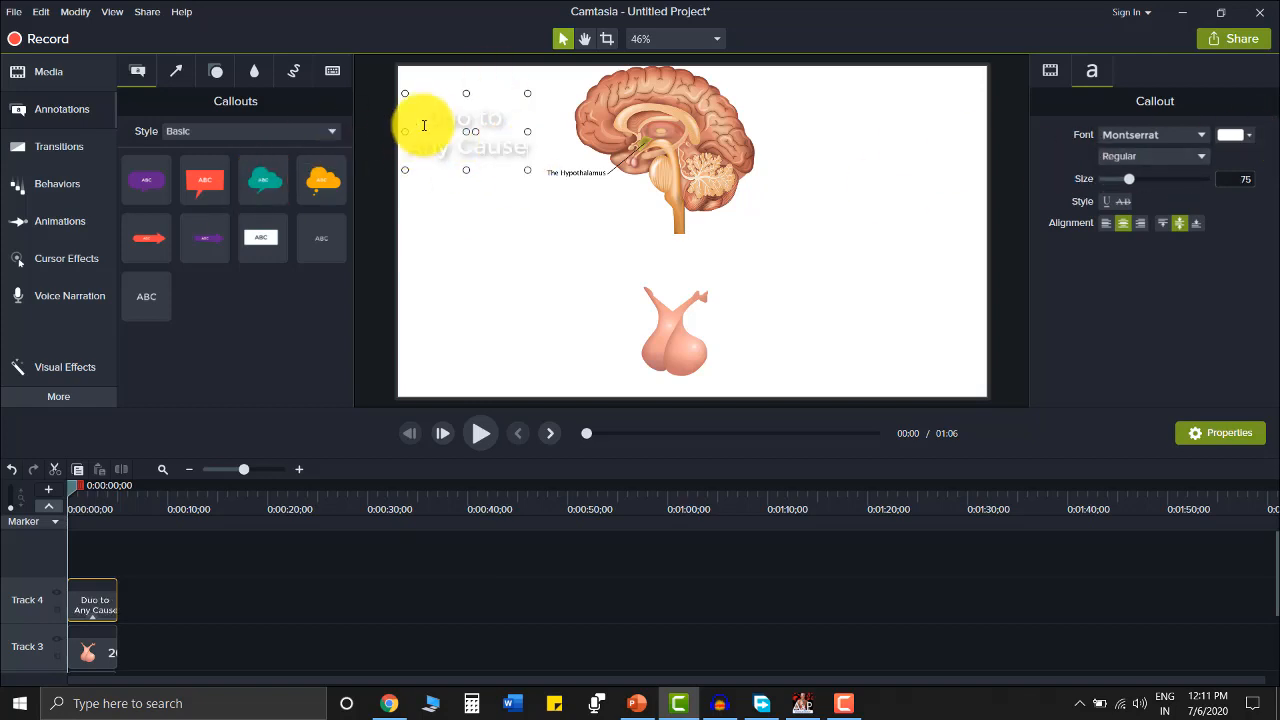
# - Colour the "Duo to Any Cause" text red and remove its drop shadow
pyautogui.click(1224, 135)
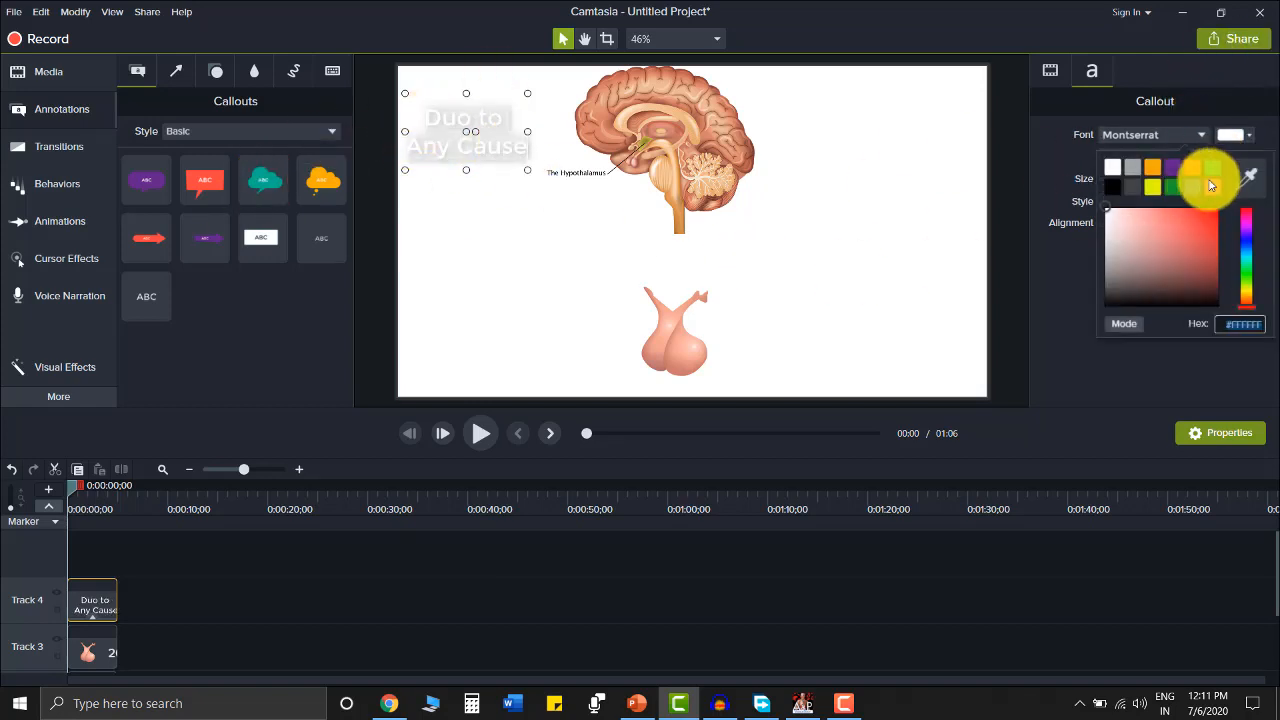
pyautogui.click(1192, 170)
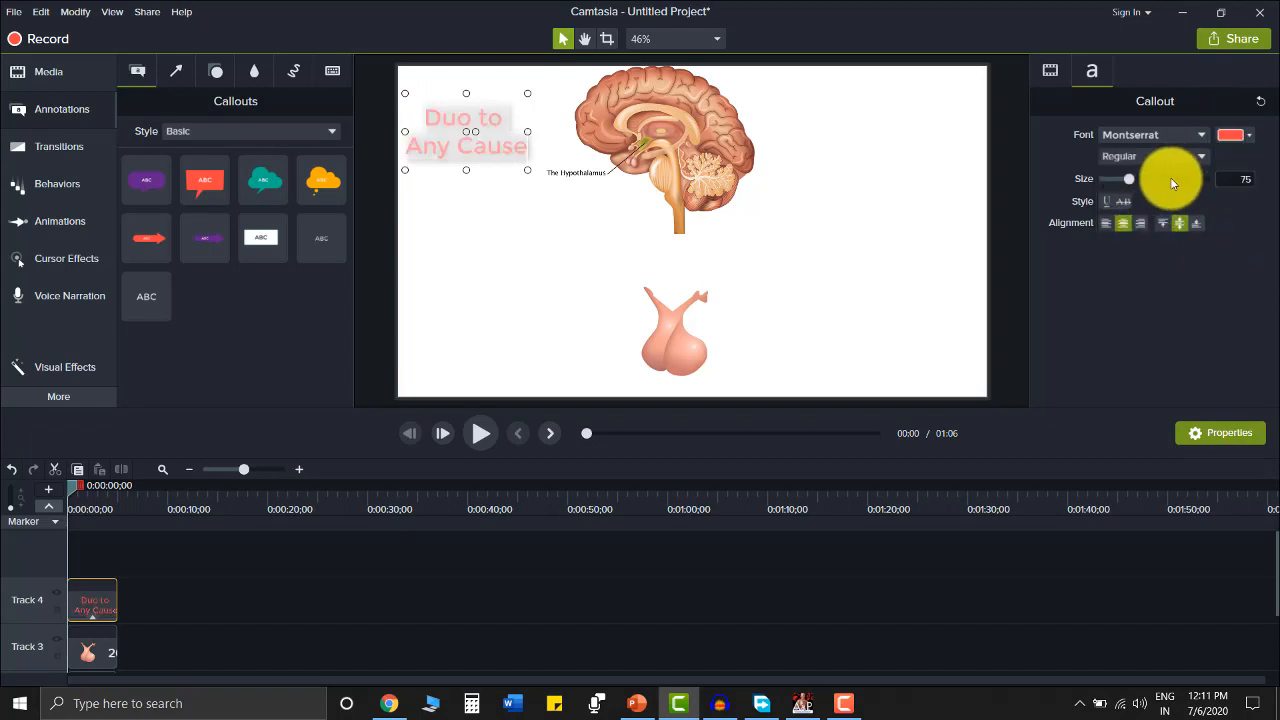
pyautogui.click(1050, 71)
pyautogui.scroll(-2, 1190, 302)
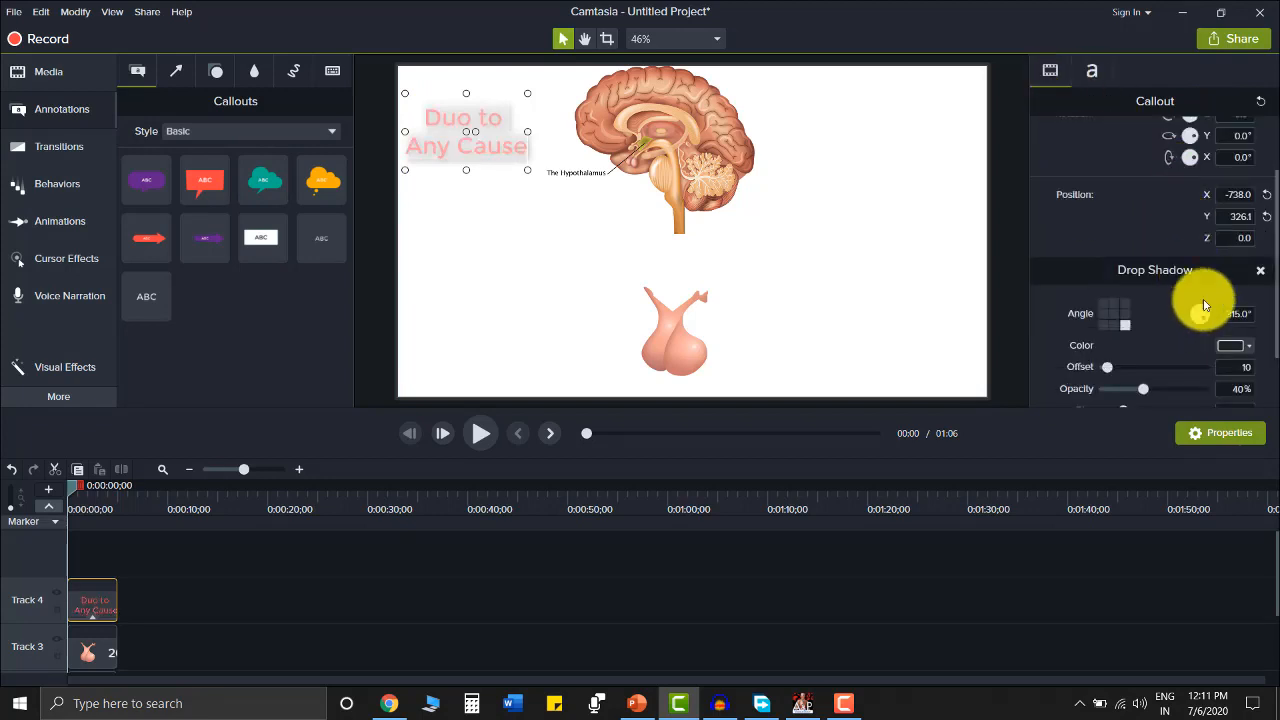
pyautogui.click(1260, 271)
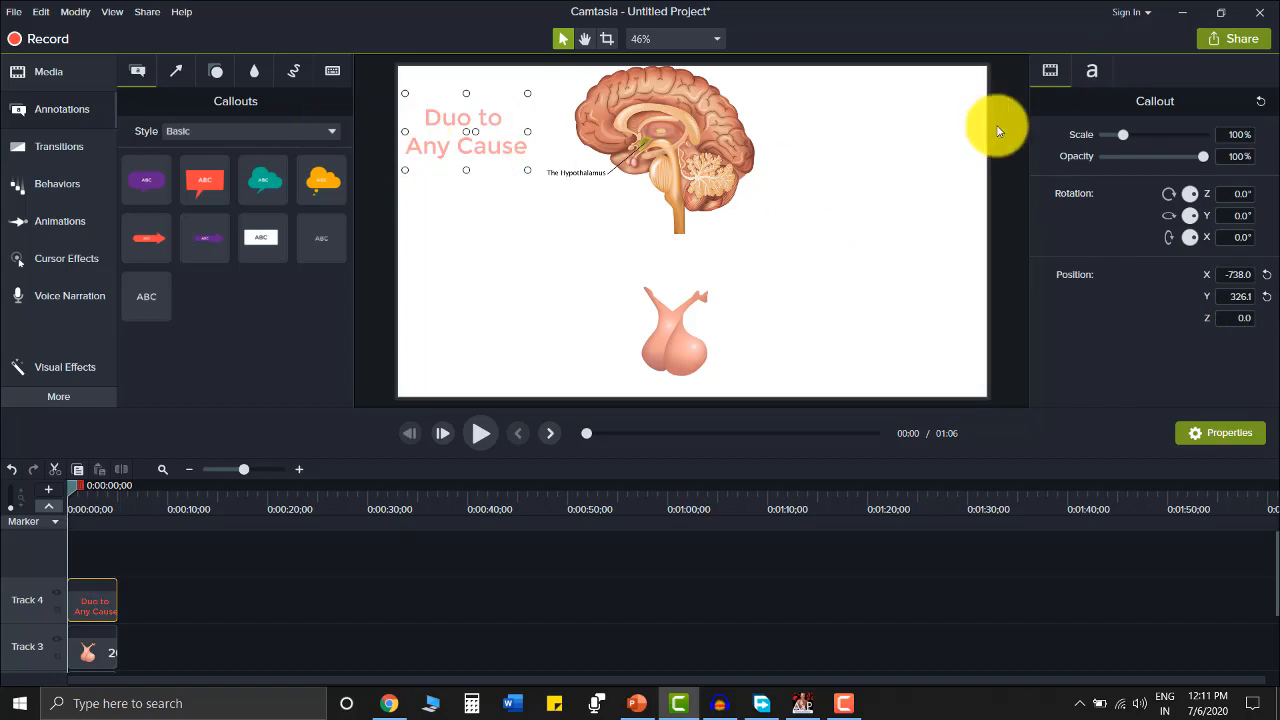
# - Set the "Duo to Any Cause" font to Hobo Std and enlarge its text box so the text wraps onto three lines at size 96
pyautogui.click(1092, 72)
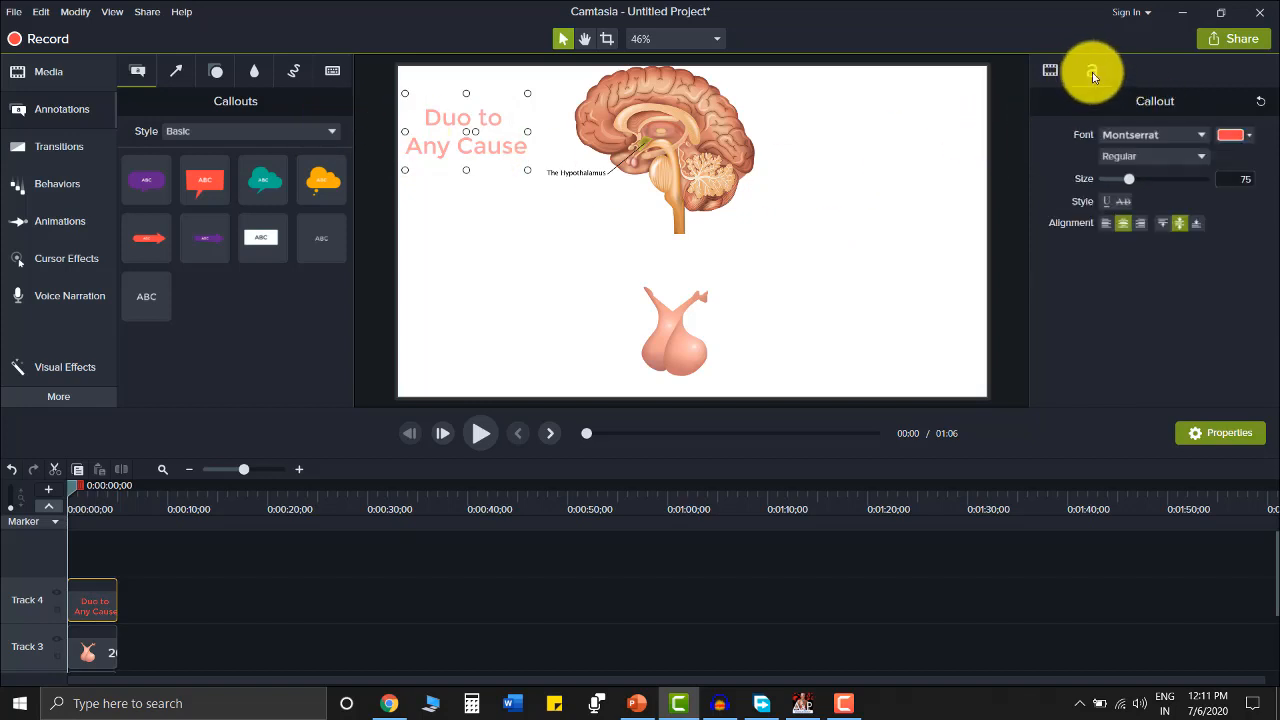
pyautogui.click(1160, 134)
pyautogui.scroll(5, 1135, 220)
pyautogui.scroll(15, 1135, 222)
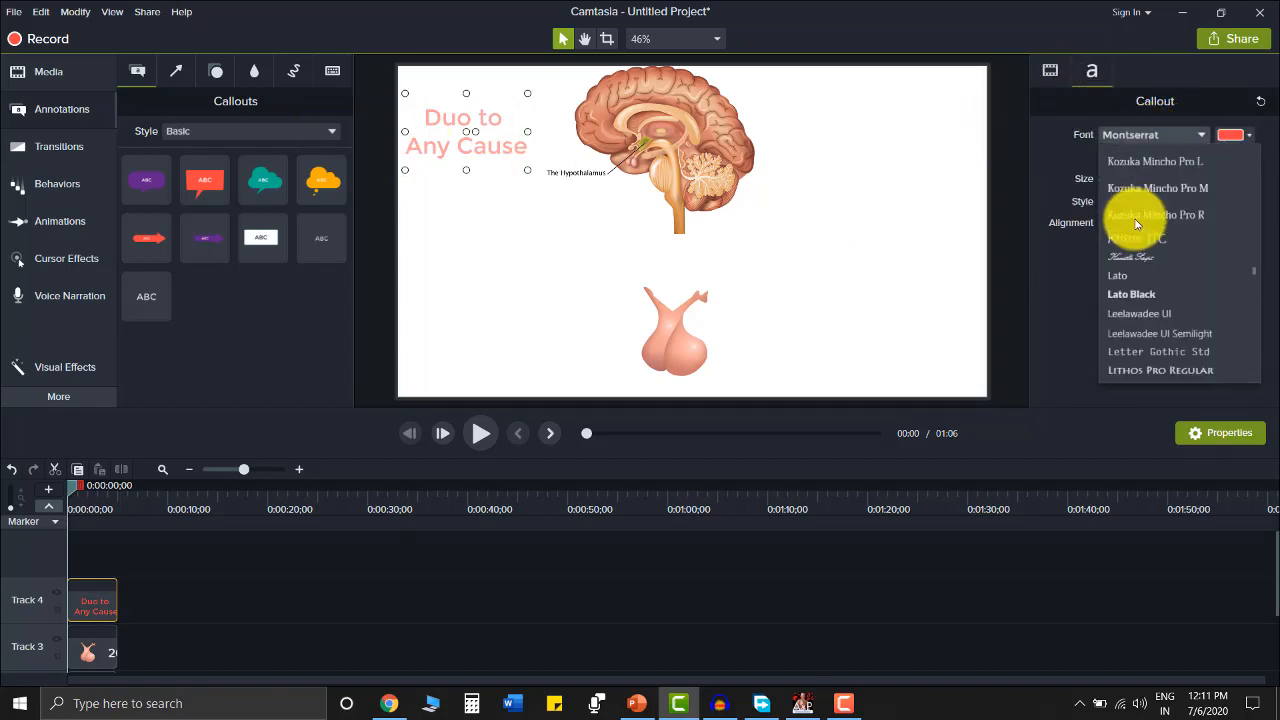
pyautogui.scroll(-3, 1128, 232)
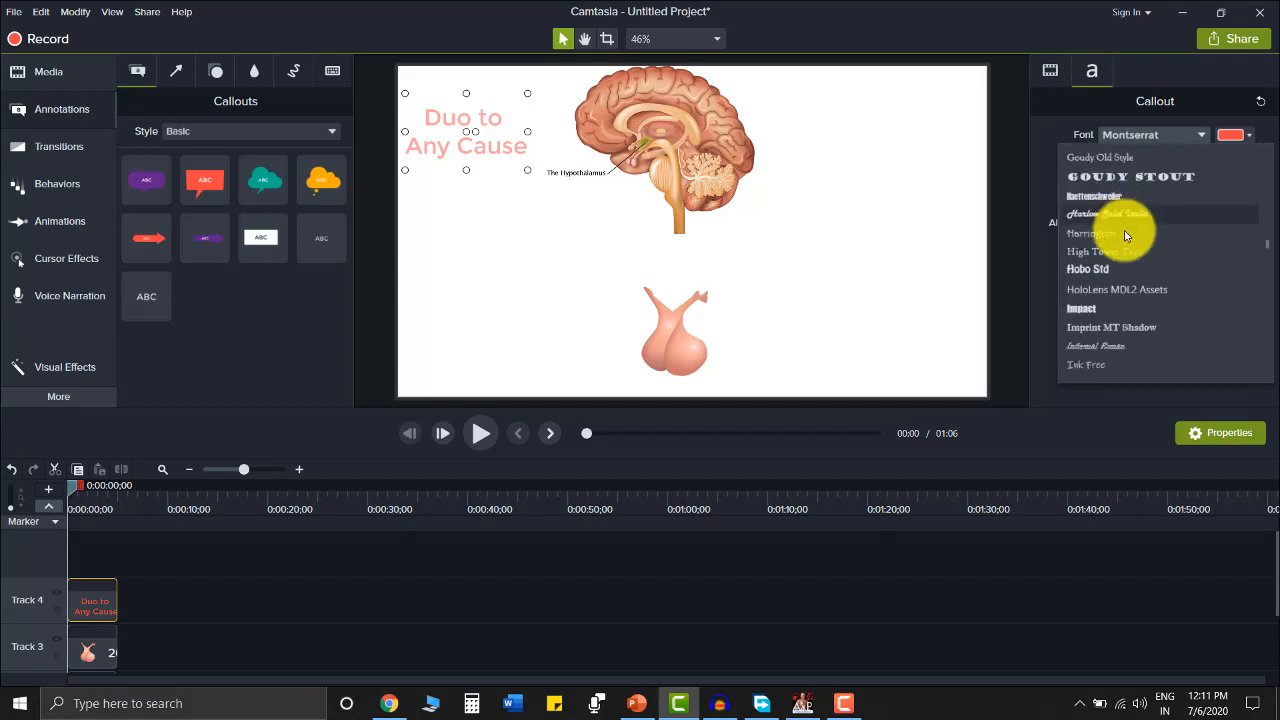
pyautogui.click(1094, 263)
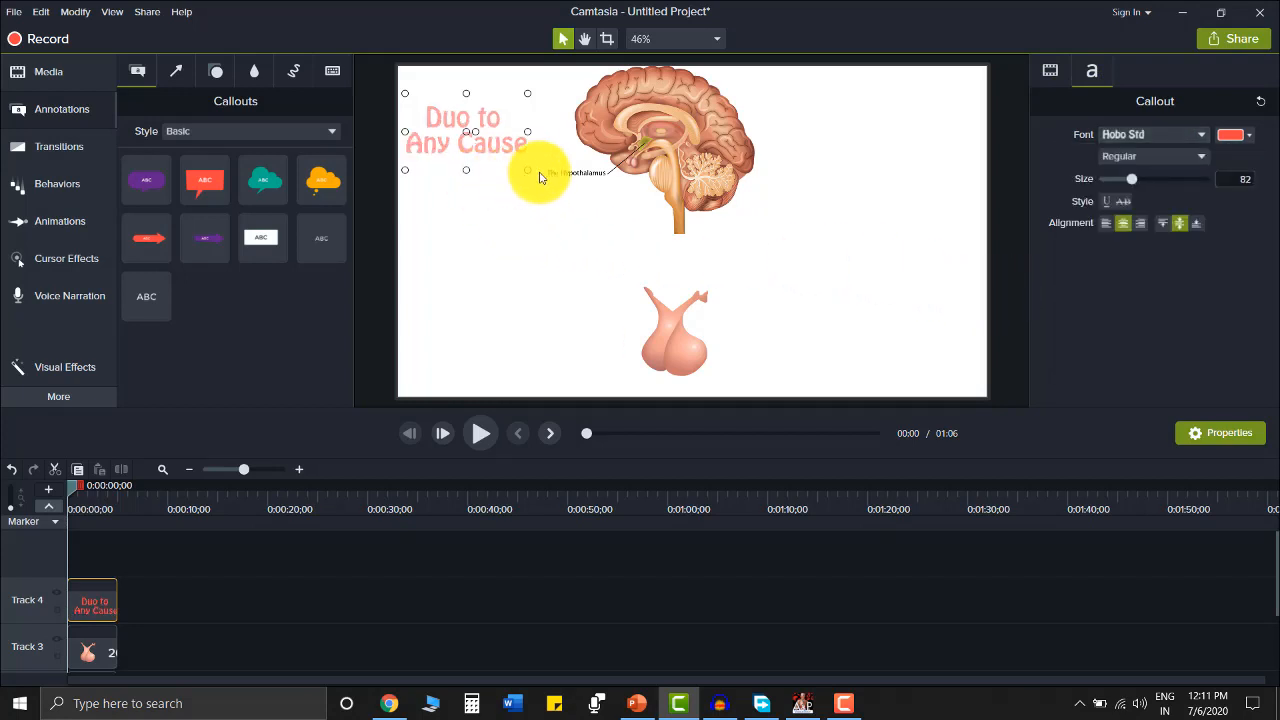
pyautogui.moveTo(527, 170); pyautogui.dragTo(533, 231)
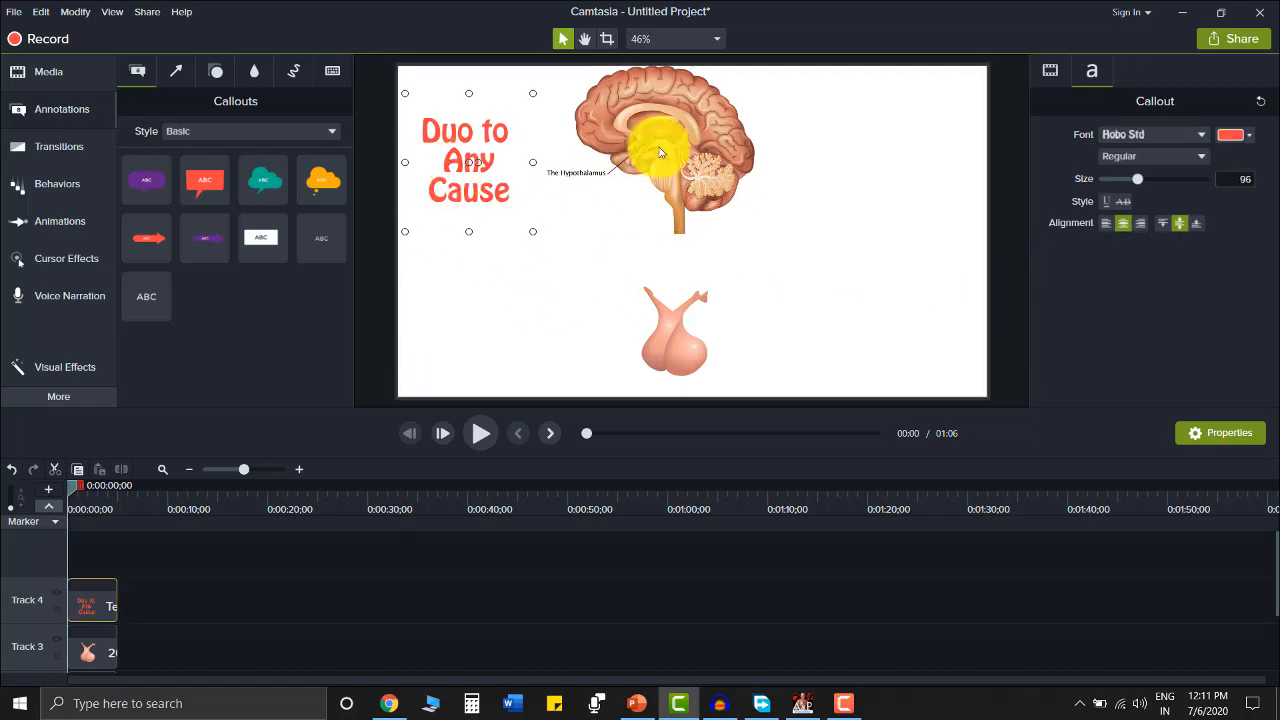
# - Enlarge the hypothalamus image to about 71% and crop its left side, cutting off part of the label
pyautogui.moveTo(654, 143); pyautogui.dragTo(665, 143)
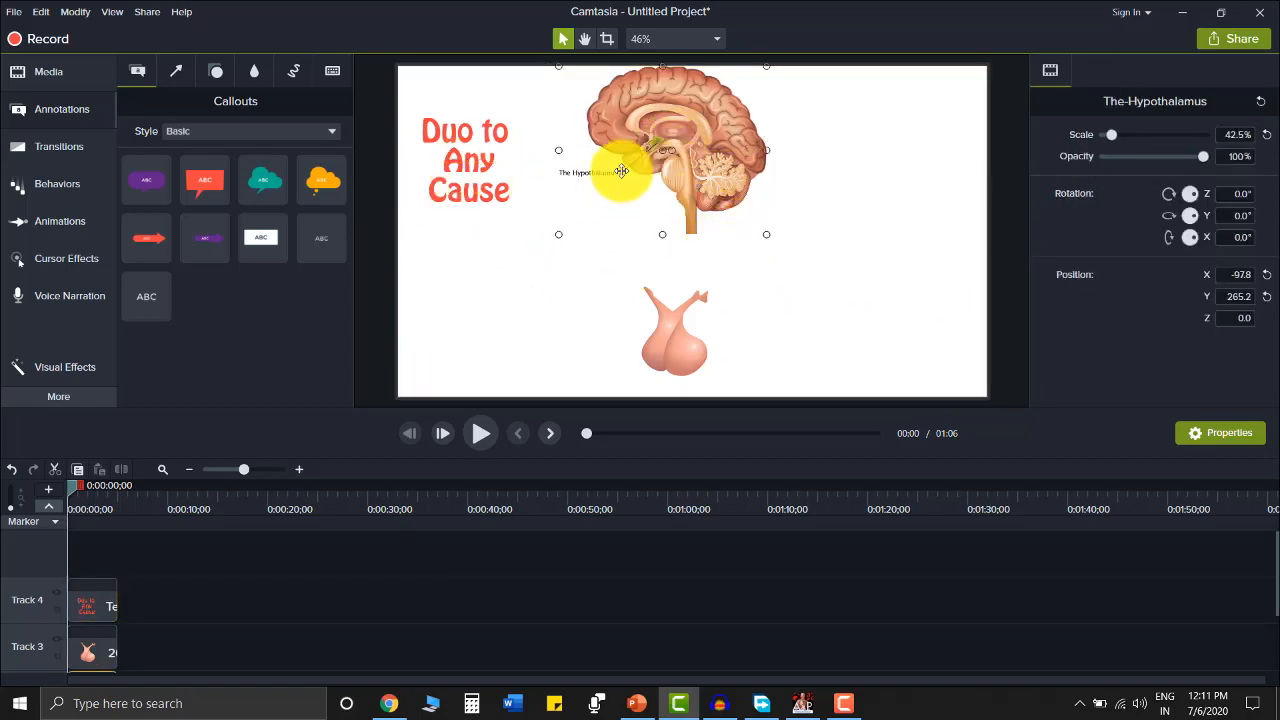
pyautogui.moveTo(559, 233); pyautogui.dragTo(497, 337)
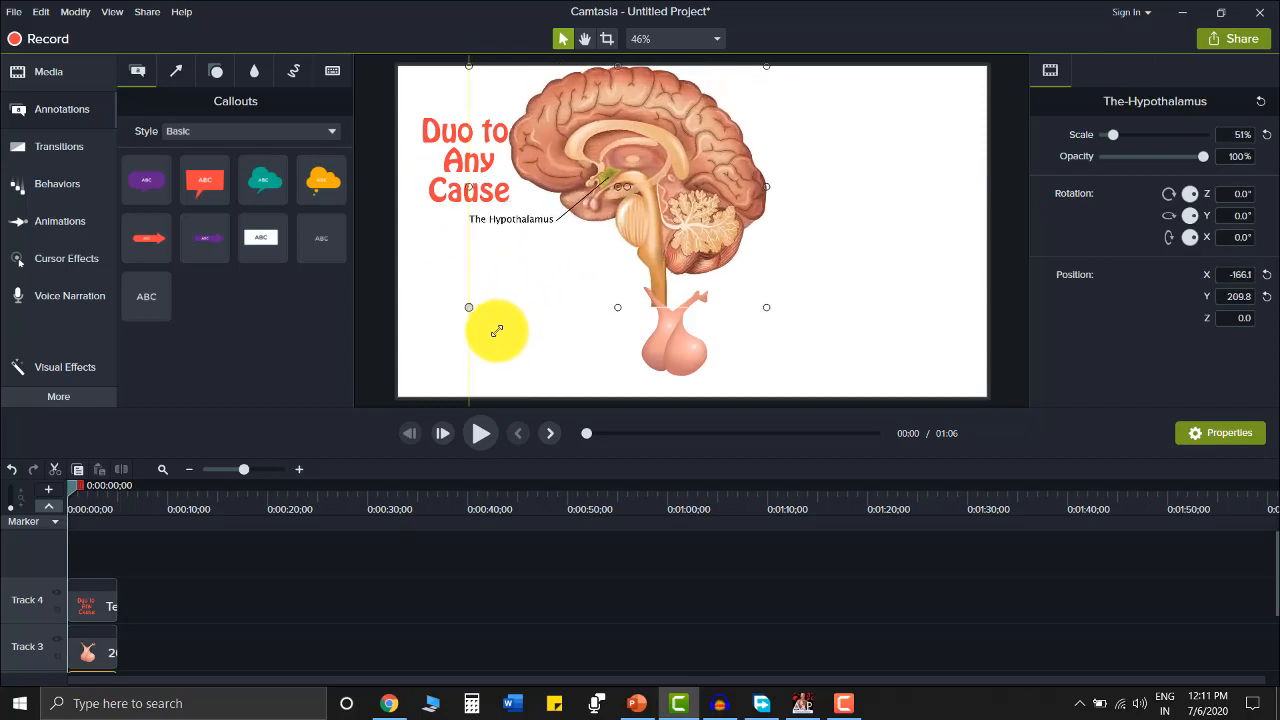
pyautogui.moveTo(690, 190); pyautogui.dragTo(786, 216)
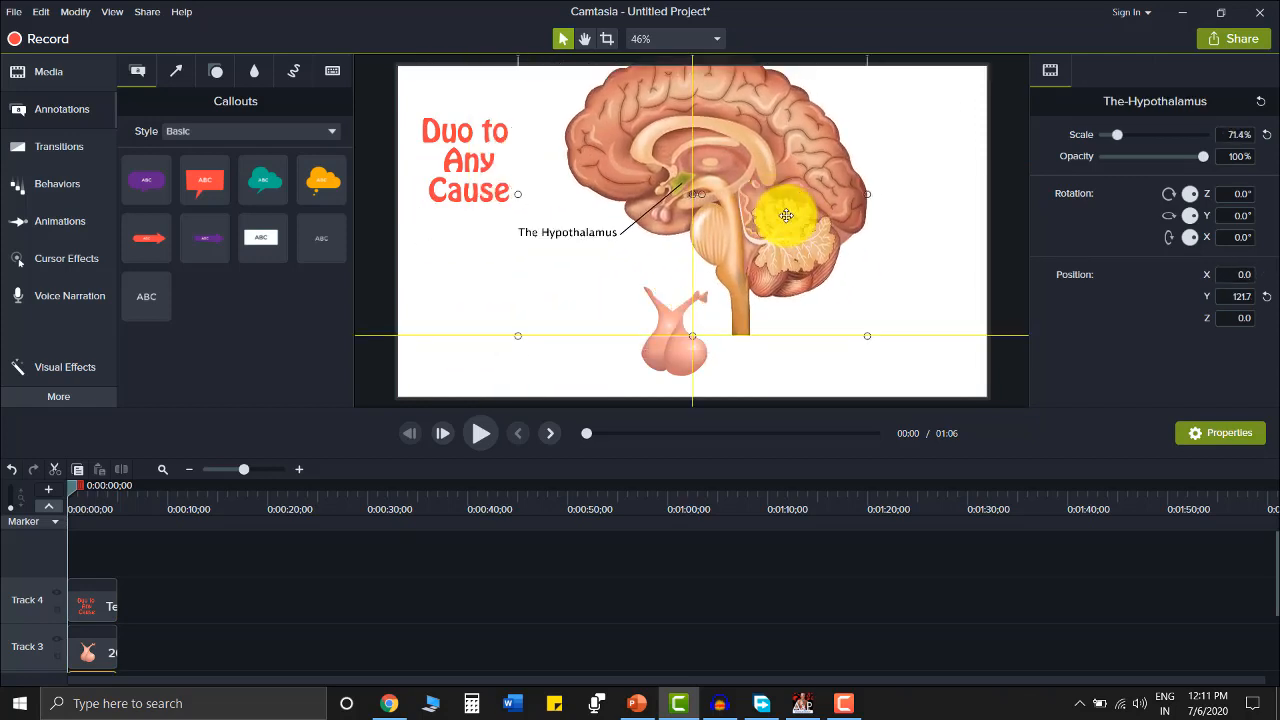
pyautogui.click(606, 38)
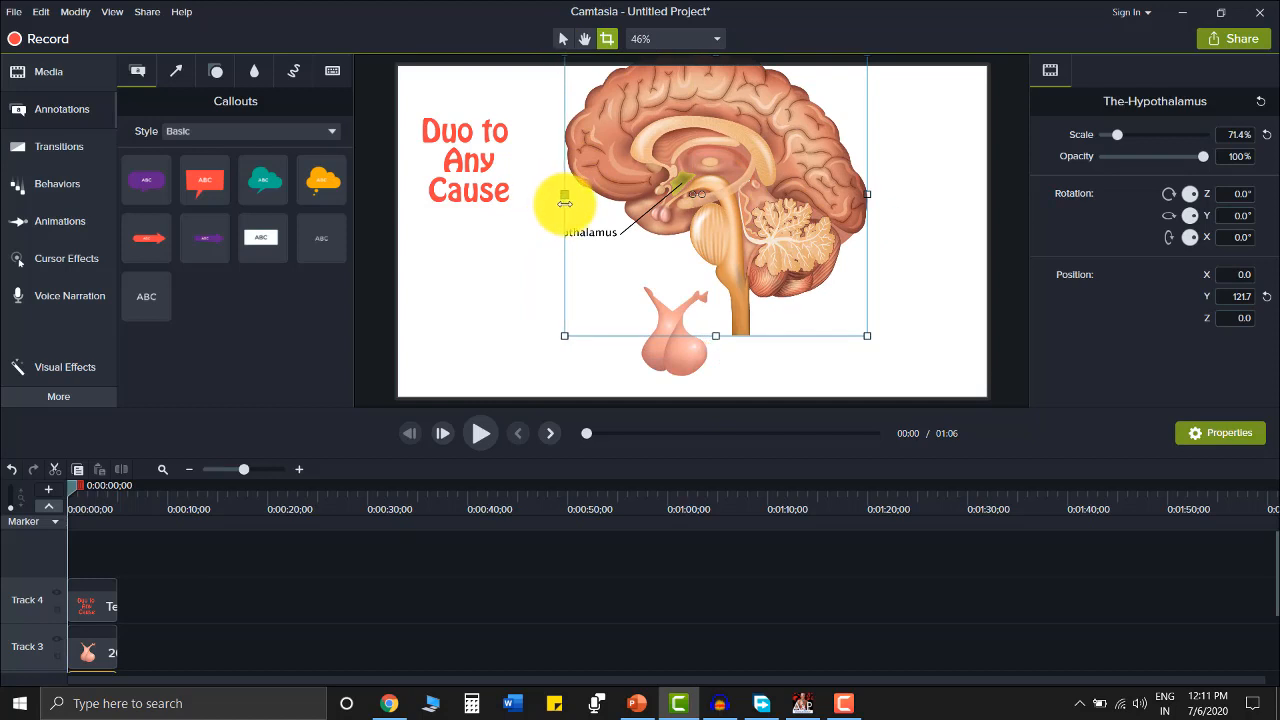
pyautogui.click(520, 257)
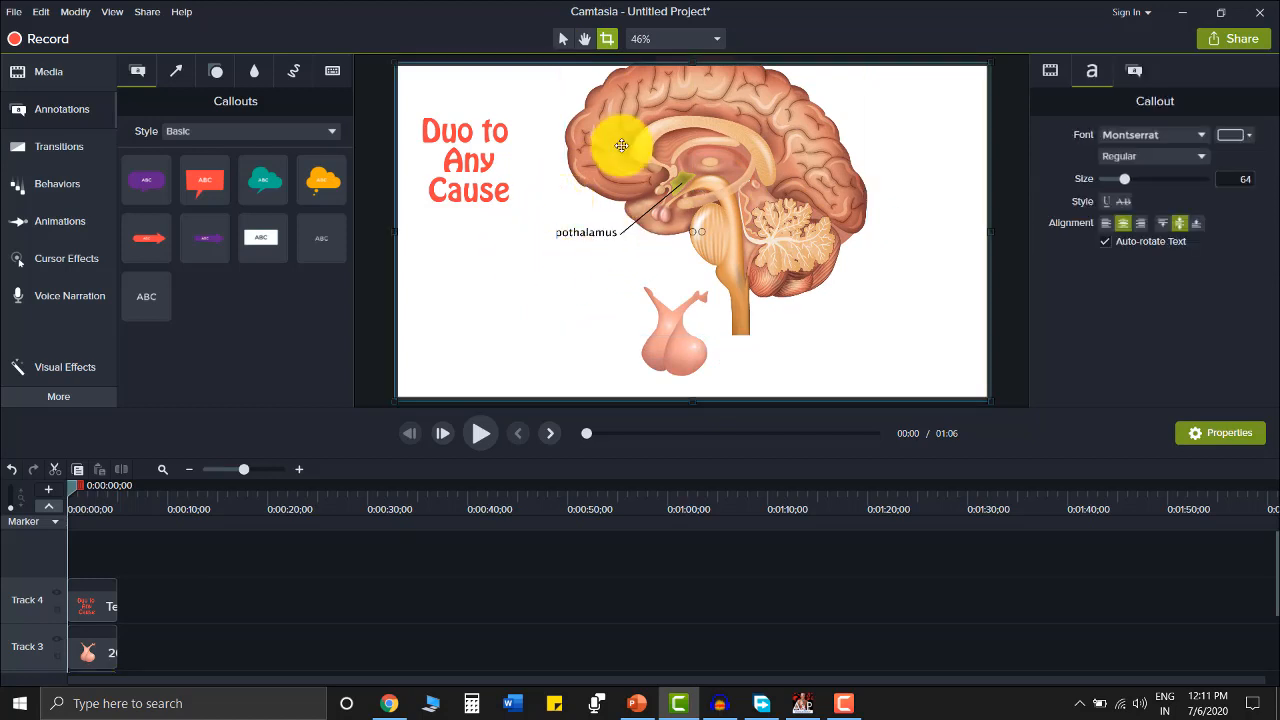
# - Shrink the cropped hypothalamus image to about 50% and position it above the pituitary gland
pyautogui.click(563, 39)
pyautogui.click(689, 170)
pyautogui.click(865, 335)
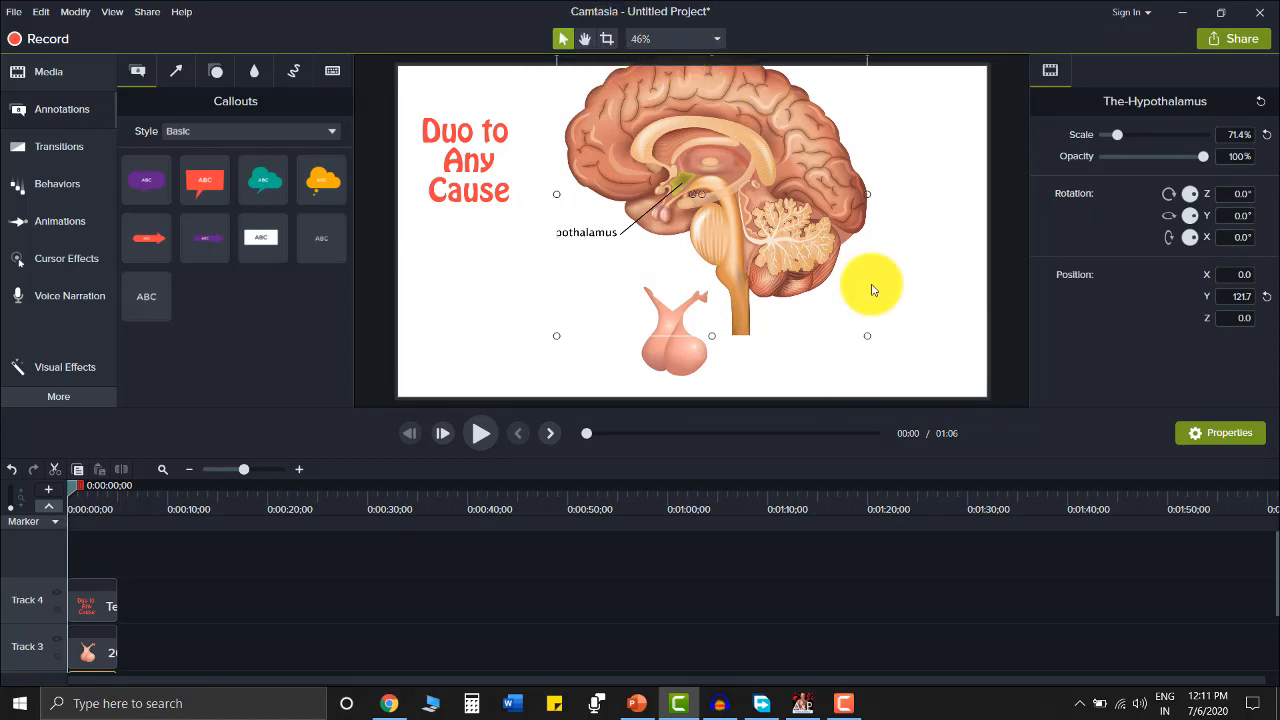
pyautogui.moveTo(869, 336); pyautogui.dragTo(784, 230)
pyautogui.moveTo(678, 154)
pyautogui.mouseDown()
pyautogui.moveTo(690, 174)
pyautogui.moveTo(699, 165)
pyautogui.mouseUp()
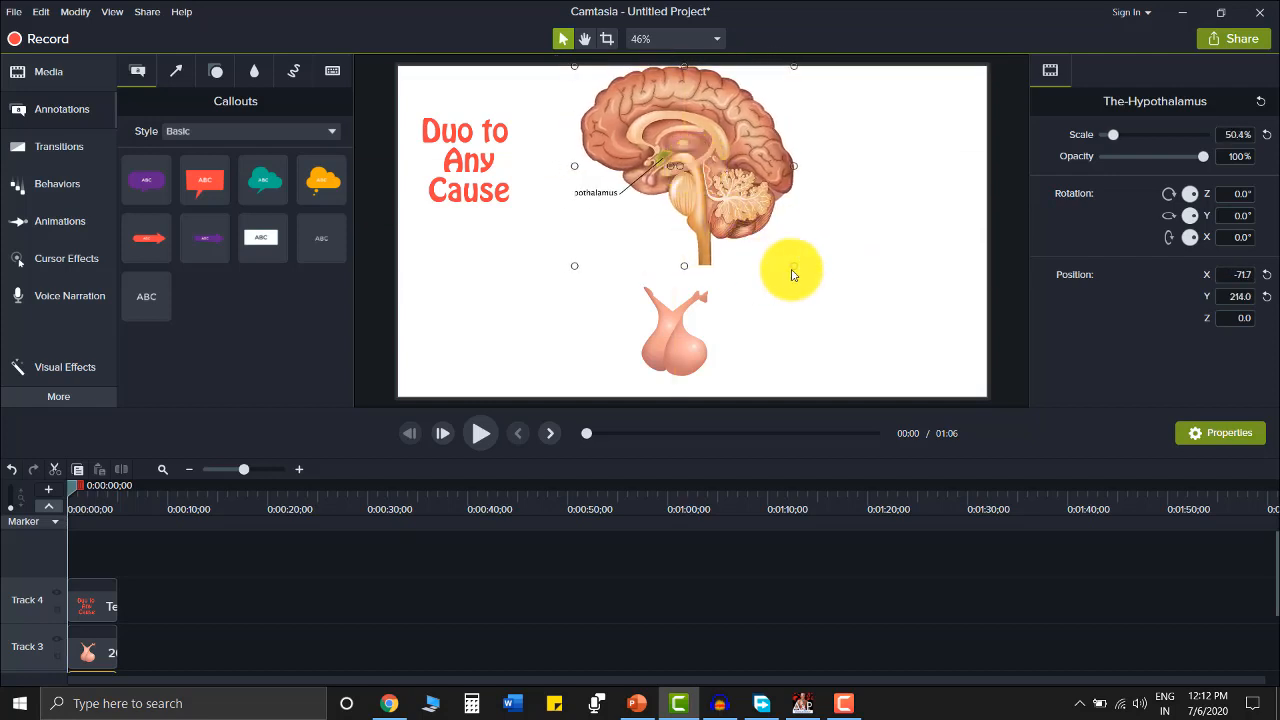
pyautogui.moveTo(675, 320)
pyautogui.mouseDown()
pyautogui.moveTo(674, 337)
pyautogui.moveTo(634, 343)
pyautogui.moveTo(681, 343)
pyautogui.mouseUp()
pyautogui.click(767, 356)
# - Add a small red arrow callout without text at the left edge of the canvas and move the "Duo to Any Cause" text above it
pyautogui.click(537, 331)
pyautogui.moveTo(464, 184); pyautogui.dragTo(459, 184)
pyautogui.moveTo(149, 241); pyautogui.dragTo(466, 251)
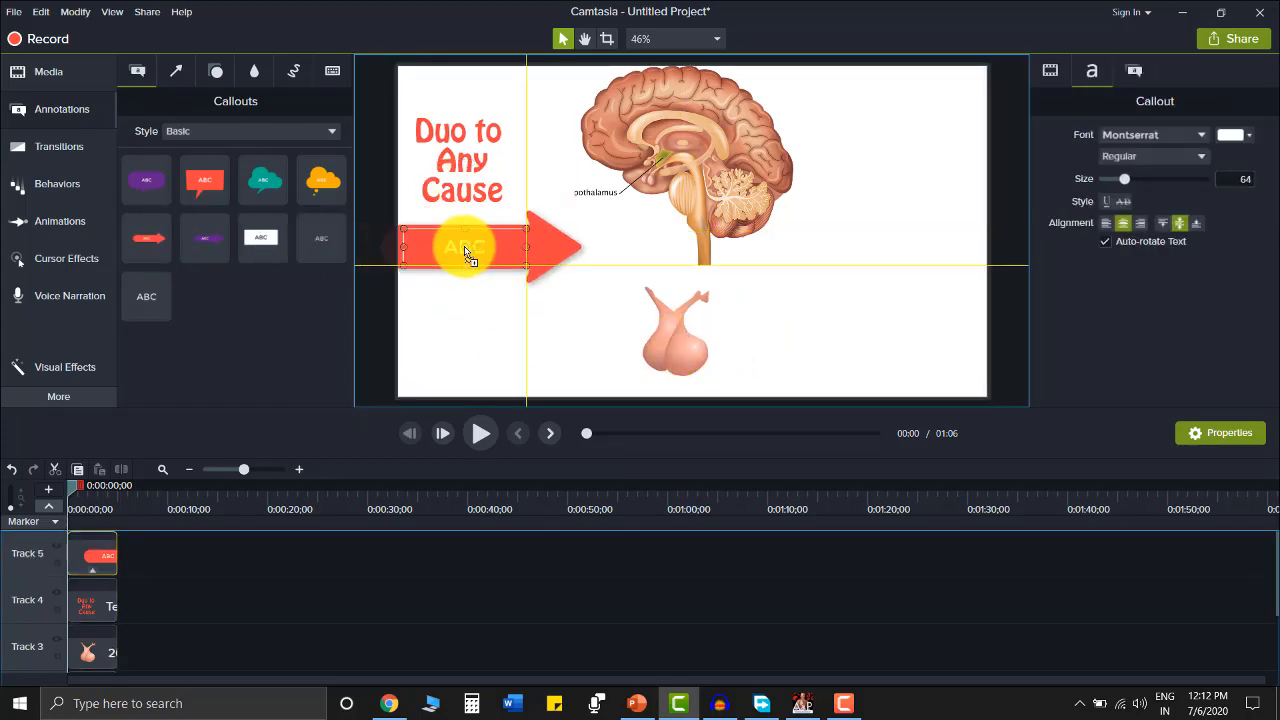
pyautogui.click(476, 338)
pyautogui.moveTo(464, 264)
pyautogui.mouseDown()
pyautogui.moveTo(481, 229)
pyautogui.moveTo(514, 251)
pyautogui.moveTo(458, 240)
pyautogui.mouseUp()
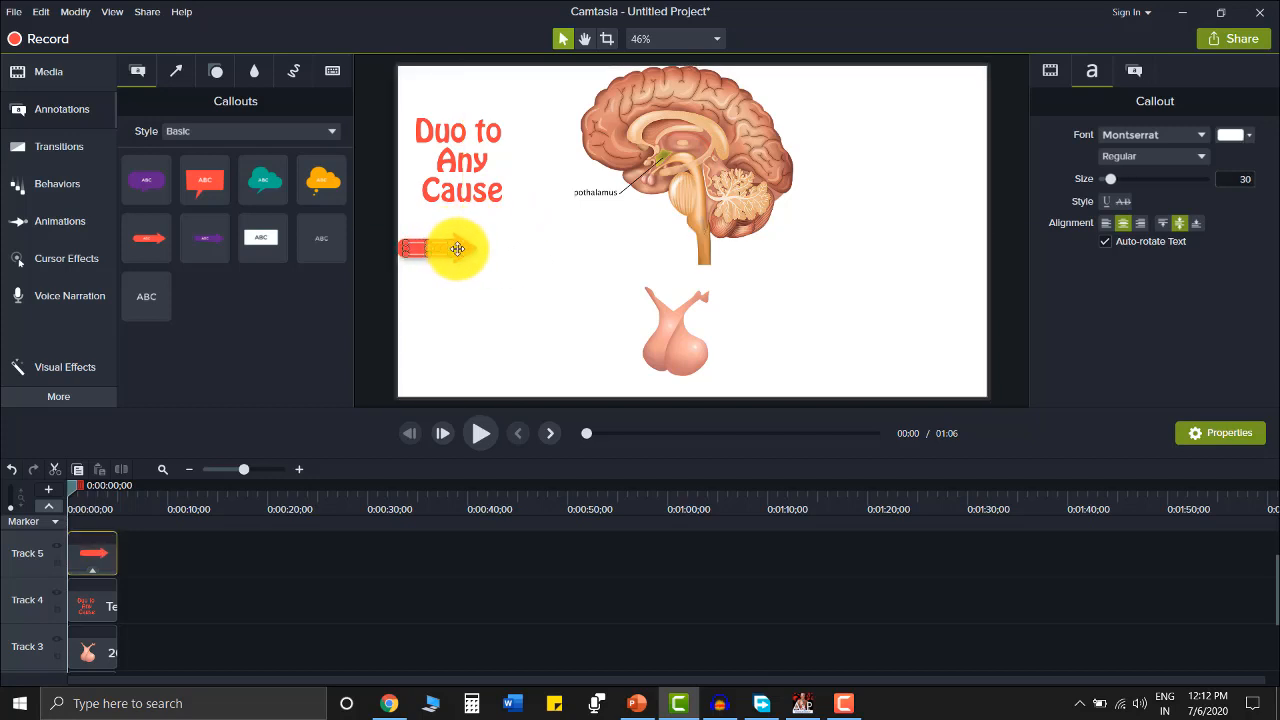
pyautogui.click(470, 148)
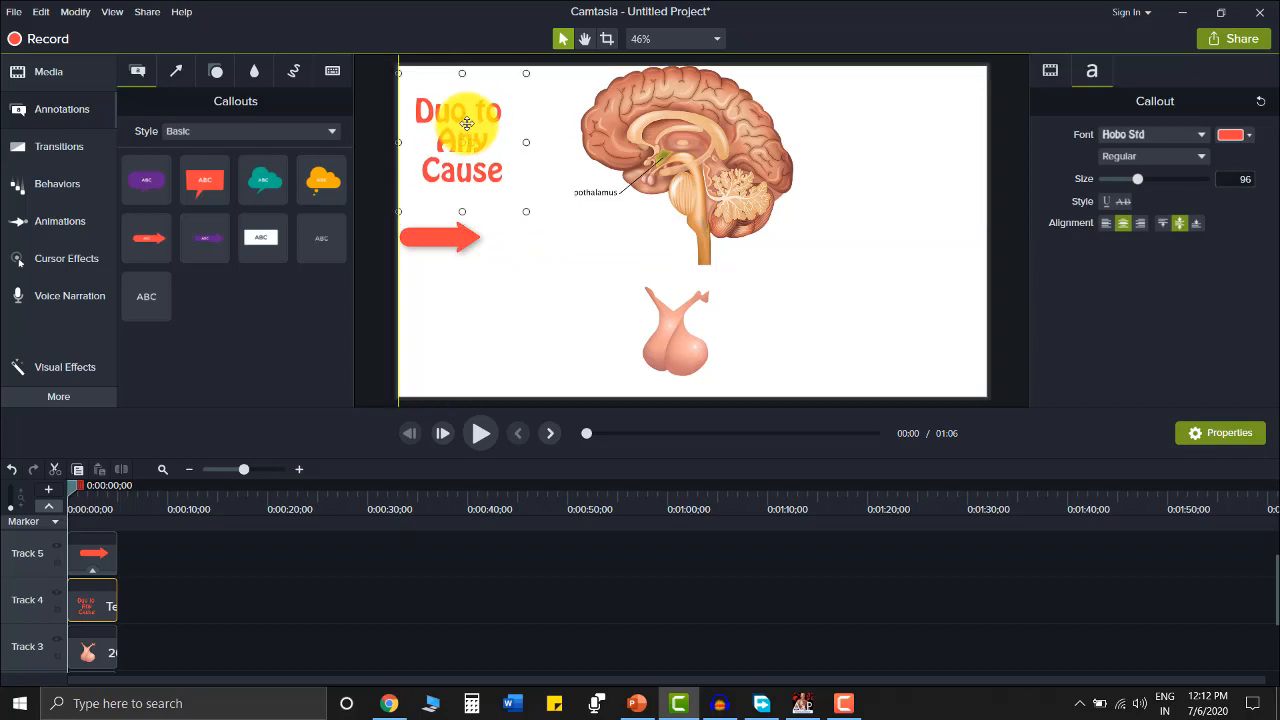
# - Center the pituitary gland image horizontally on the canvas at X 0 and align the hypothalamus image above it at about X -99, Y 191
pyautogui.click(700, 186)
pyautogui.moveTo(733, 173); pyautogui.dragTo(710, 179)
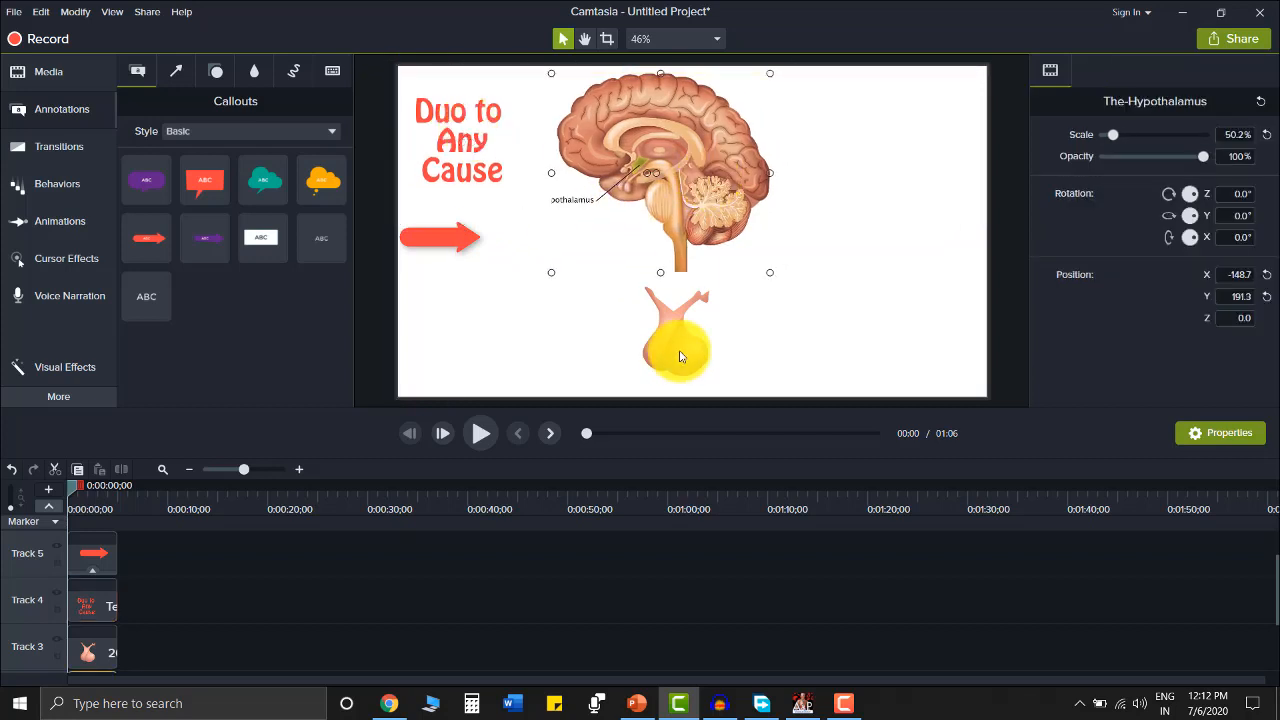
pyautogui.moveTo(680, 342)
pyautogui.mouseDown()
pyautogui.moveTo(656, 348)
pyautogui.moveTo(667, 344)
pyautogui.mouseUp()
pyautogui.click(677, 223)
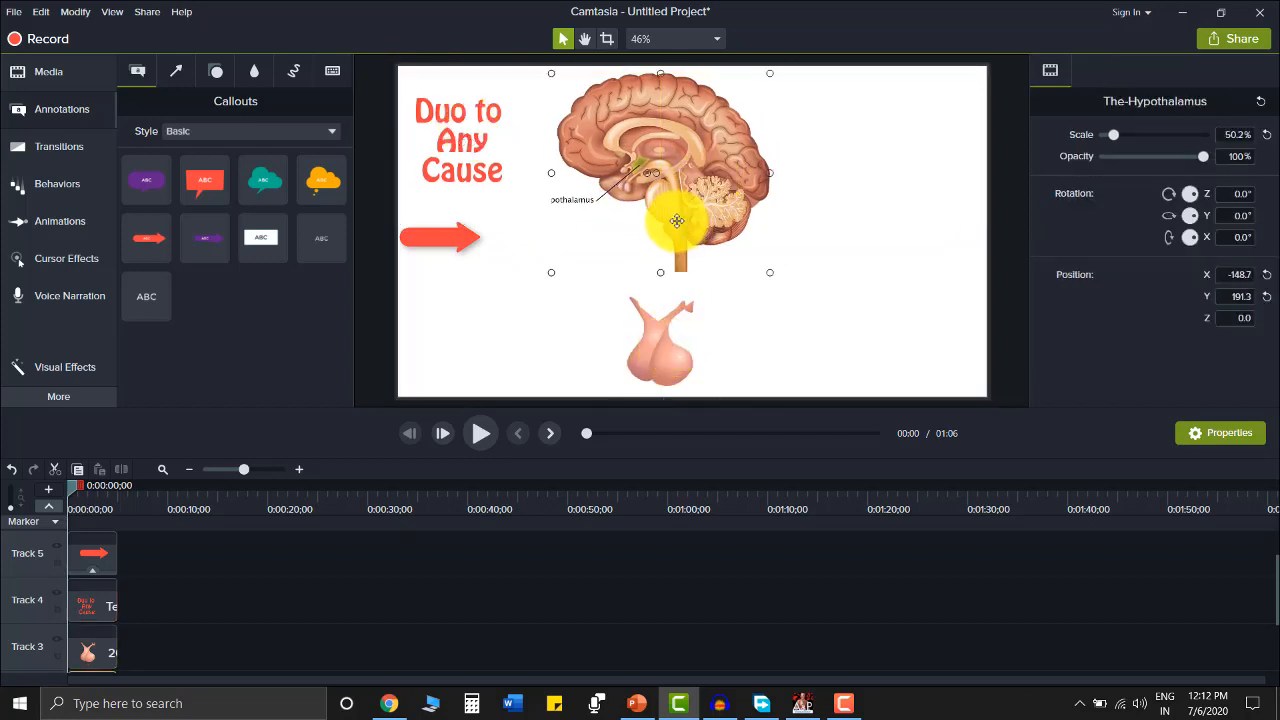
pyautogui.moveTo(677, 223); pyautogui.dragTo(678, 215)
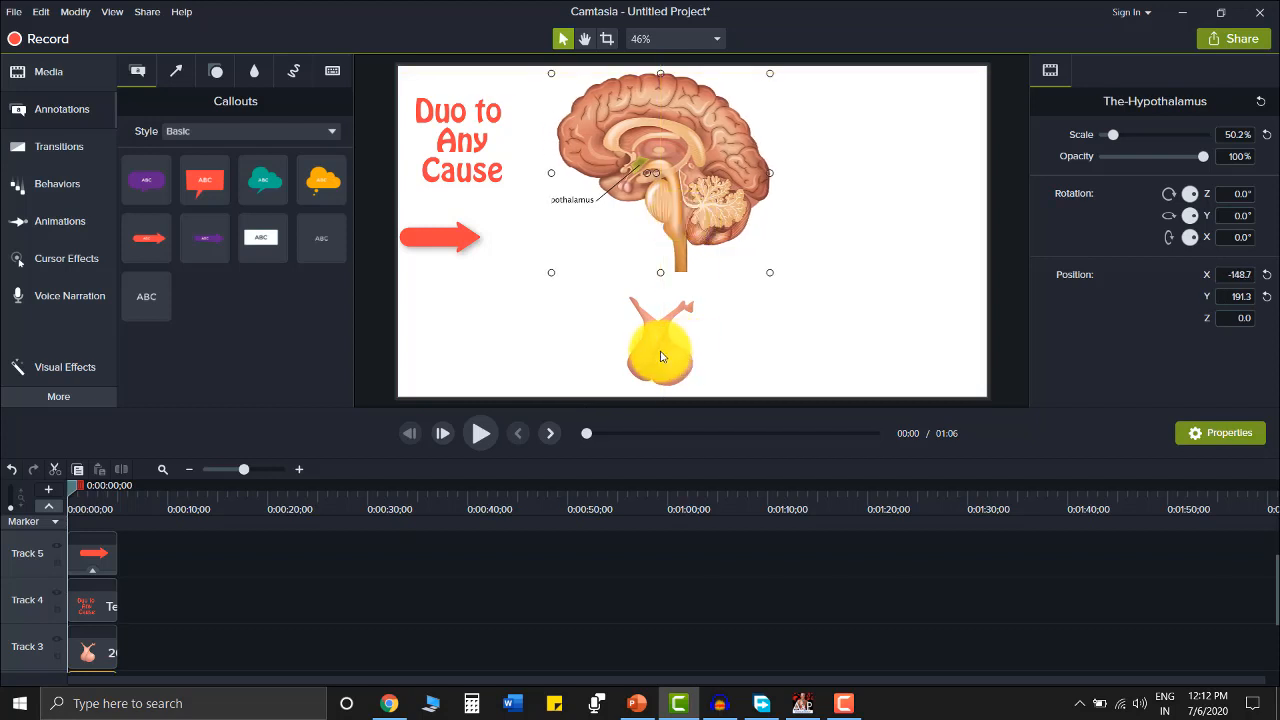
pyautogui.moveTo(674, 357); pyautogui.dragTo(685, 347)
pyautogui.moveTo(680, 212); pyautogui.dragTo(700, 212)
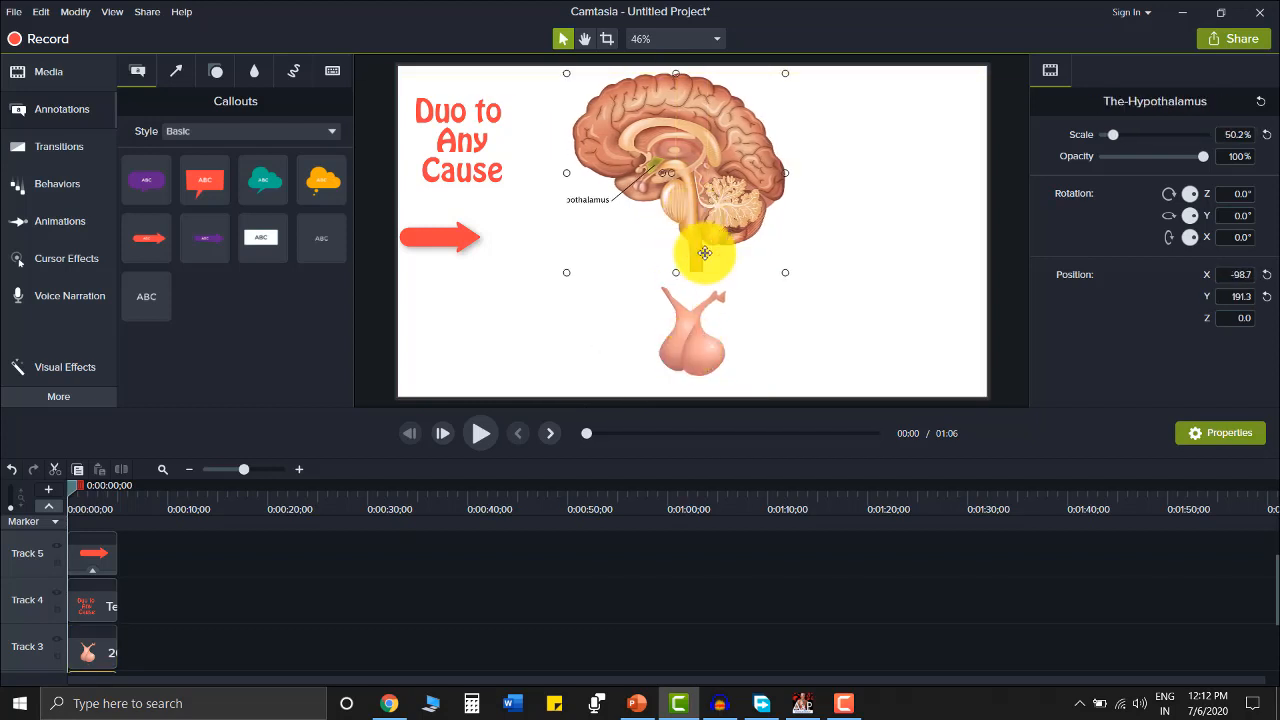
pyautogui.click(751, 291)
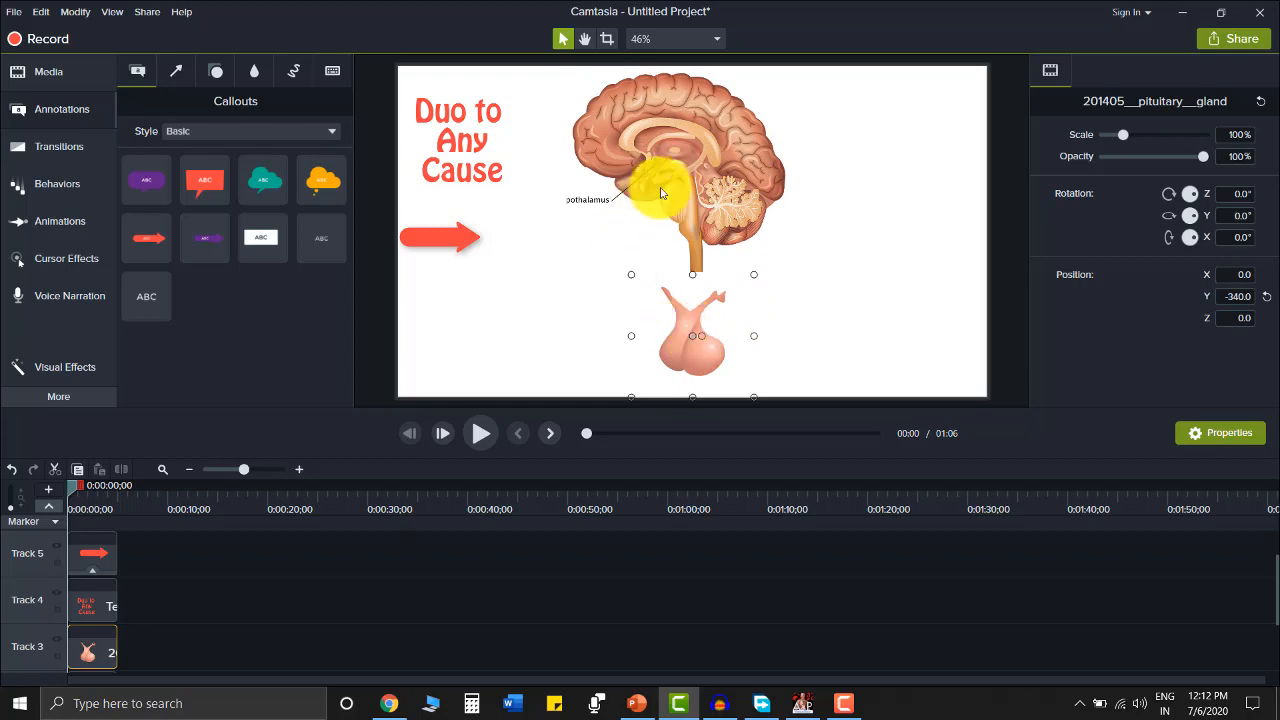
# - Cover the remaining hypothalamus label with a white rectangle callout and delete its ABC placeholder text
pyautogui.click(594, 206)
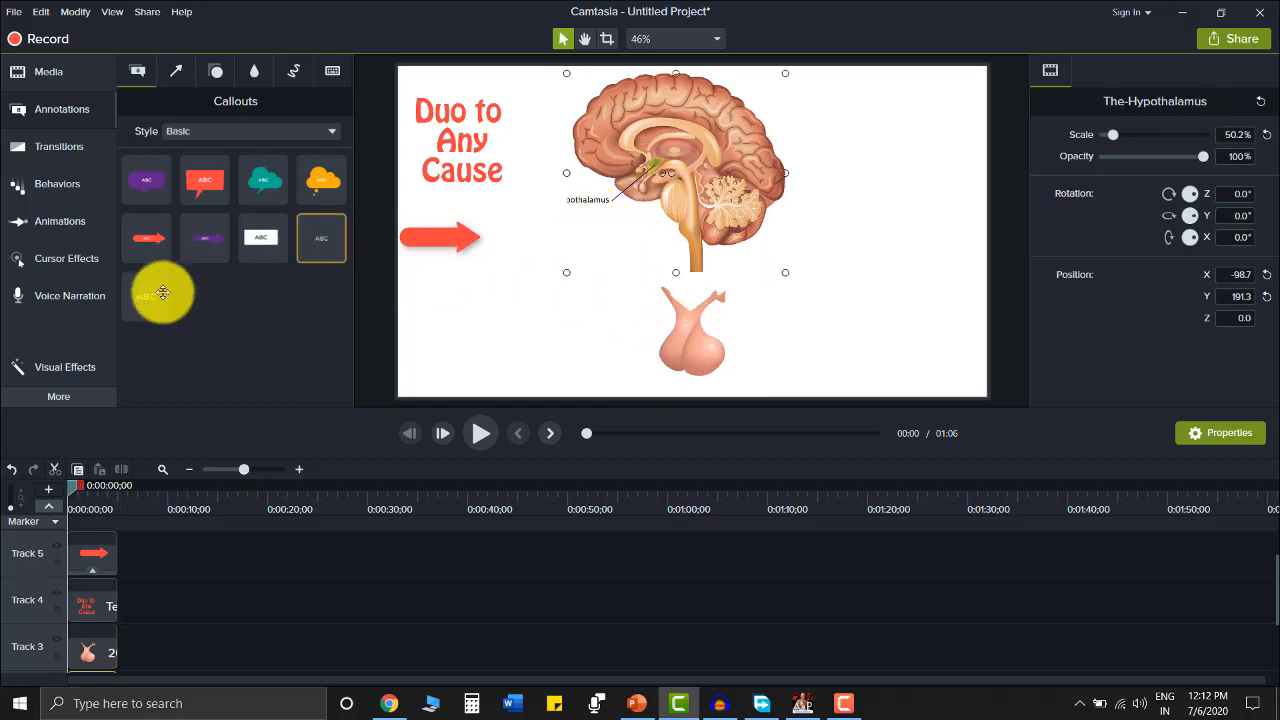
pyautogui.moveTo(262, 225); pyautogui.dragTo(568, 220)
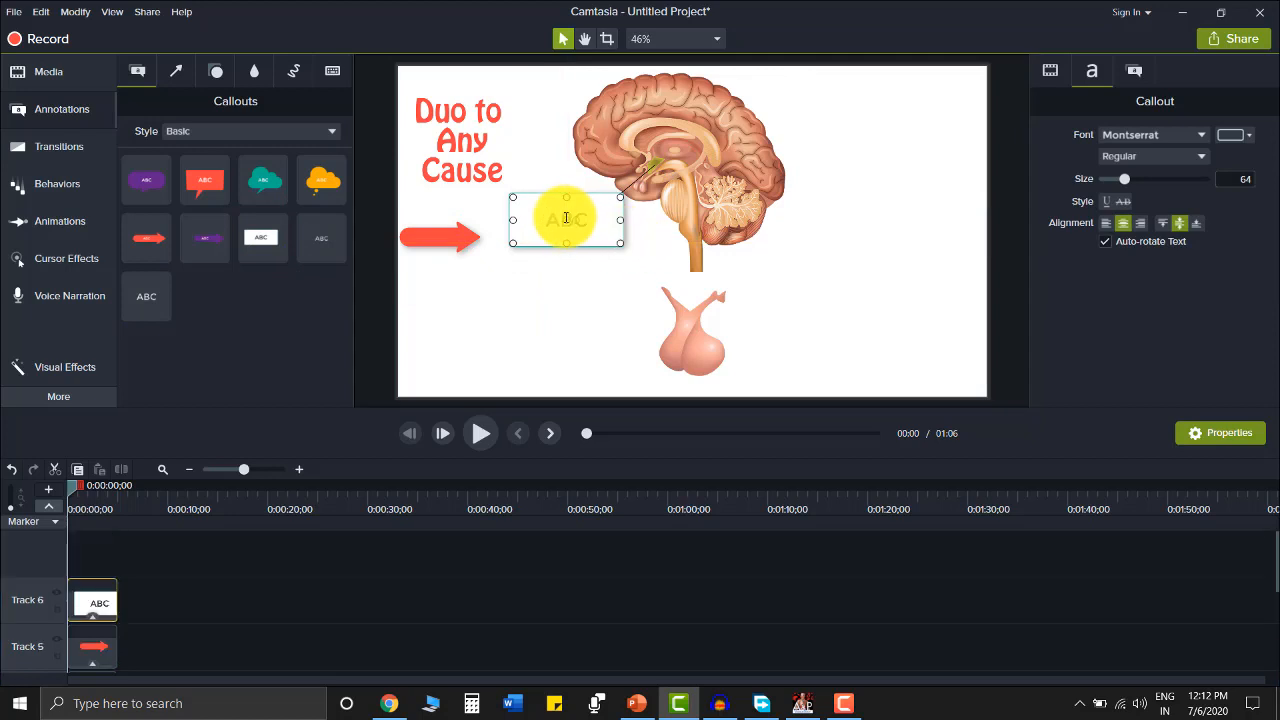
pyautogui.click(629, 233)
pyautogui.click(596, 235)
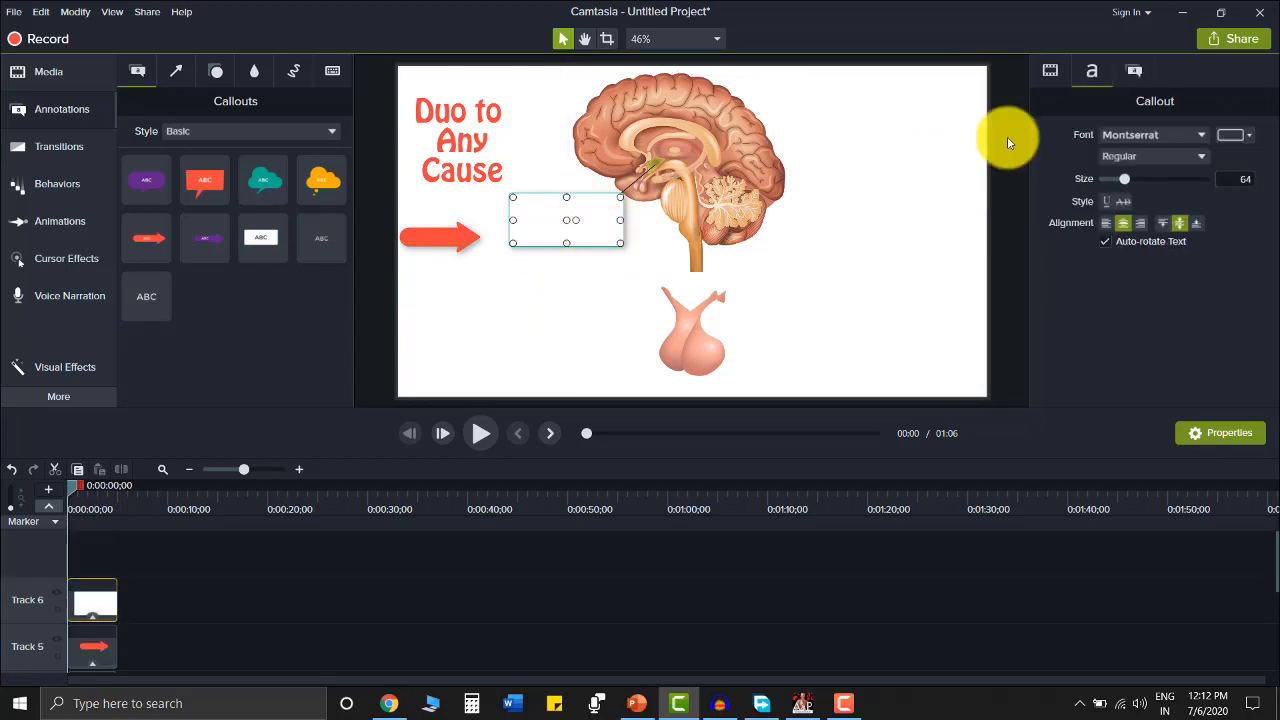
# - Remove the drop shadow from the label-covering callout and set its outline colour to white
pyautogui.click(1055, 74)
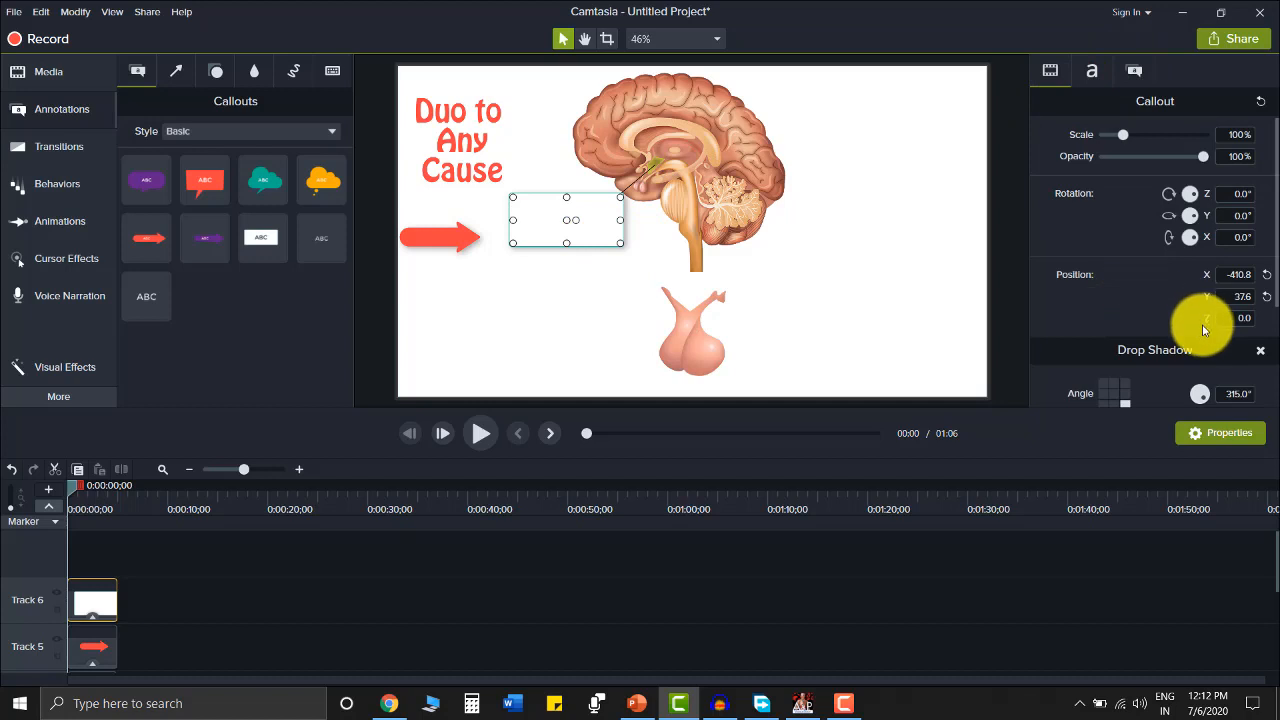
pyautogui.click(1262, 350)
pyautogui.click(618, 290)
pyautogui.click(550, 245)
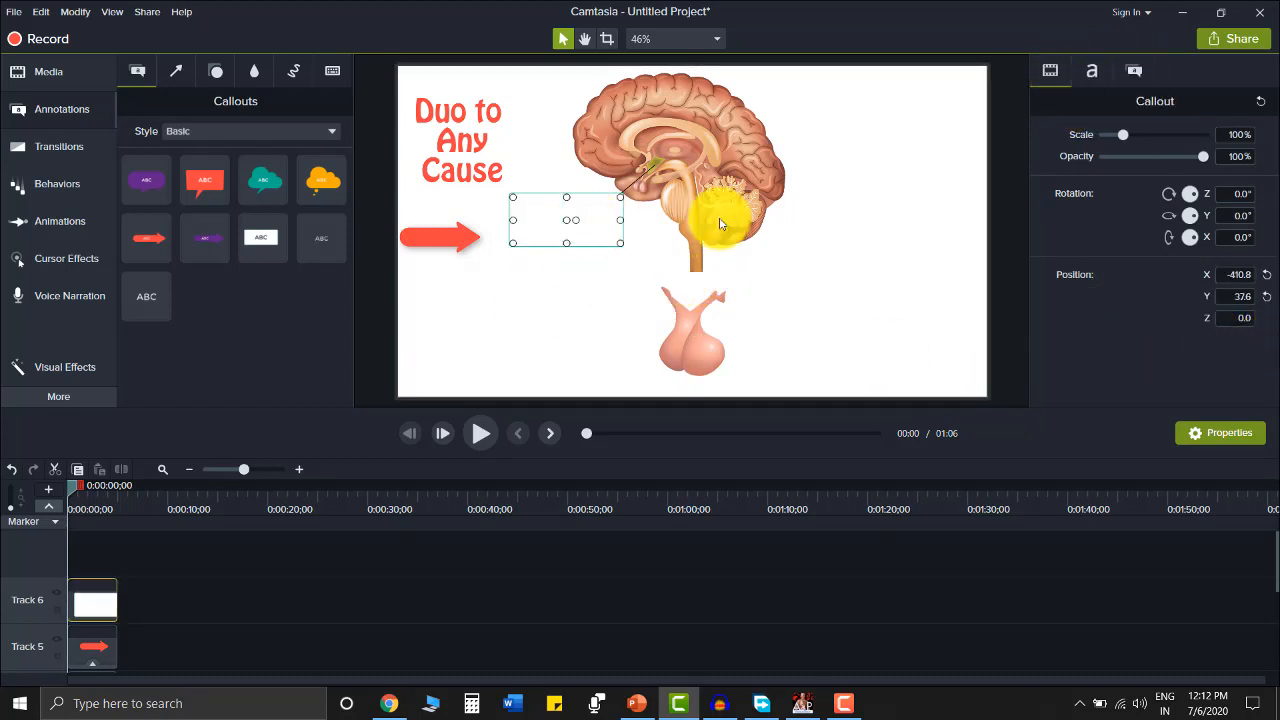
pyautogui.click(1134, 70)
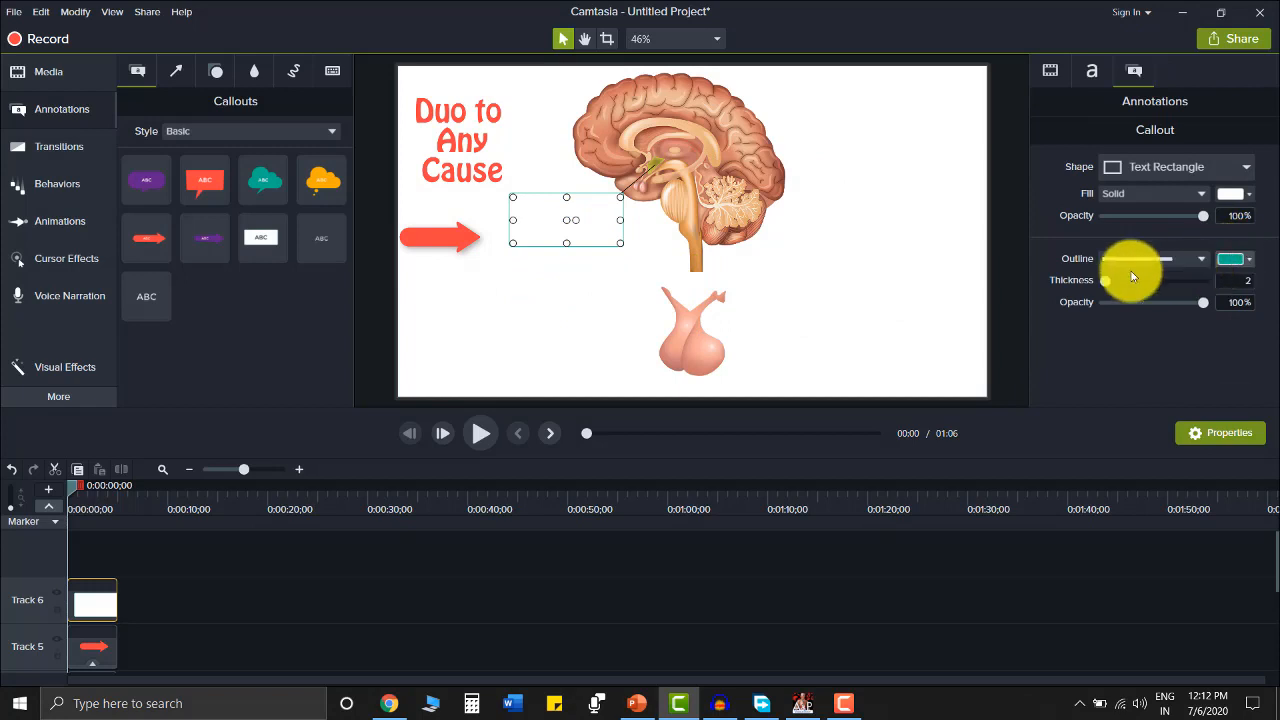
pyautogui.click(1240, 259)
pyautogui.click(1114, 293)
pyautogui.click(540, 280)
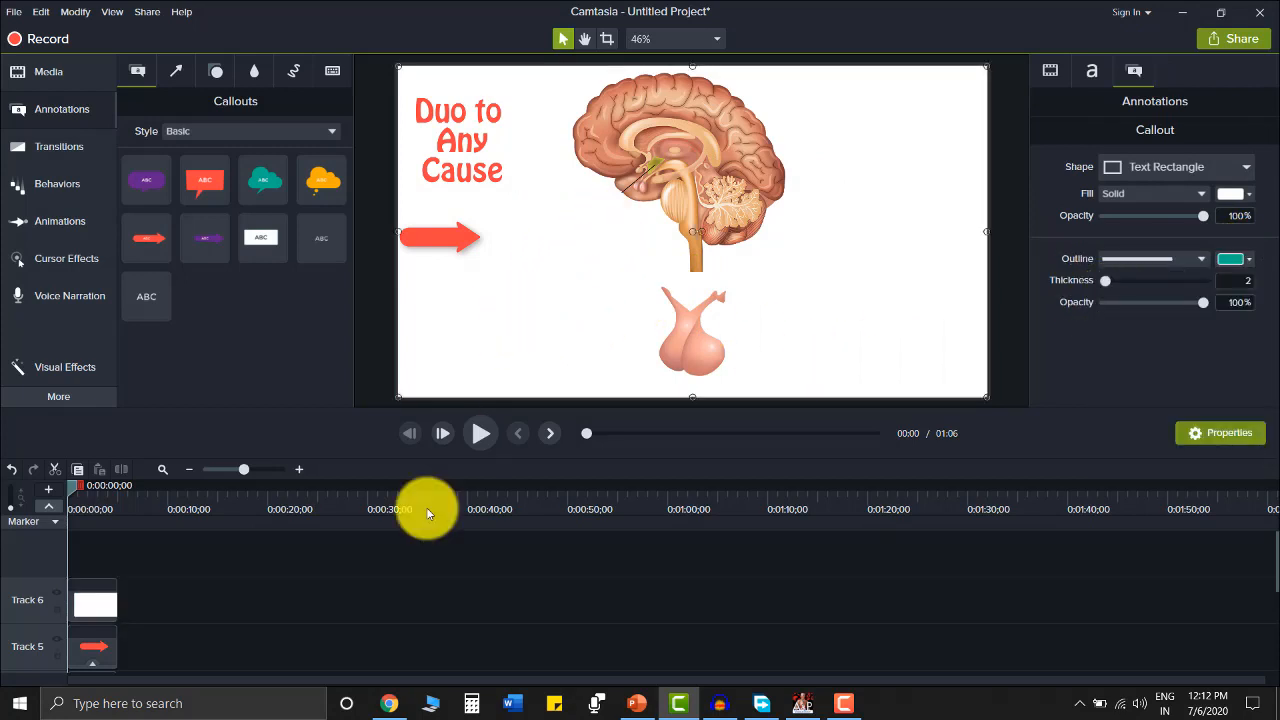
pyautogui.scroll(-3, 205, 626)
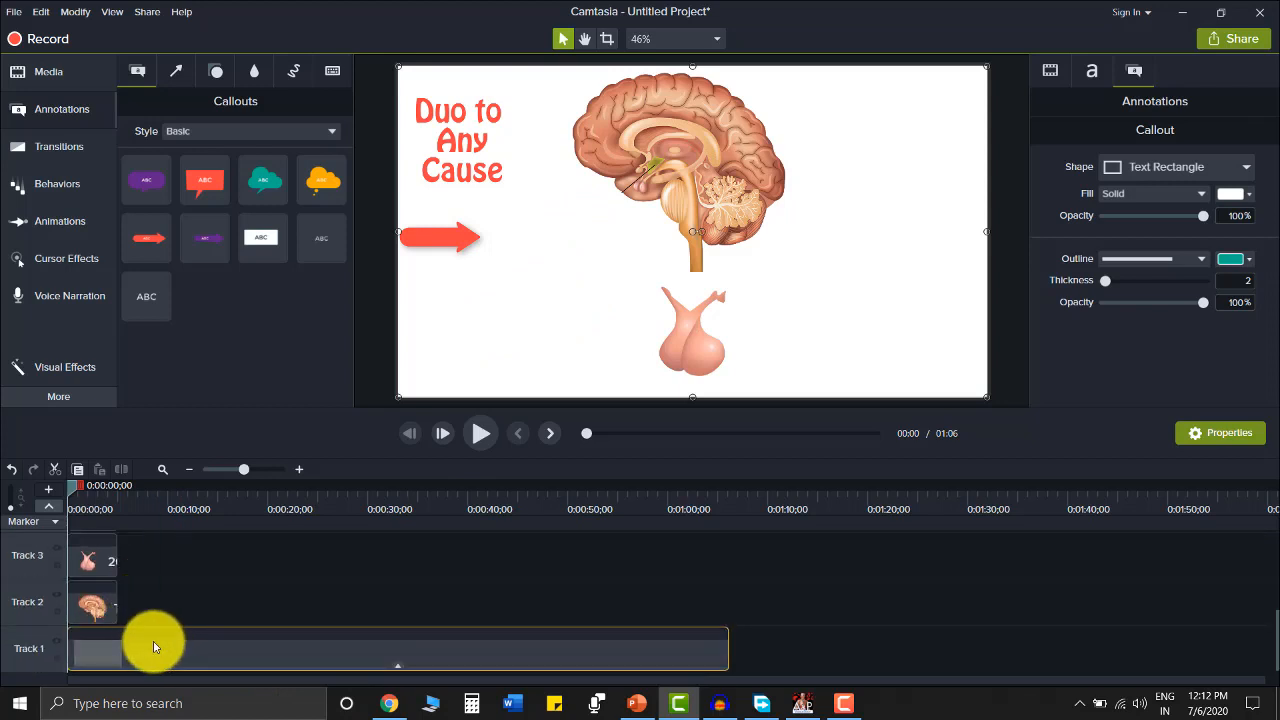
# - Extend the white label-covering callout on Track 6 so that it lasts about 50 seconds
pyautogui.scroll(3, 150, 640)
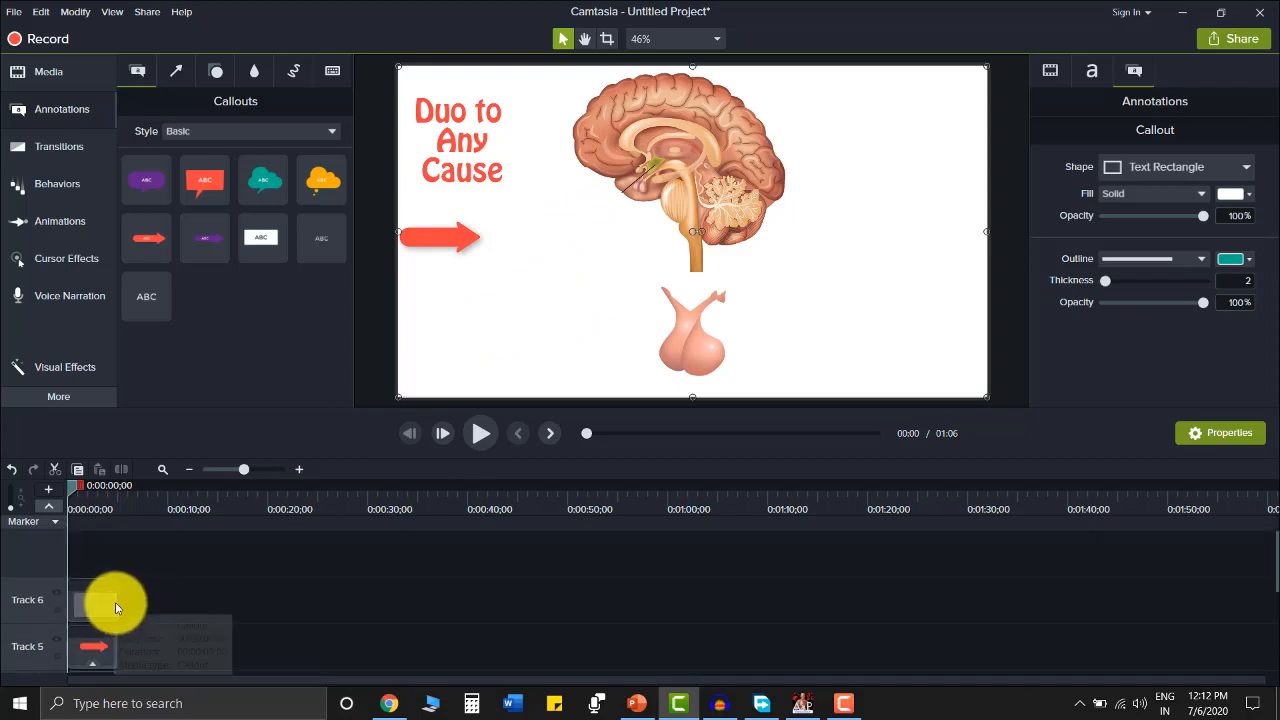
pyautogui.moveTo(115, 603); pyautogui.dragTo(566, 605)
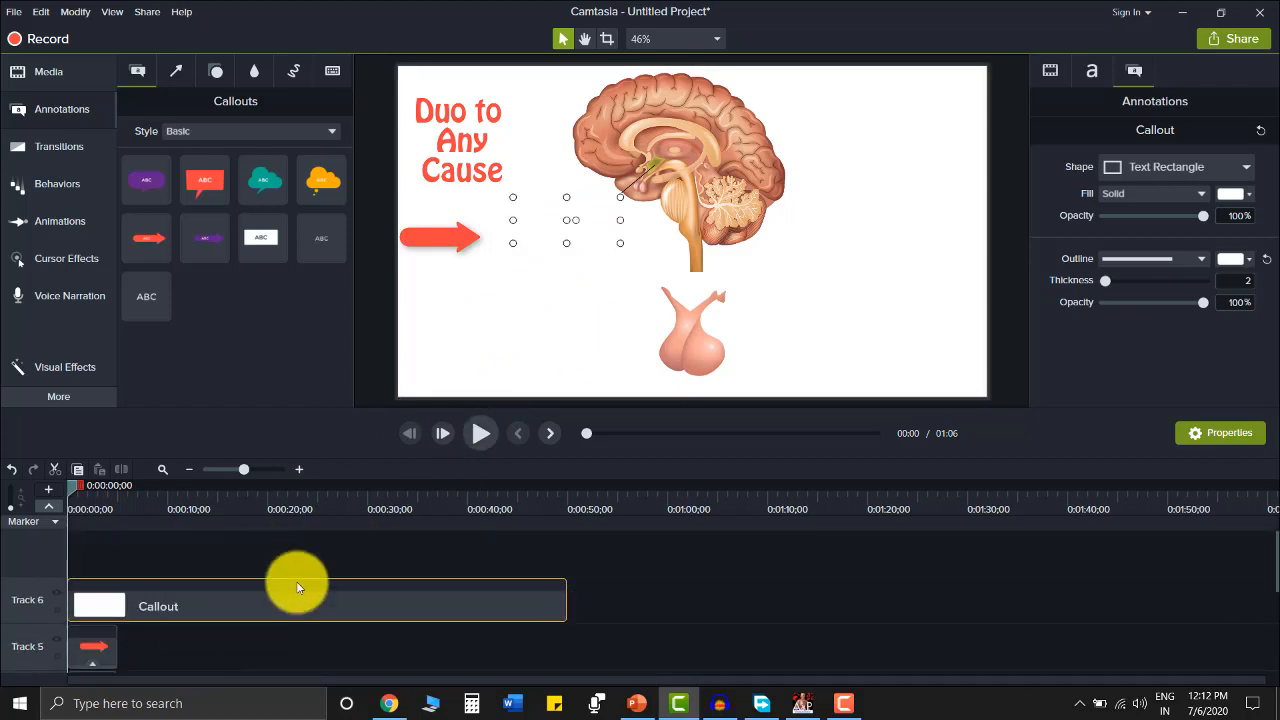
pyautogui.scroll(-3, 263, 596)
pyautogui.scroll(3, 263, 591)
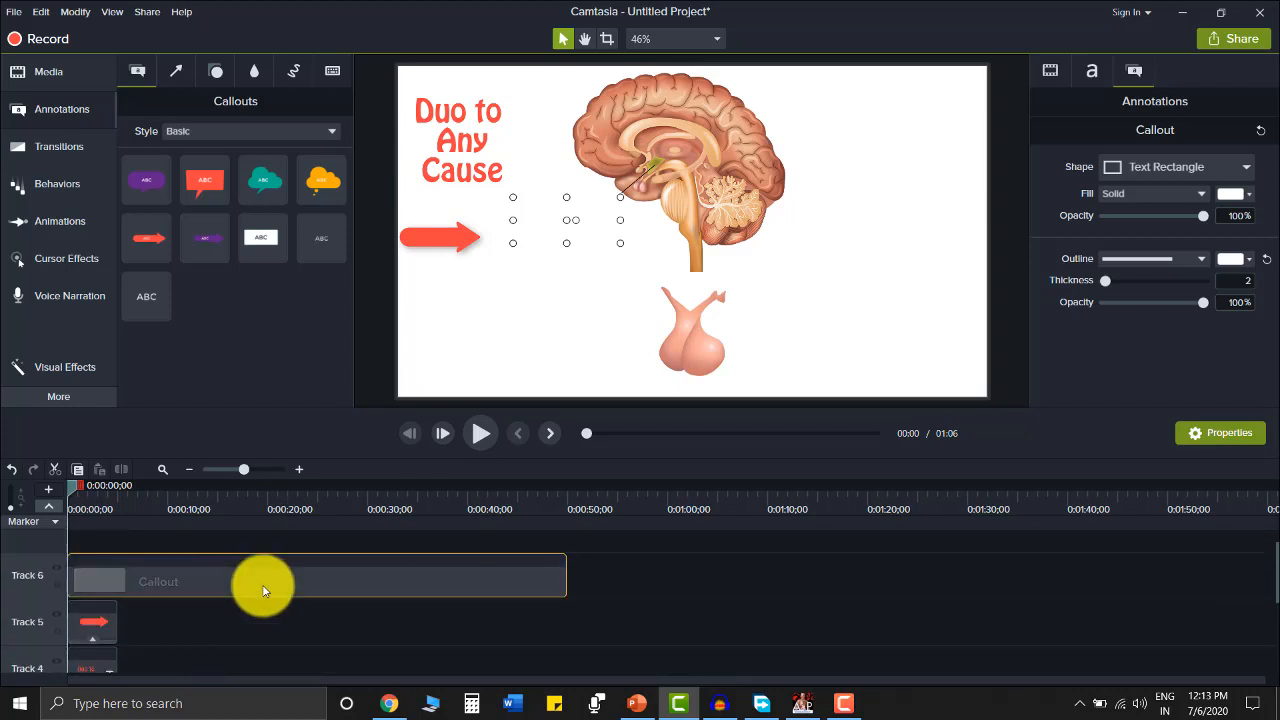
pyautogui.scroll(-3, 200, 580)
pyautogui.scroll(3, 156, 565)
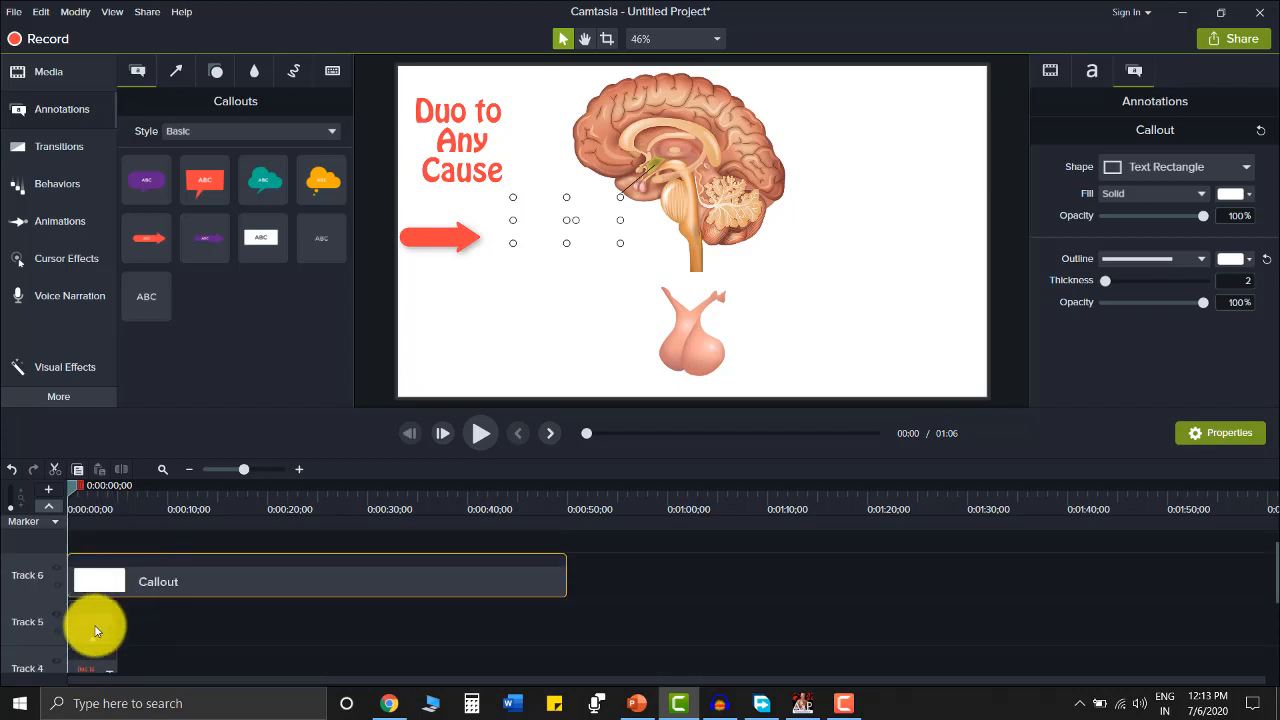
# - Enlarge the timeline area and move the white label-covering callout down to Track 3, directly above the hypothalamus image
pyautogui.moveTo(568, 410); pyautogui.dragTo(568, 285)
pyautogui.moveTo(102, 539); pyautogui.dragTo(70, 420)
pyautogui.moveTo(86, 567); pyautogui.dragTo(40, 480)
pyautogui.scroll(-3, 114, 575)
pyautogui.moveTo(92, 561); pyautogui.dragTo(206, 403)
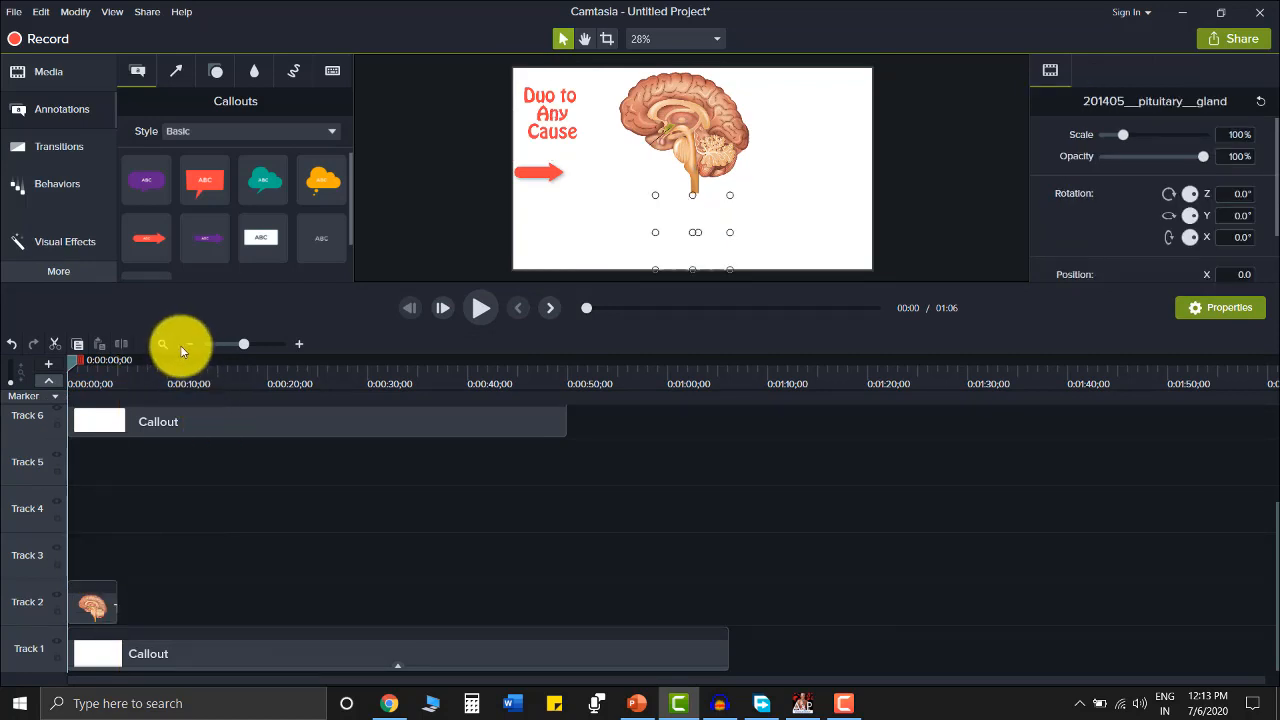
pyautogui.moveTo(181, 346); pyautogui.dragTo(34, 466)
pyautogui.moveTo(173, 562); pyautogui.dragTo(126, 553)
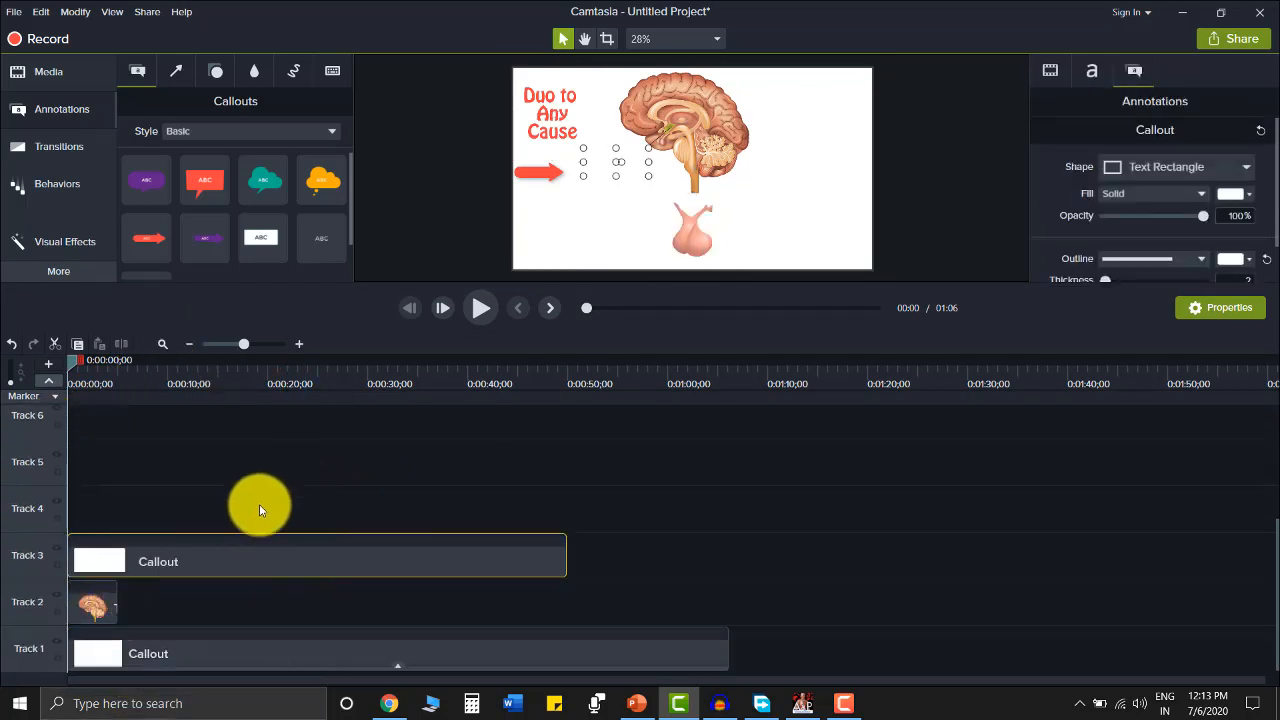
# - Move the red arrow, cause text and pituitary gland clips down together onto Tracks 4, 5 and 6
pyautogui.scroll(5, 230, 510)
pyautogui.scroll(-5, 150, 500)
pyautogui.scroll(2, 92, 468)
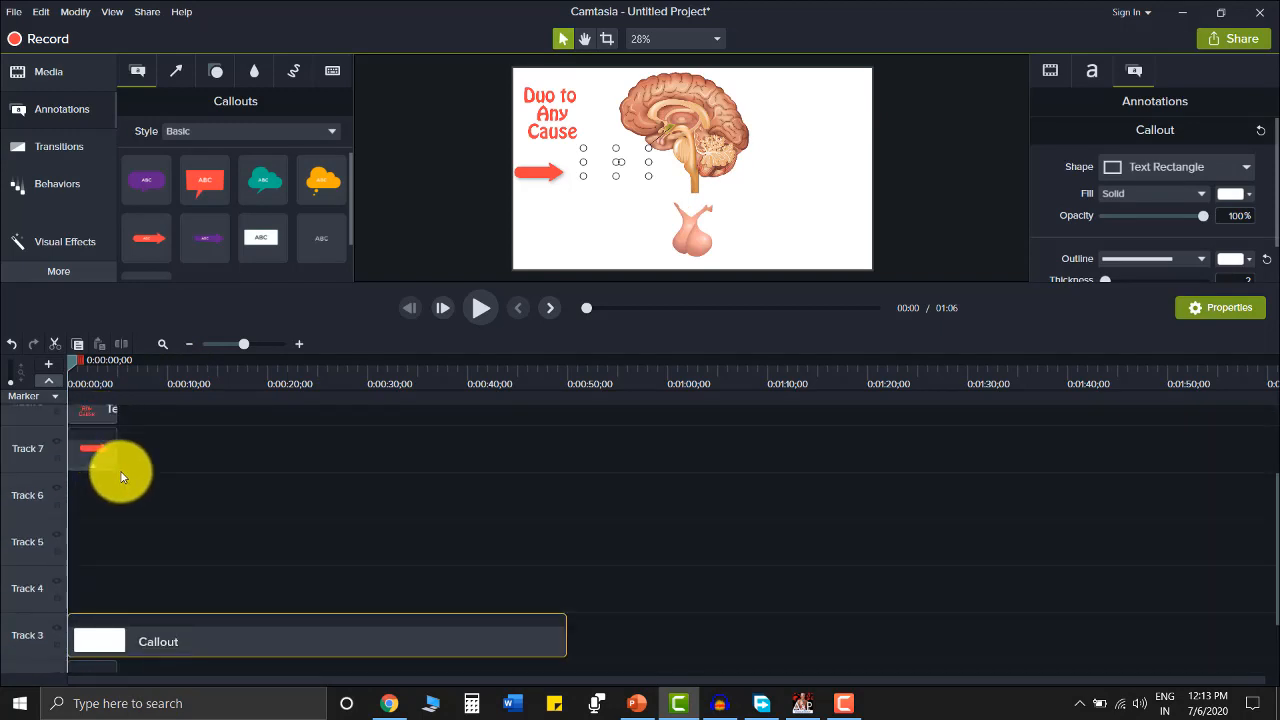
pyautogui.scroll(2, 121, 477)
pyautogui.moveTo(163, 424); pyautogui.dragTo(89, 704)
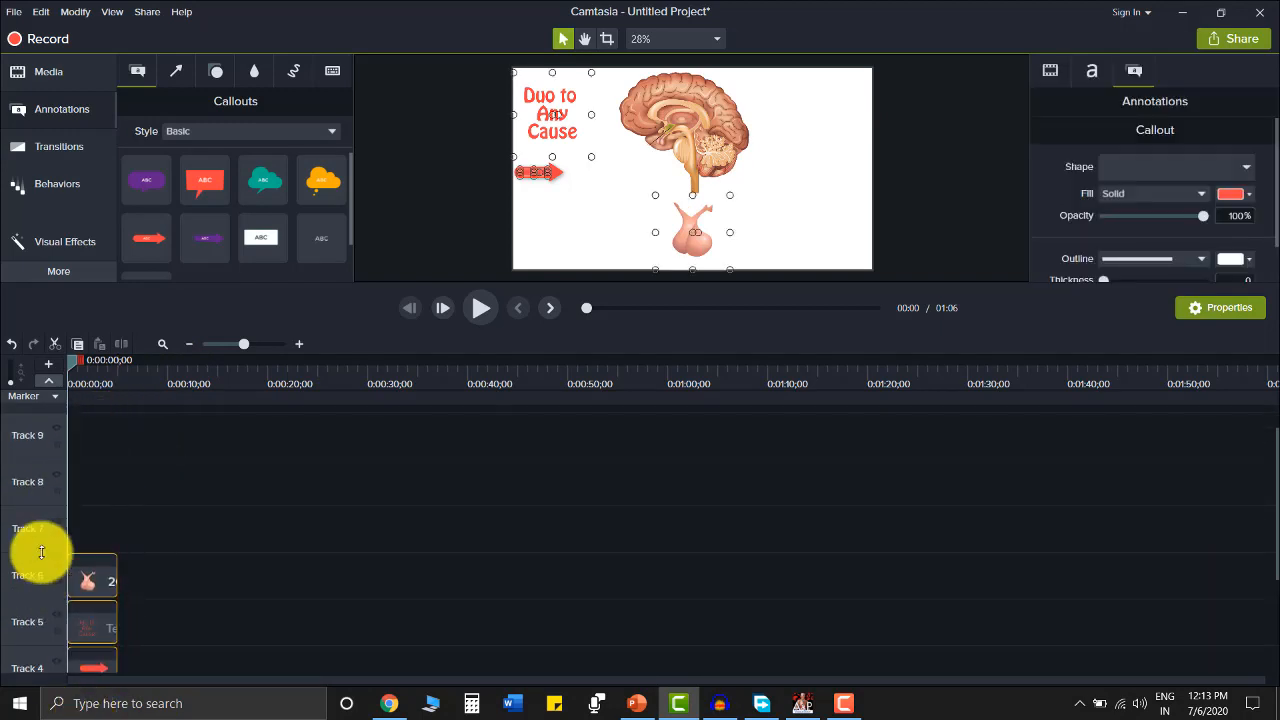
pyautogui.scroll(-3, 209, 486)
pyautogui.scroll(4, 209, 471)
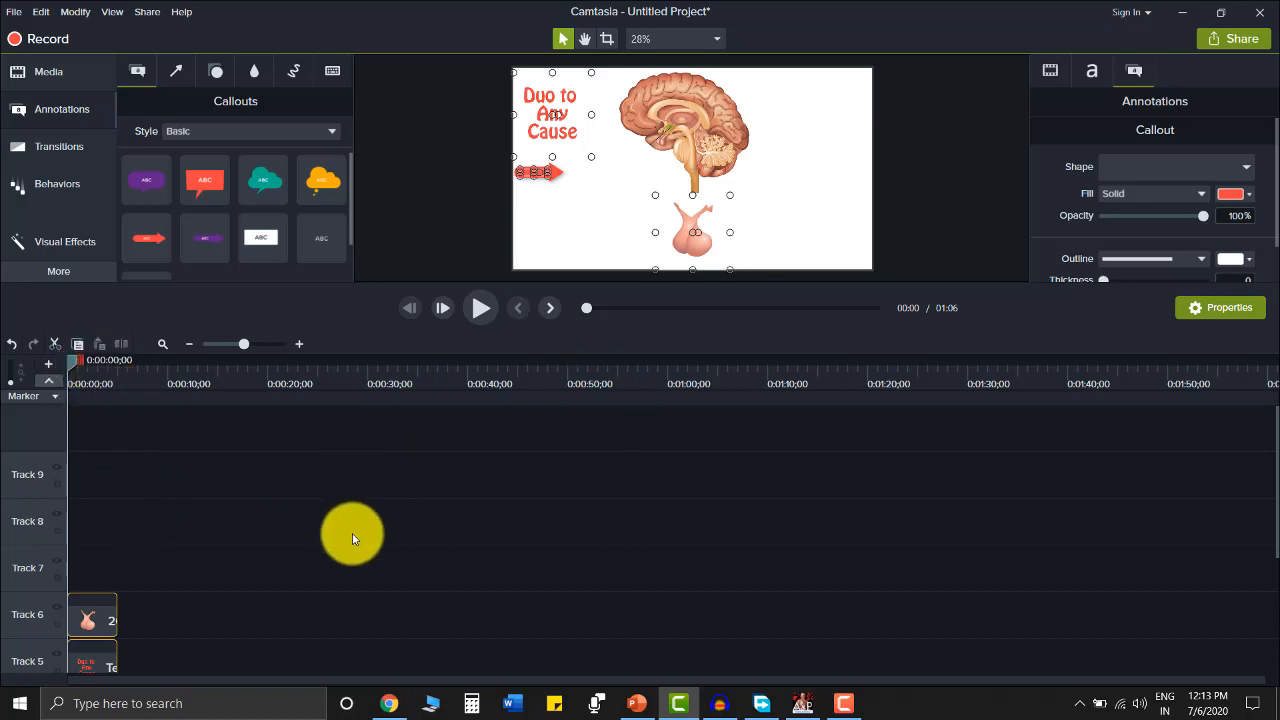
# - Zoom the timeline in to one-second intervals, with the playhead at 0:00:02;09, and enlarge the canvas area again
pyautogui.scroll(3, 263, 530)
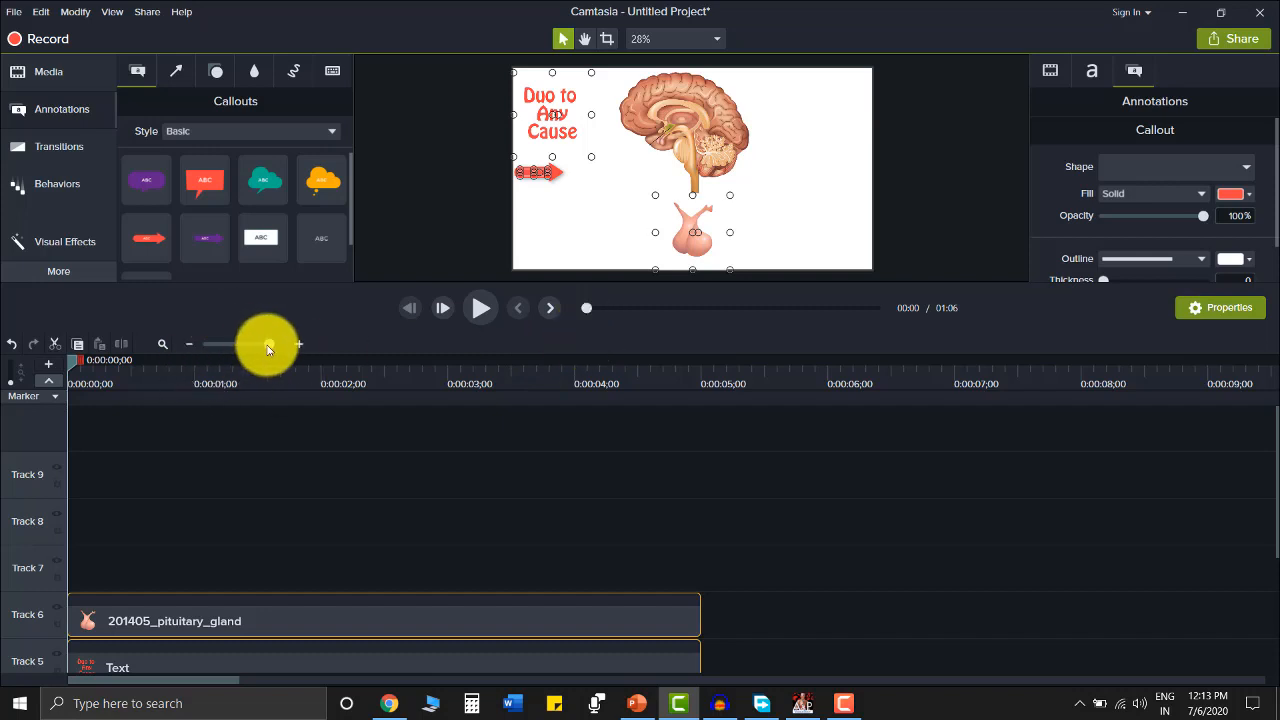
pyautogui.moveTo(252, 347)
pyautogui.mouseDown()
pyautogui.moveTo(277, 352)
pyautogui.moveTo(268, 362)
pyautogui.mouseUp()
pyautogui.moveTo(554, 386); pyautogui.dragTo(244, 426)
pyautogui.moveTo(90, 438); pyautogui.dragTo(3, 442)
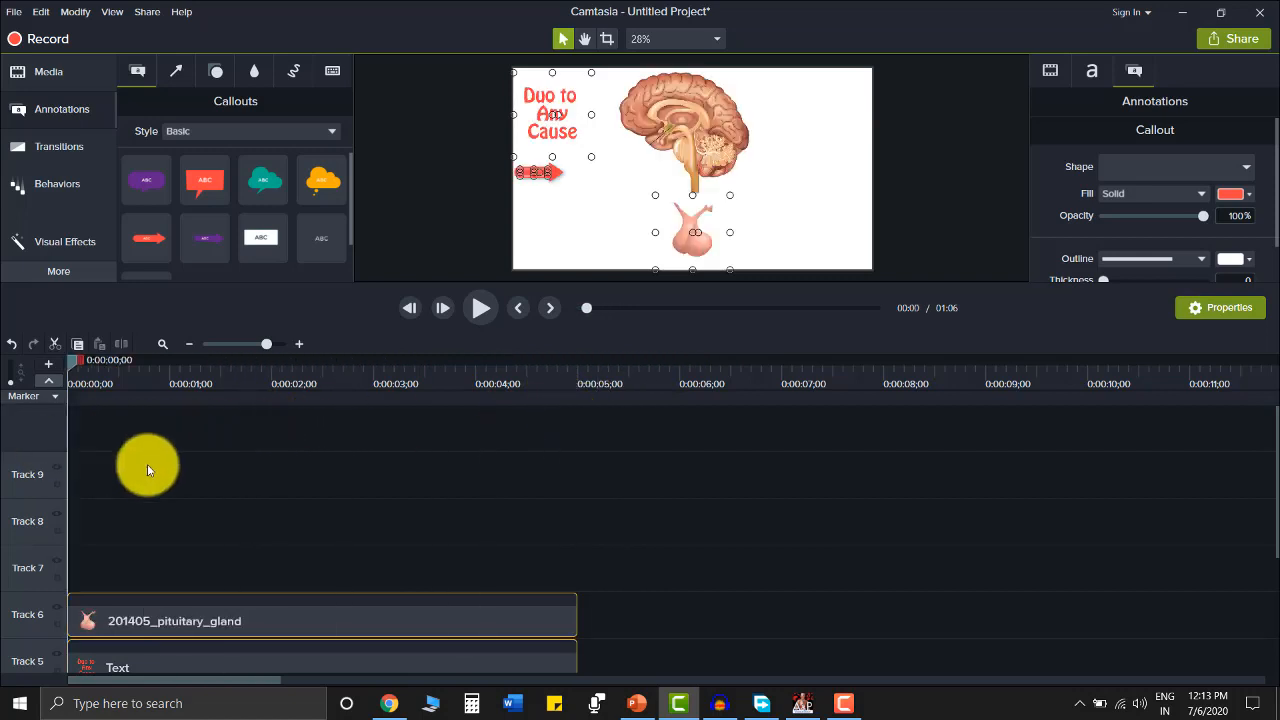
pyautogui.moveTo(444, 283); pyautogui.dragTo(444, 459)
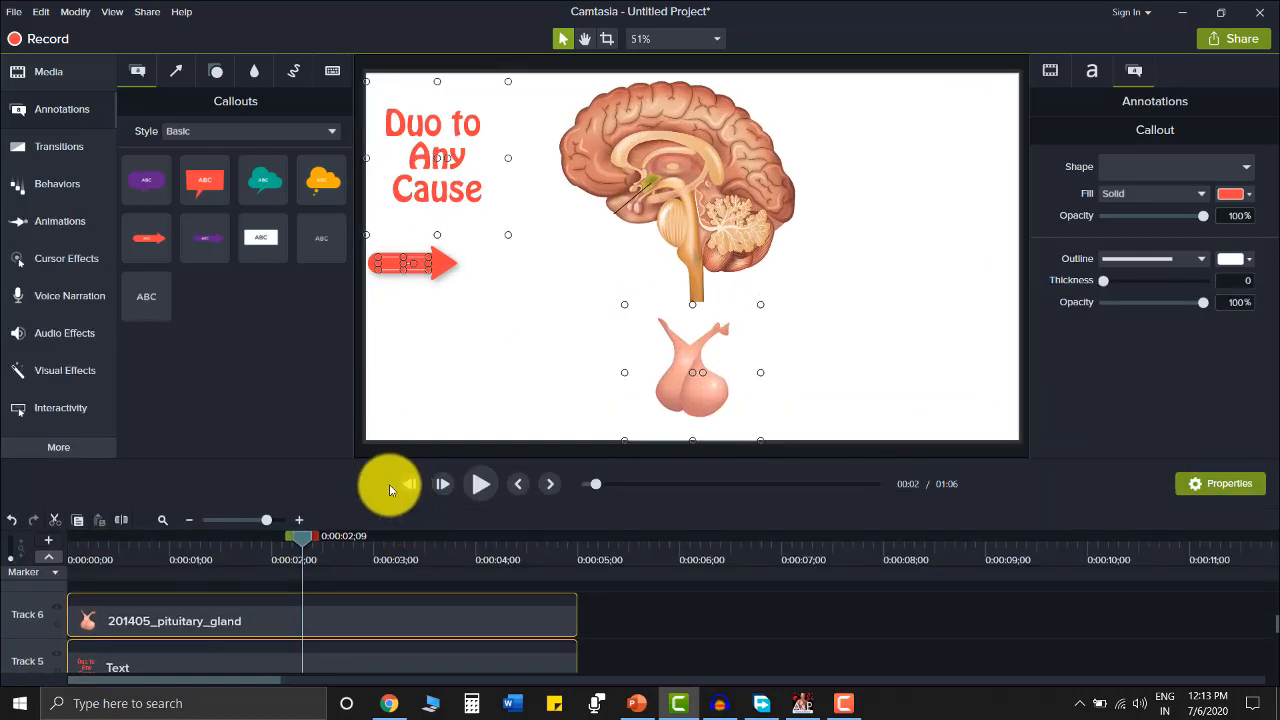
pyautogui.scroll(1, 559, 259)
pyautogui.scroll(-1, 651, 324)
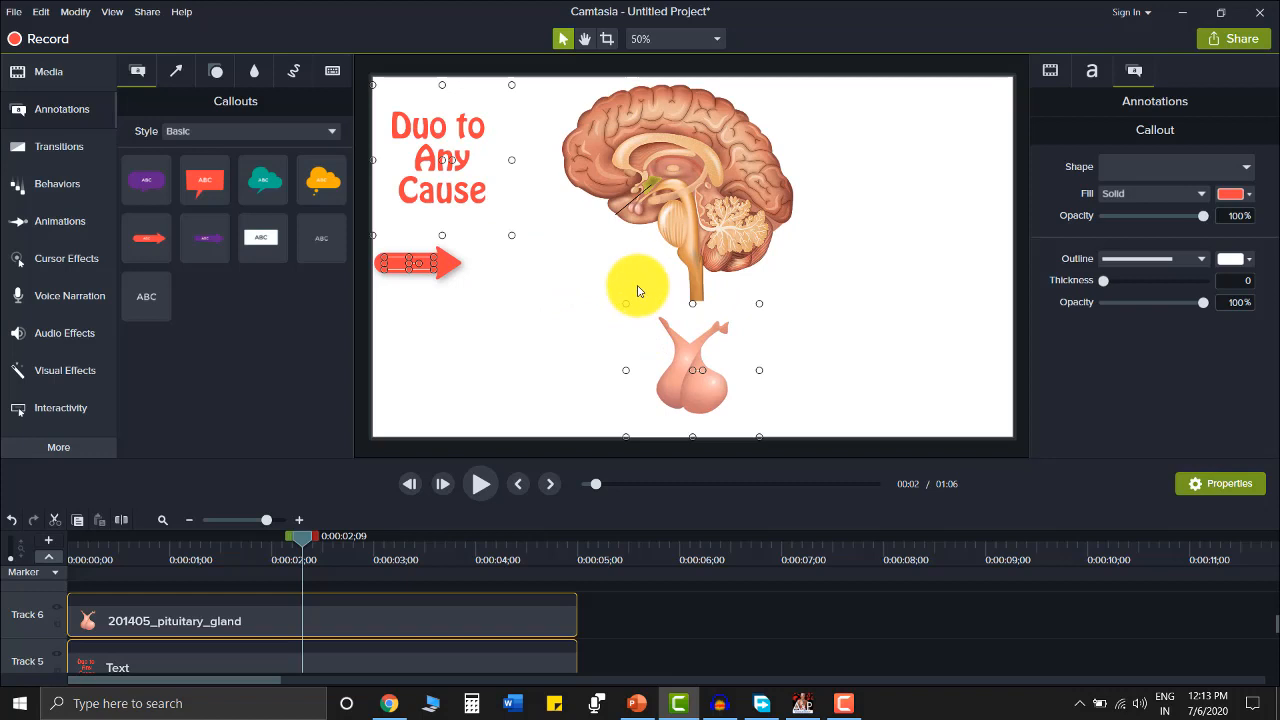
pyautogui.click(846, 324)
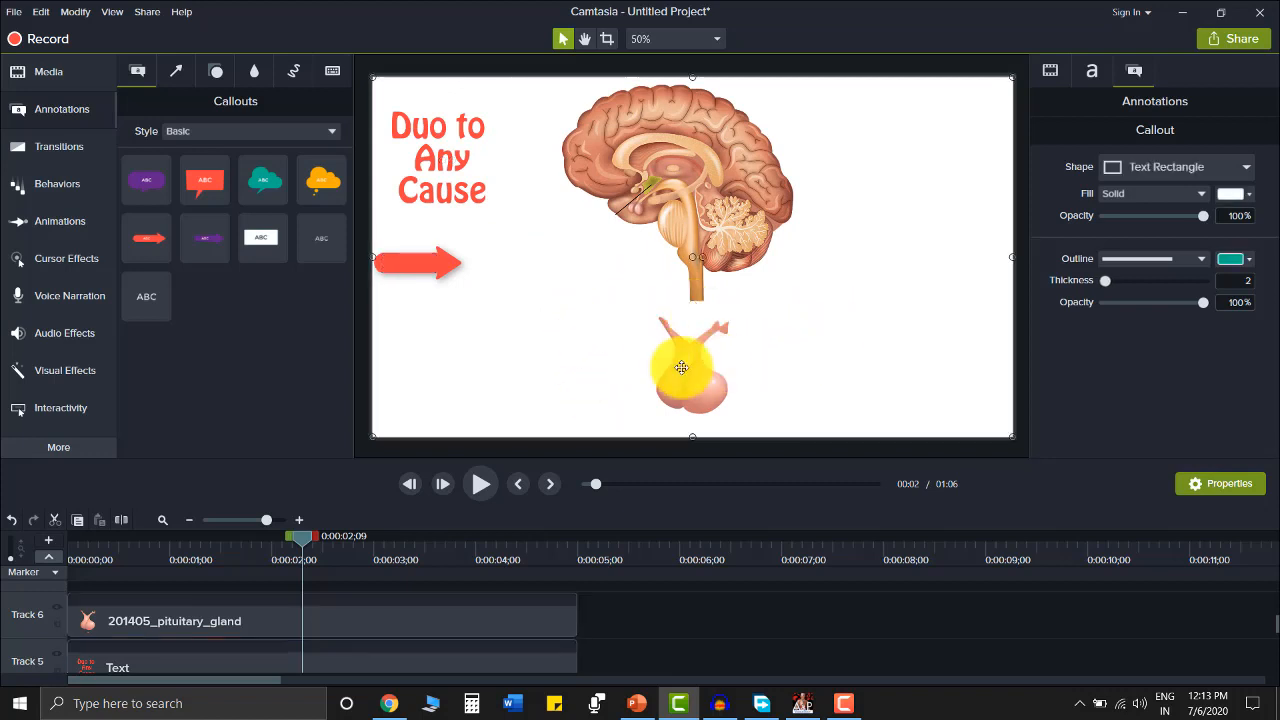
pyautogui.moveTo(681, 368); pyautogui.dragTo(683, 380)
pyautogui.click(512, 399)
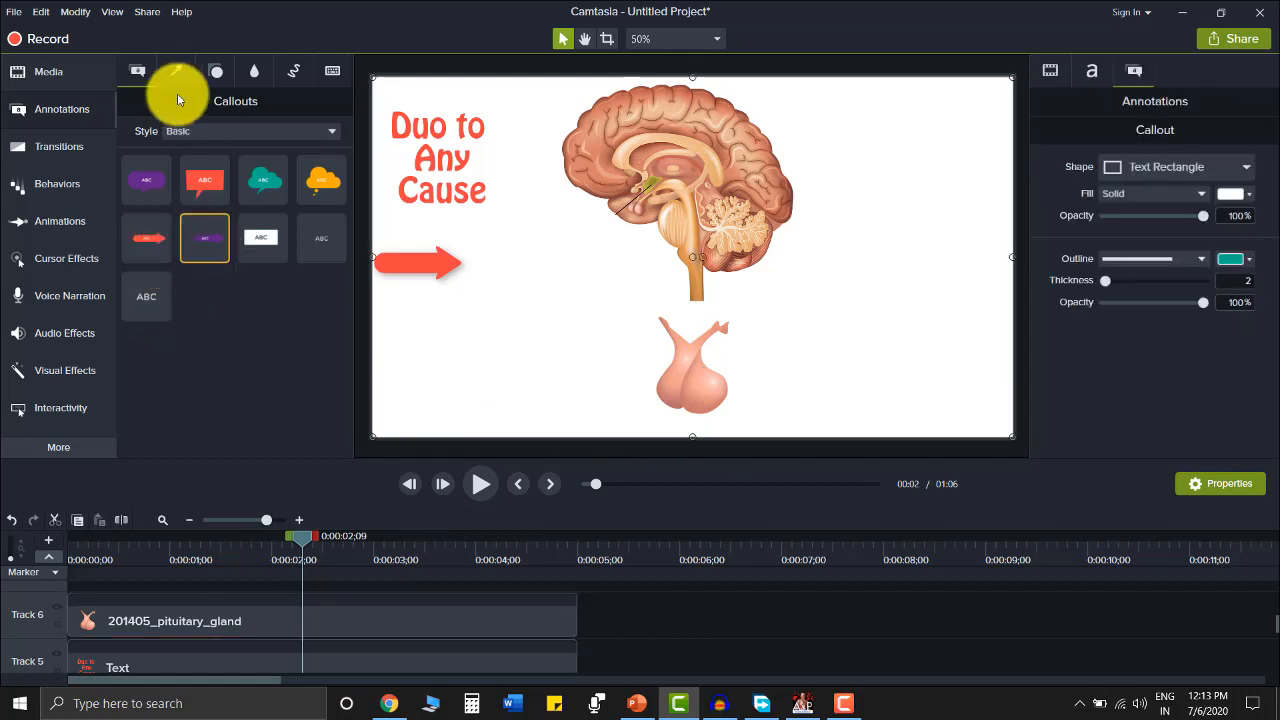
# - Add a teal arrow from the basic Arrows & Lines annotations to the canvas, beside the red arrow
pyautogui.click(257, 75)
pyautogui.click(296, 74)
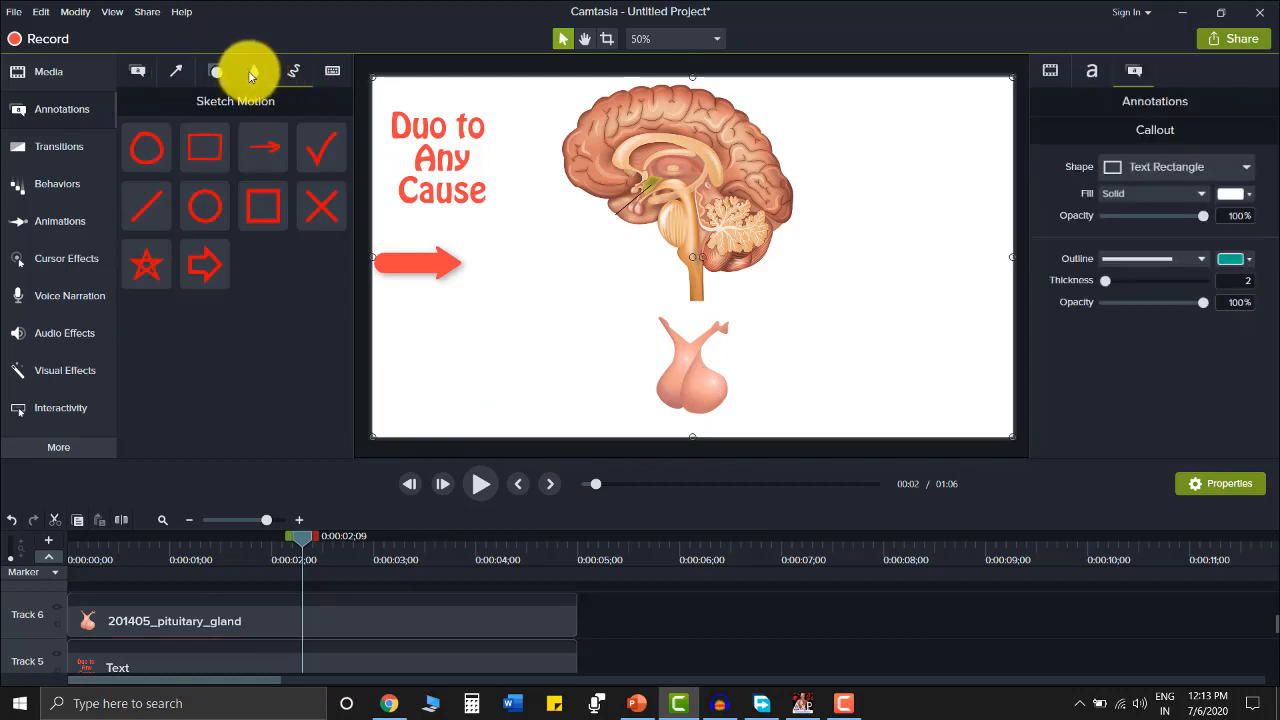
pyautogui.click(177, 70)
pyautogui.click(139, 71)
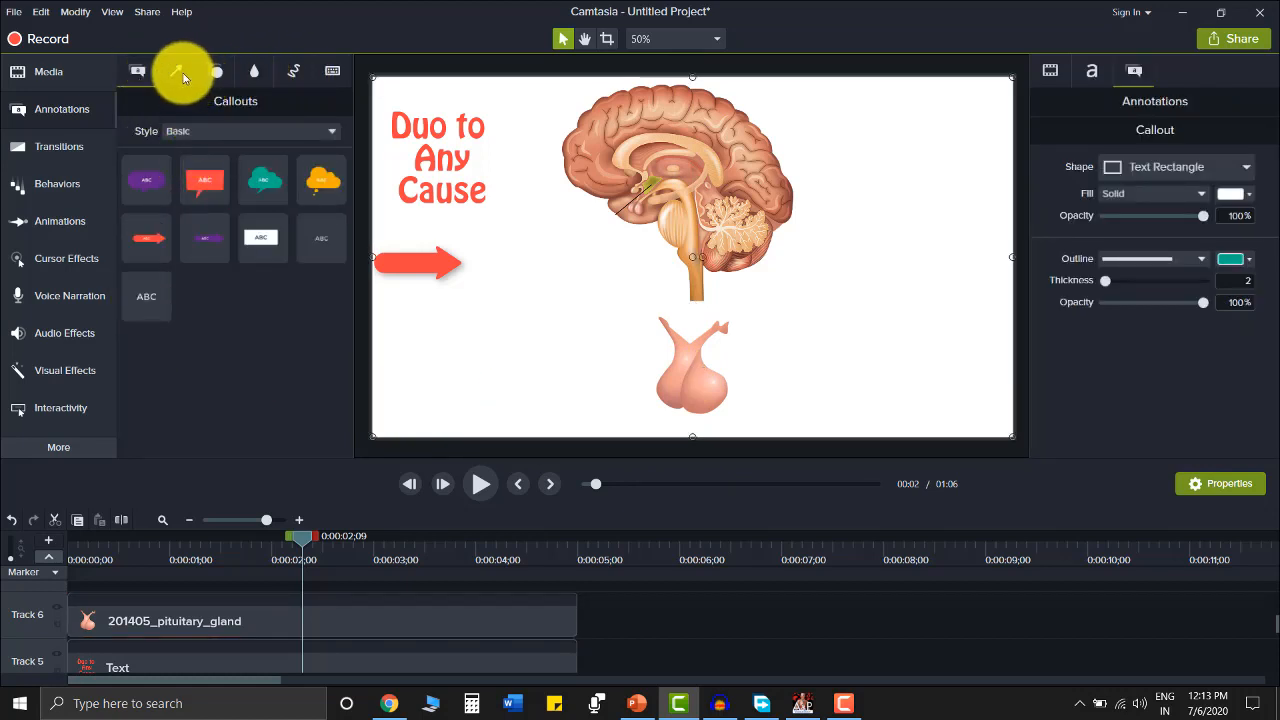
pyautogui.click(215, 71)
pyautogui.click(176, 71)
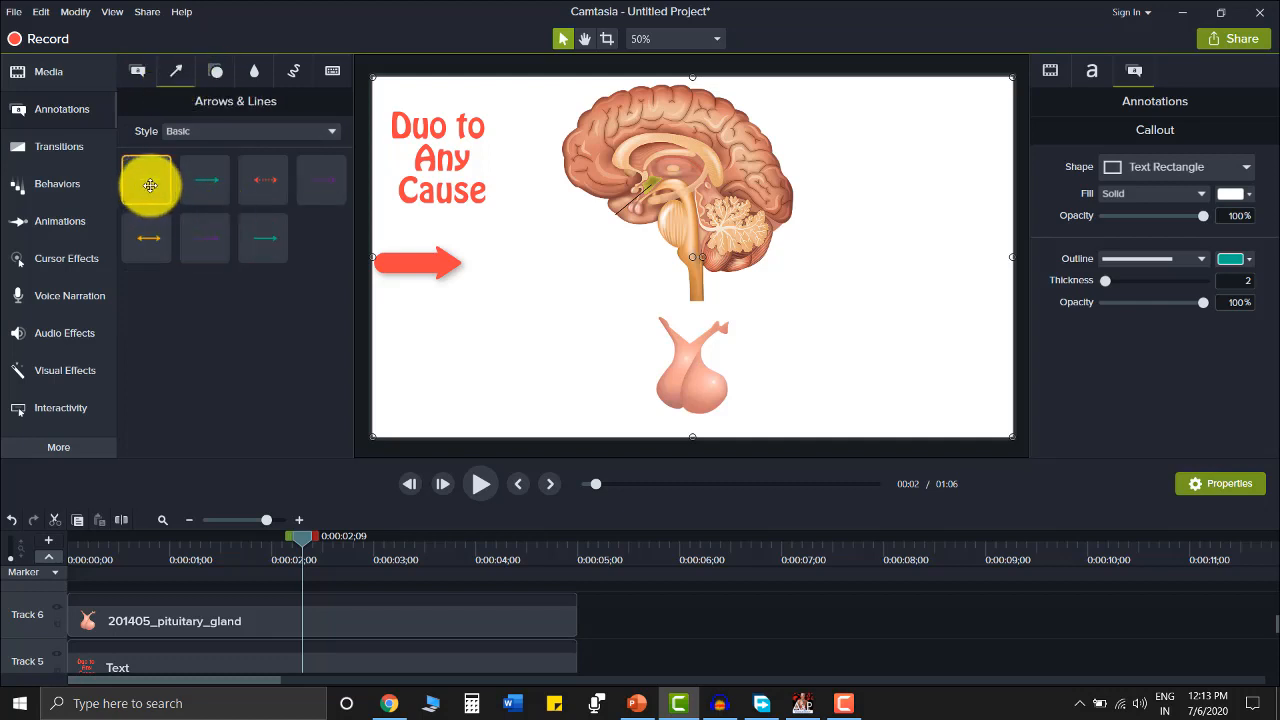
pyautogui.moveTo(150, 185); pyautogui.dragTo(513, 314)
# - Set the new arrow's colour to black and its thickness to 18
pyautogui.click(1234, 163)
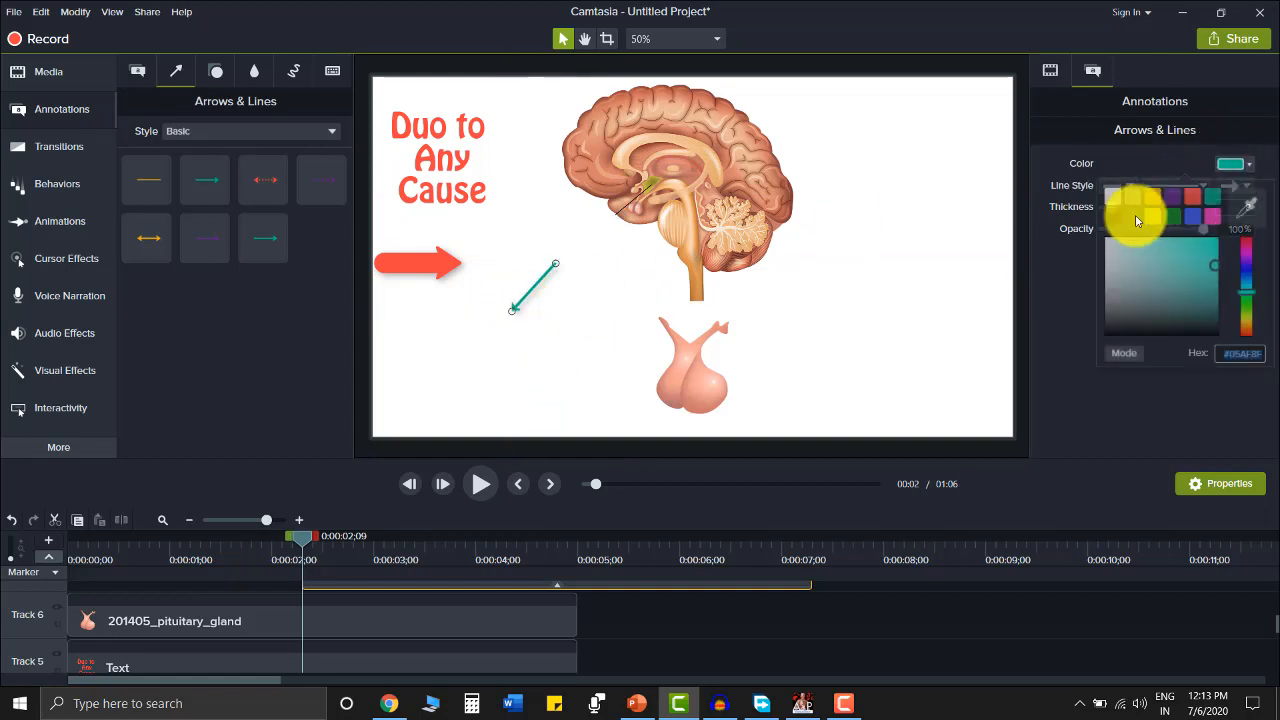
pyautogui.click(1109, 218)
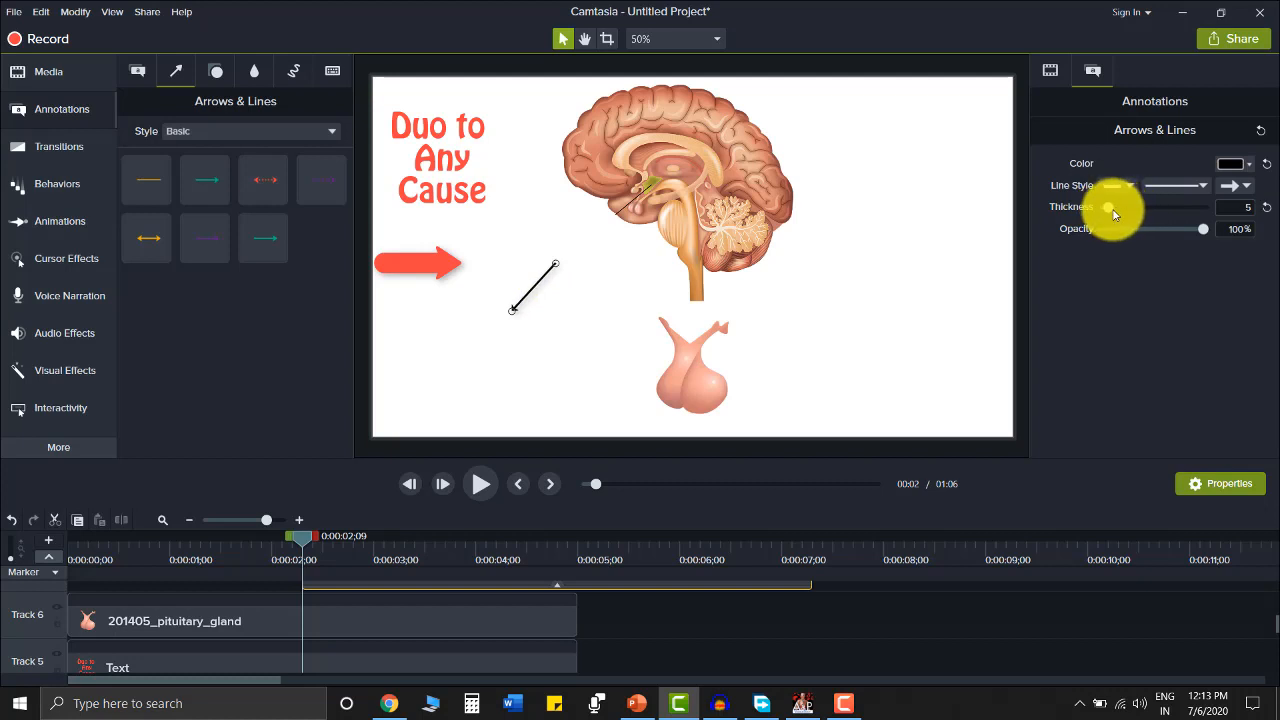
pyautogui.moveTo(1127, 214); pyautogui.dragTo(1121, 209)
# - Stretch the black arrow diagonally from the hypothalamus to the blank area beside the red arrow's tip
pyautogui.moveTo(514, 294); pyautogui.dragTo(604, 235)
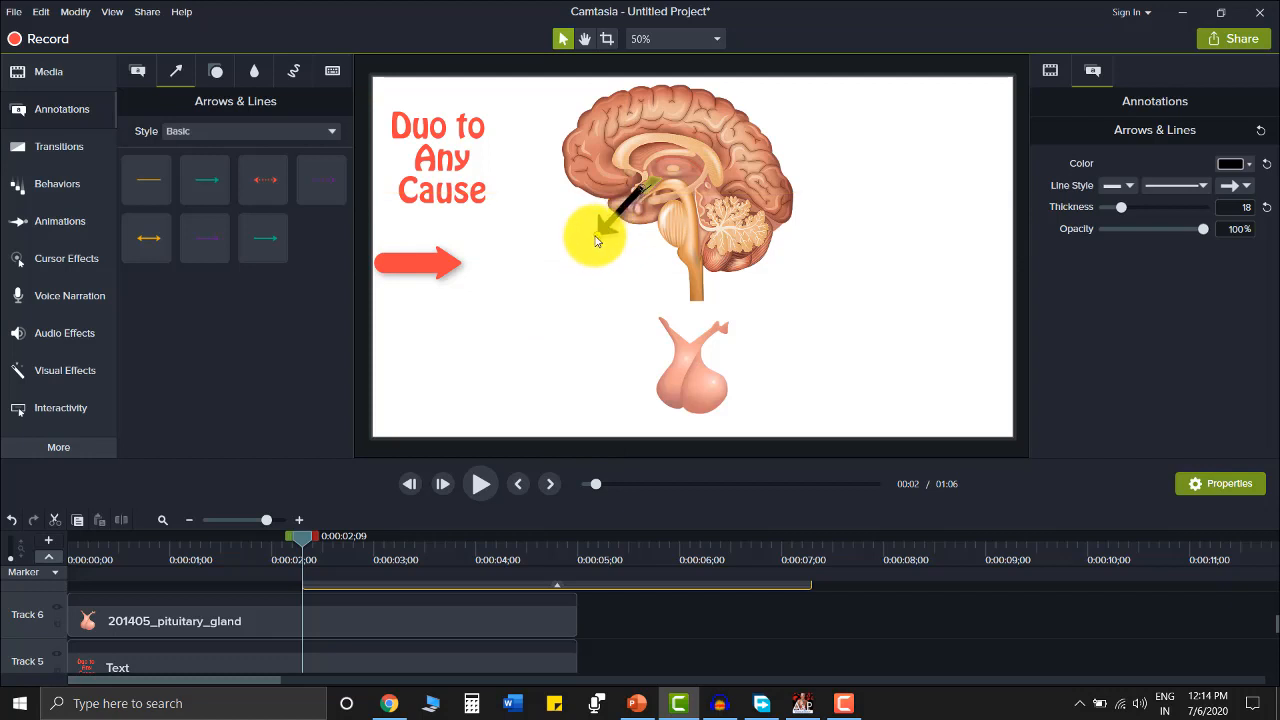
pyautogui.moveTo(570, 263); pyautogui.dragTo(548, 269)
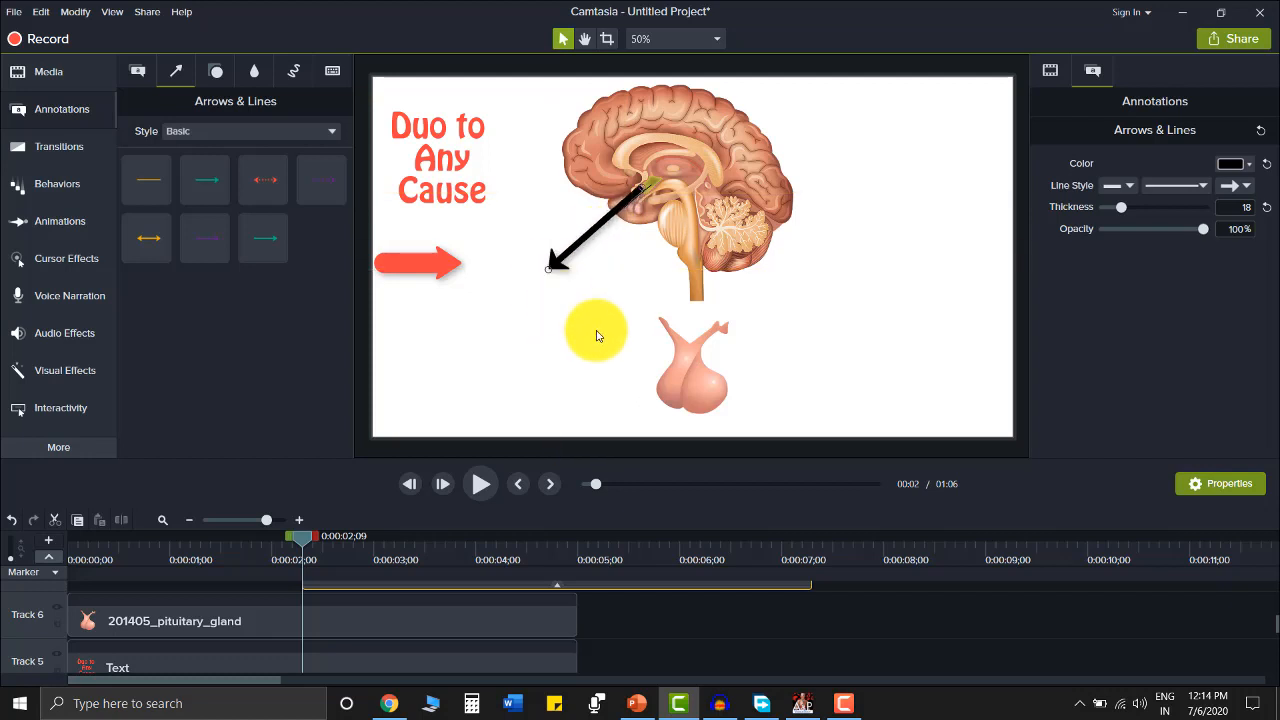
pyautogui.click(719, 411)
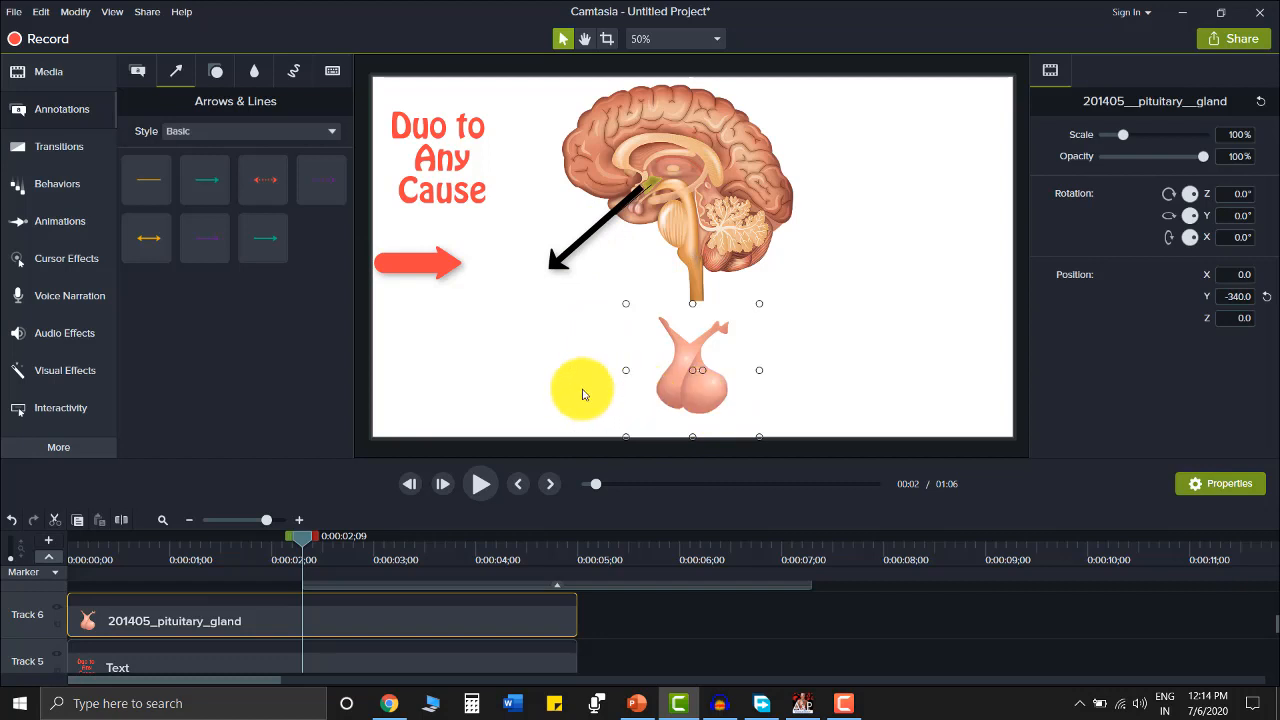
pyautogui.moveTo(580, 390); pyautogui.dragTo(578, 247)
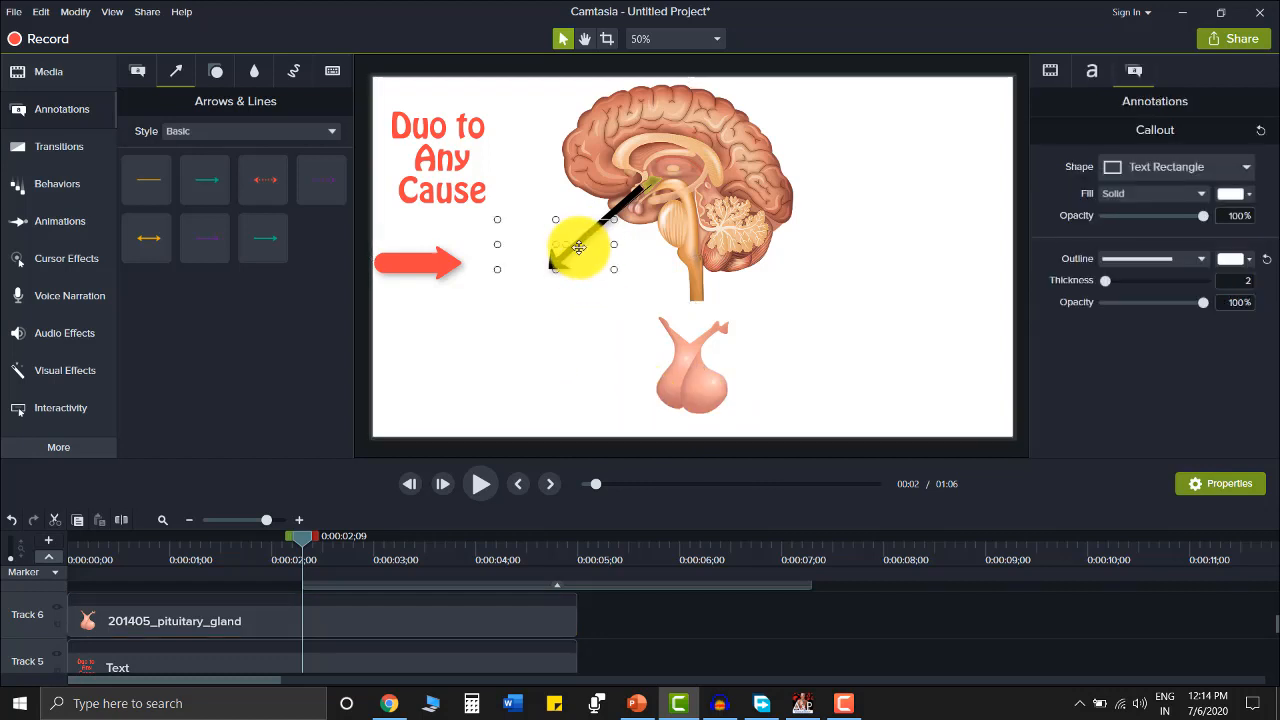
pyautogui.click(623, 203)
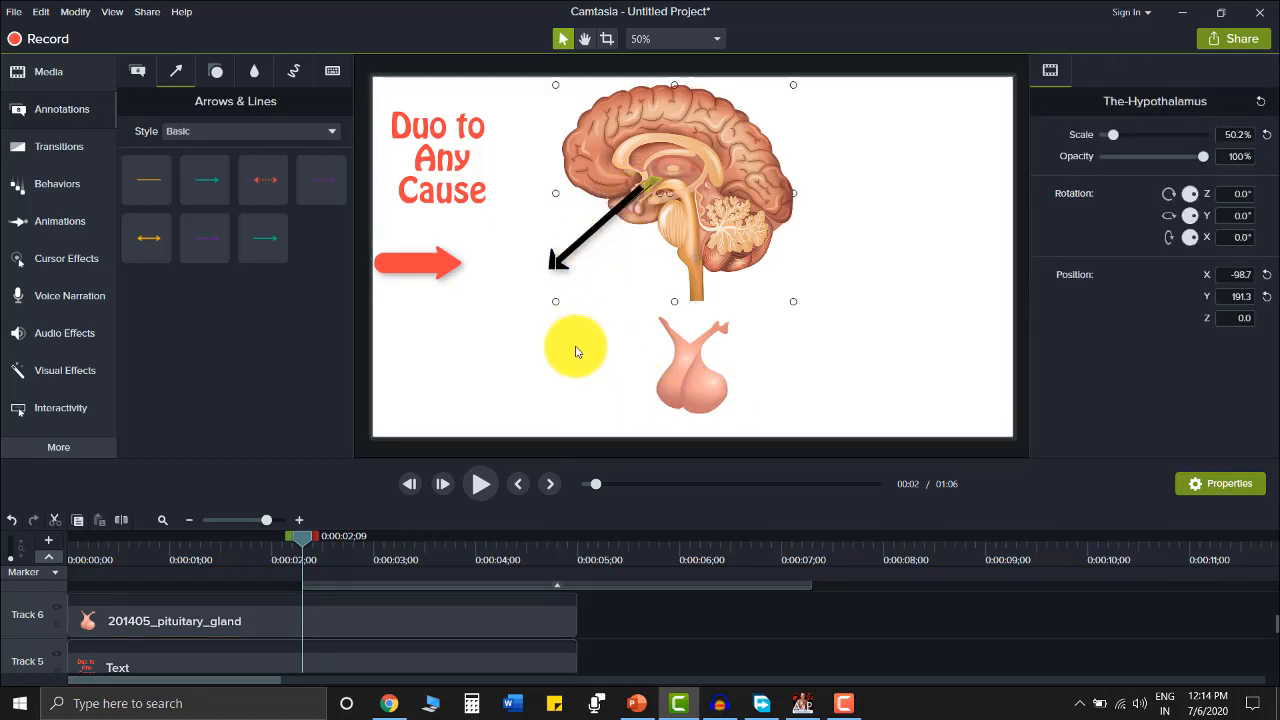
# - Move the black arrow's clip to the start of Track 7 and add a timeline marker at 0:00:01;18
pyautogui.click(471, 363)
pyautogui.scroll(-1, 423, 621)
pyautogui.scroll(-1, 457, 651)
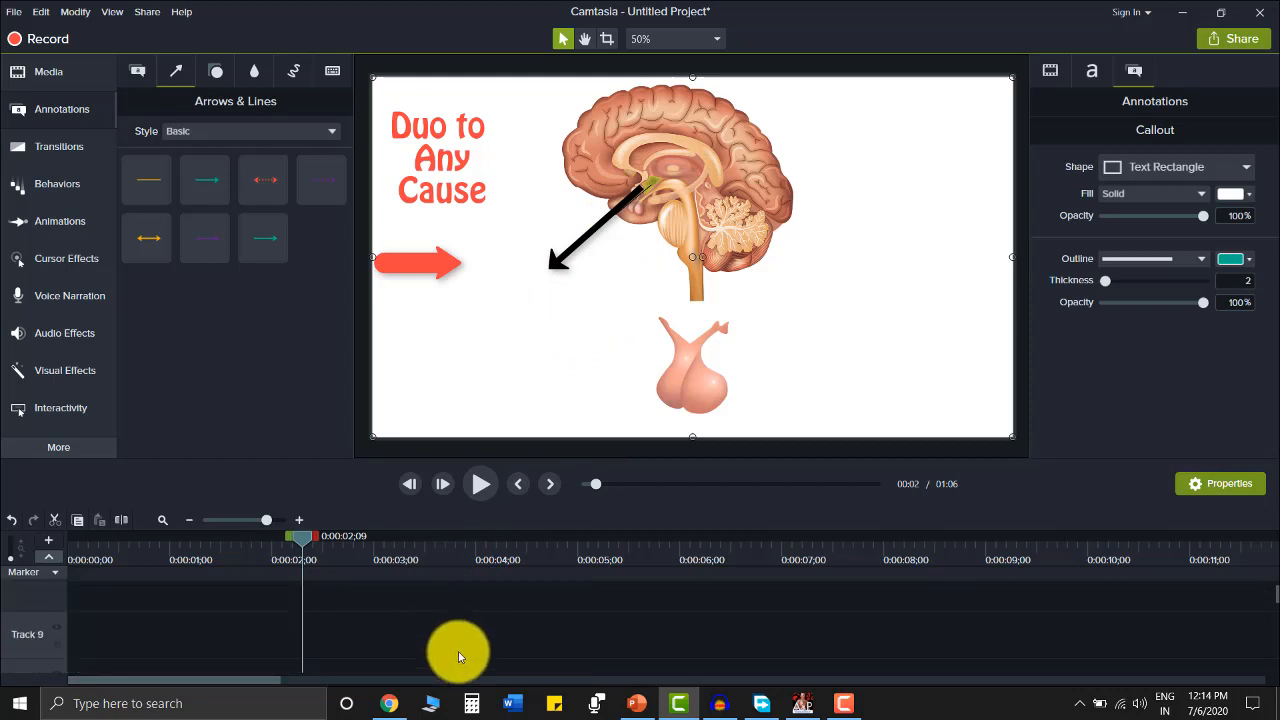
pyautogui.scroll(3, 460, 583)
pyautogui.moveTo(474, 598); pyautogui.dragTo(142, 611)
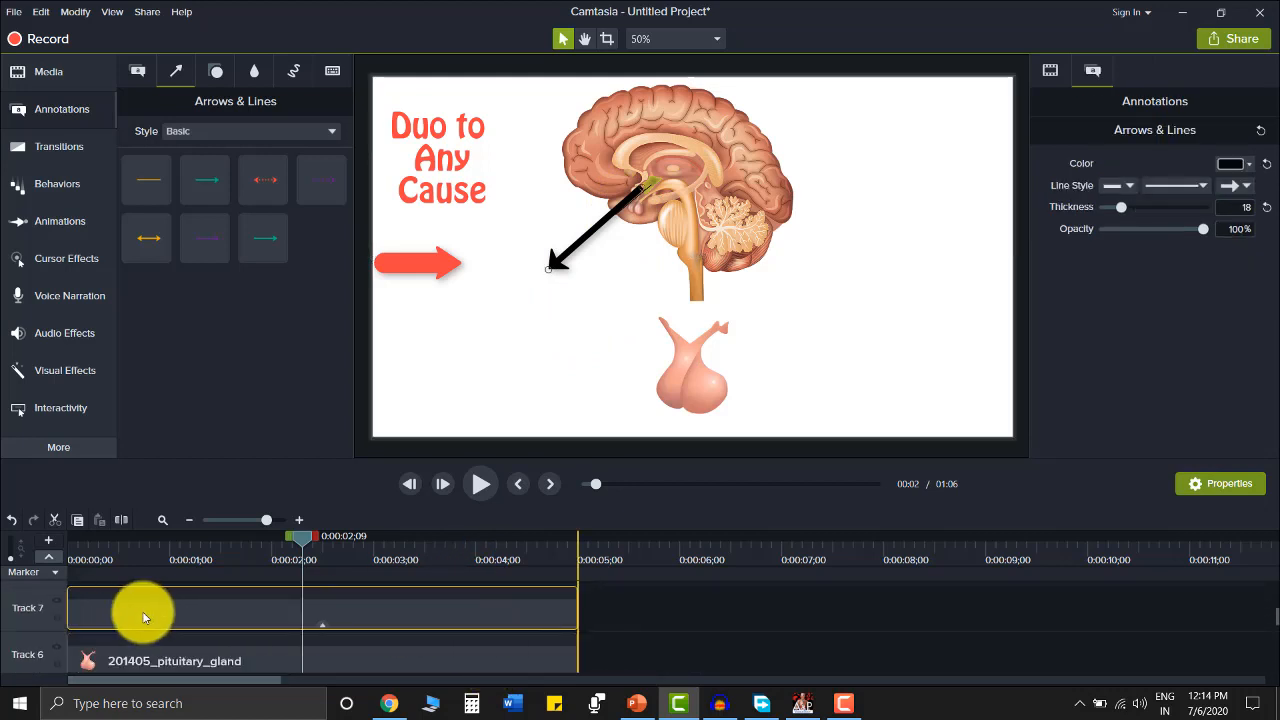
pyautogui.click(233, 597)
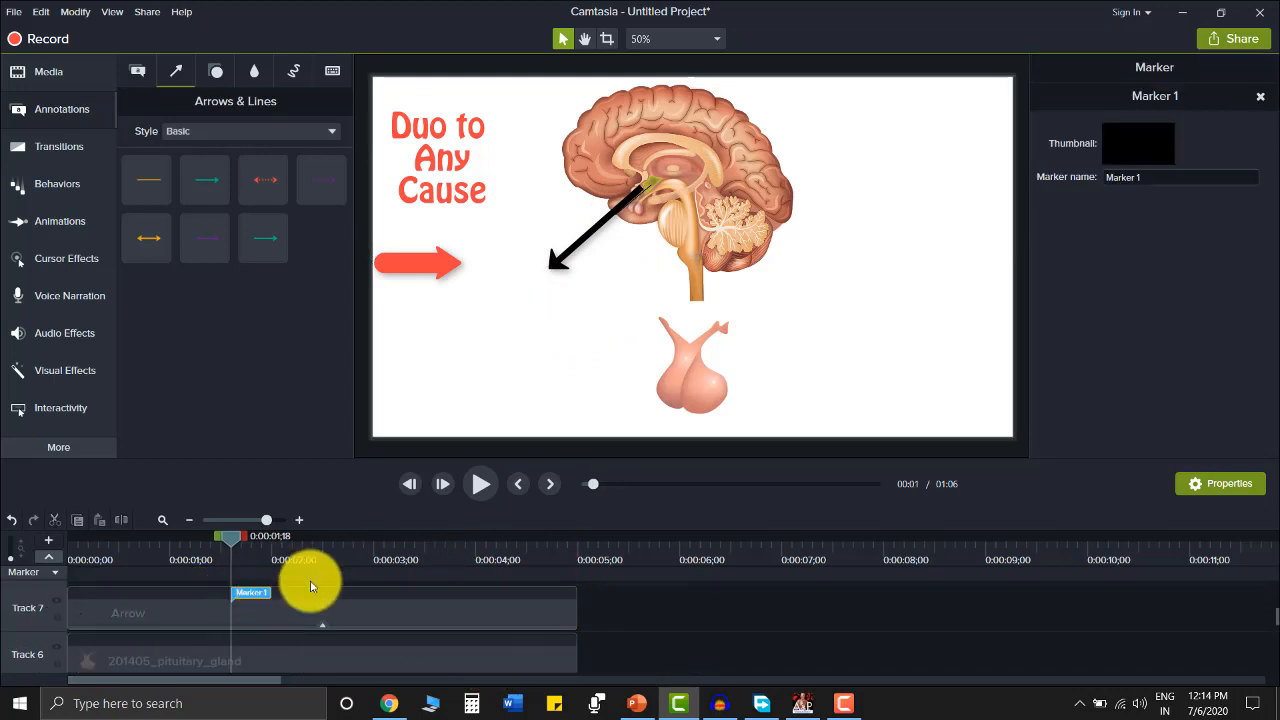
# - Duplicate the black arrow and run the copy from the pituitary gland leftwards, aligning its tip below the first arrow's tip
pyautogui.click(383, 606)
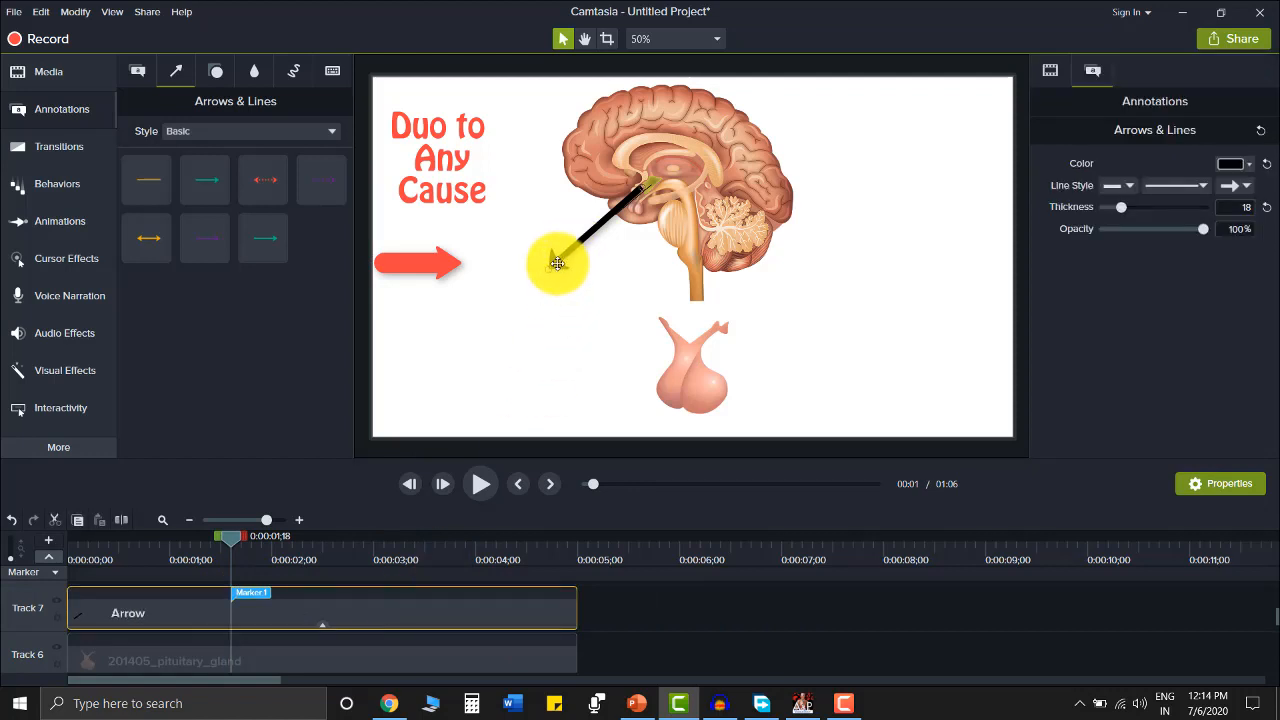
pyautogui.hotkey('ctrl', 'c')
pyautogui.hotkey('ctrl', 'v')
pyautogui.moveTo(560, 262); pyautogui.dragTo(517, 355)
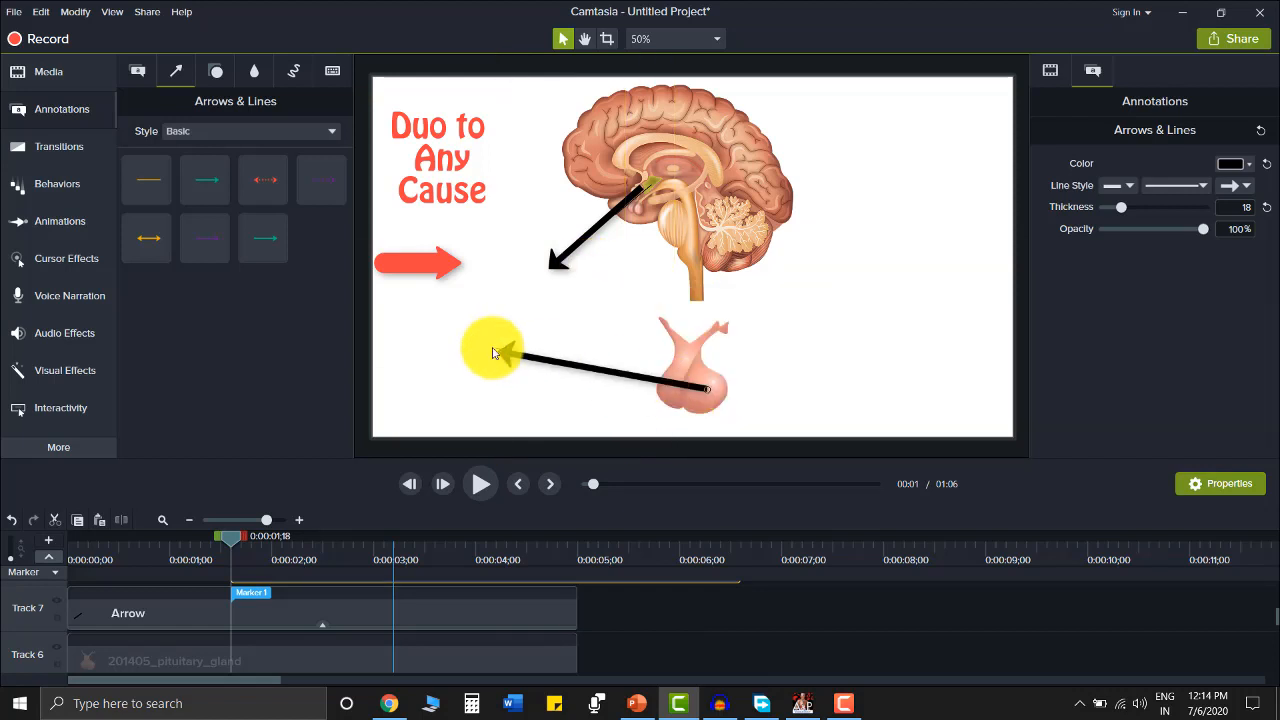
pyautogui.moveTo(497, 357); pyautogui.dragTo(532, 402)
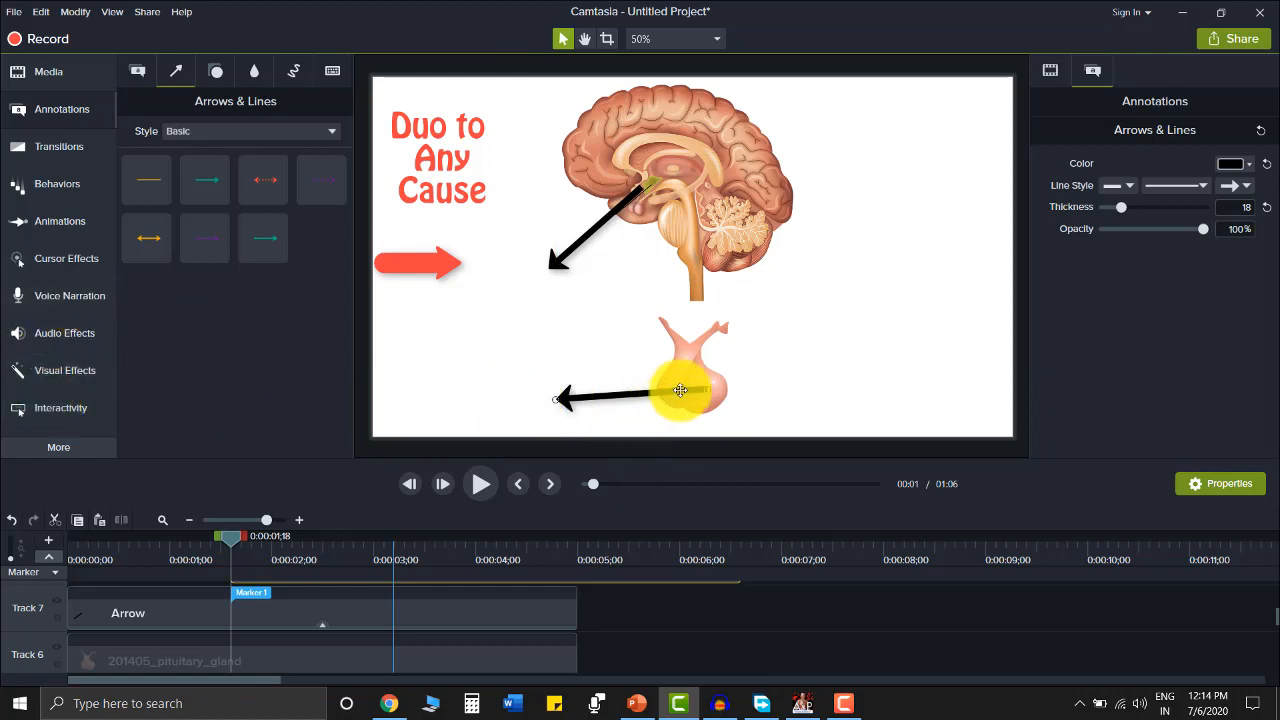
pyautogui.moveTo(680, 390); pyautogui.dragTo(669, 401)
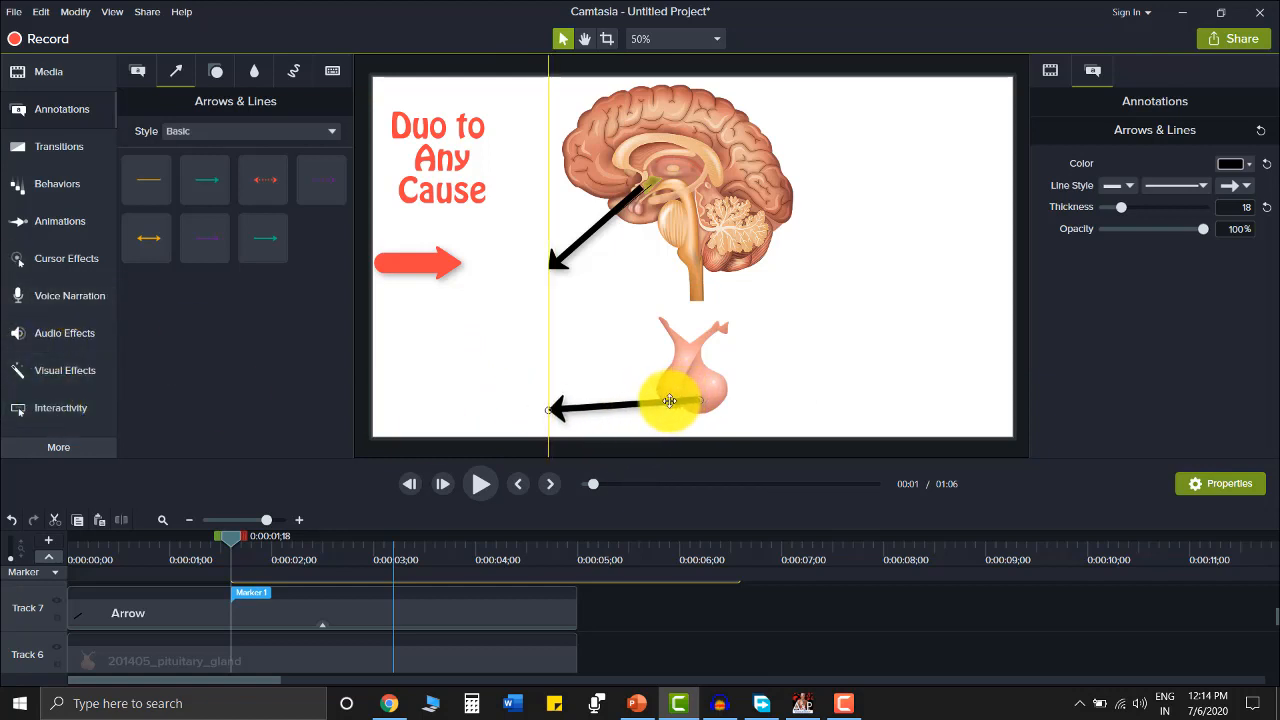
pyautogui.moveTo(553, 262); pyautogui.dragTo(549, 267)
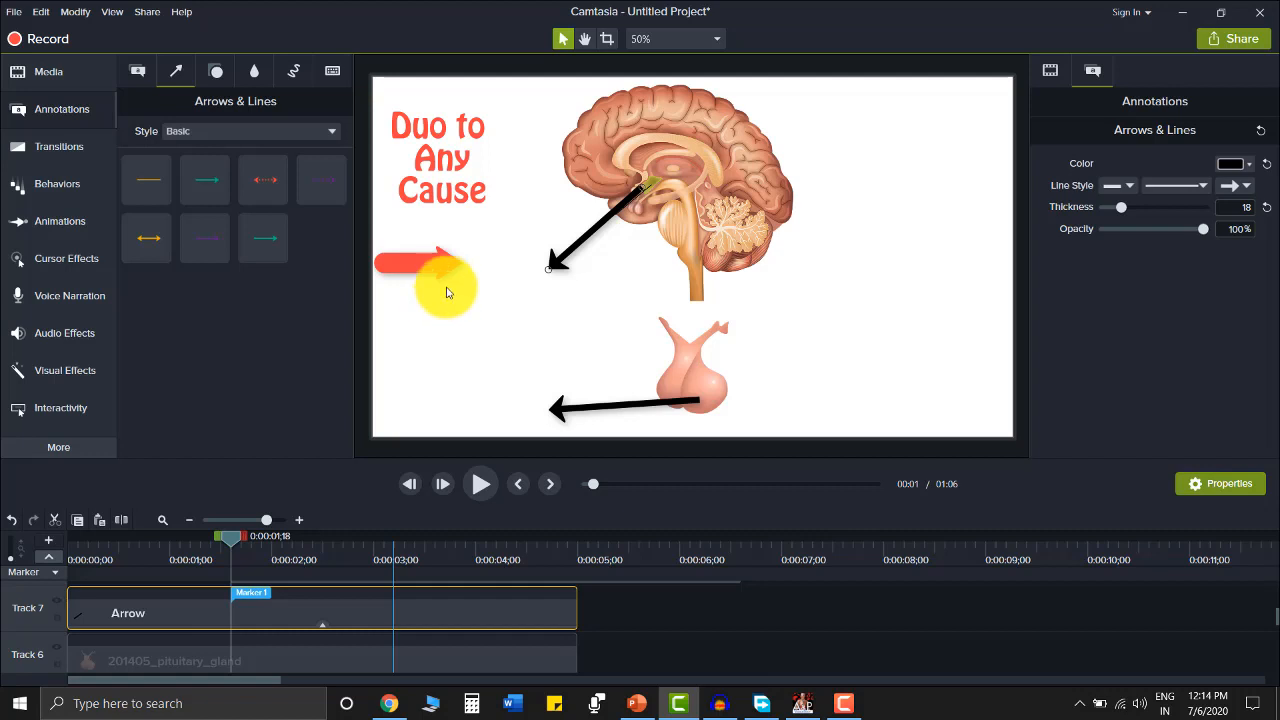
# - Add a plain text callout reading "Hypothalamus" below the tip of the upper black arrow
pyautogui.click(518, 302)
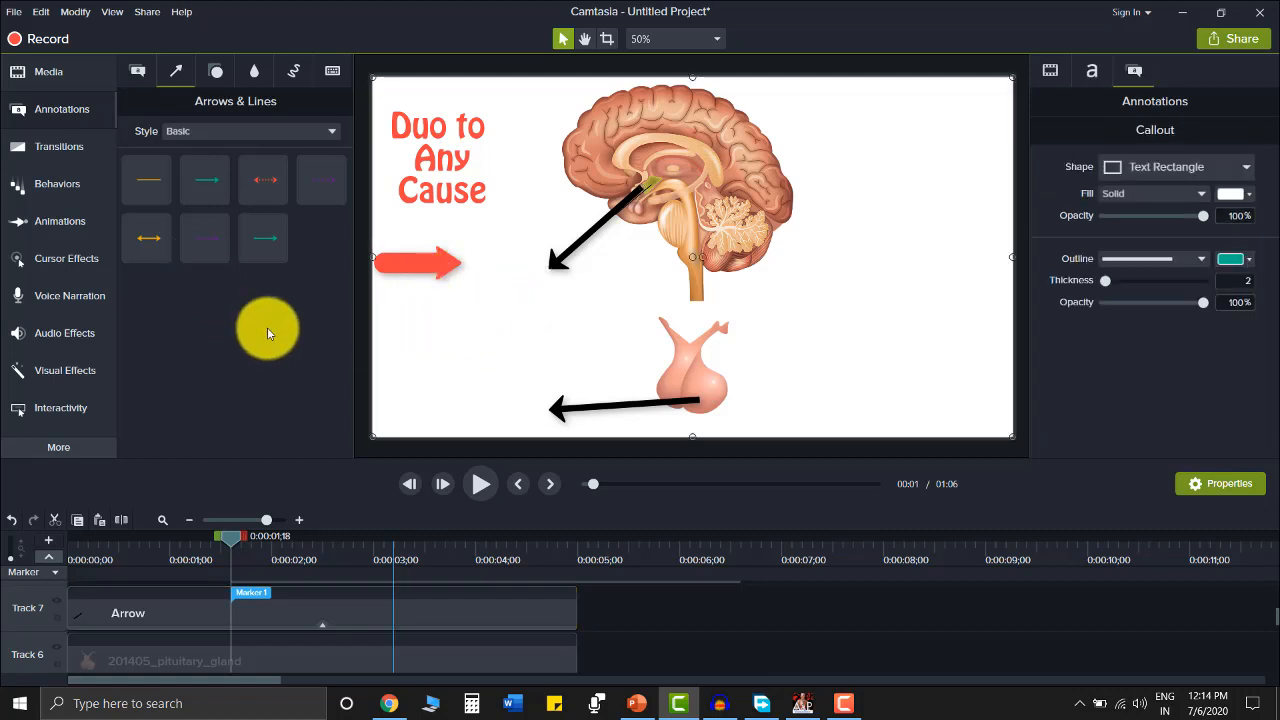
pyautogui.click(55, 76)
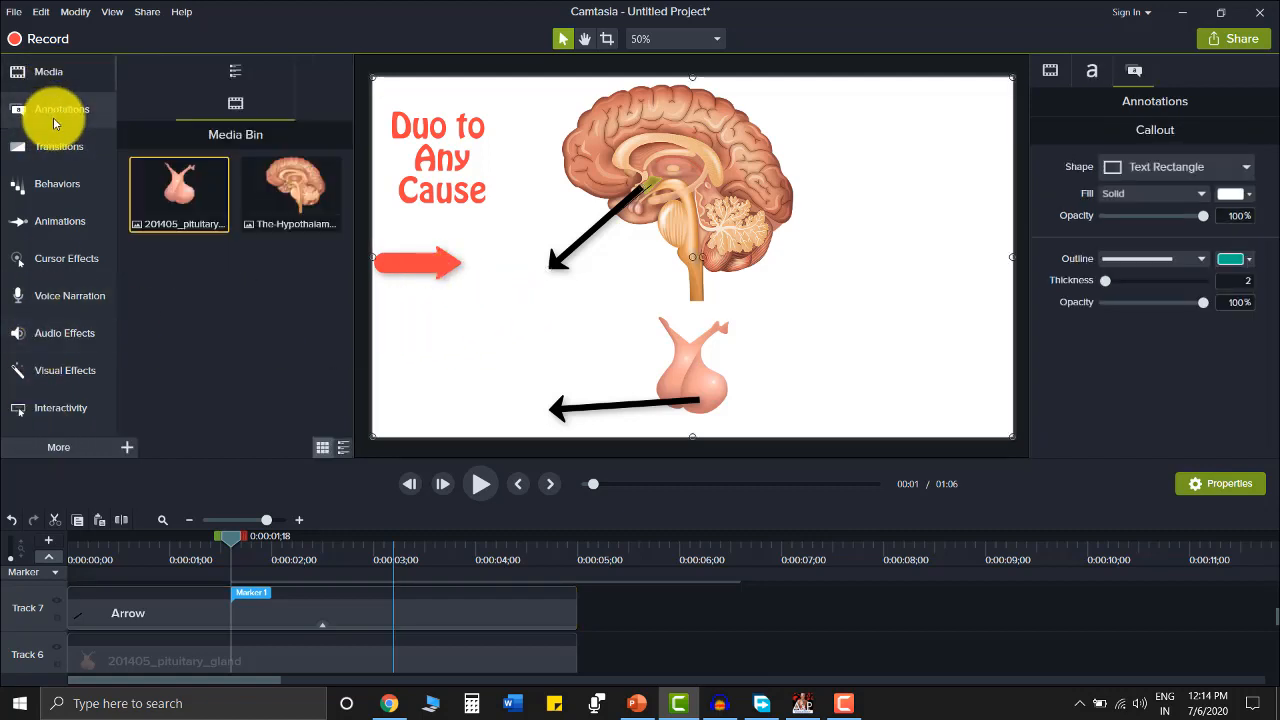
pyautogui.click(55, 122)
pyautogui.click(56, 82)
pyautogui.click(49, 142)
pyautogui.click(52, 112)
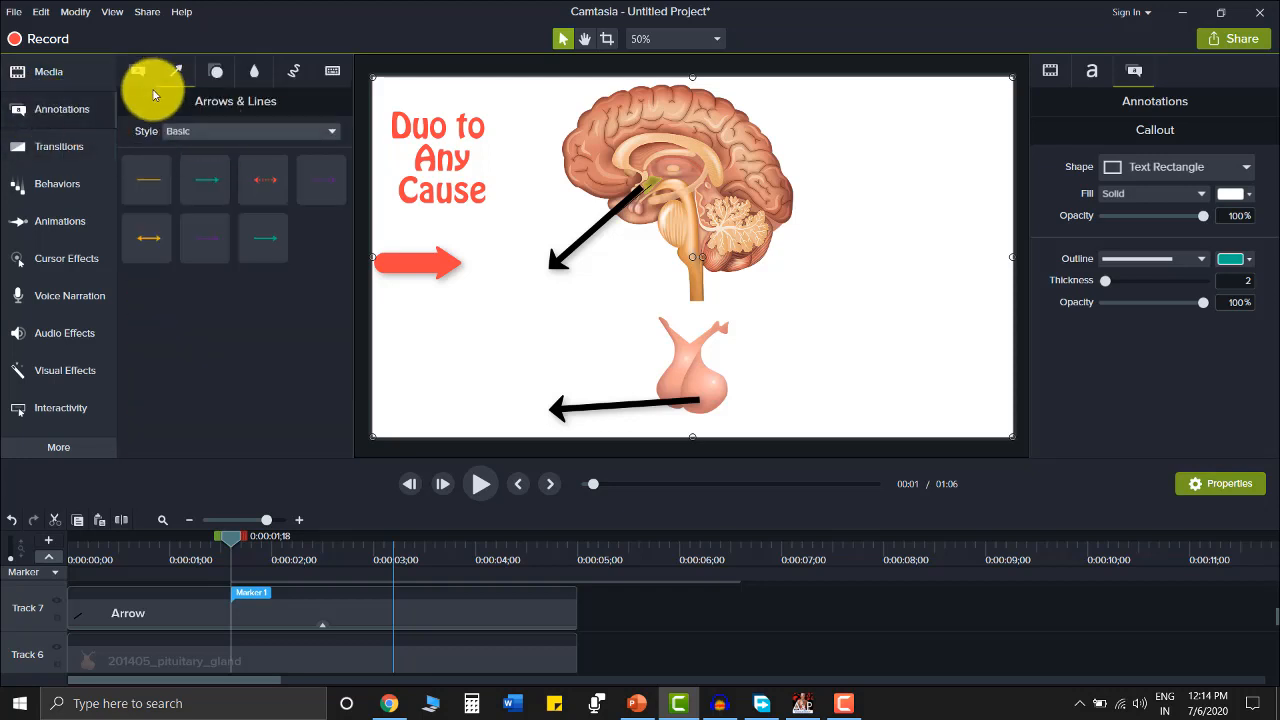
pyautogui.click(140, 69)
pyautogui.moveTo(145, 293); pyautogui.dragTo(547, 305)
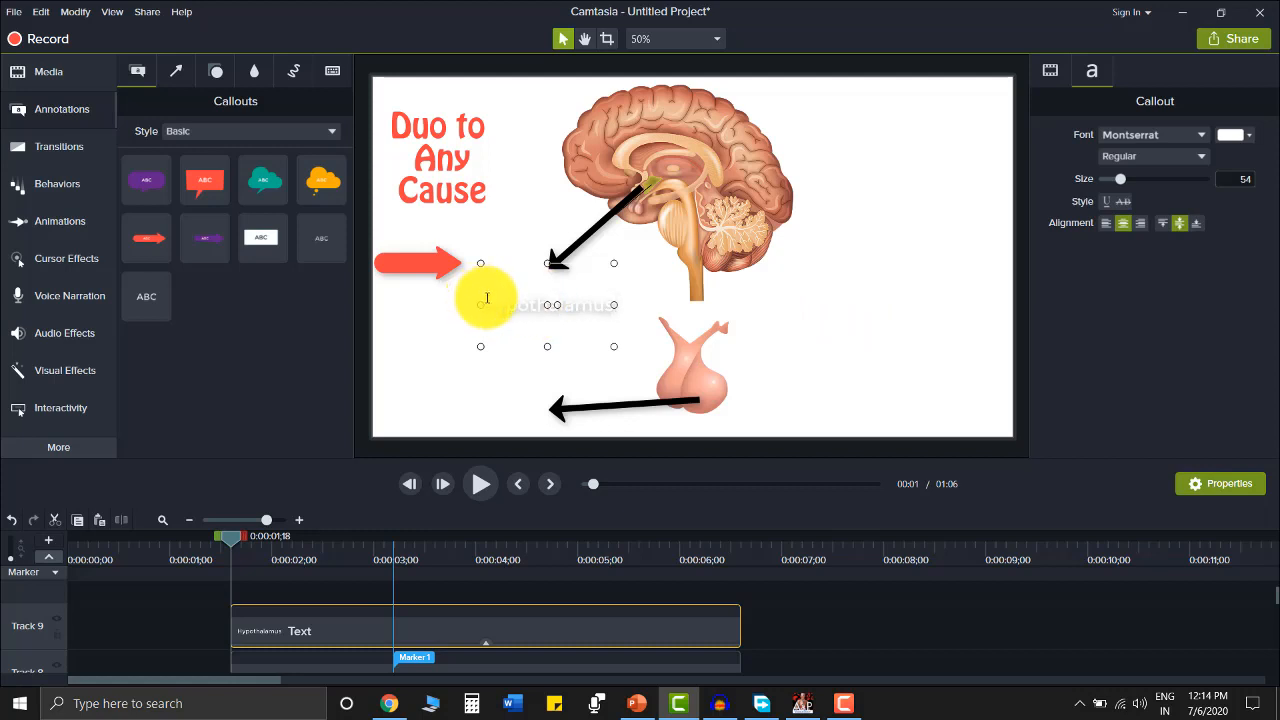
# - Colour the Hypothalamus label green, enlarge its text to size 81 and place it directly under the black arrow's tip
pyautogui.click(1232, 135)
pyautogui.click(1175, 191)
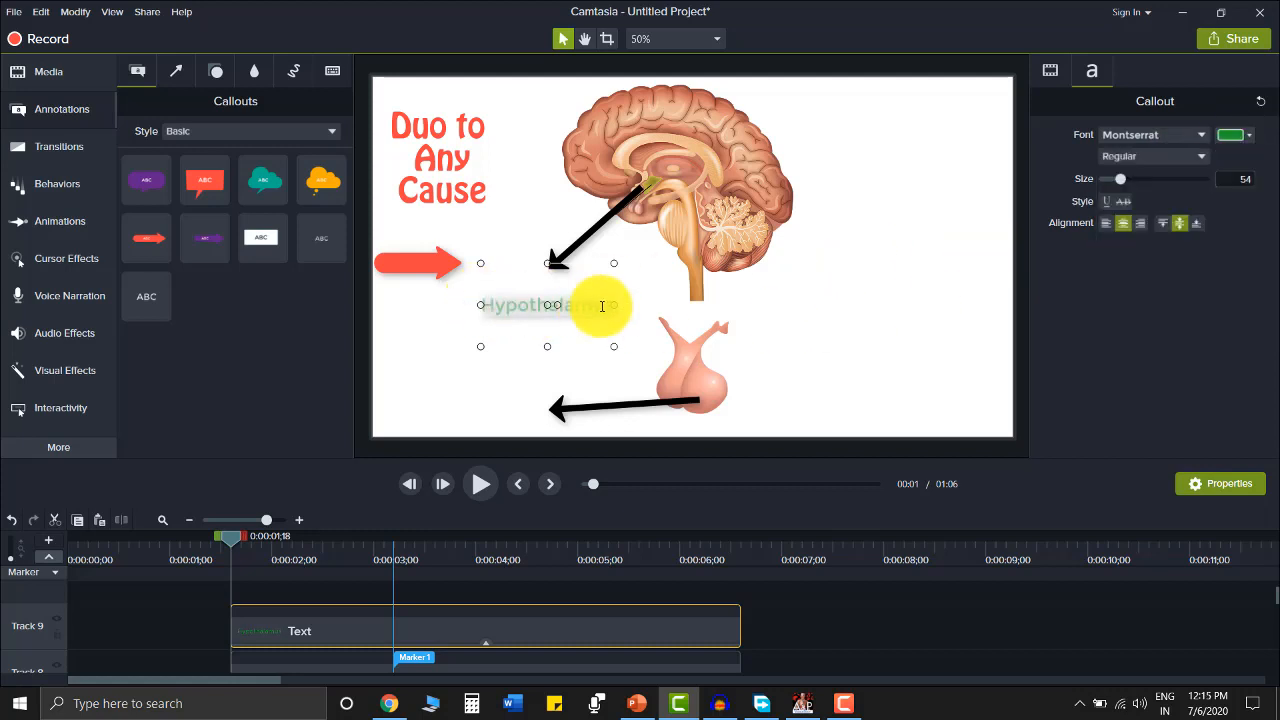
pyautogui.click(840, 325)
pyautogui.click(534, 308)
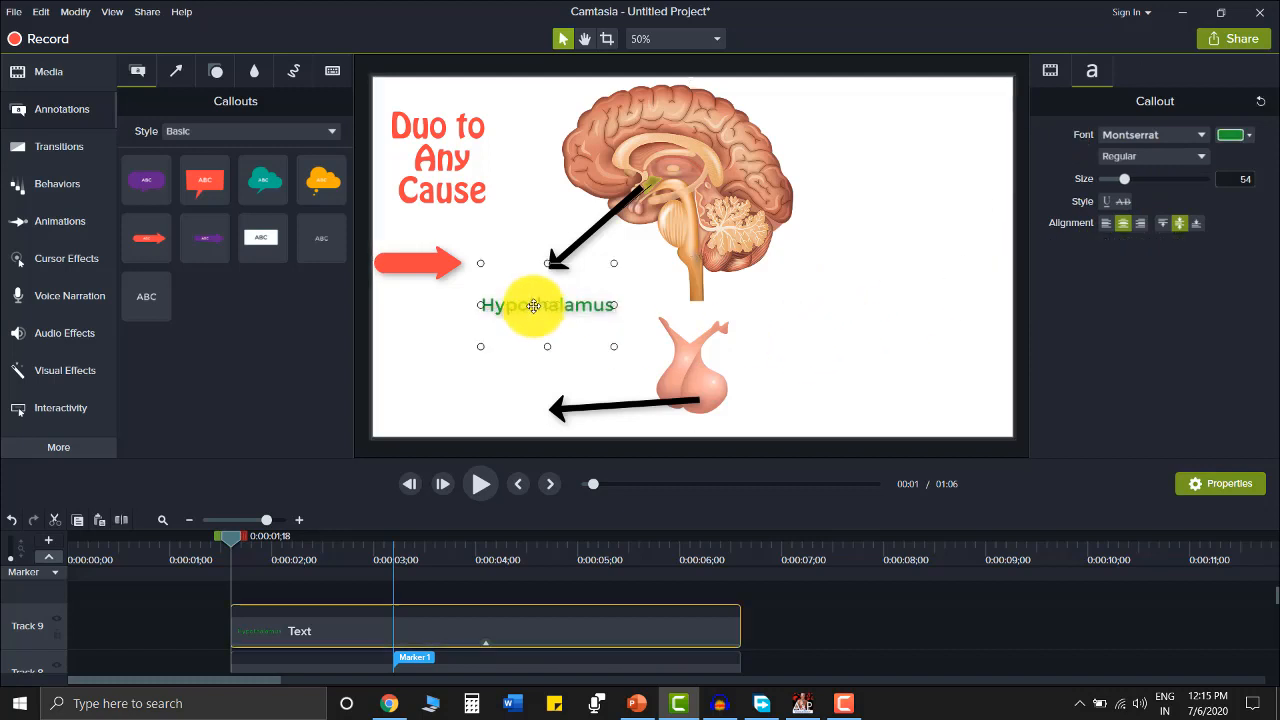
pyautogui.moveTo(581, 311); pyautogui.dragTo(632, 286)
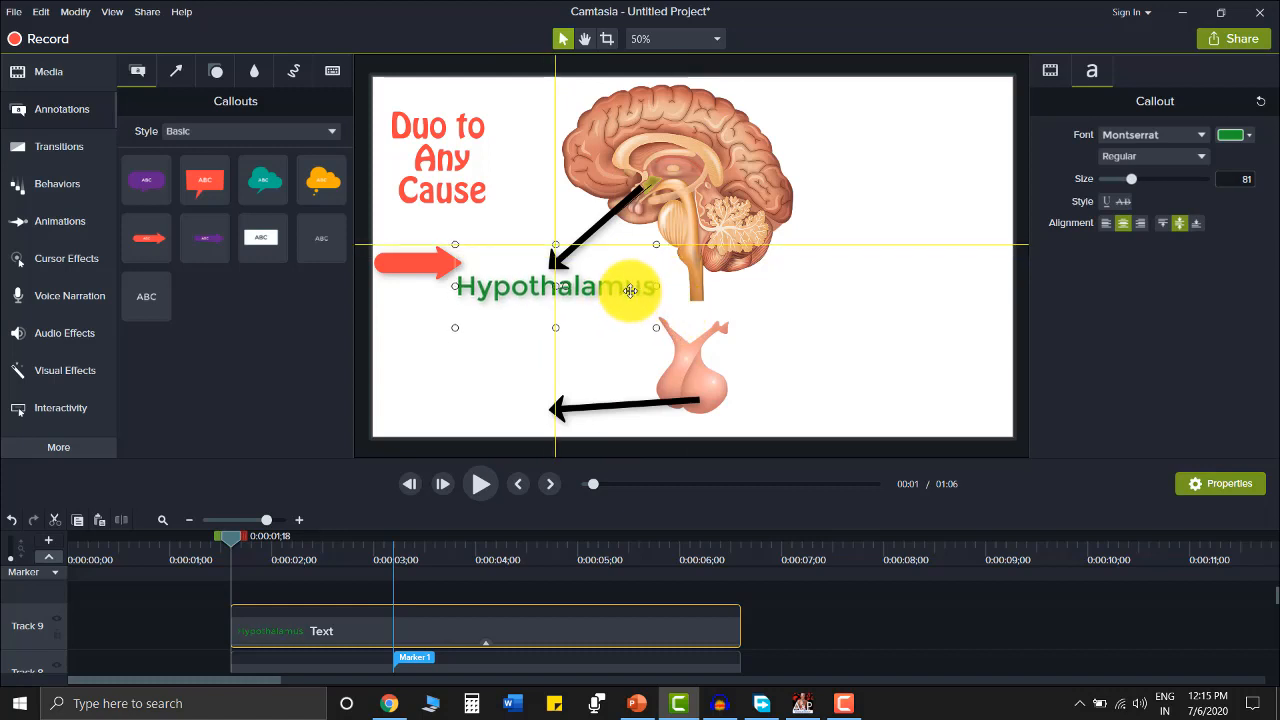
# - Set the Hypothalamus label's font to Lato Black and nudge the label slightly right
pyautogui.click(1175, 137)
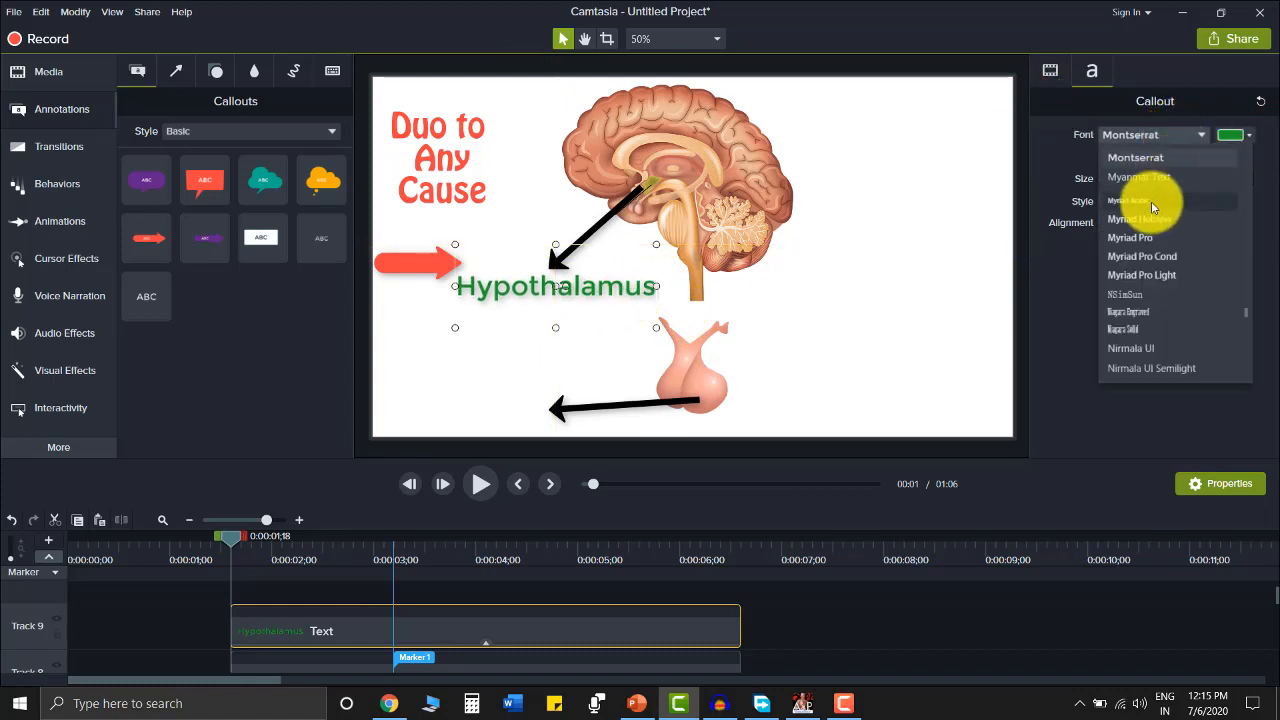
pyautogui.scroll(15, 1152, 204)
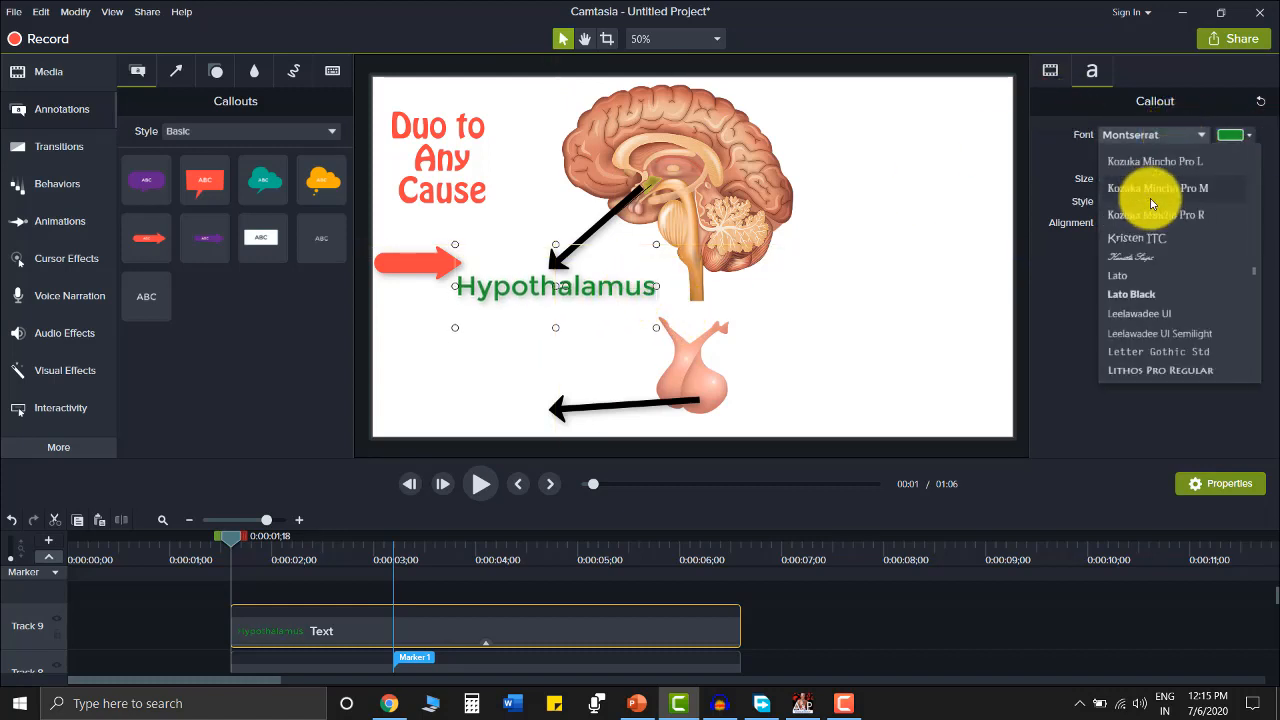
pyautogui.click(1131, 294)
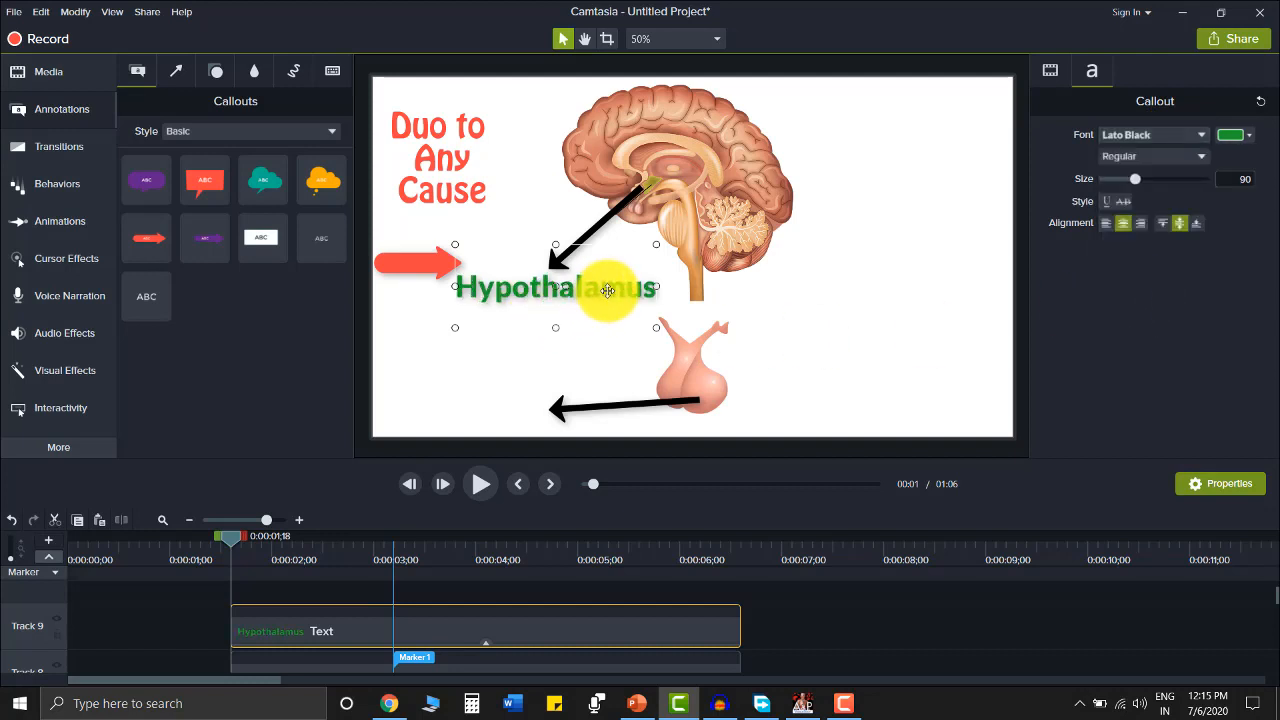
pyautogui.moveTo(606, 290); pyautogui.dragTo(611, 294)
pyautogui.click(735, 311)
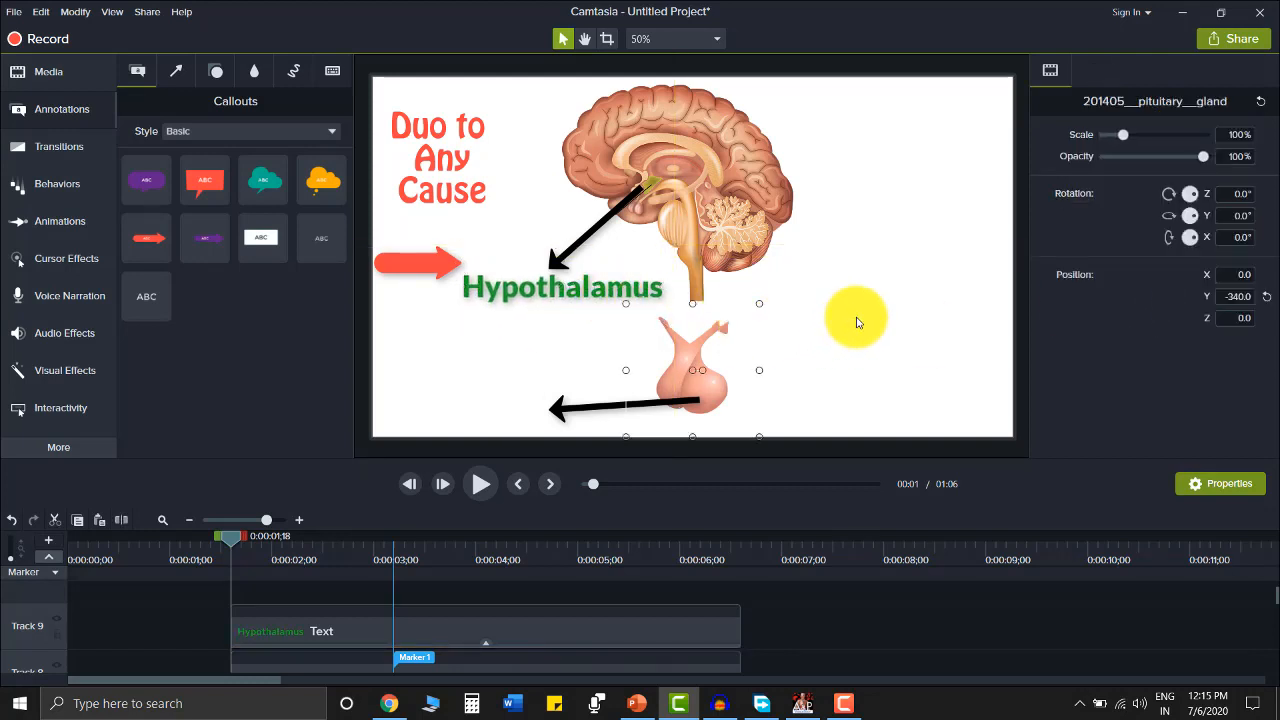
# - Colour the pituitary gland's arrow orange and place a new plain text callout to the left of its tip
pyautogui.click(856, 319)
pyautogui.click(644, 411)
pyautogui.click(846, 363)
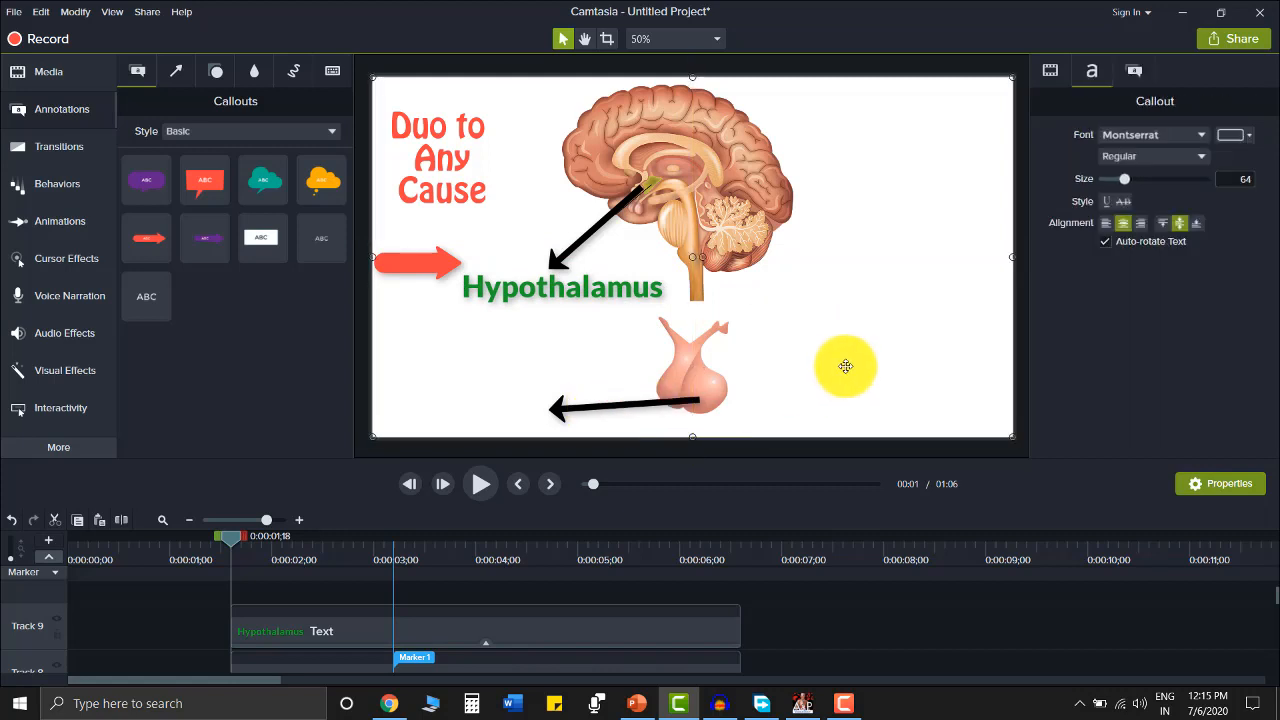
pyautogui.click(691, 400)
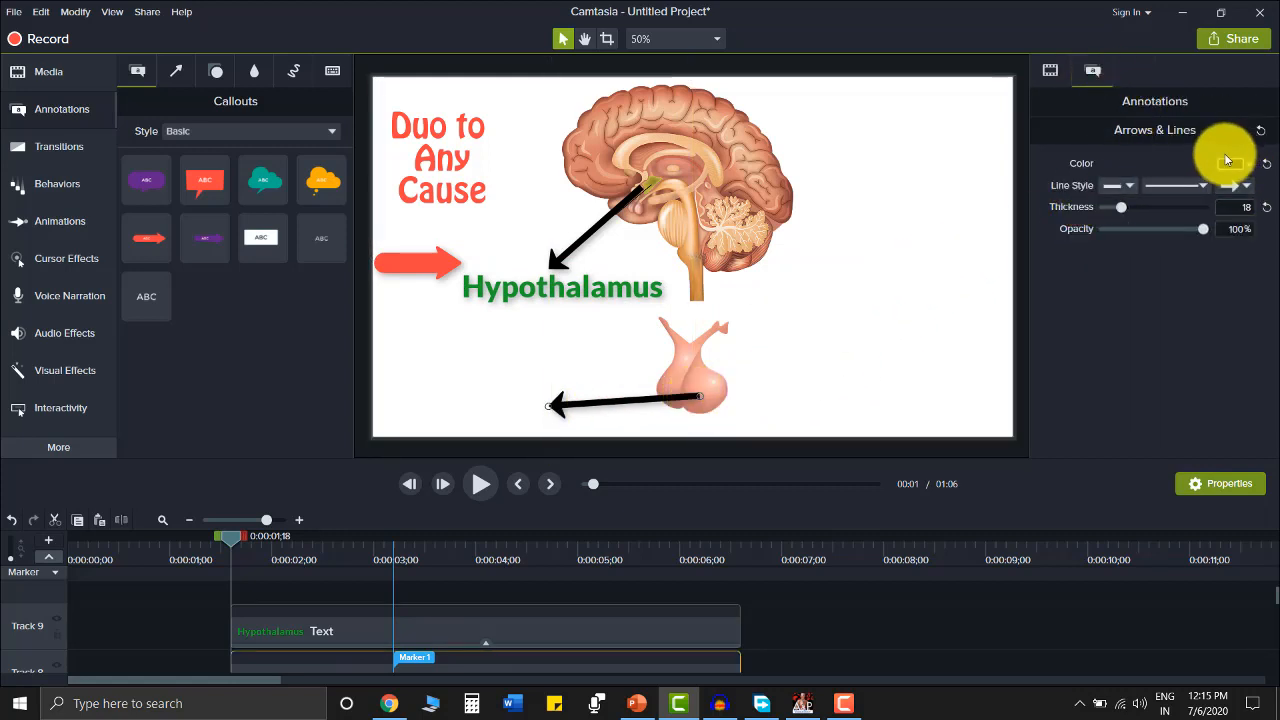
pyautogui.click(1229, 162)
pyautogui.click(1156, 204)
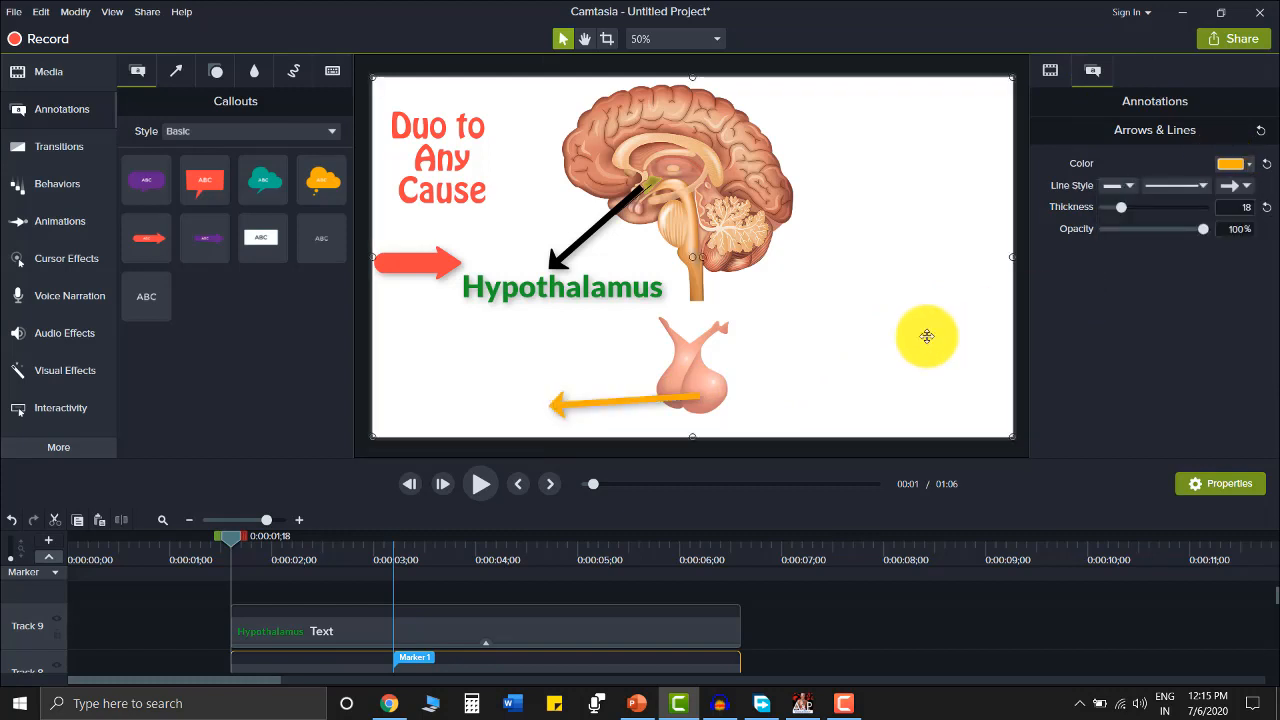
pyautogui.click(920, 337)
pyautogui.moveTo(146, 296); pyautogui.dragTo(482, 369)
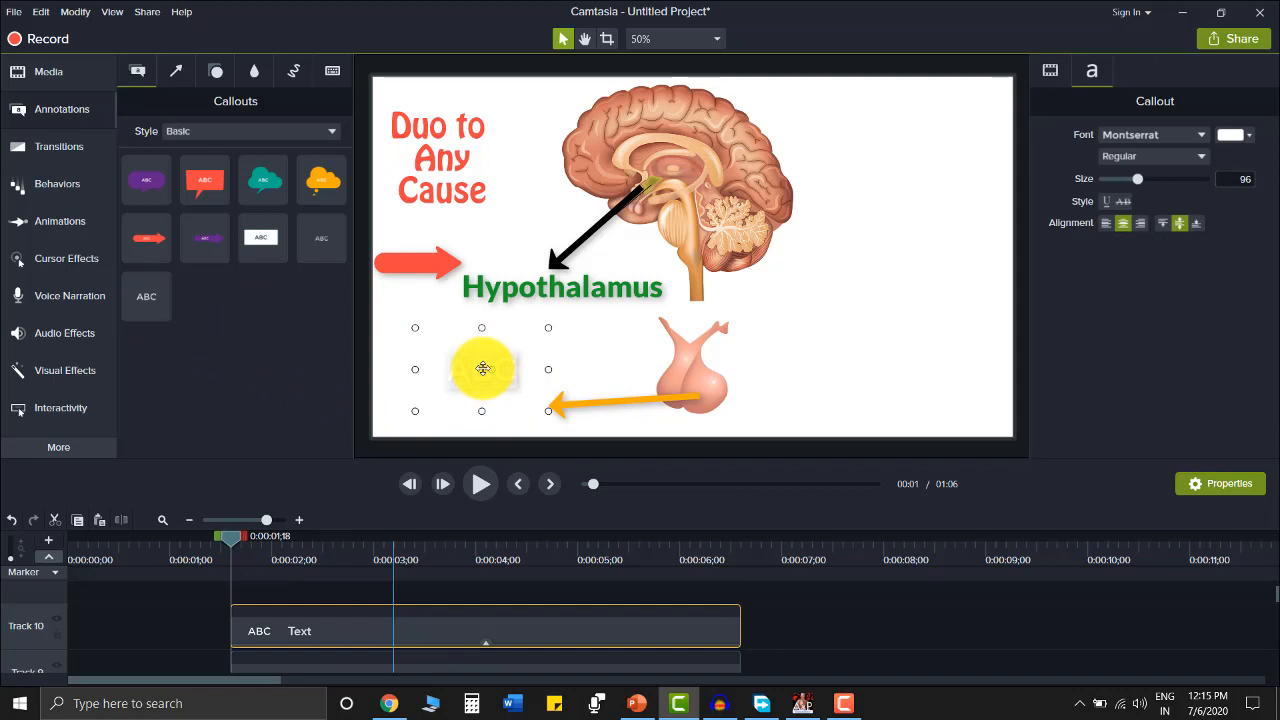
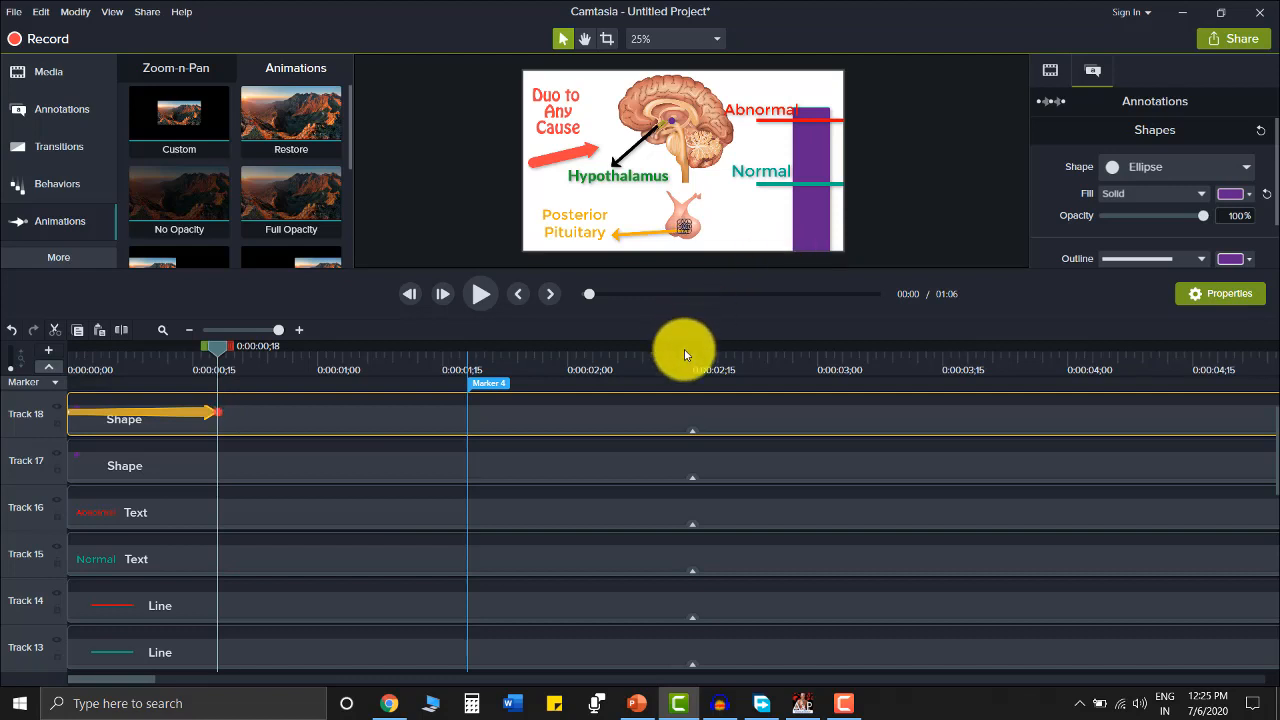
# - Set the easing of the Track 18 shape's animation to Bounce and preview its movement from the timeline's start
pyautogui.rightClick(218, 411)
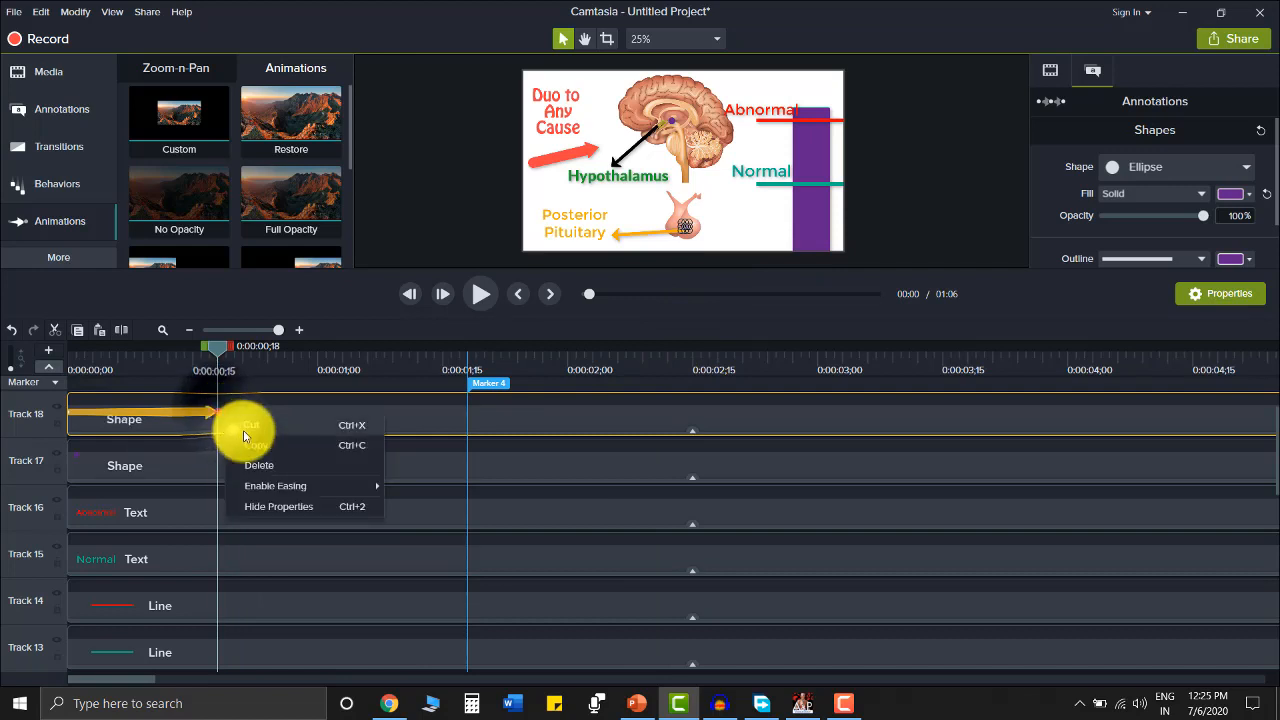
pyautogui.moveTo(280, 486)
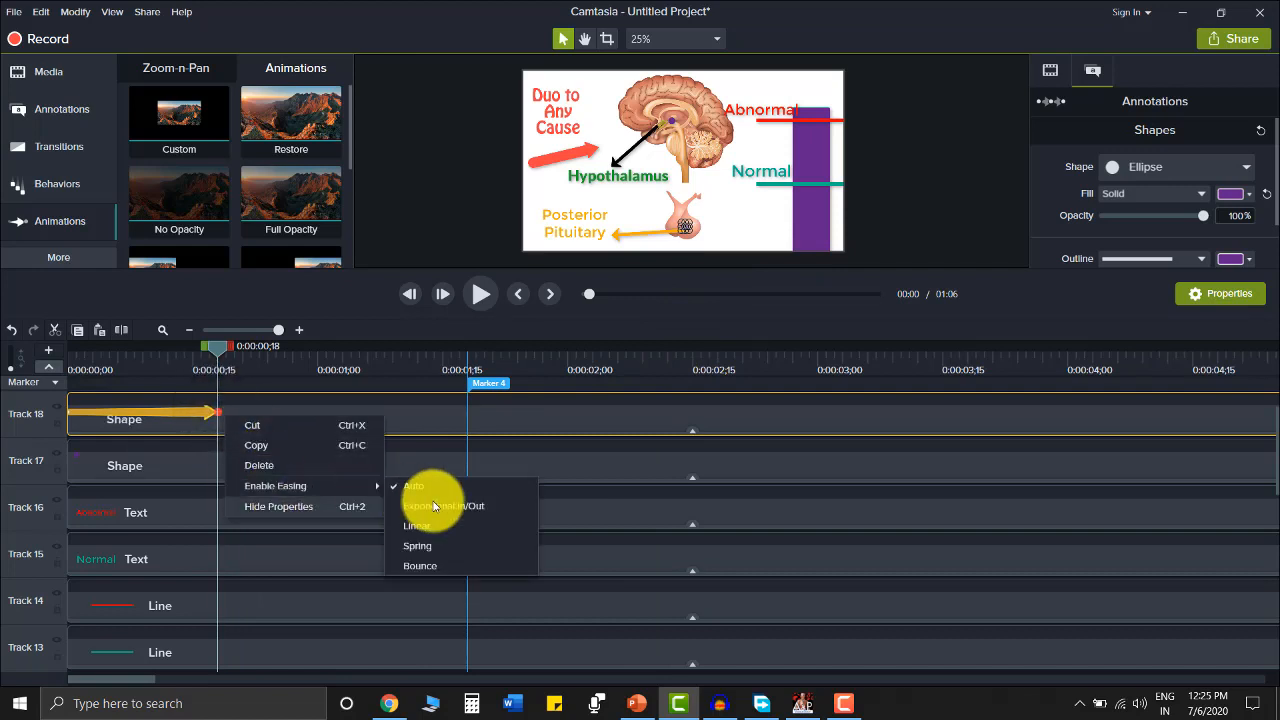
pyautogui.click(420, 566)
pyautogui.moveTo(220, 350); pyautogui.dragTo(104, 362)
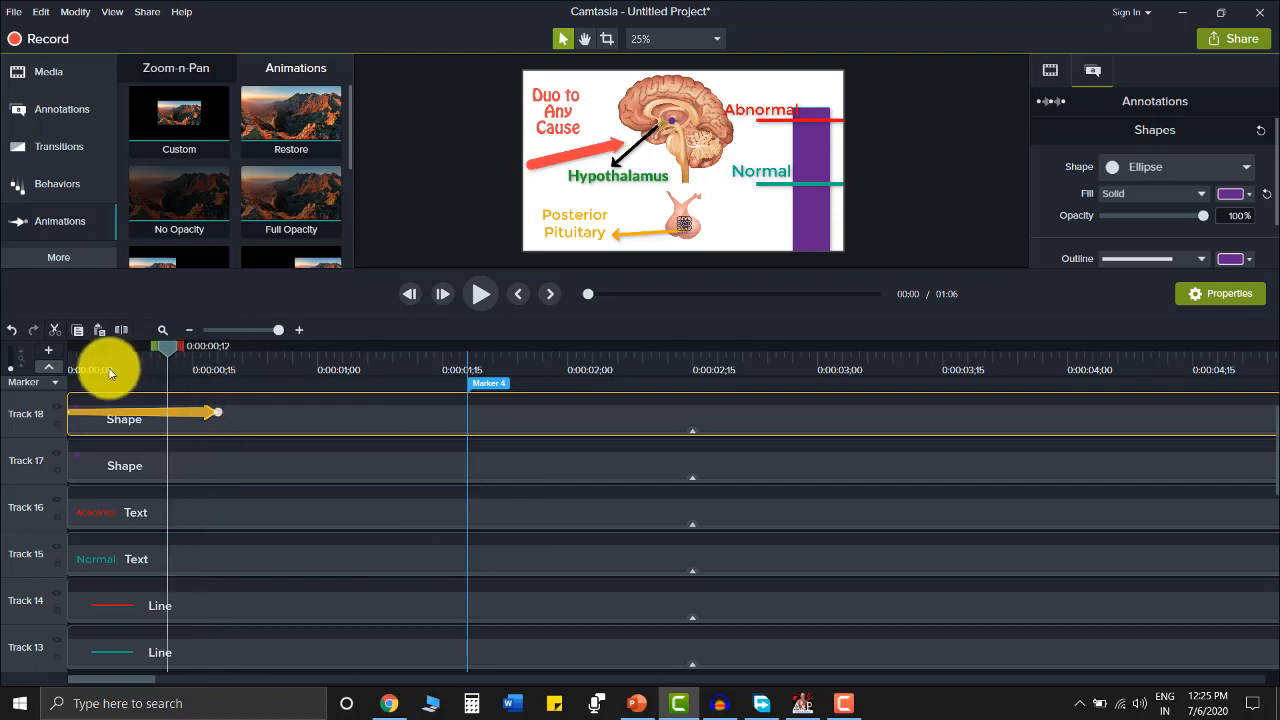
pyautogui.moveTo(2, 375); pyautogui.dragTo(2, 372)
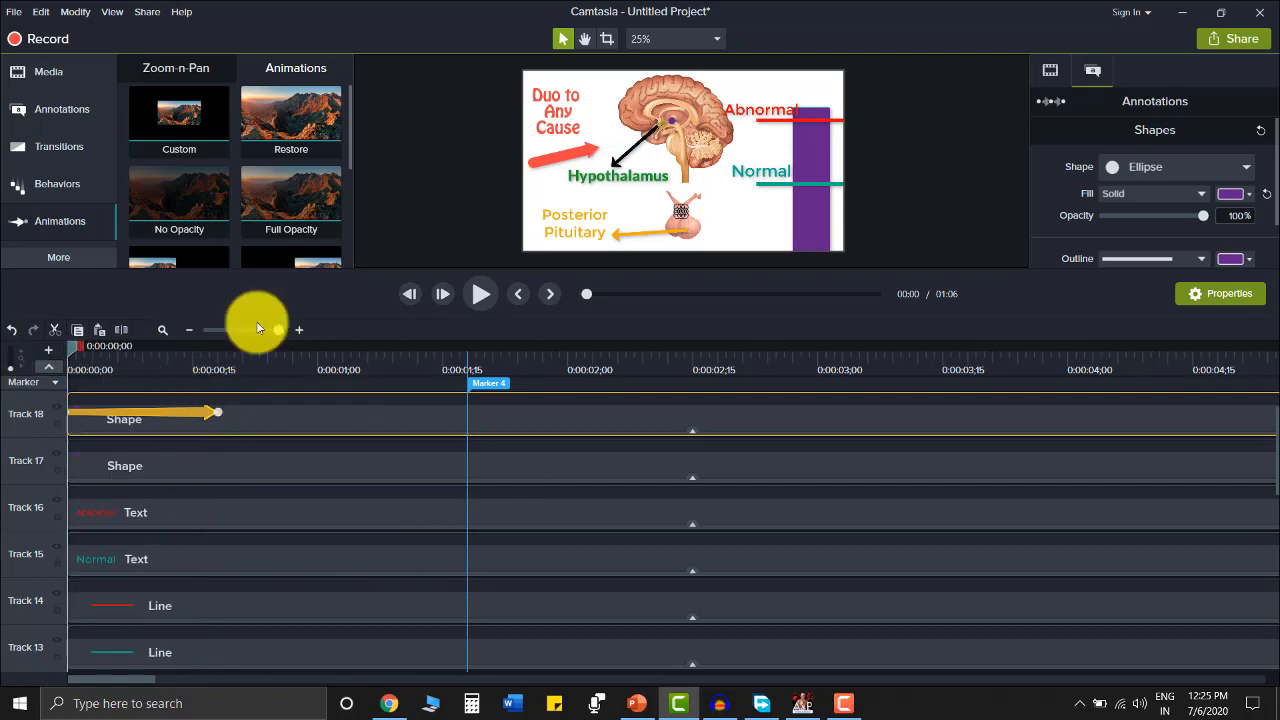
pyautogui.click(481, 295)
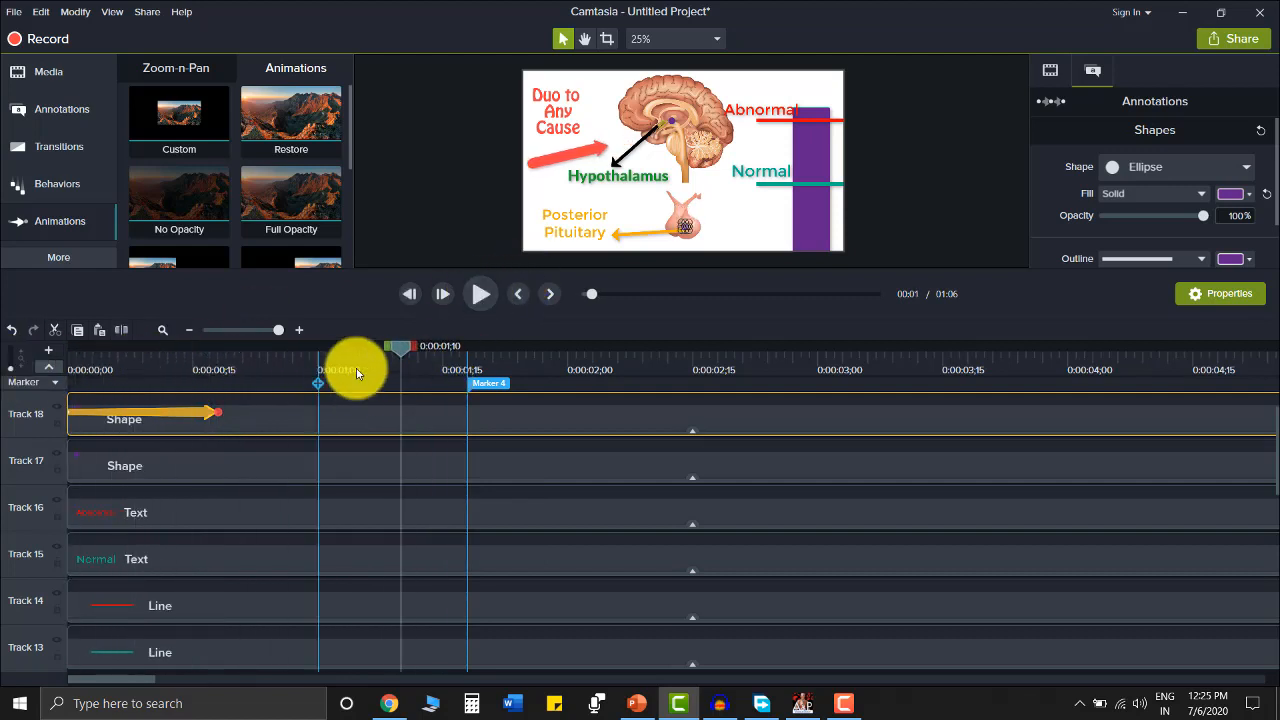
pyautogui.moveTo(406, 347); pyautogui.dragTo(29, 372)
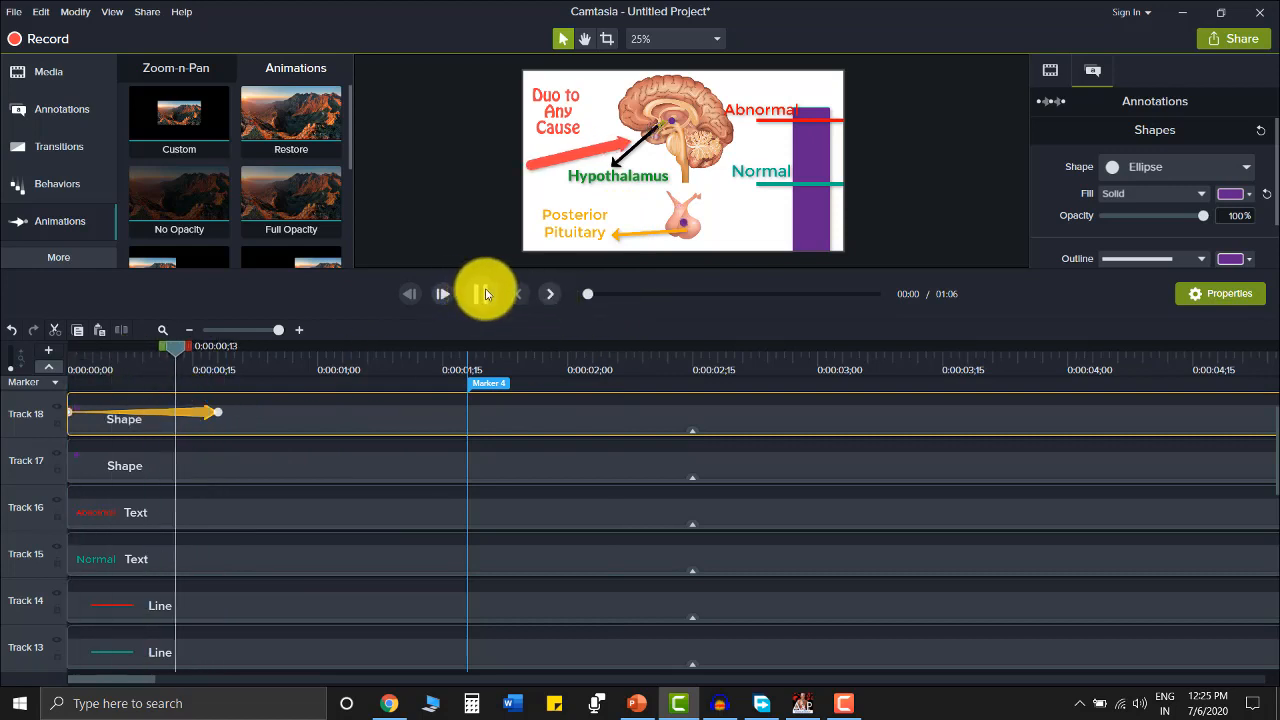
pyautogui.click(324, 344)
pyautogui.moveTo(324, 344); pyautogui.dragTo(18, 407)
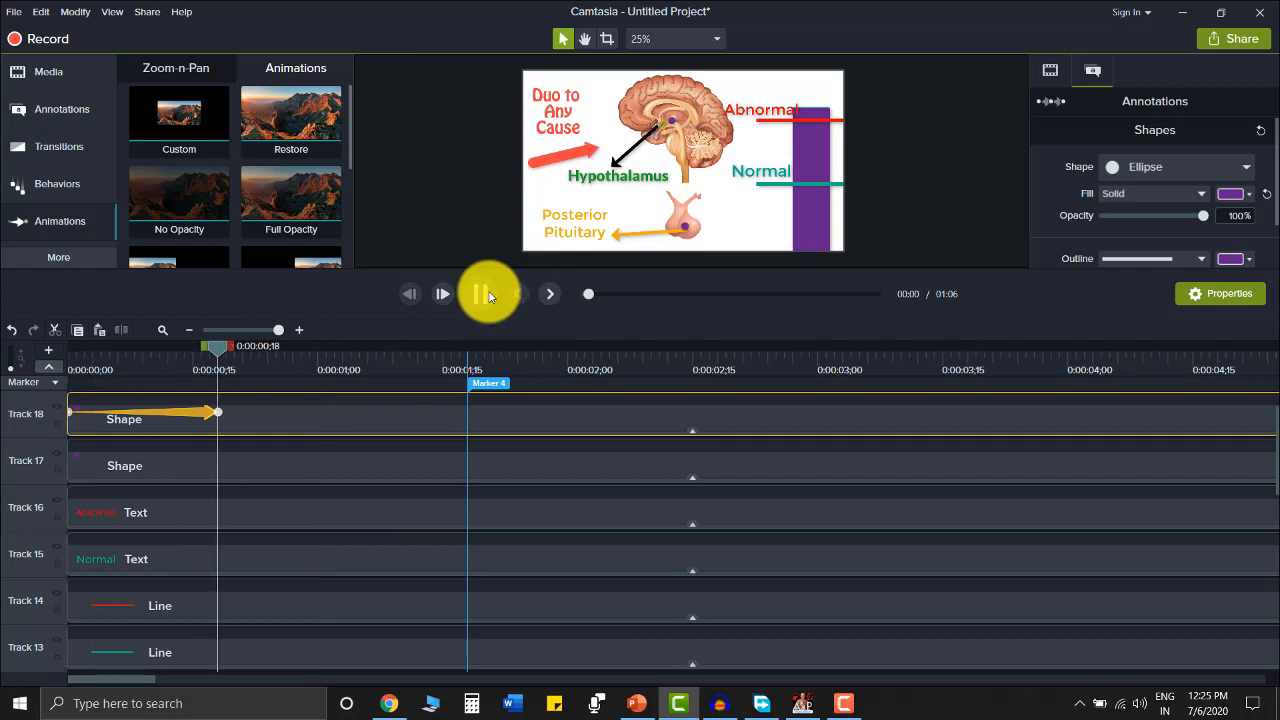
pyautogui.moveTo(286, 345); pyautogui.dragTo(14, 371)
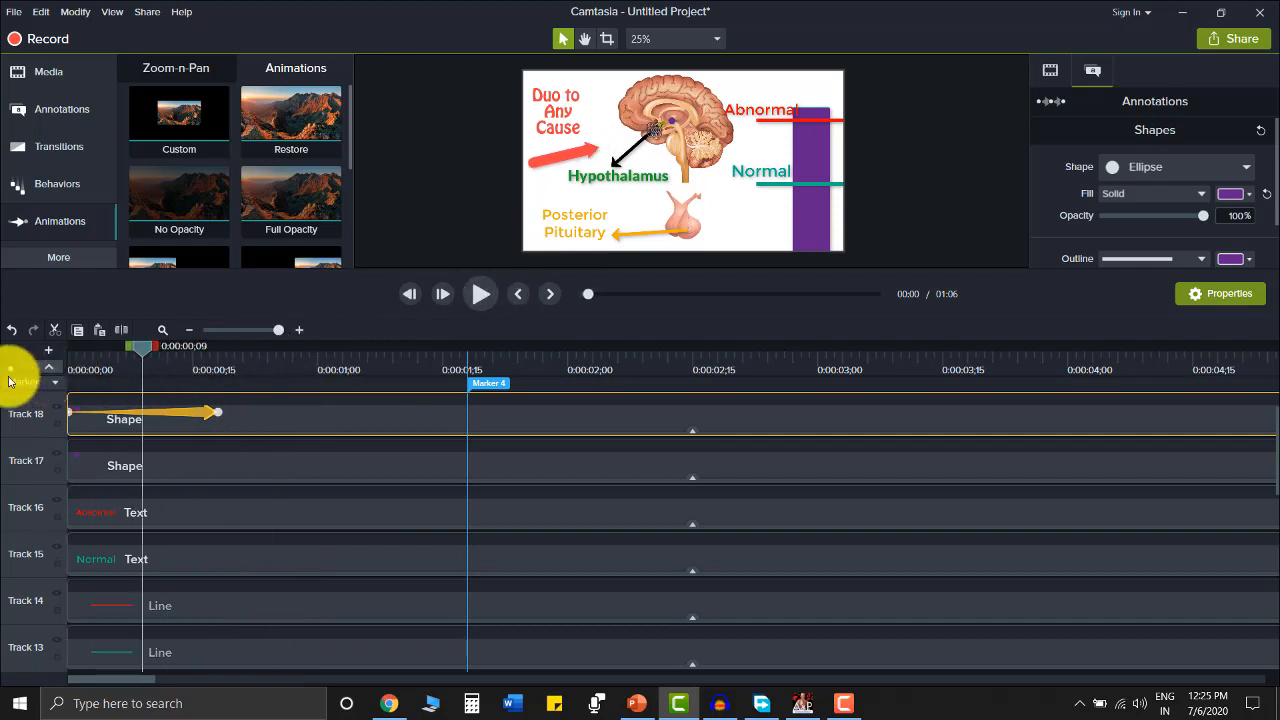
pyautogui.click(478, 294)
# - Switch the Track 18 shape animation's easing to Spring and preview it from the timeline's start
pyautogui.moveTo(105, 362); pyautogui.dragTo(220, 411)
pyautogui.rightClick(228, 418)
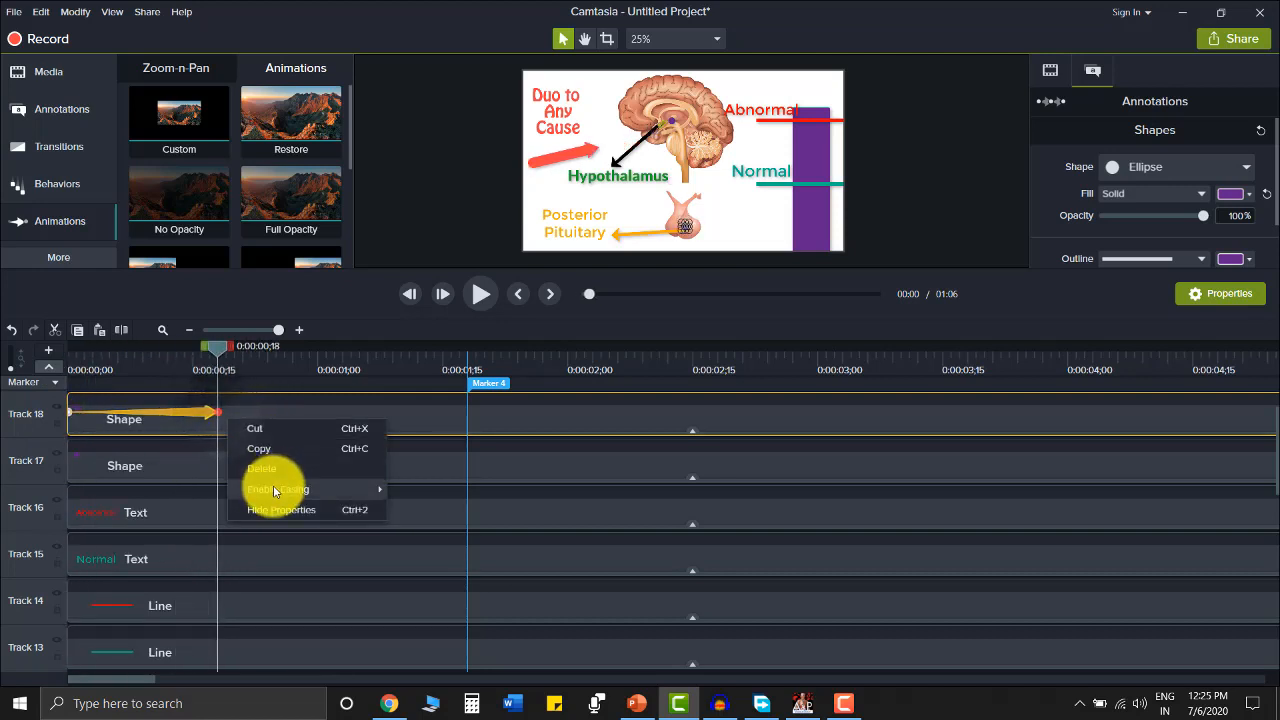
pyautogui.moveTo(278, 488)
pyautogui.click(427, 551)
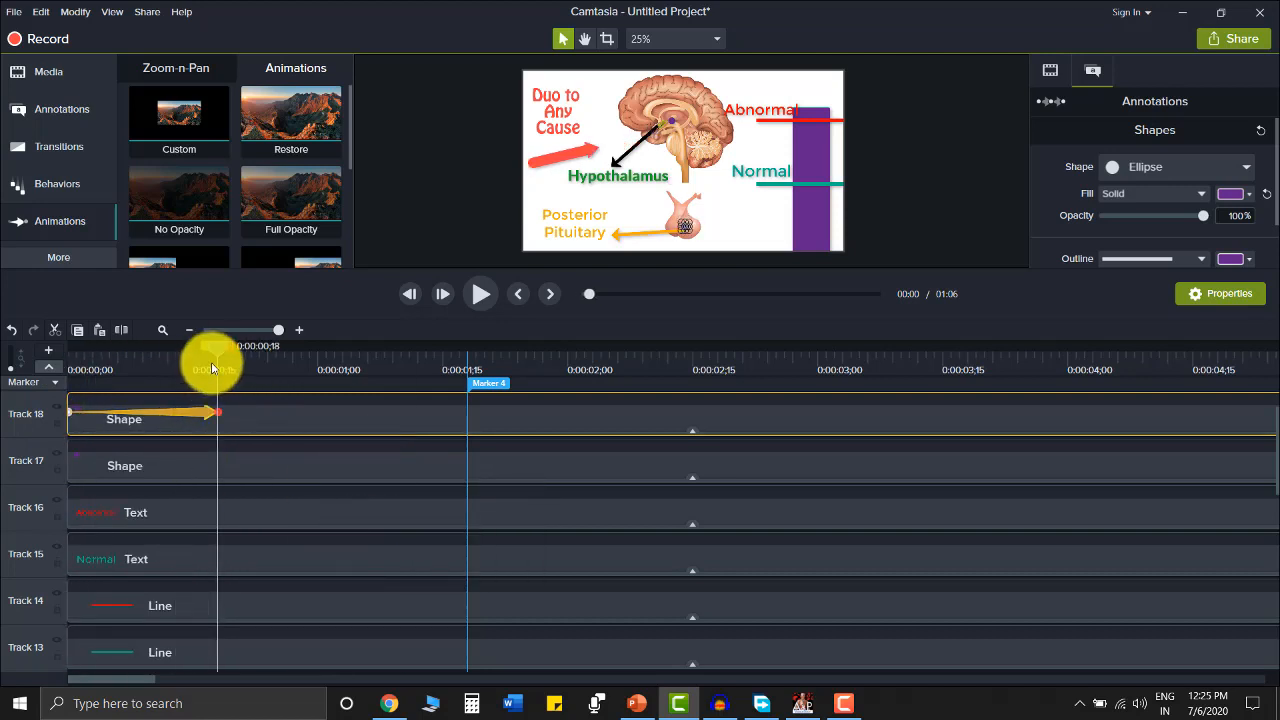
pyautogui.moveTo(208, 358); pyautogui.dragTo(14, 366)
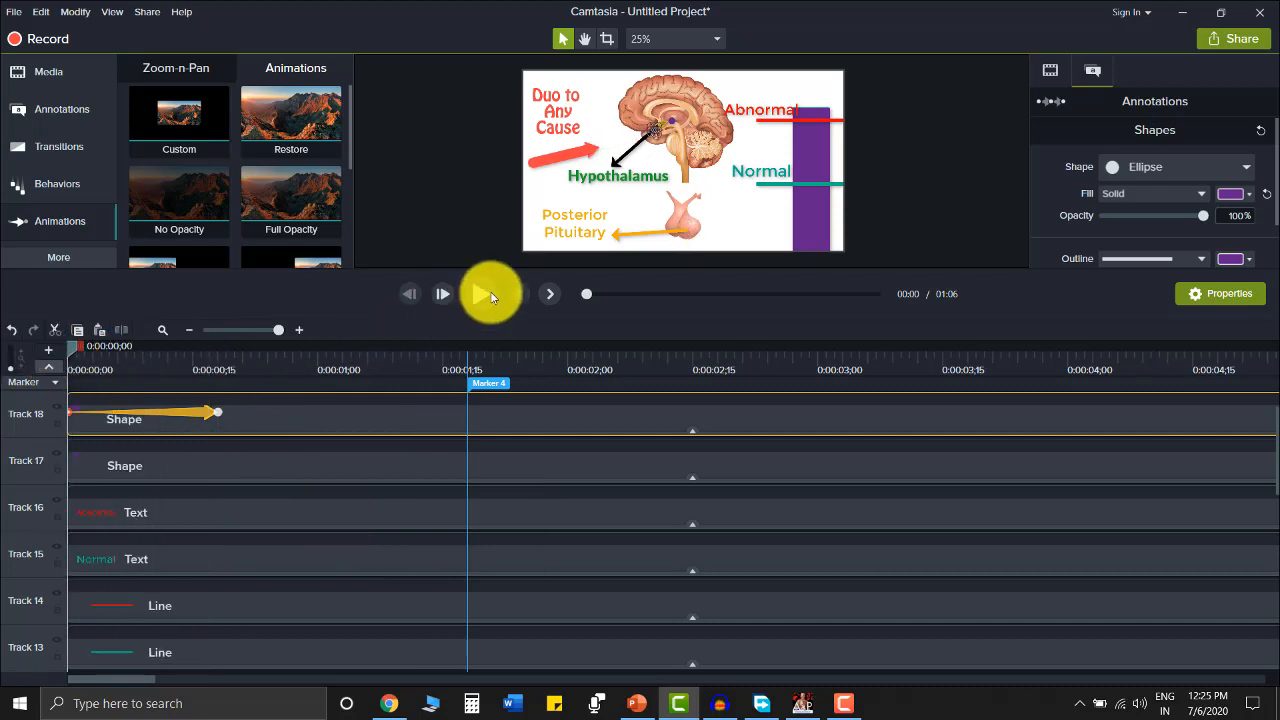
pyautogui.click(482, 295)
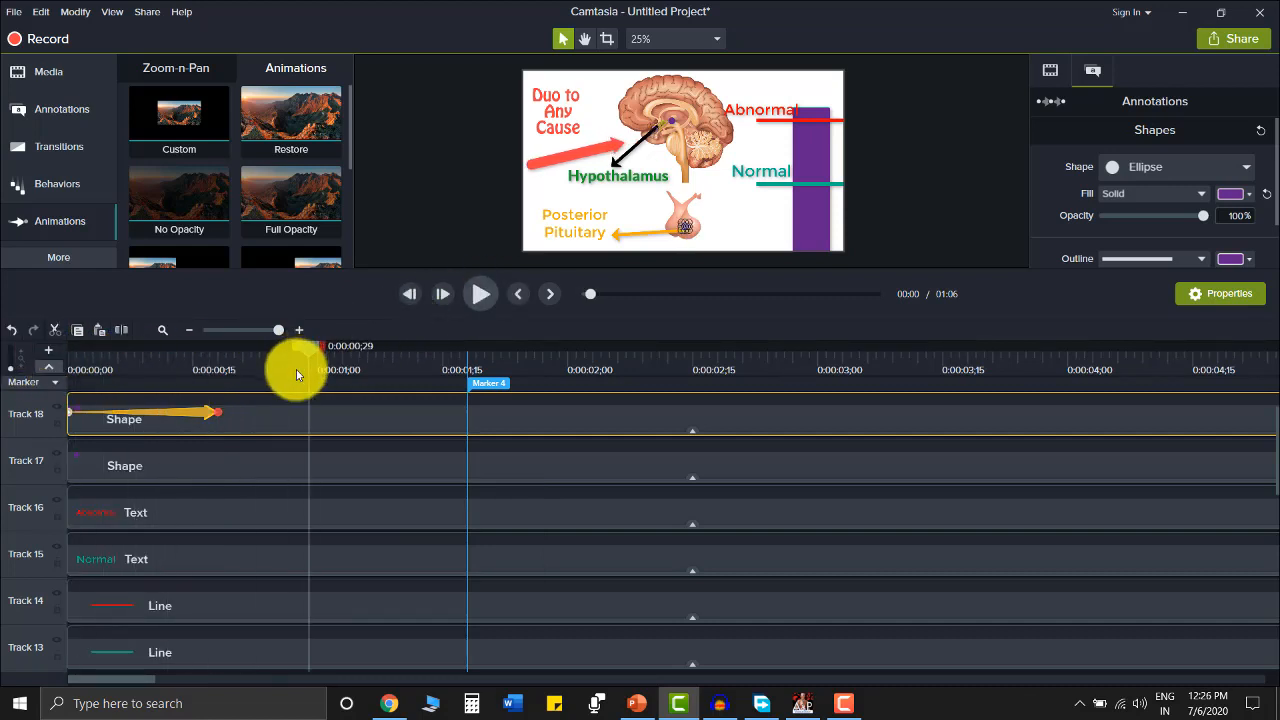
# - Change the Track 18 shape animation's easing to Linear and play it back from the timeline's start
pyautogui.click(215, 411)
pyautogui.rightClick(215, 411)
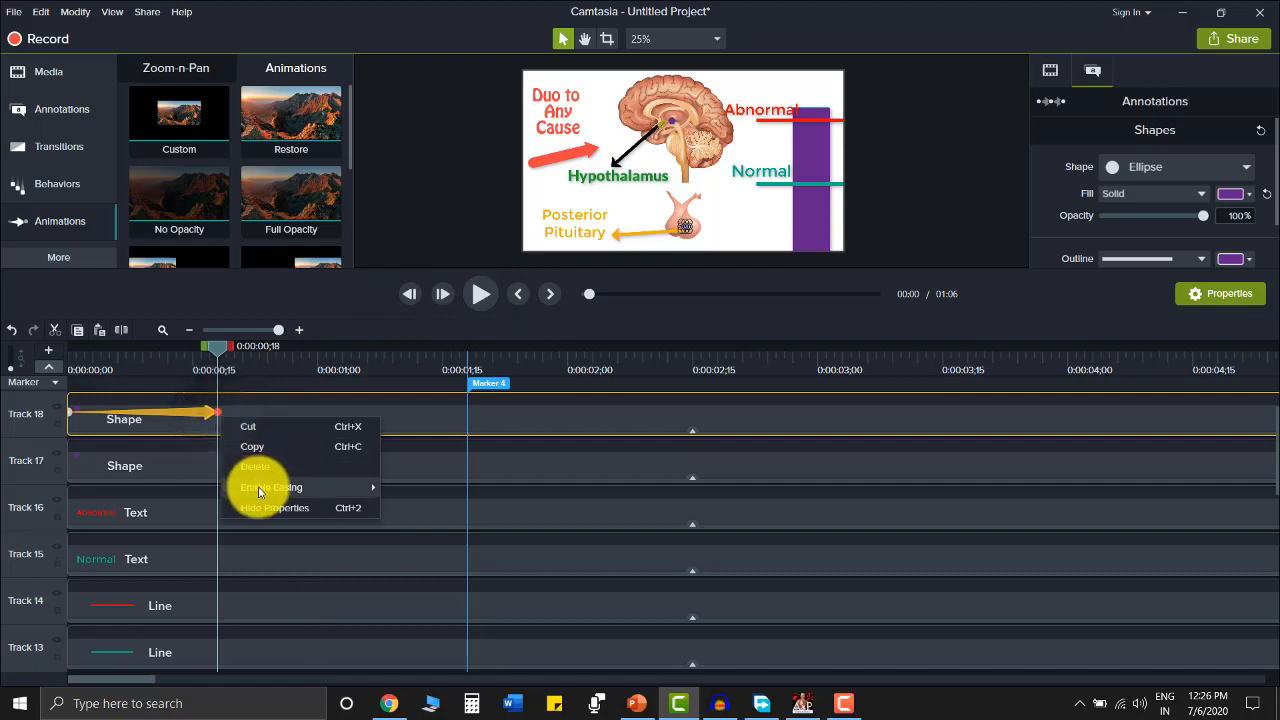
pyautogui.moveTo(271, 487)
pyautogui.click(435, 526)
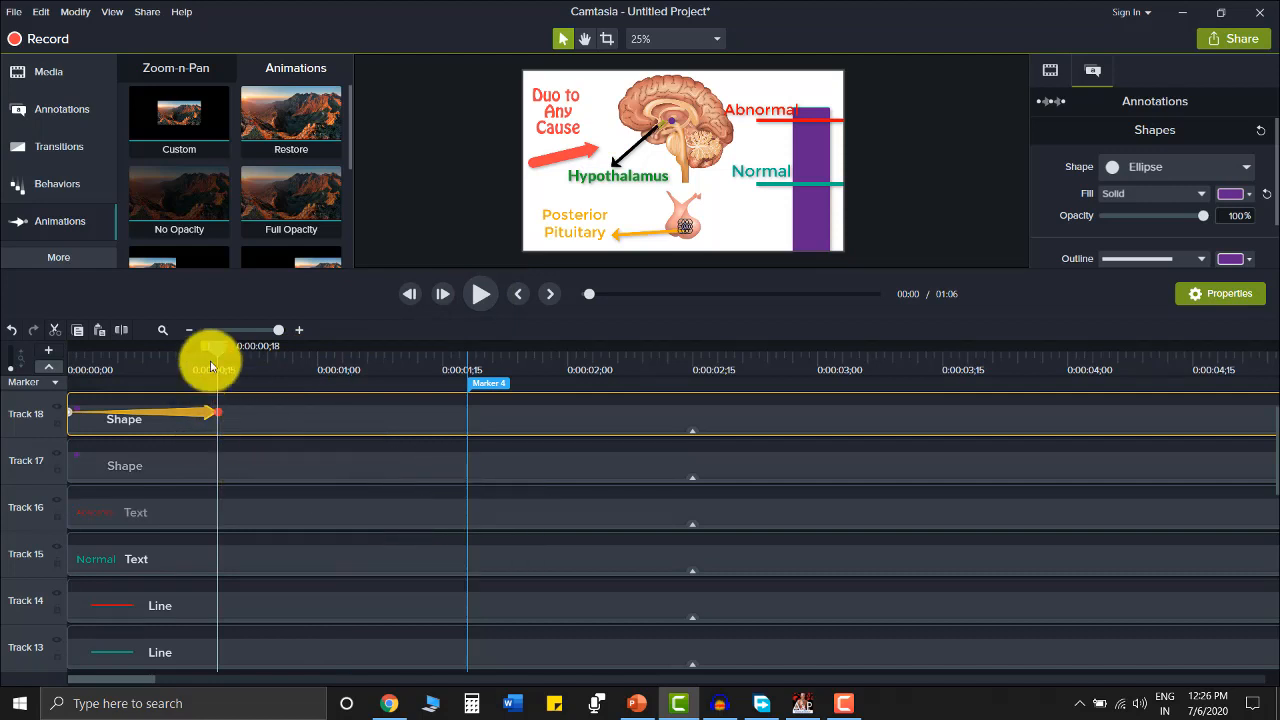
pyautogui.moveTo(220, 360); pyautogui.dragTo(40, 360)
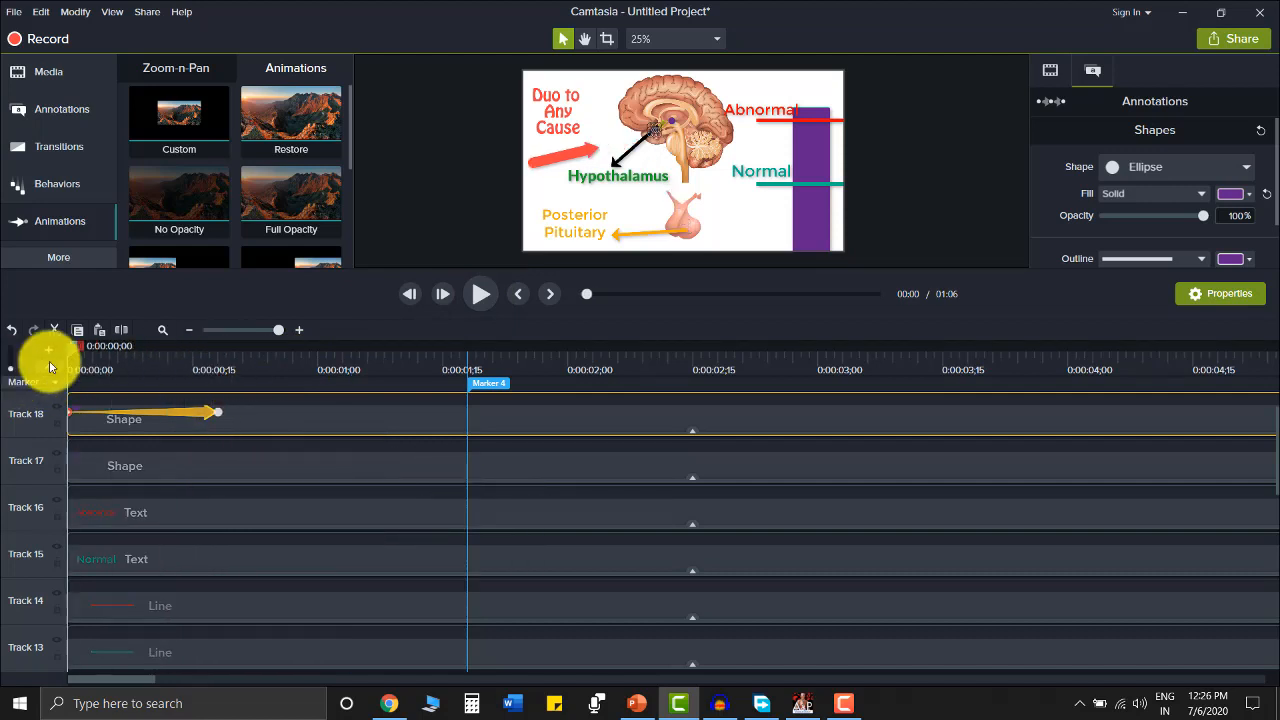
pyautogui.click(483, 292)
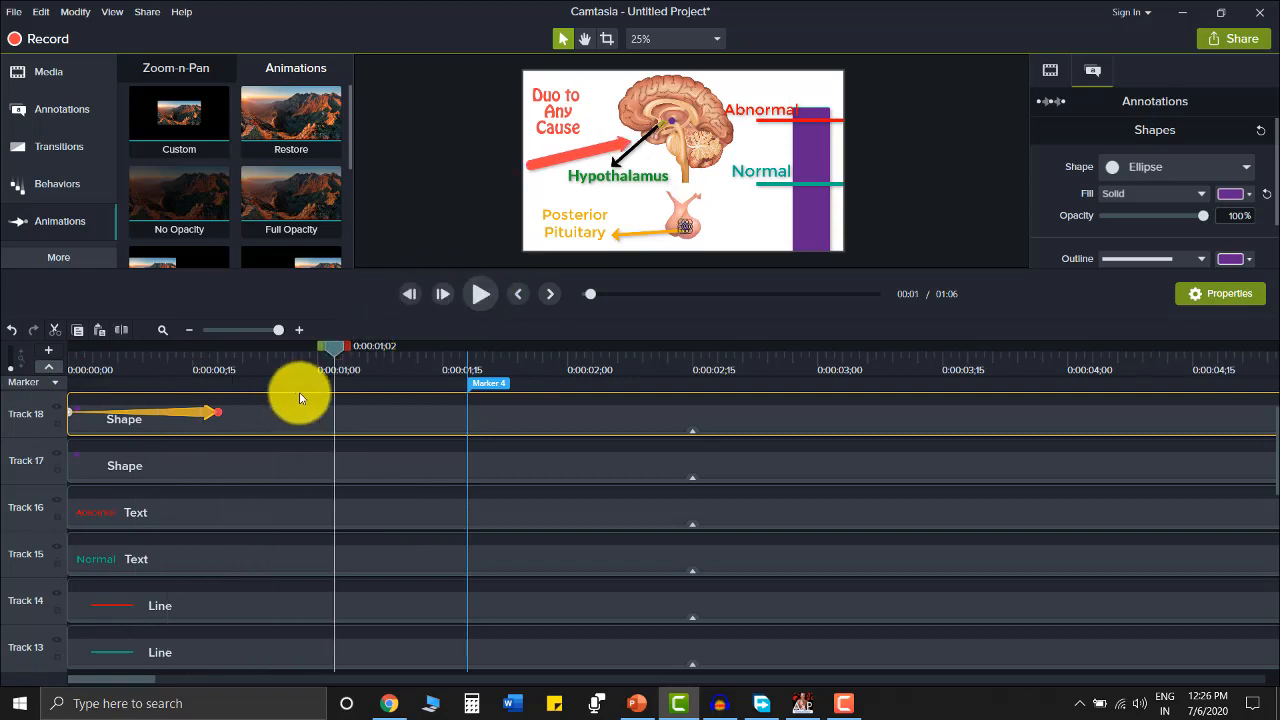
# - Add a timeline marker at 0:00:00;24 and return the playhead to the end of the shape's animation at 0:00:00;18
pyautogui.moveTo(343, 338); pyautogui.dragTo(217, 376)
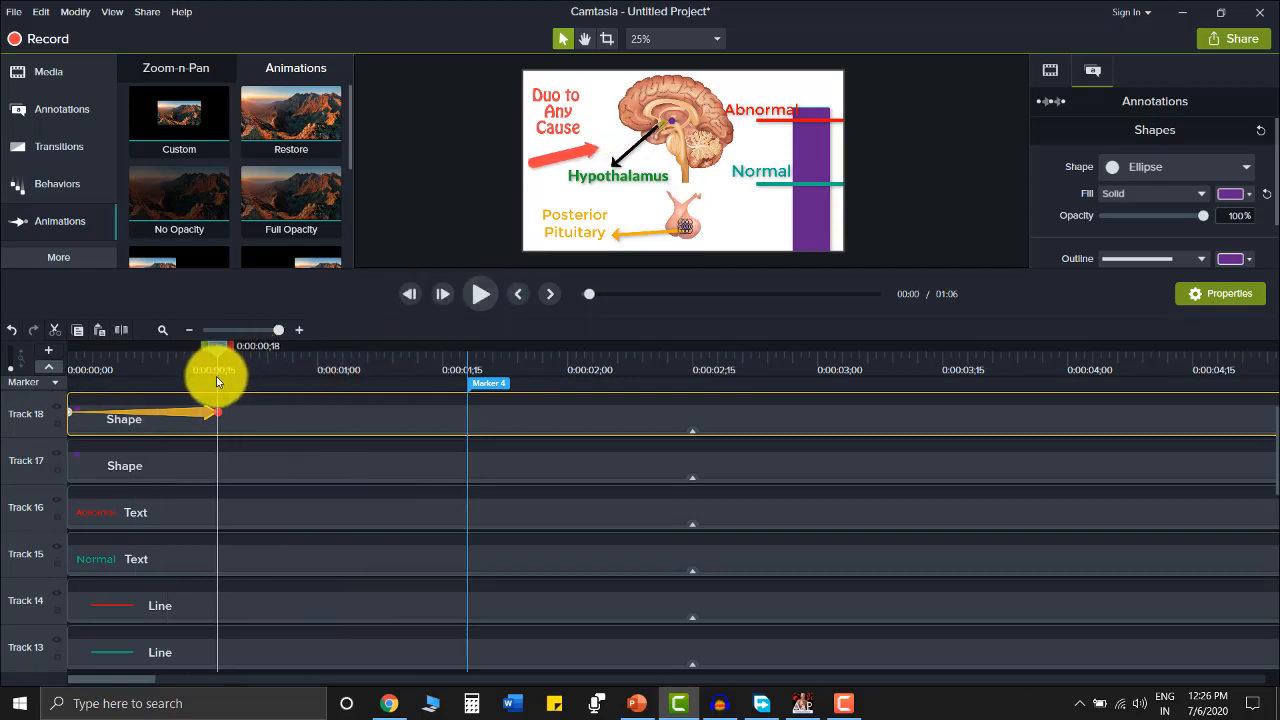
pyautogui.click(271, 409)
pyautogui.press('m')
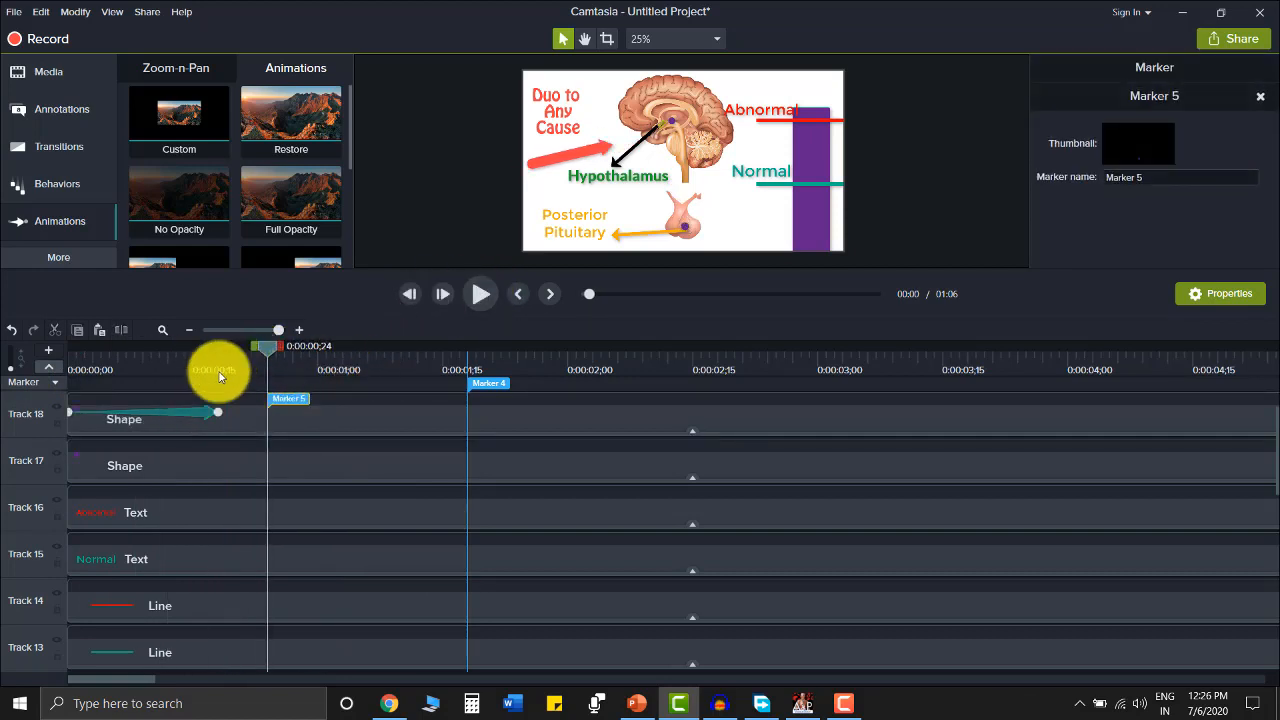
pyautogui.moveTo(265, 350); pyautogui.dragTo(216, 376)
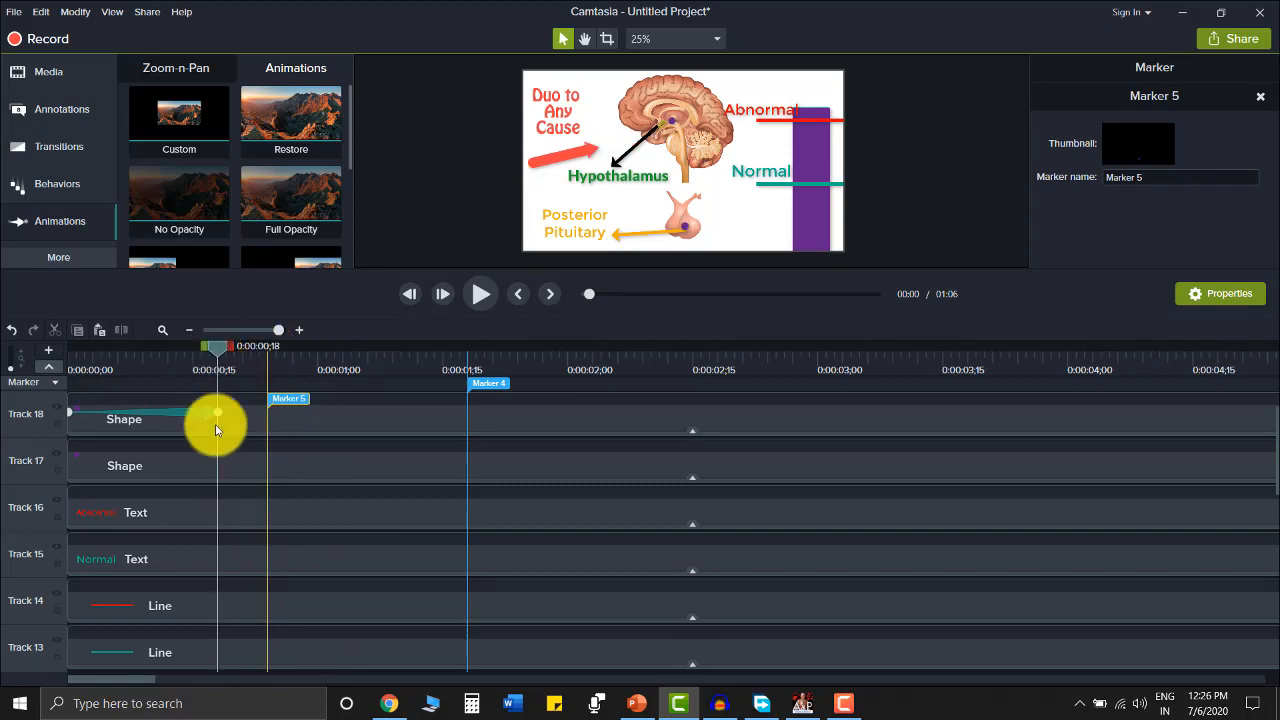
# - Split the Track 18 shape clip at 0:00:00;18 and delete the part after the split
pyautogui.click(245, 421)
pyautogui.press('s')
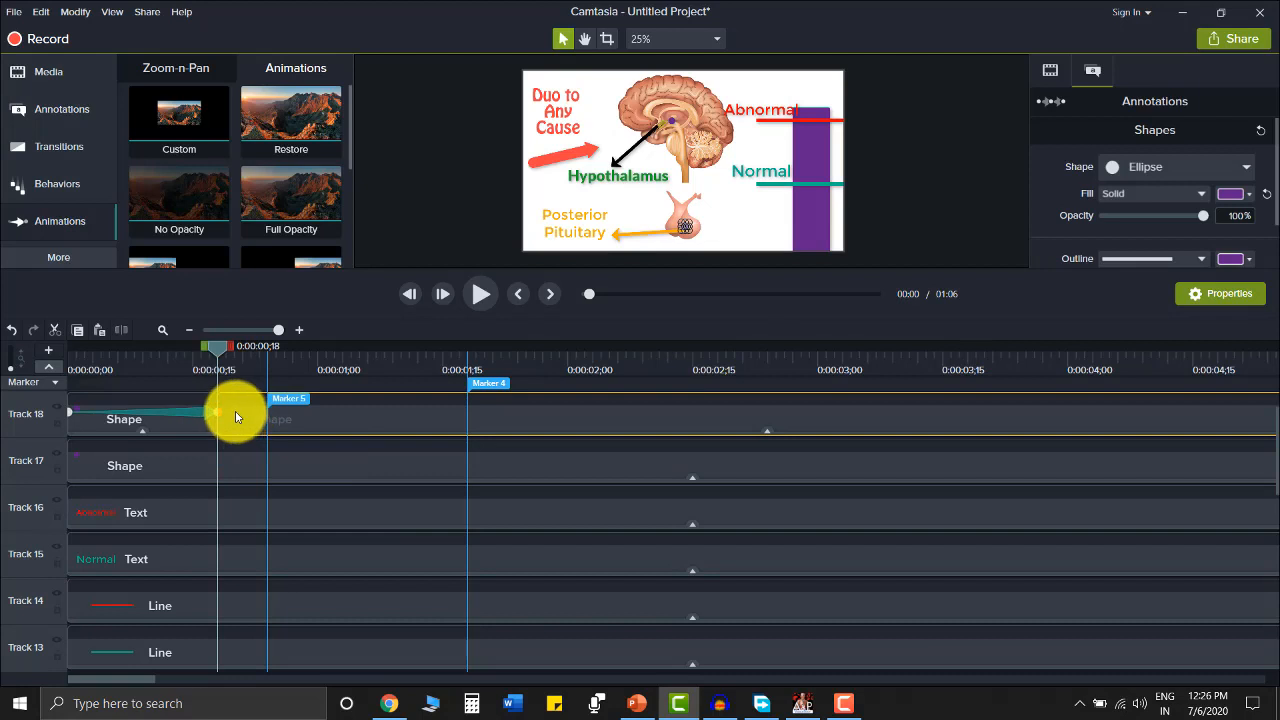
pyautogui.press('Delete')
# - Duplicate the trimmed animated shape clip and place the copy directly after the original on Track 18
pyautogui.click(190, 428)
pyautogui.hotkey('ctrl', 'c')
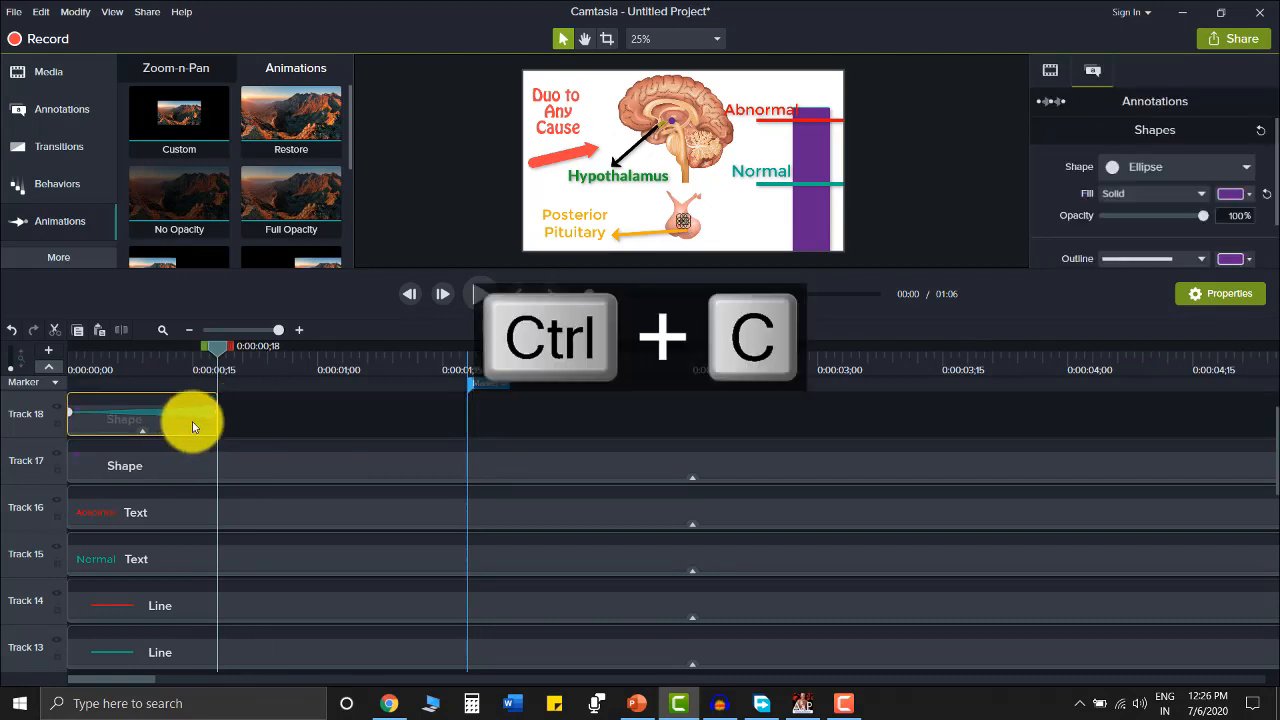
pyautogui.hotkey('ctrl', 'v')
pyautogui.scroll(-5, 250, 460)
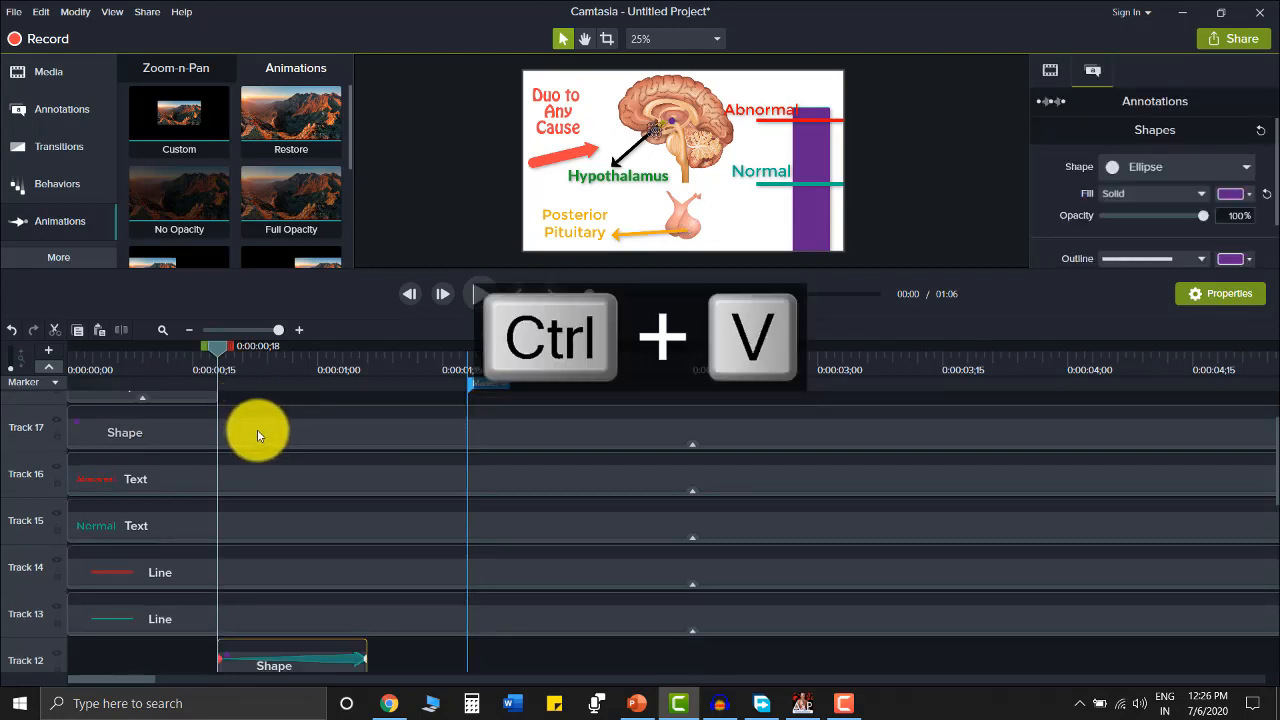
pyautogui.scroll(1, 274, 505)
pyautogui.moveTo(248, 509); pyautogui.dragTo(282, 413)
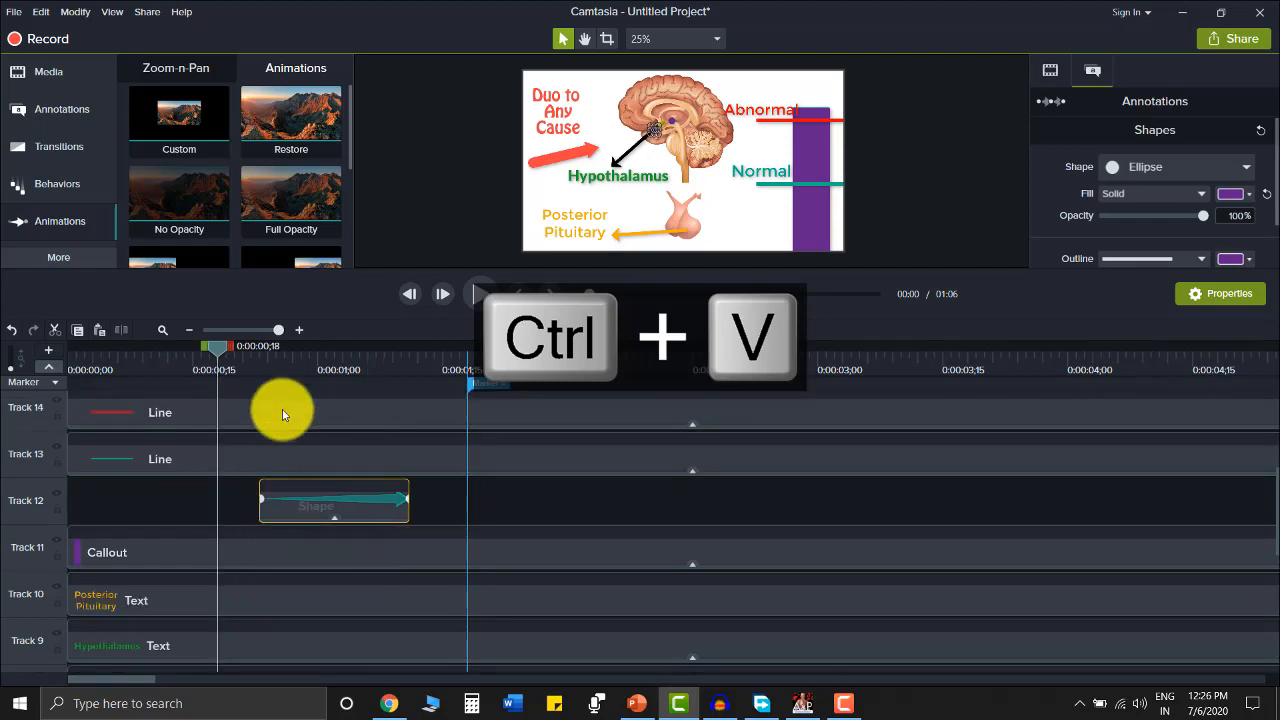
pyautogui.moveTo(282, 322); pyautogui.dragTo(232, 474)
# - Lock the empty Track 12
pyautogui.scroll(-3, 112, 551)
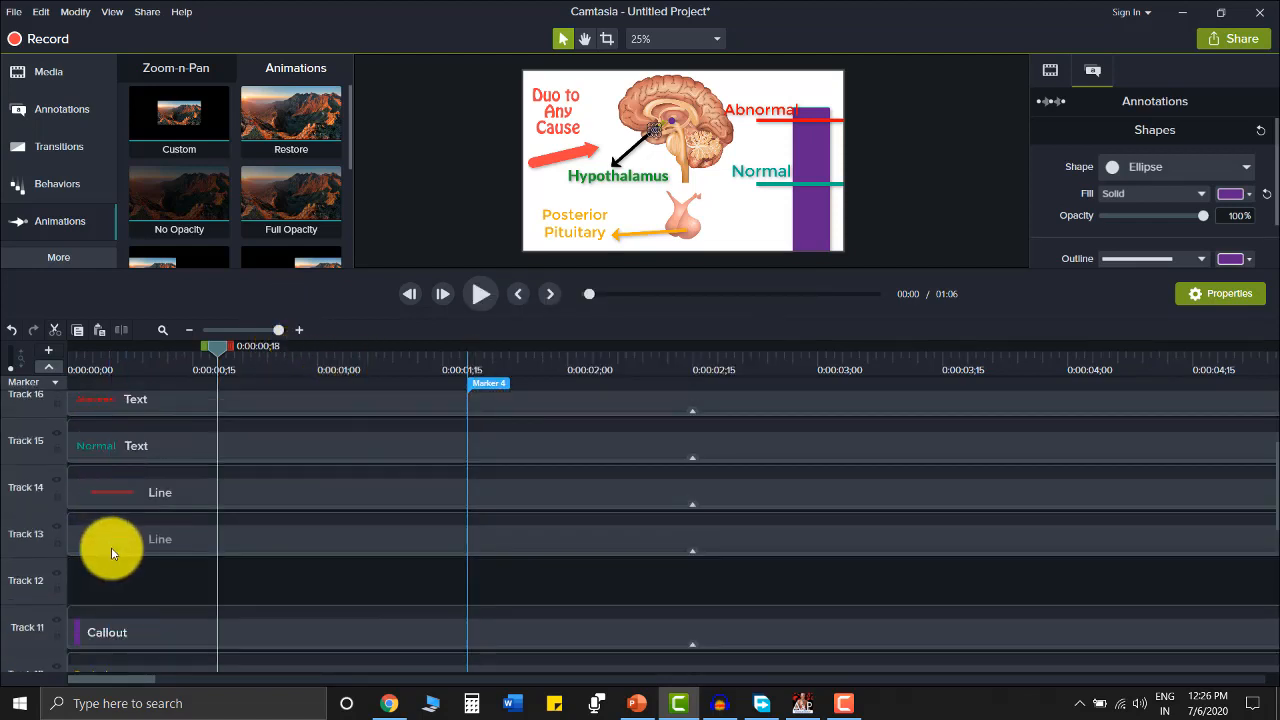
pyautogui.click(57, 589)
pyautogui.scroll(3, 262, 520)
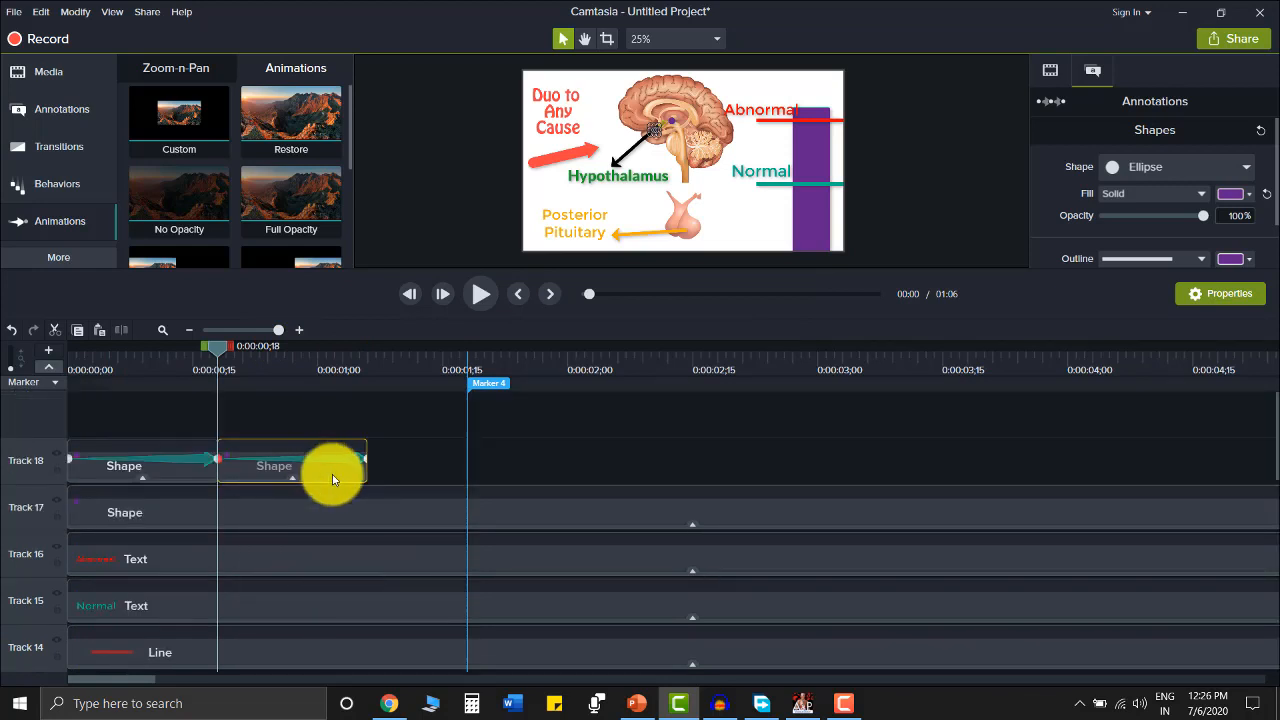
# - Paste three more copies of the animated shape clip and line them up end to end on Track 18
pyautogui.hotkey('ctrl', 'v')
pyautogui.moveTo(300, 423); pyautogui.dragTo(427, 473)
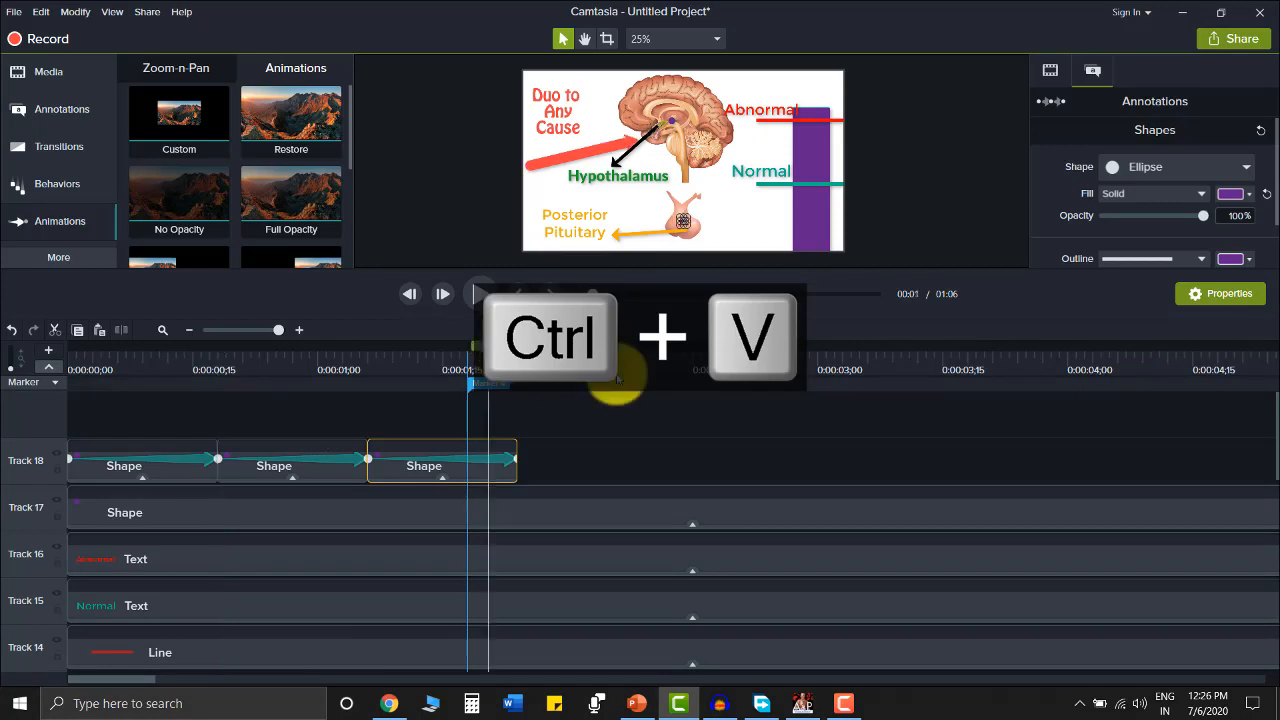
pyautogui.hotkey('ctrl', 'v')
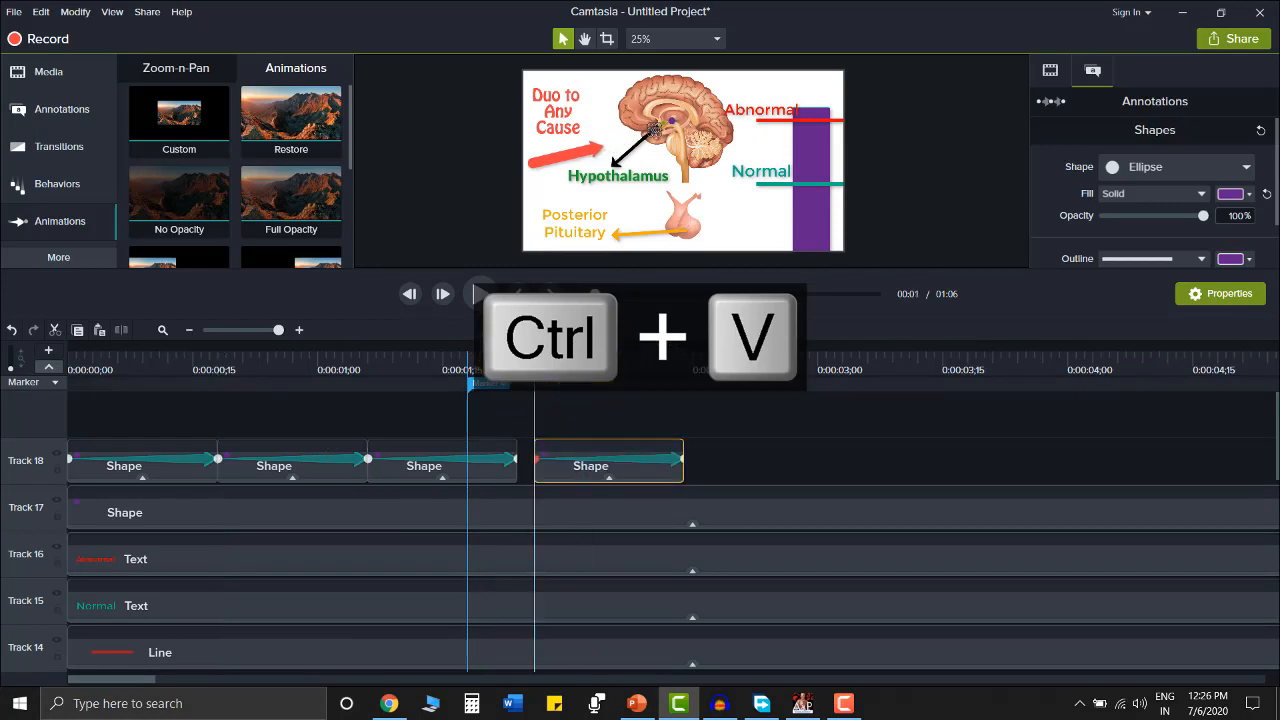
pyautogui.click(702, 371)
pyautogui.hotkey('ctrl', 'v')
pyautogui.moveTo(614, 491); pyautogui.dragTo(457, 486)
pyautogui.moveTo(694, 457); pyautogui.dragTo(668, 494)
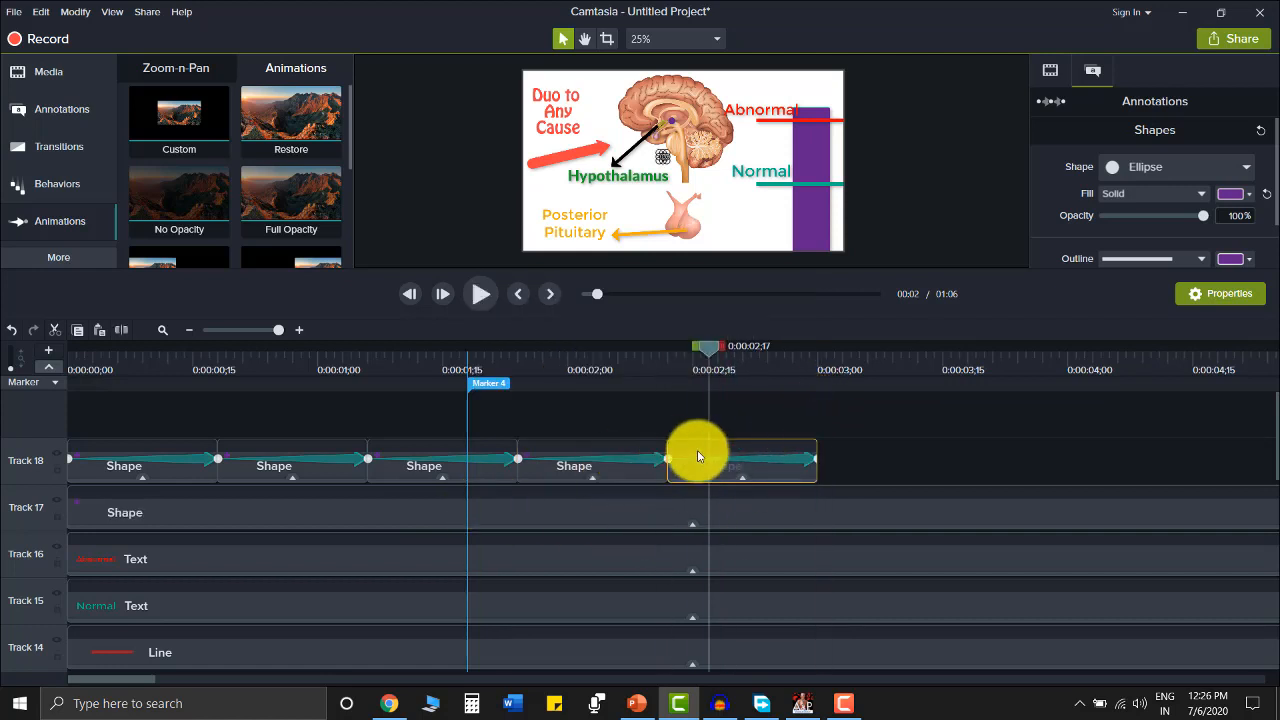
# - Add a custom animation to the Track 17 shape, ending at 0:00:00;18, that moves the dot from the hypothalamus to the posterior pituitary
pyautogui.scroll(-3, 590, 480)
pyautogui.scroll(2, 549, 477)
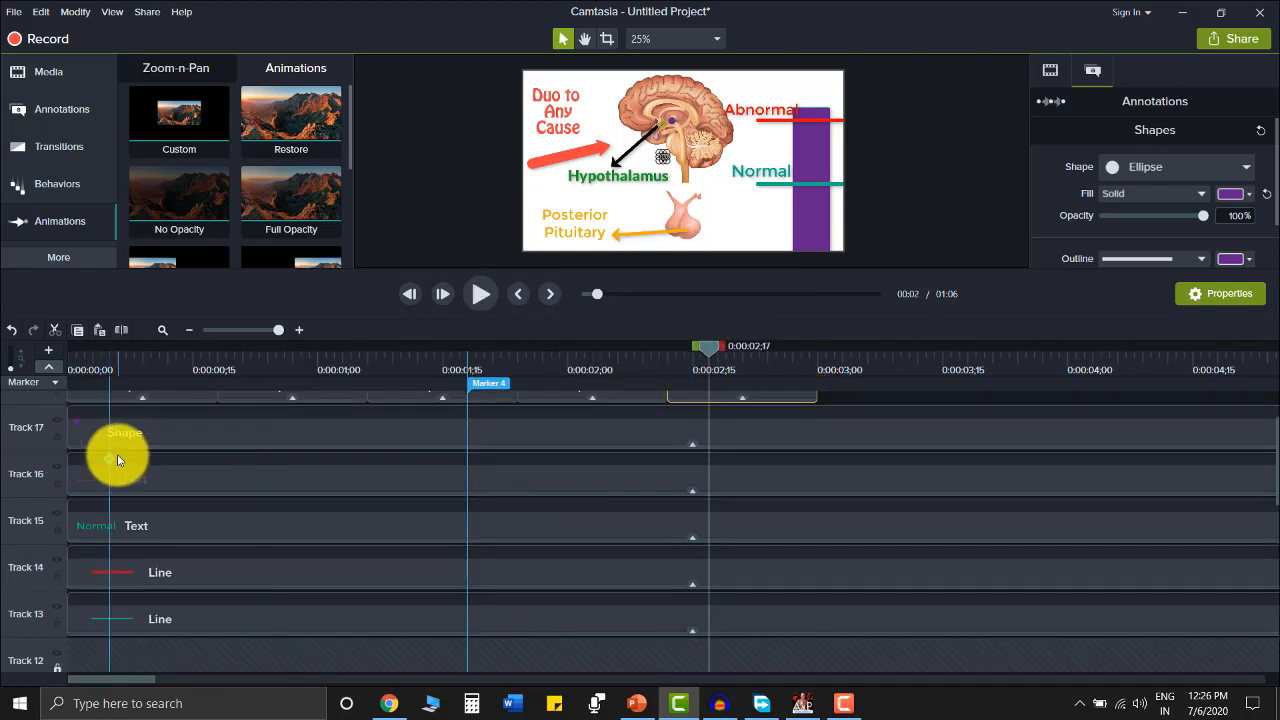
pyautogui.scroll(1, 117, 459)
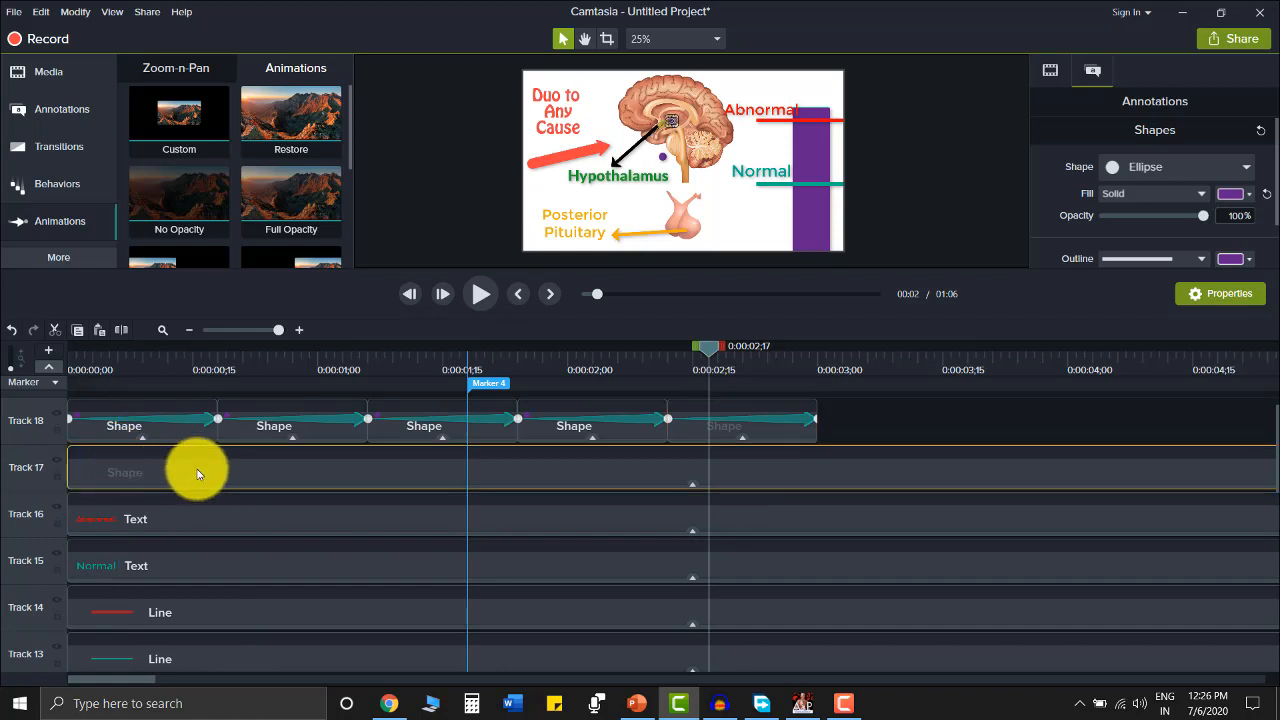
pyautogui.moveTo(190, 115); pyautogui.dragTo(120, 480)
pyautogui.moveTo(280, 463); pyautogui.dragTo(216, 477)
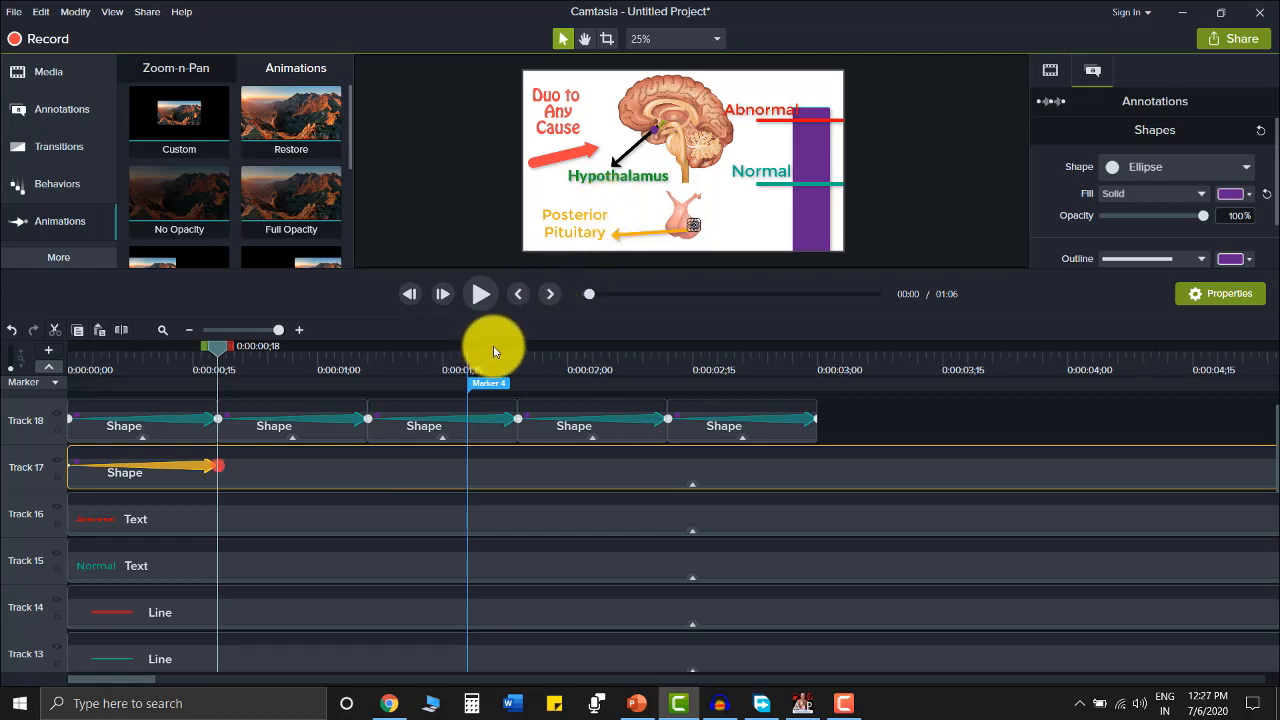
# - Set the easing of the Track 17 shape's animation to Linear
pyautogui.rightClick(220, 468)
pyautogui.moveTo(263, 546)
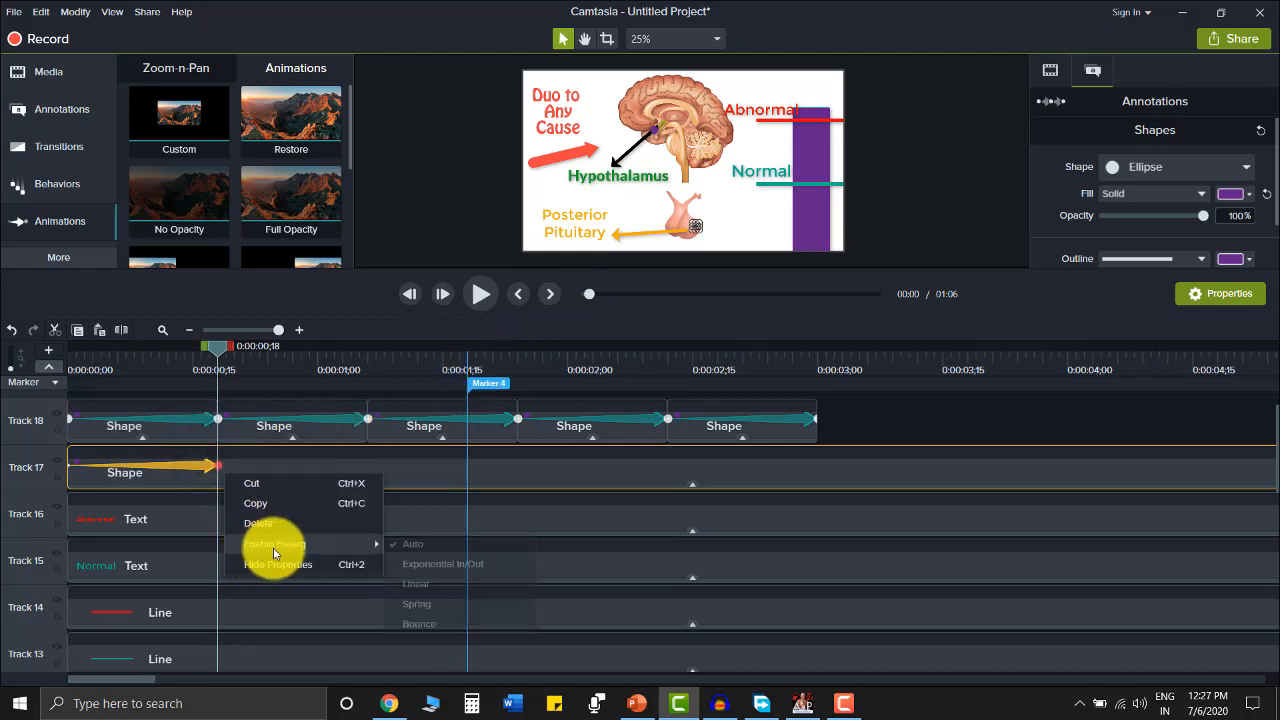
pyautogui.click(421, 584)
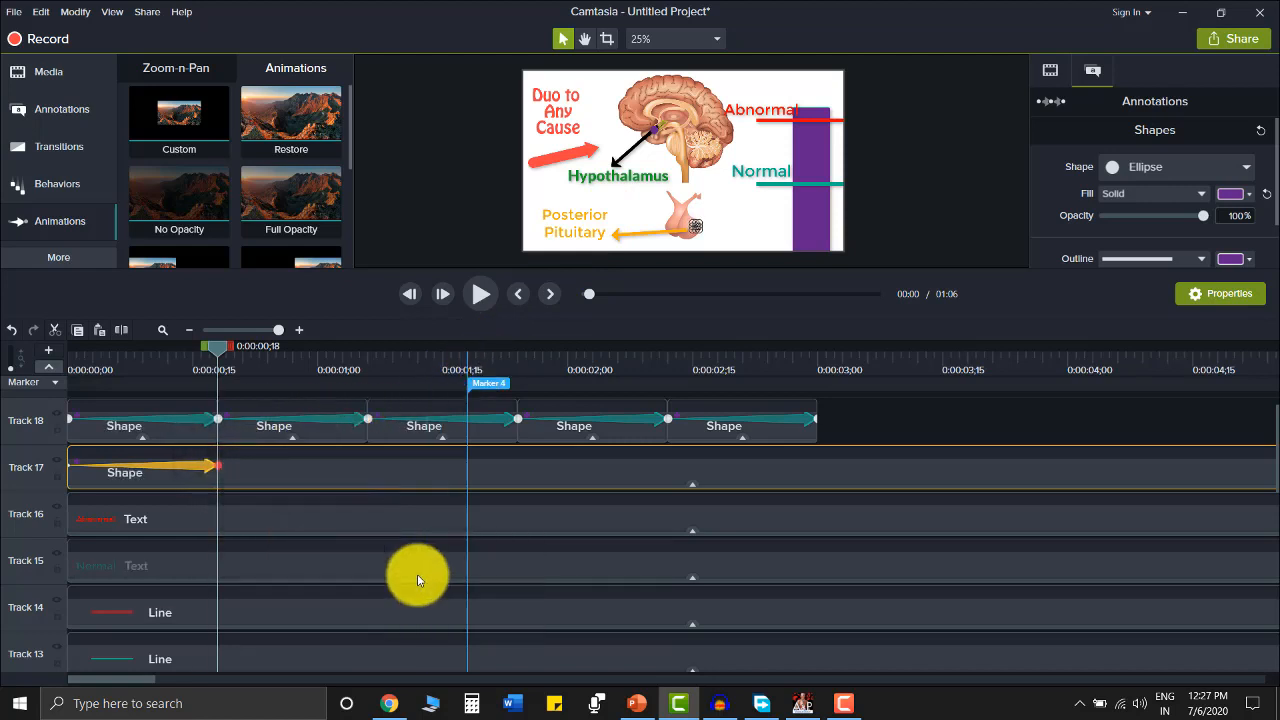
# - Split the Track 17 shape clip at 0:00:00;18 and delete the remainder
pyautogui.press('s')
pyautogui.click(285, 473)
pyautogui.press('Delete')
# - Duplicate the trimmed Track 17 shape clip four times and line up the copies end to end on the same track
pyautogui.click(190, 479)
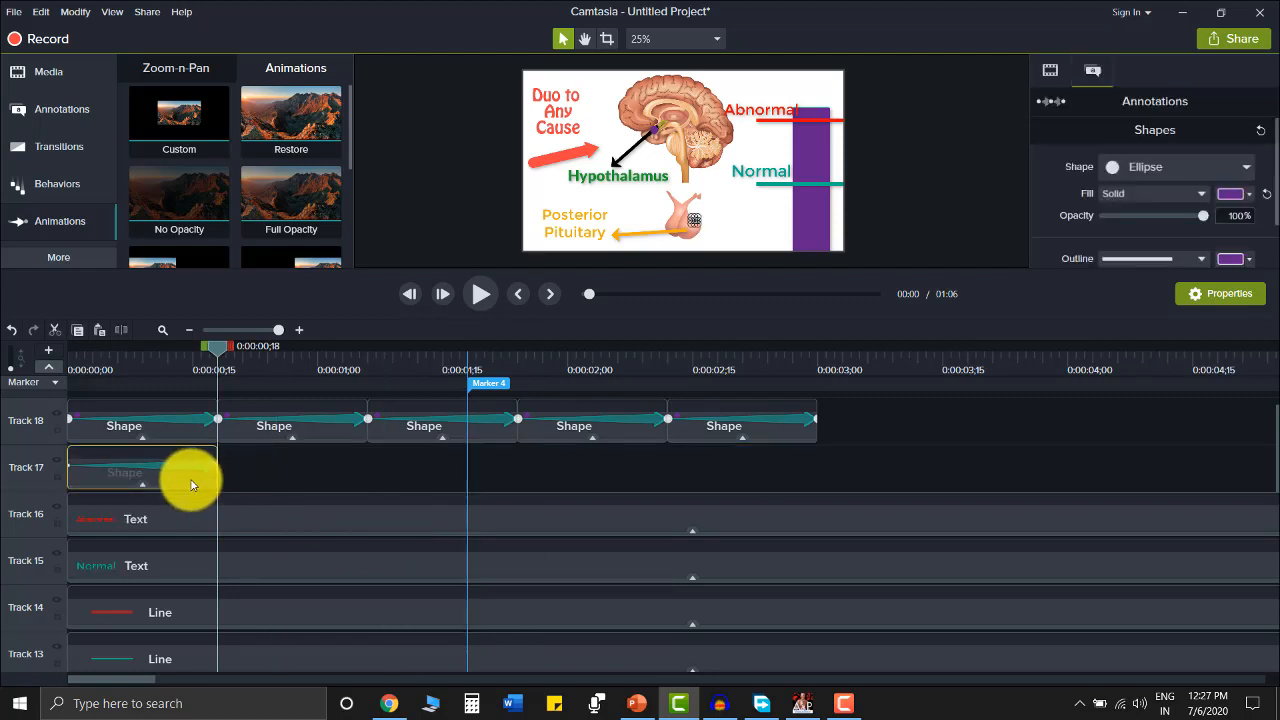
pyautogui.hotkey('ctrl', 'v')
pyautogui.moveTo(218, 347); pyautogui.dragTo(729, 471)
pyautogui.hotkey('ctrl', 'v')
pyautogui.hotkey('ctrl', 'v')
pyautogui.hotkey('ctrl', 'v')
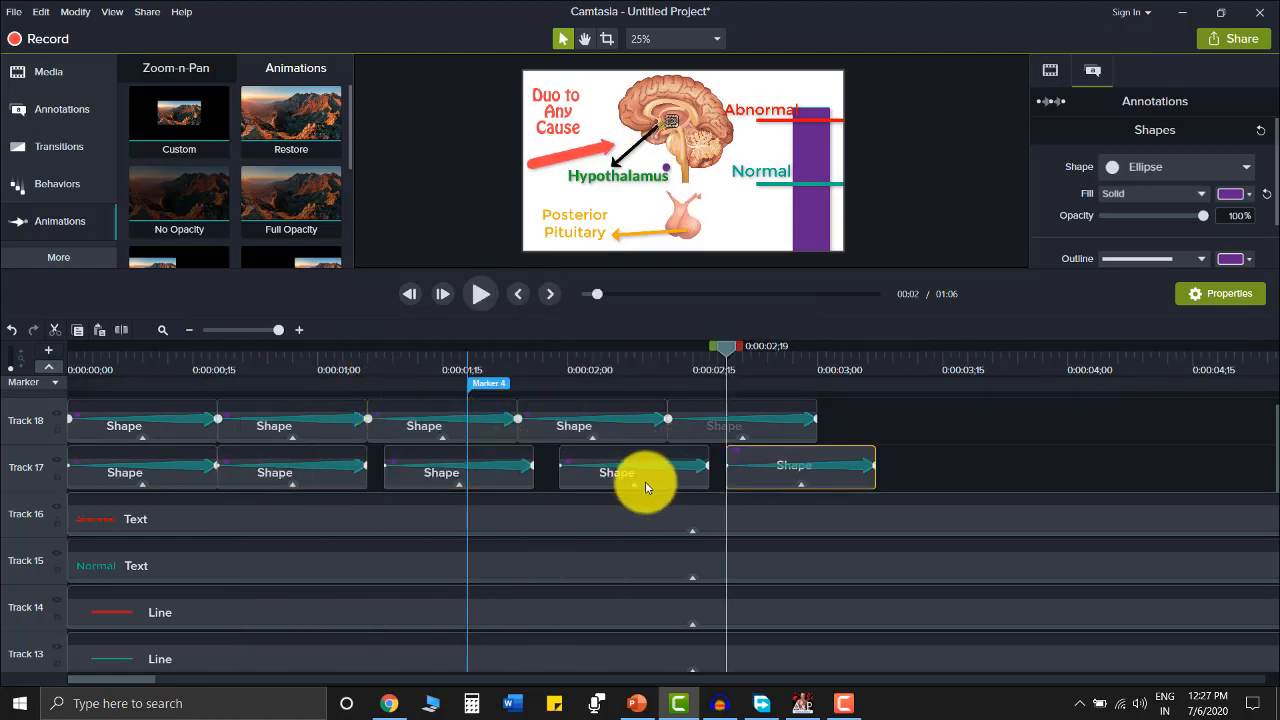
pyautogui.moveTo(500, 471); pyautogui.dragTo(373, 479)
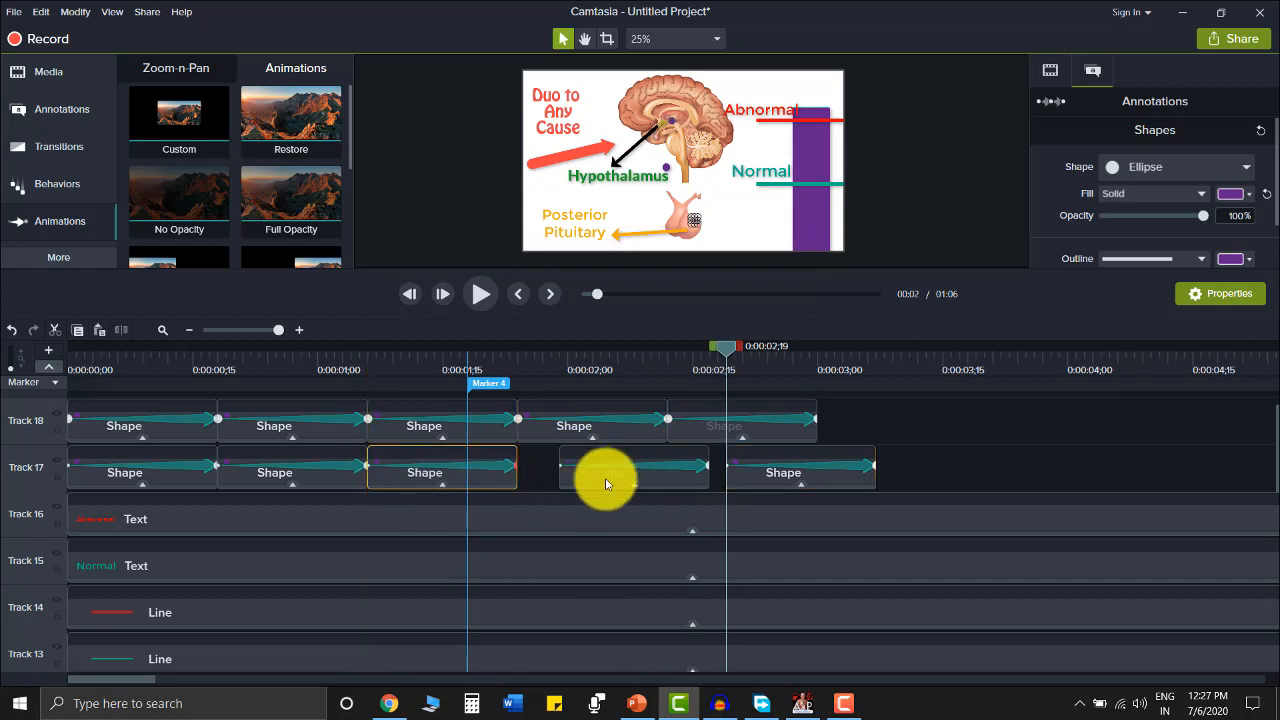
pyautogui.moveTo(612, 483); pyautogui.dragTo(606, 474)
pyautogui.moveTo(737, 480); pyautogui.dragTo(663, 486)
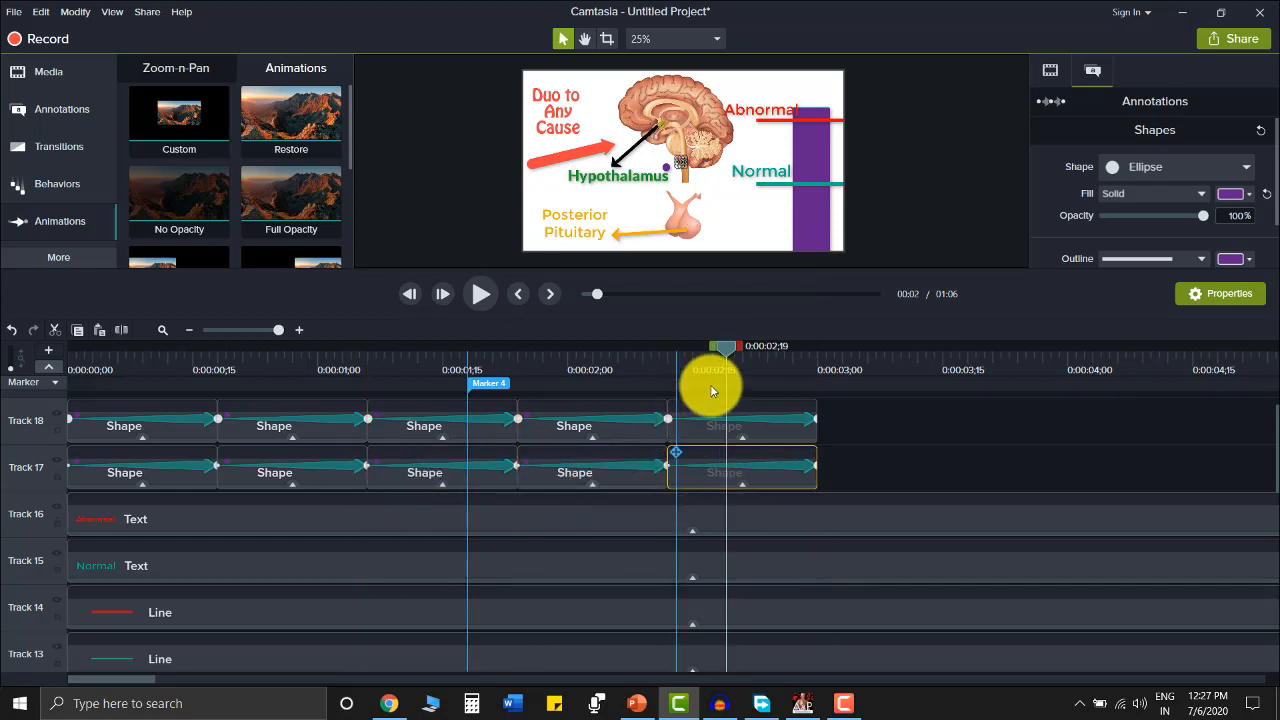
# - Play back the repeated movement of both dots from the timeline's start
pyautogui.moveTo(720, 358); pyautogui.dragTo(2, 372)
pyautogui.click(480, 298)
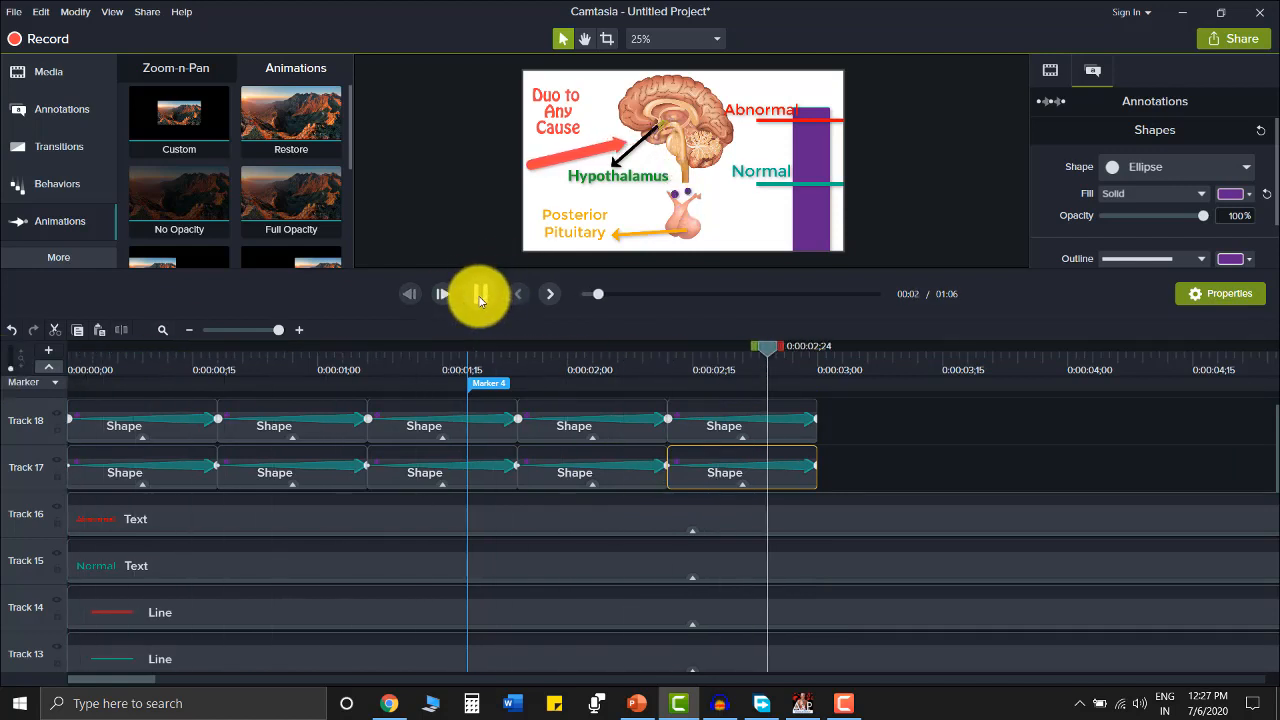
pyautogui.click(480, 298)
# - Return the playhead to the timeline's start and add a custom animation to the purple callout bar on Track 11
pyautogui.moveTo(820, 345); pyautogui.dragTo(14, 414)
pyautogui.scroll(-3, 300, 493)
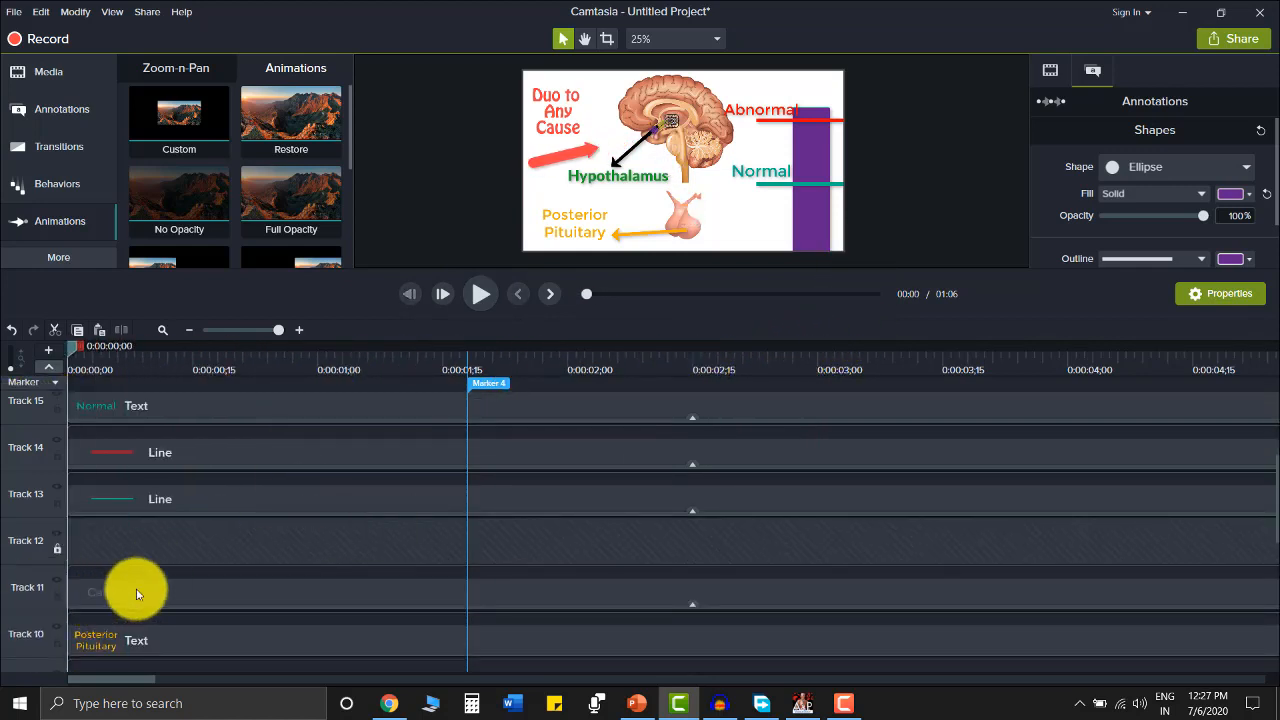
pyautogui.click(128, 590)
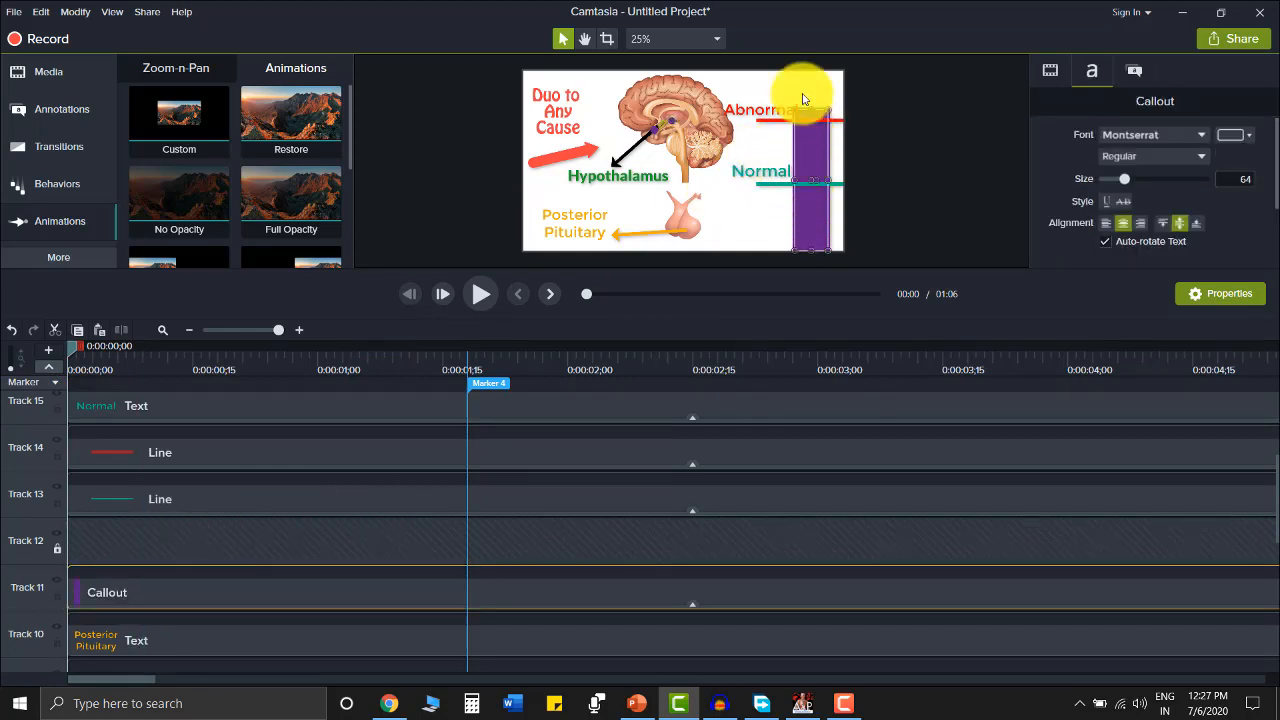
pyautogui.moveTo(160, 115); pyautogui.dragTo(595, 598)
# - Add a timeline marker at 0:00:02;12 and stretch the purple callout's animation from the timeline's start to that marker
pyautogui.scroll(3, 602, 591)
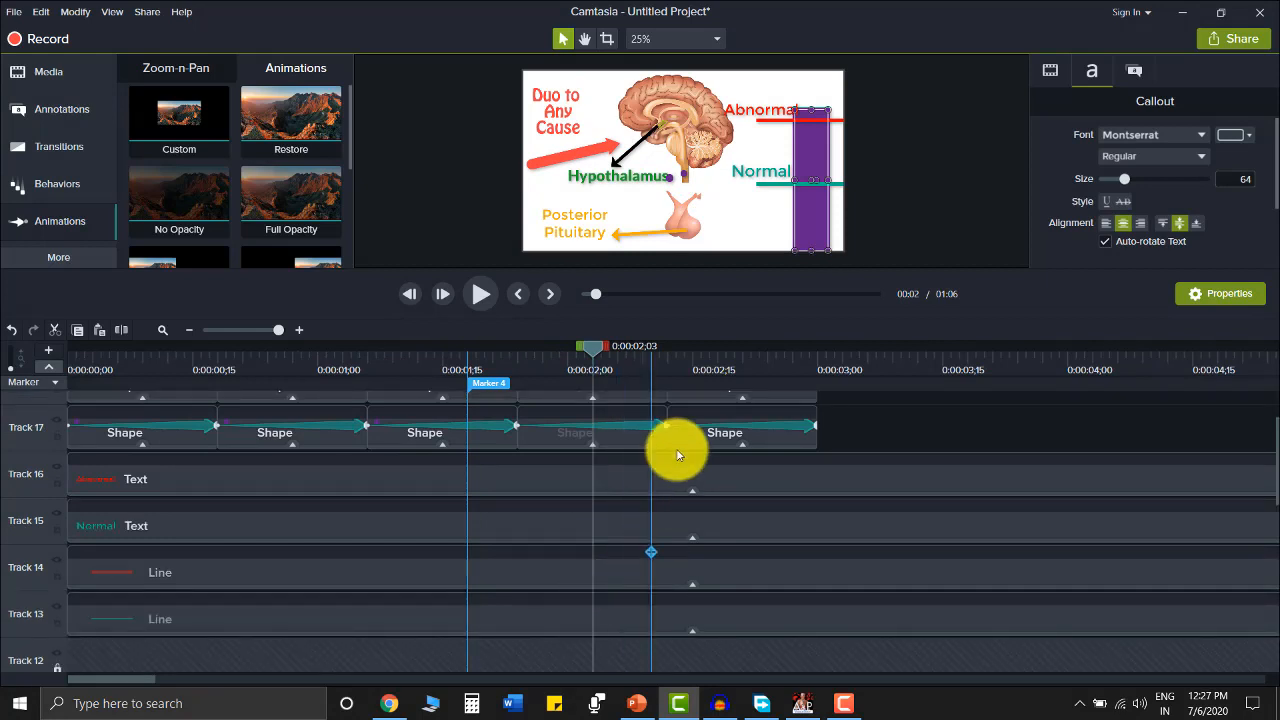
pyautogui.click(668, 366)
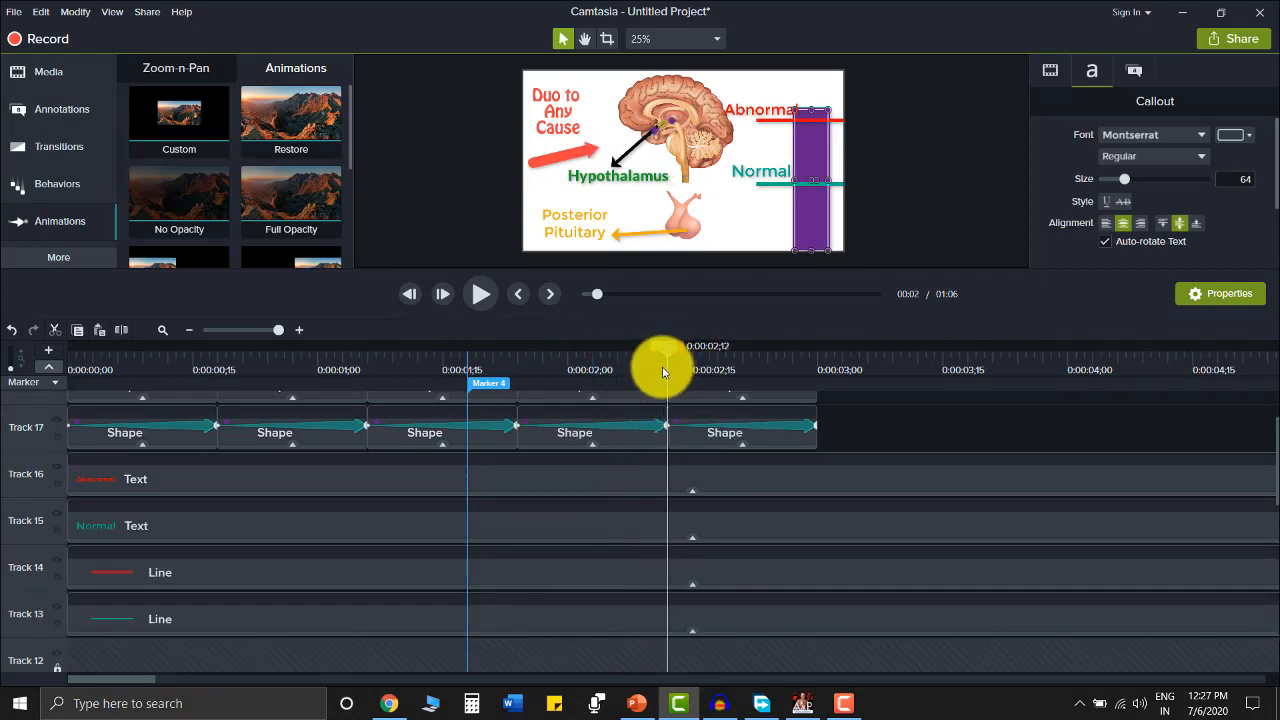
pyautogui.press('m')
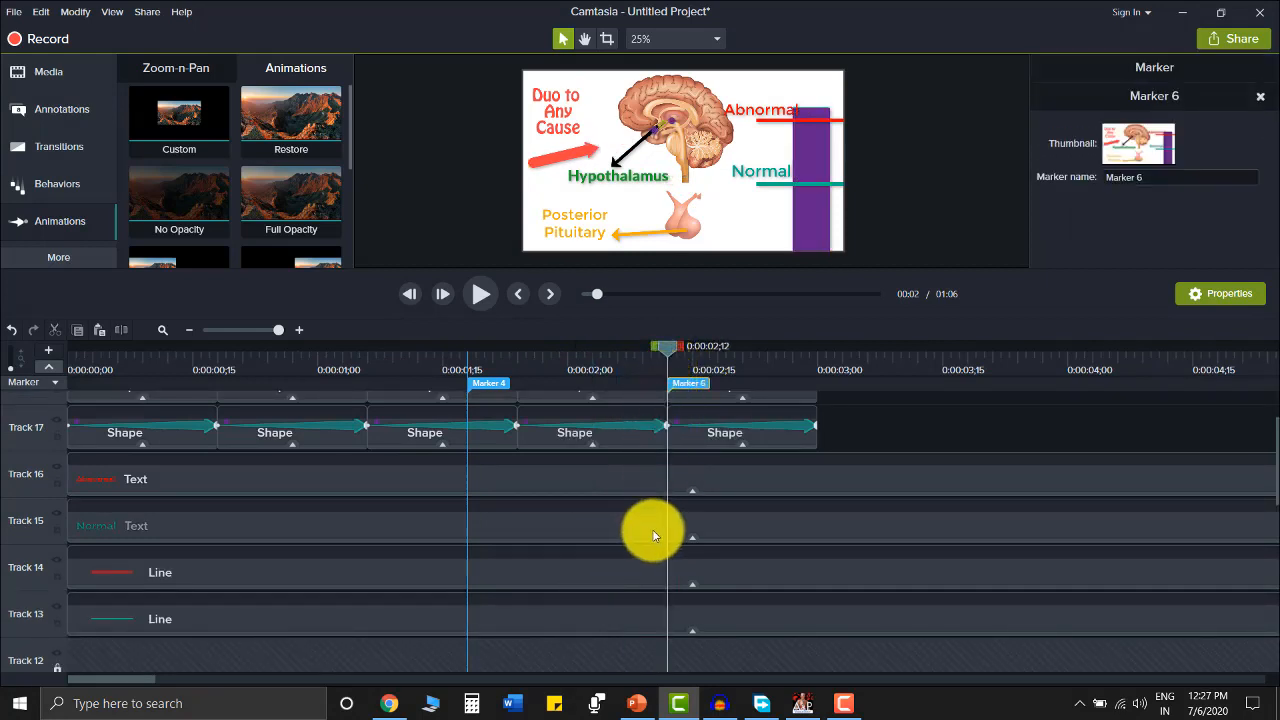
pyautogui.scroll(-3, 651, 530)
pyautogui.moveTo(593, 507); pyautogui.dragTo(680, 504)
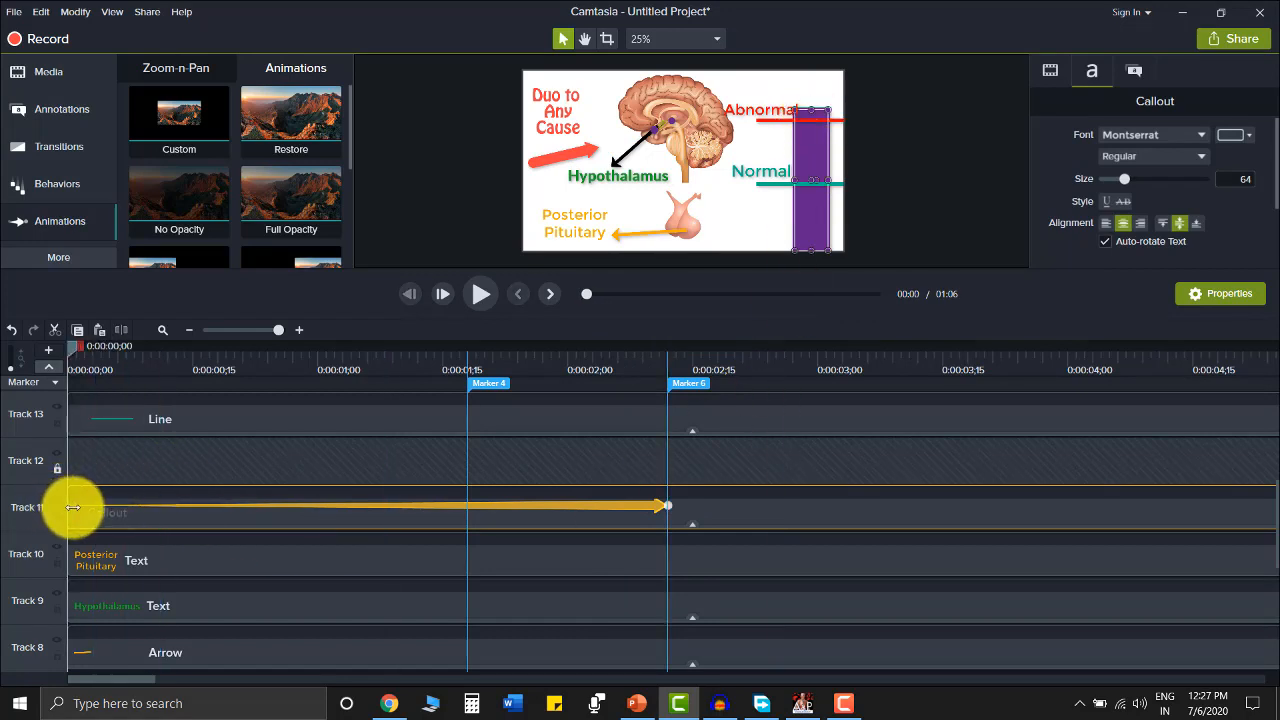
# - Crop the purple bar from its top down to its base at 0:00:00;00 and preview the rising bar
pyautogui.click(607, 40)
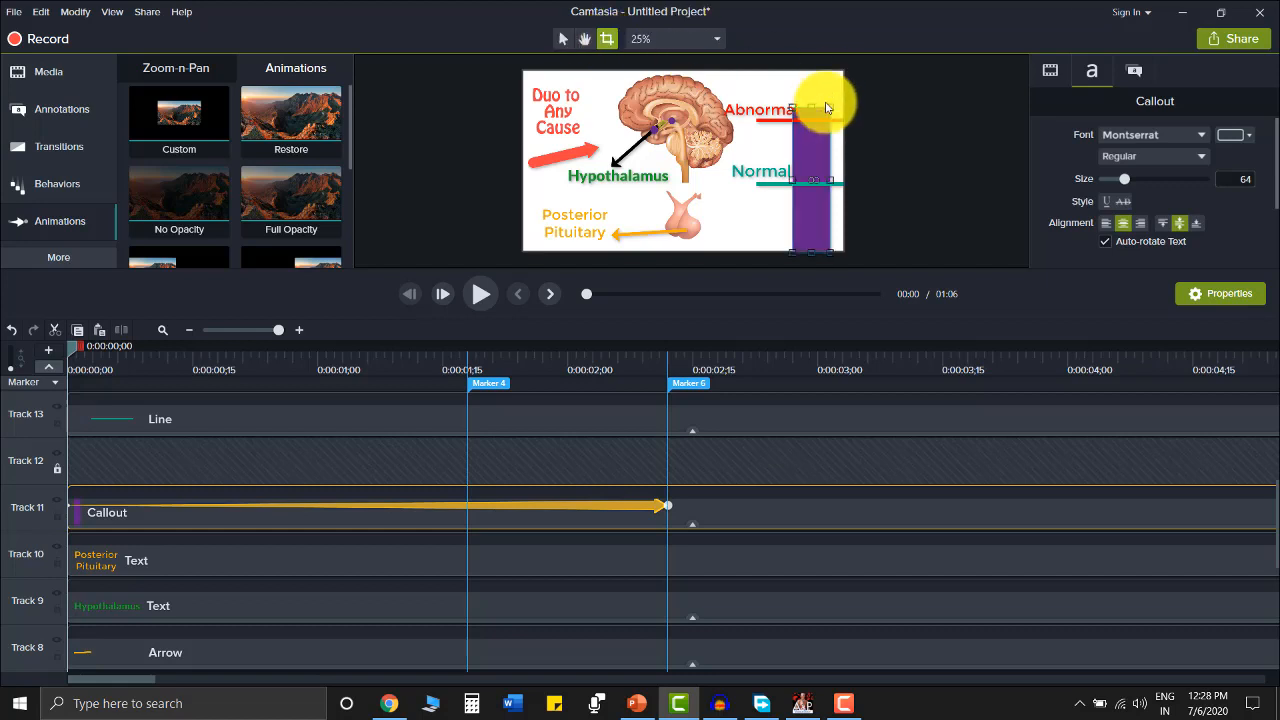
pyautogui.moveTo(811, 108); pyautogui.dragTo(808, 266)
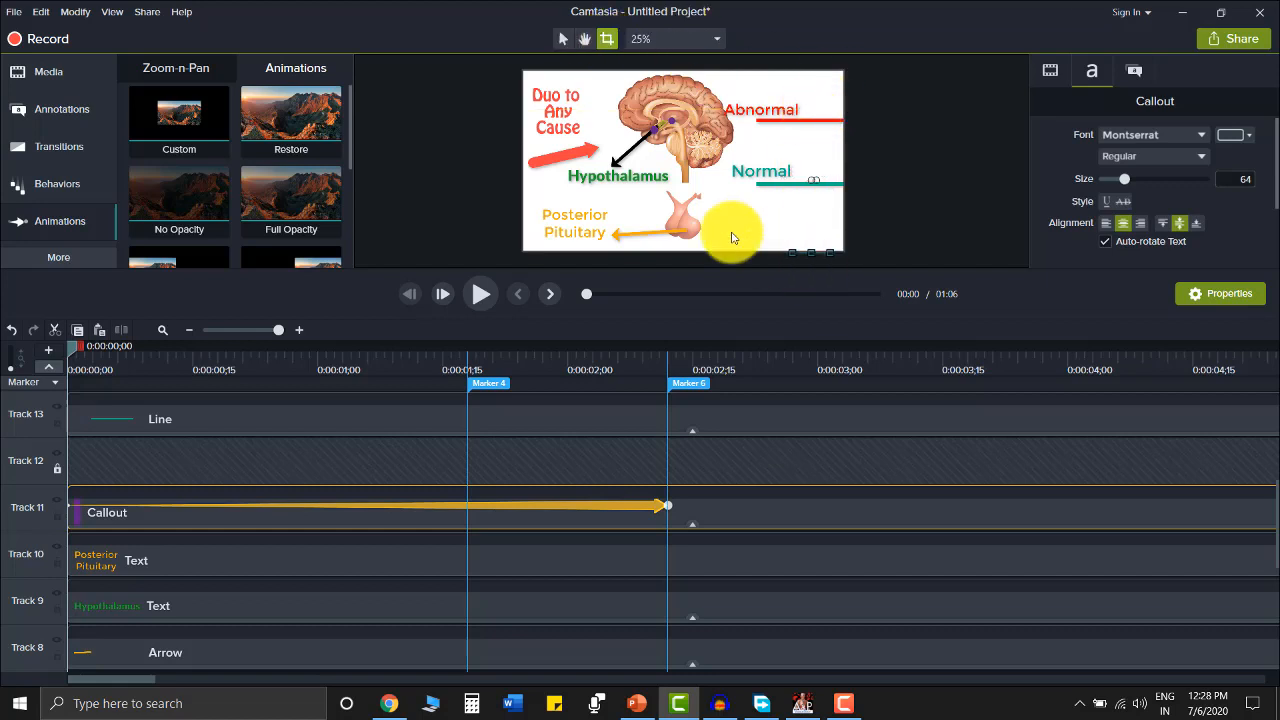
pyautogui.click(563, 39)
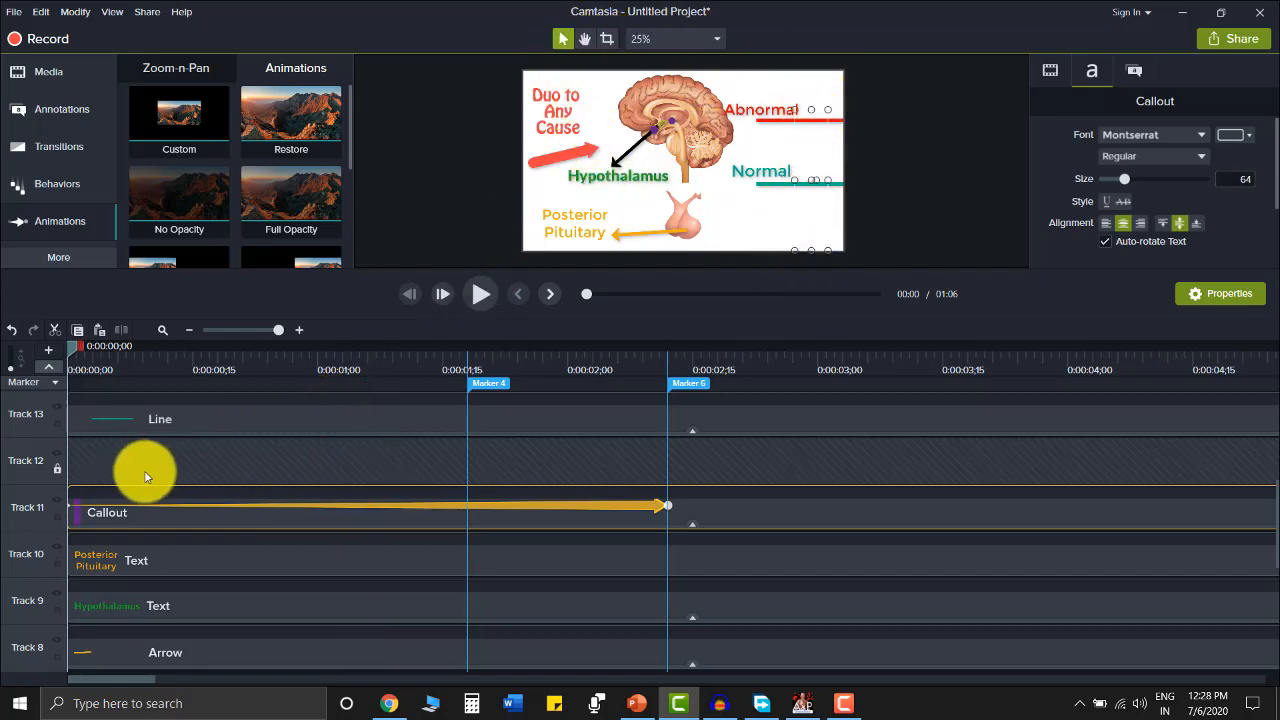
pyautogui.click(477, 294)
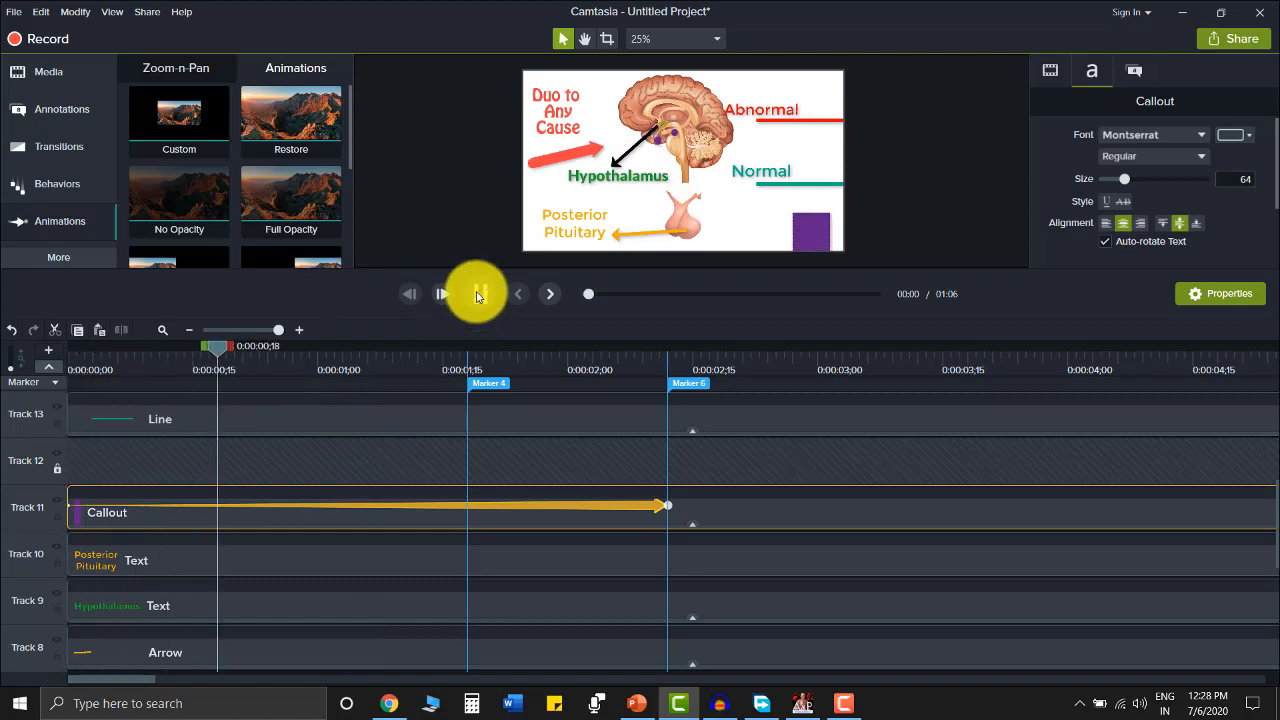
pyautogui.click(477, 294)
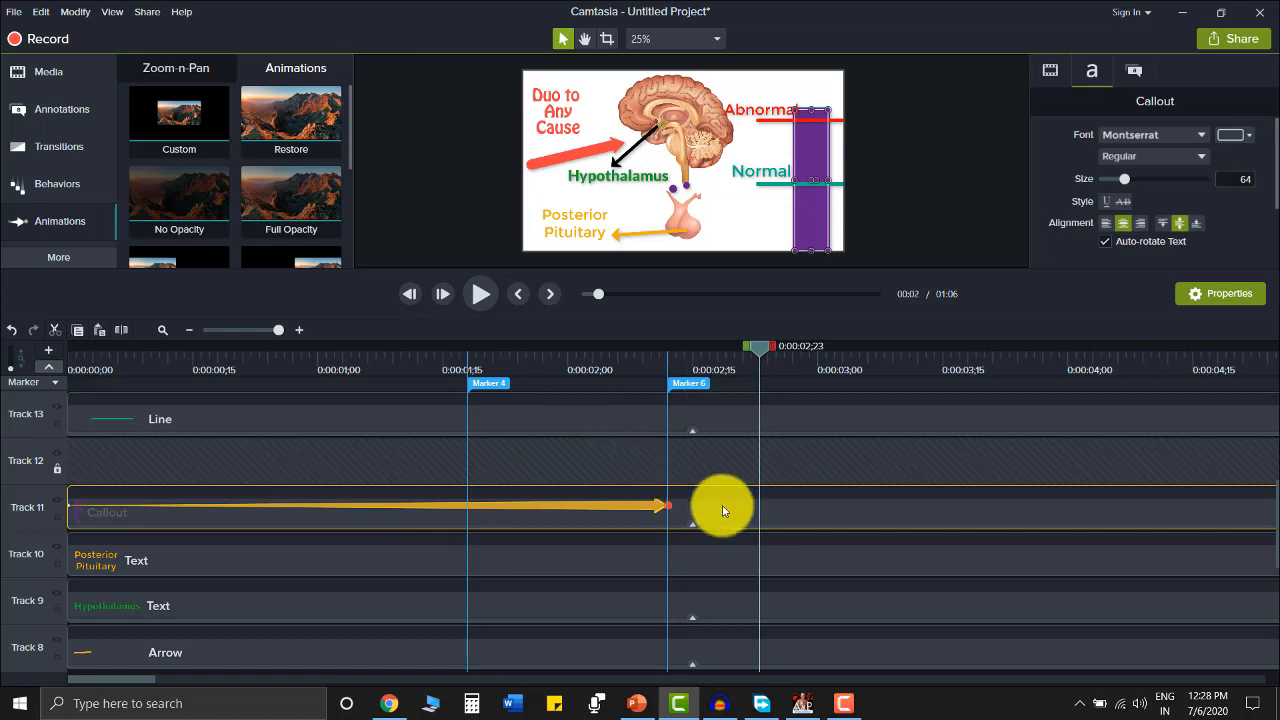
# - Extend the end of the purple callout's animation on Track 11 to 0:00:04;03
pyautogui.scroll(5, 722, 505)
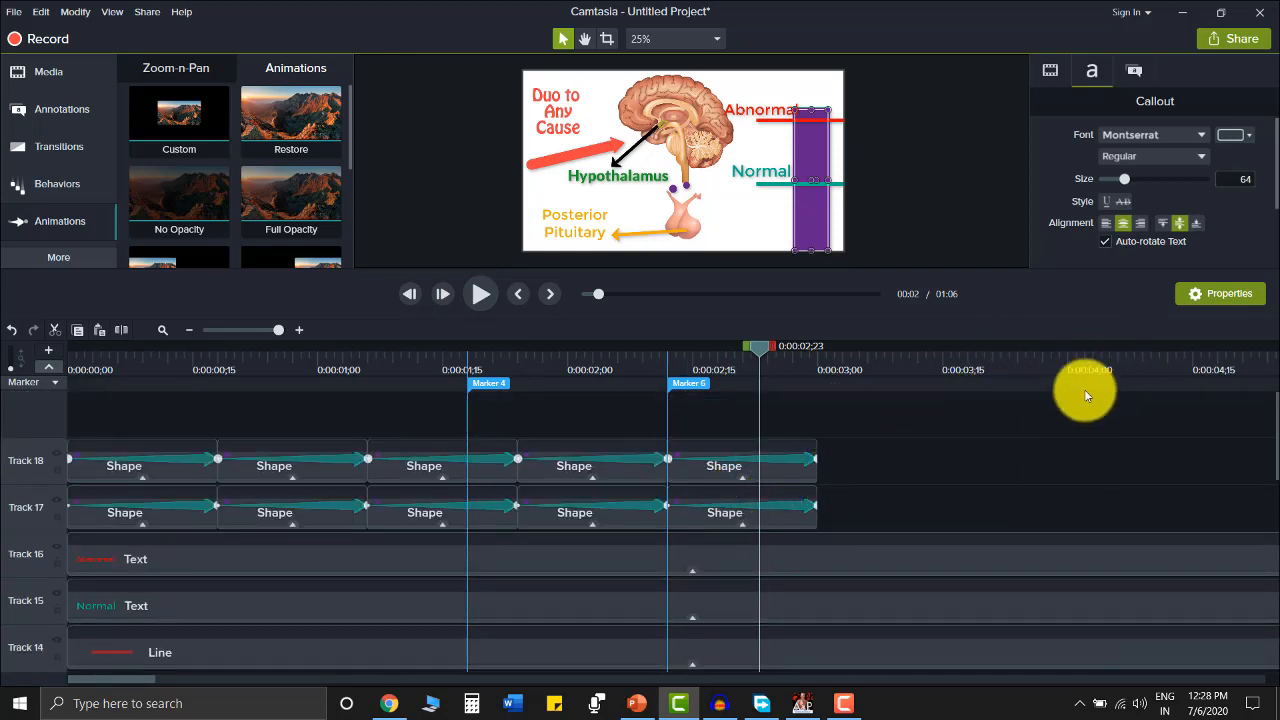
pyautogui.scroll(-5, 874, 563)
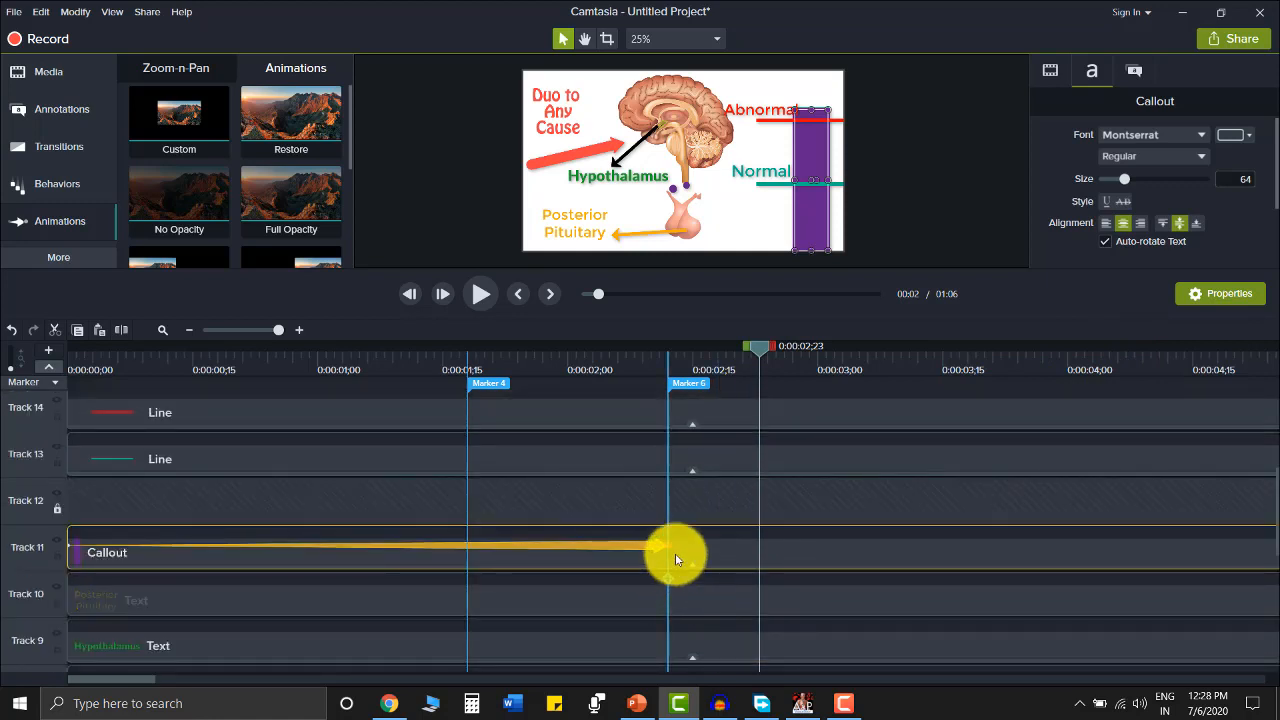
pyautogui.moveTo(670, 548); pyautogui.dragTo(712, 545)
pyautogui.moveTo(1081, 530); pyautogui.dragTo(1092, 531)
pyautogui.scroll(1, 960, 556)
pyautogui.scroll(4, 960, 556)
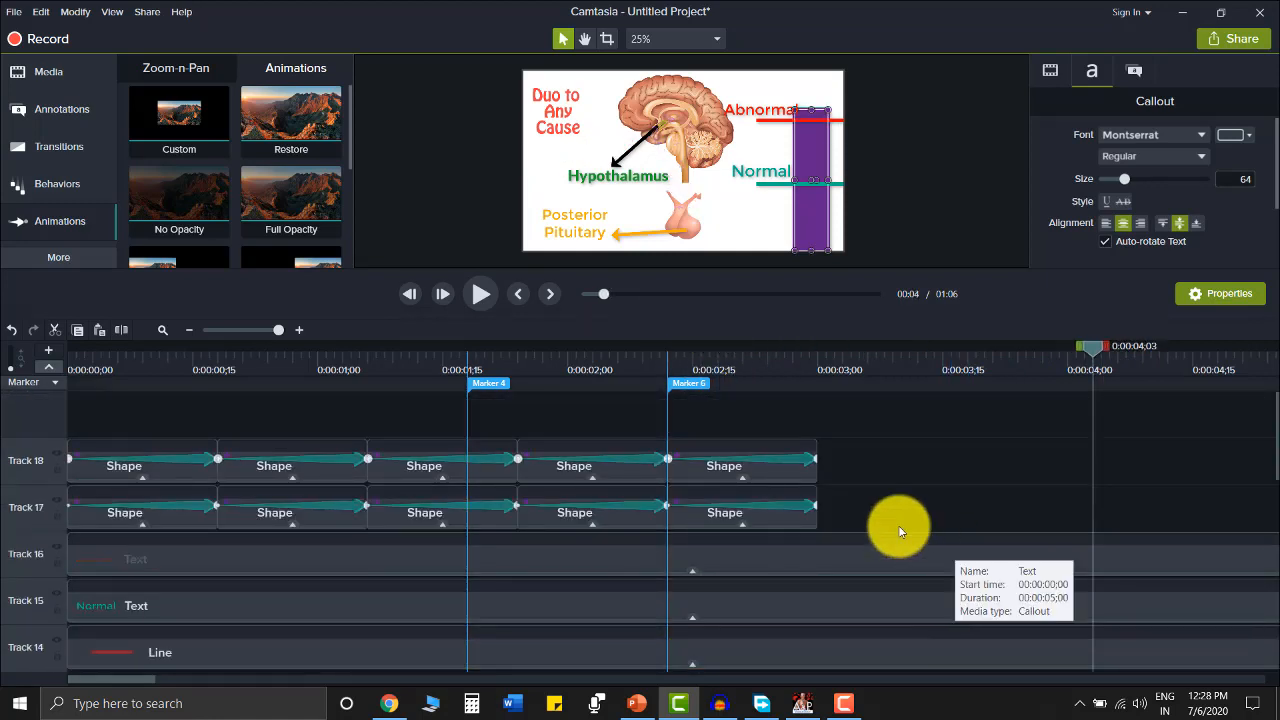
# - Copy the last pair of dot shapes on Tracks 17 and 18 and append the copies directly after the originals
pyautogui.click(795, 492)
pyautogui.click(866, 438)
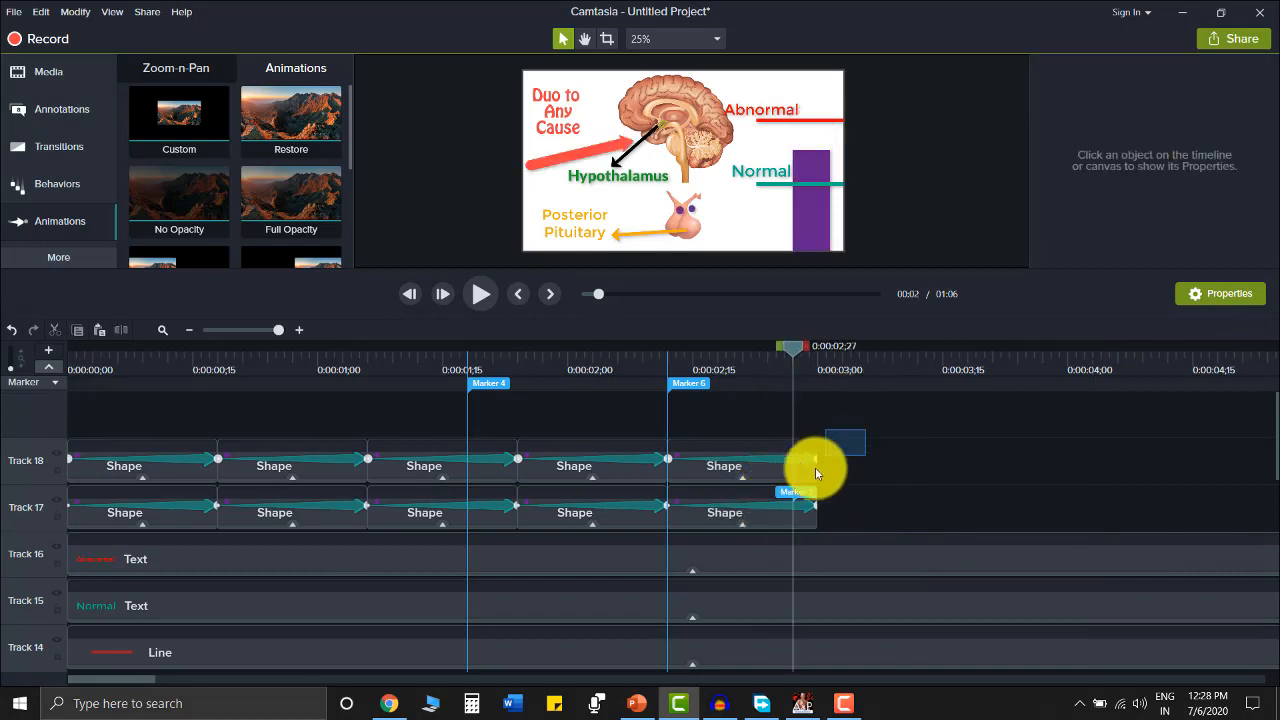
pyautogui.click(780, 518)
pyautogui.hotkey('ctrl', 'c')
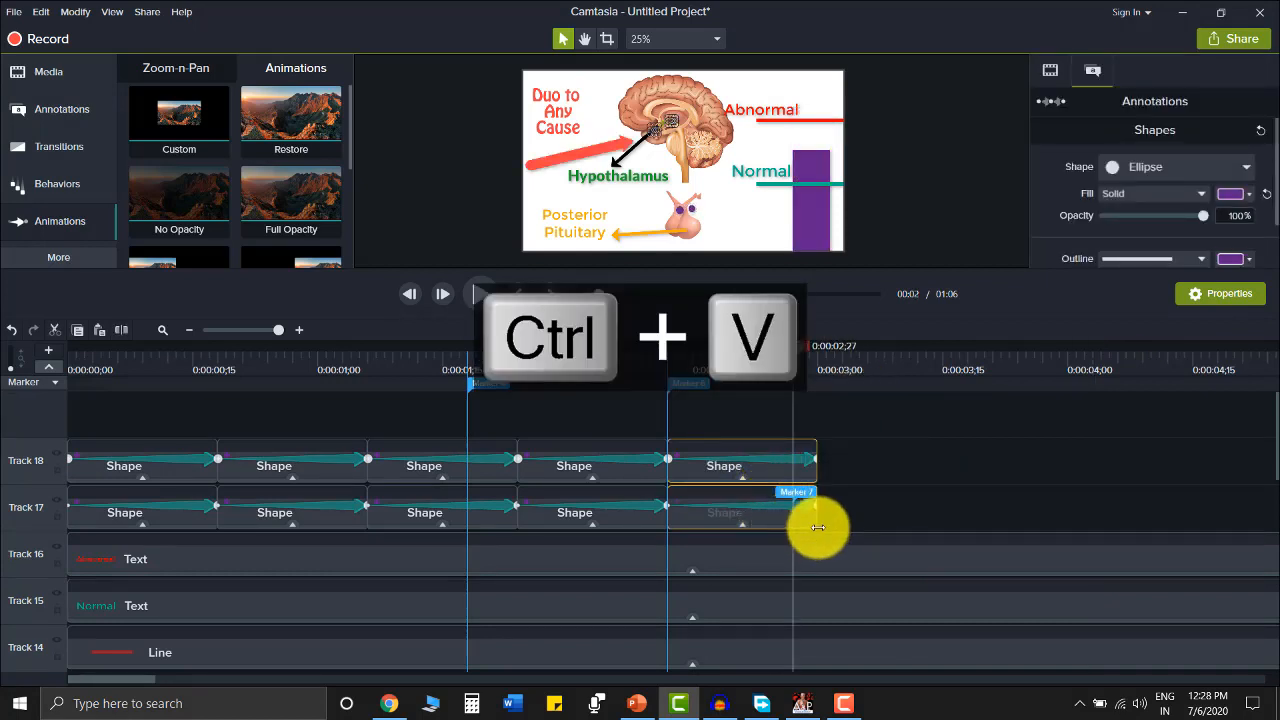
pyautogui.hotkey('ctrl', 'v')
pyautogui.moveTo(864, 471); pyautogui.dragTo(837, 585)
# - Paste another pair of dot shapes at 0:00:03;20 and close the gap to the preceding shapes on Tracks 17 and 18
pyautogui.moveTo(814, 343); pyautogui.dragTo(984, 437)
pyautogui.hotkey('ctrl', 'v')
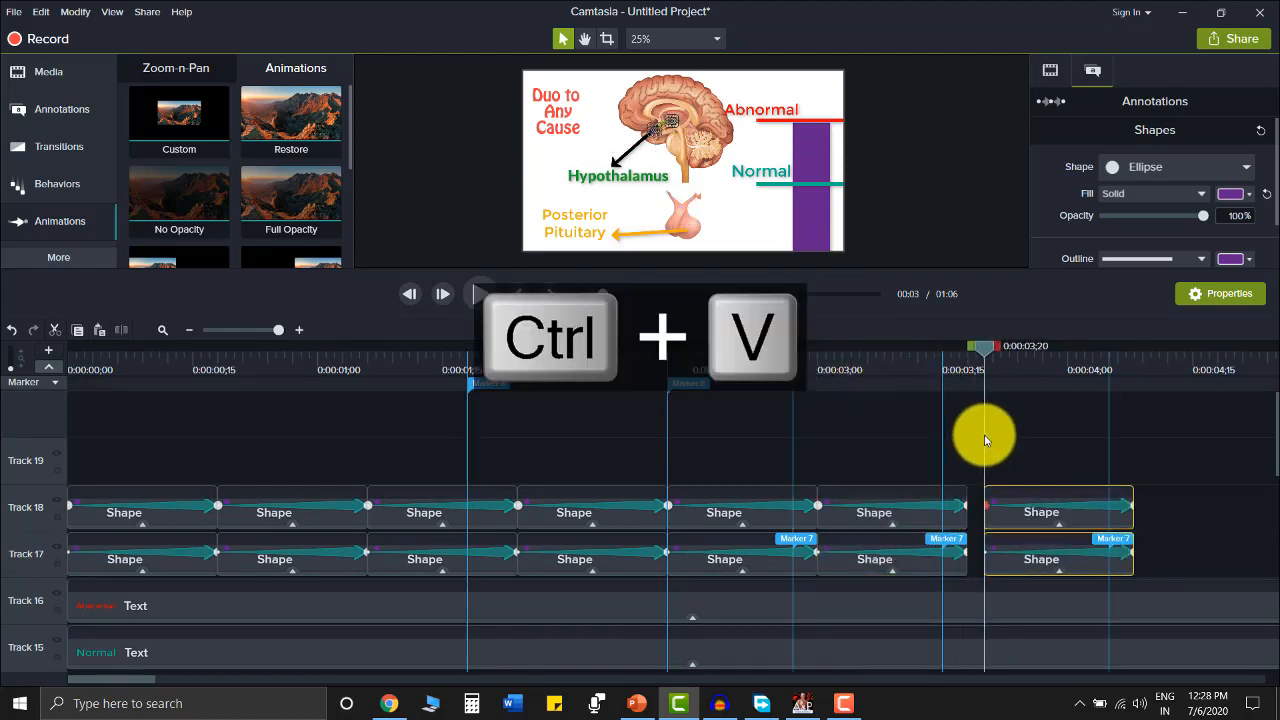
pyautogui.click(1047, 573)
pyautogui.moveTo(1047, 573); pyautogui.dragTo(1023, 543)
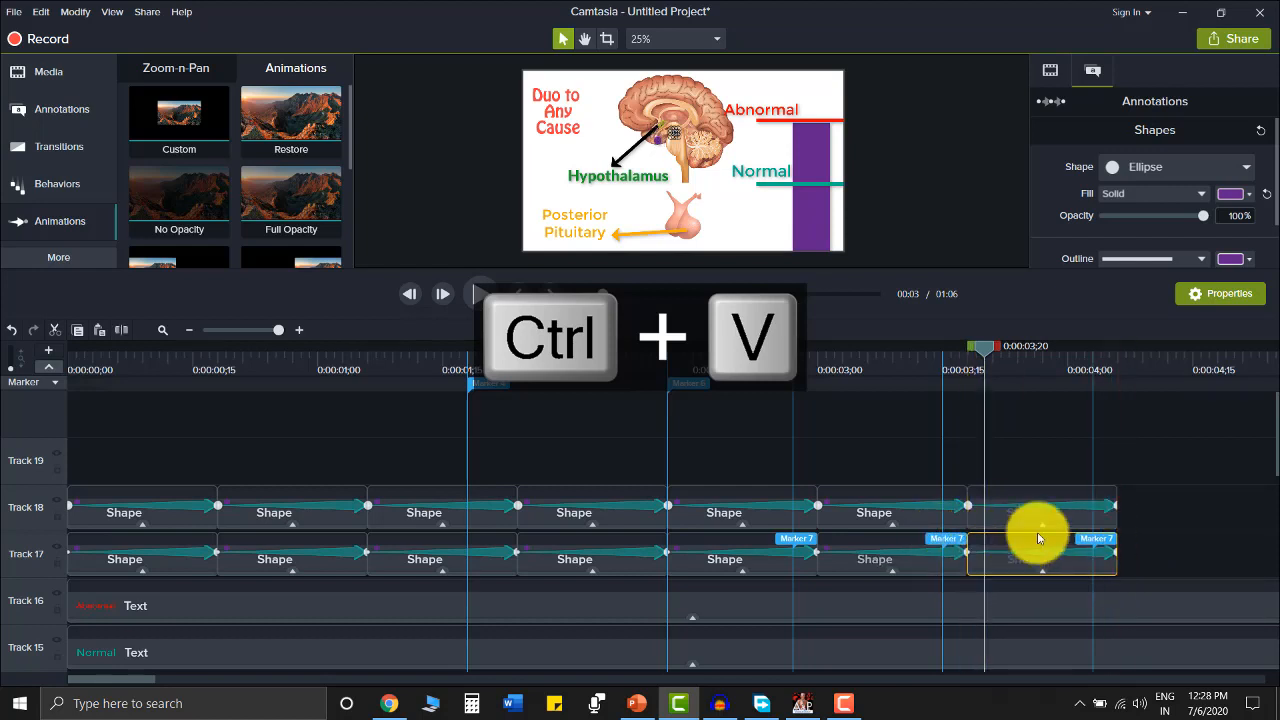
pyautogui.scroll(-2, 1089, 509)
pyautogui.scroll(2, 1093, 515)
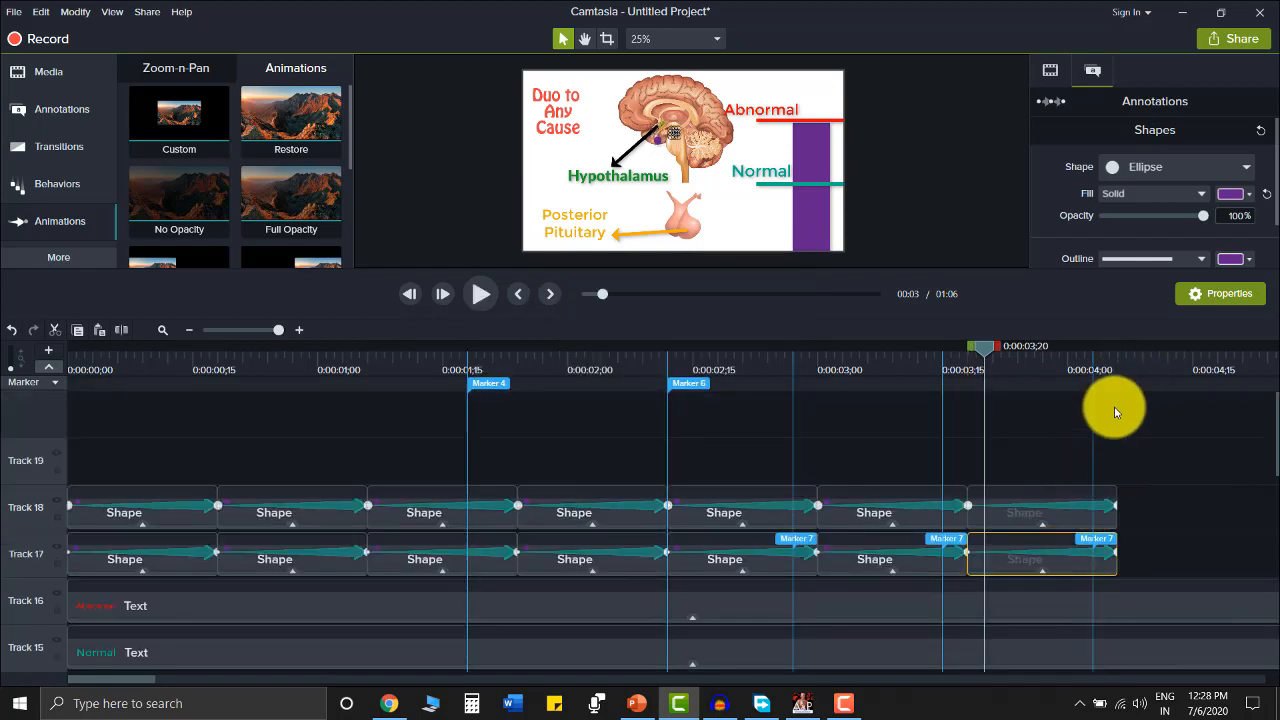
# - Add a timeline marker at 0:00:04;06 and extend the end of the purple callout's animation to it
pyautogui.click(1117, 390)
pyautogui.scroll(-5, 1130, 609)
pyautogui.moveTo(1094, 551); pyautogui.dragTo(1117, 552)
# - Copy the last red arrow callout on Track 4 and append two copies back to back, ending at 0:00:04;06
pyautogui.scroll(-8, 1020, 552)
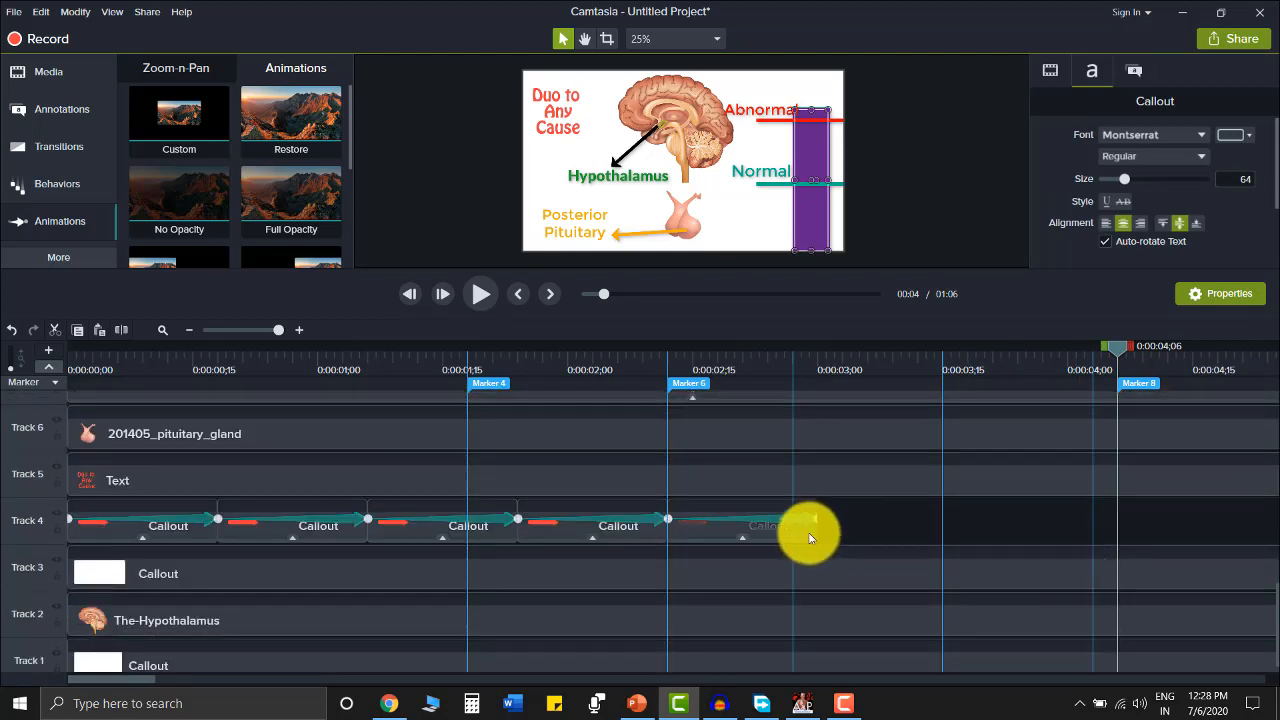
pyautogui.hotkey('ctrl', 'c')
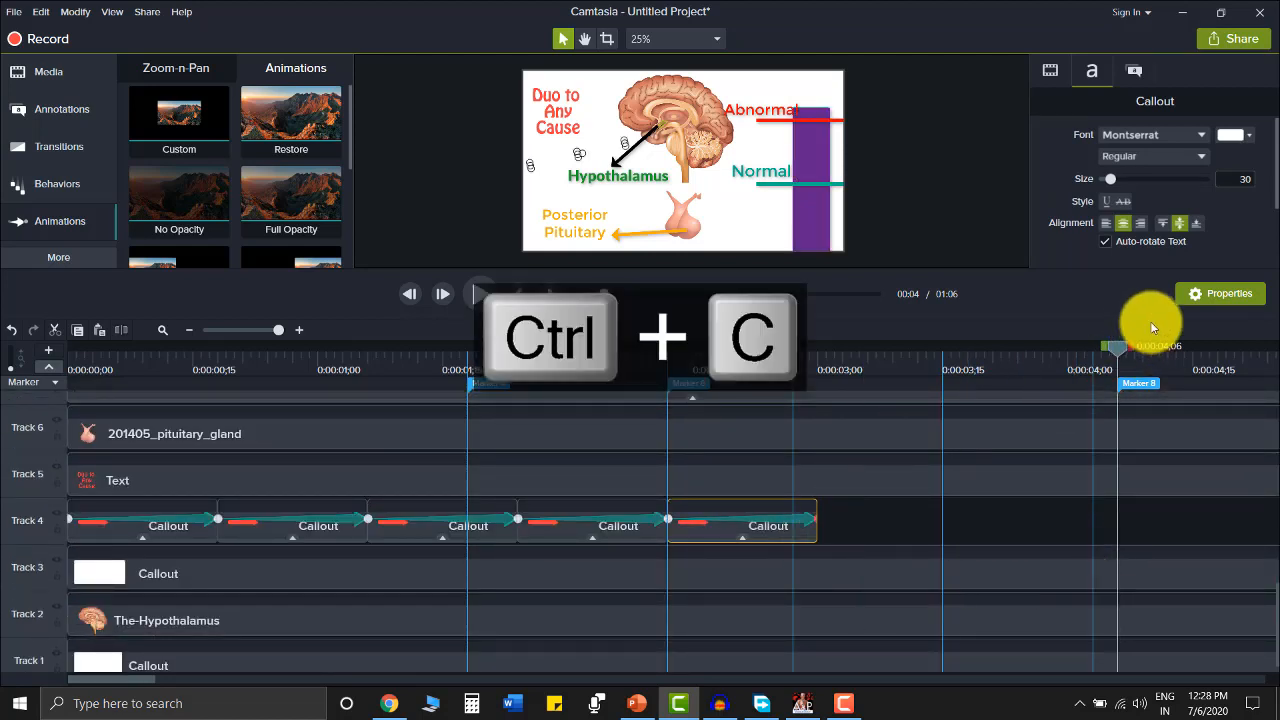
pyautogui.moveTo(1122, 350); pyautogui.dragTo(835, 440)
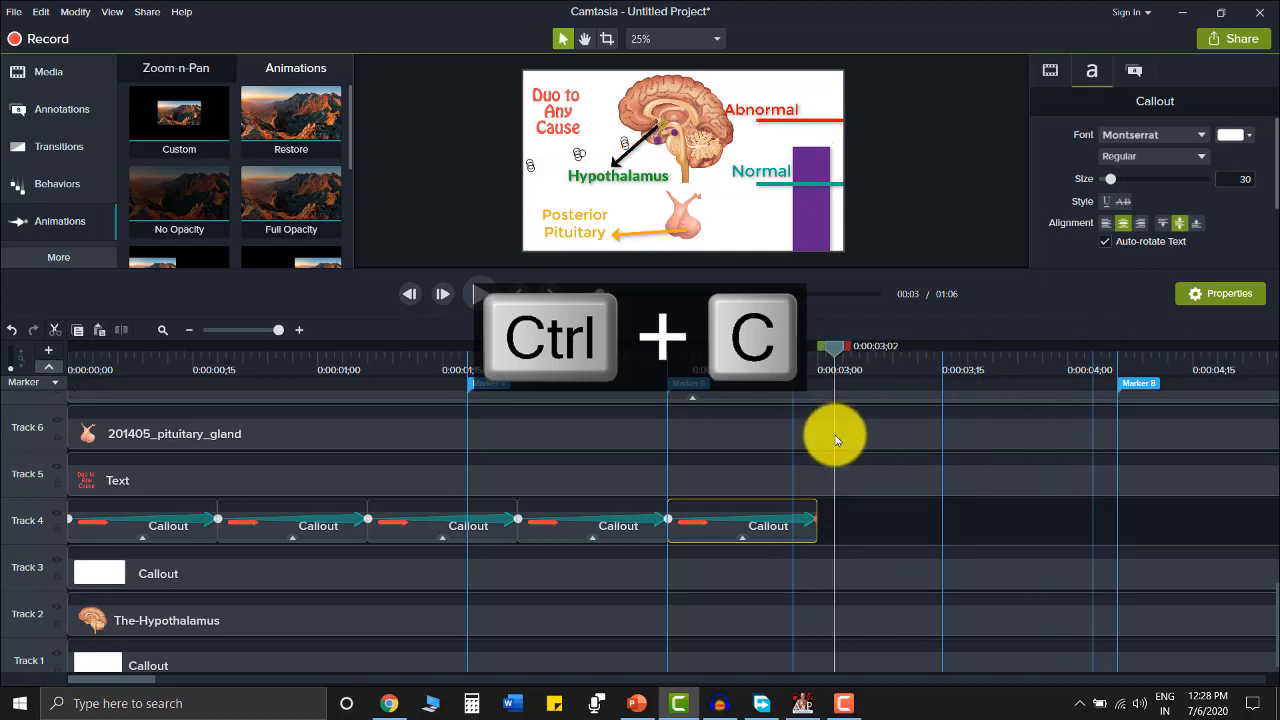
pyautogui.hotkey('ctrl', 'v')
pyautogui.hotkey('ctrl', 'v')
pyautogui.moveTo(1016, 538); pyautogui.dragTo(977, 534)
# - Scrub the animation from the timeline's start to about 0:00:04;05 to check the arrow, dots and rising bar together
pyautogui.moveTo(1006, 349); pyautogui.dragTo(11, 371)
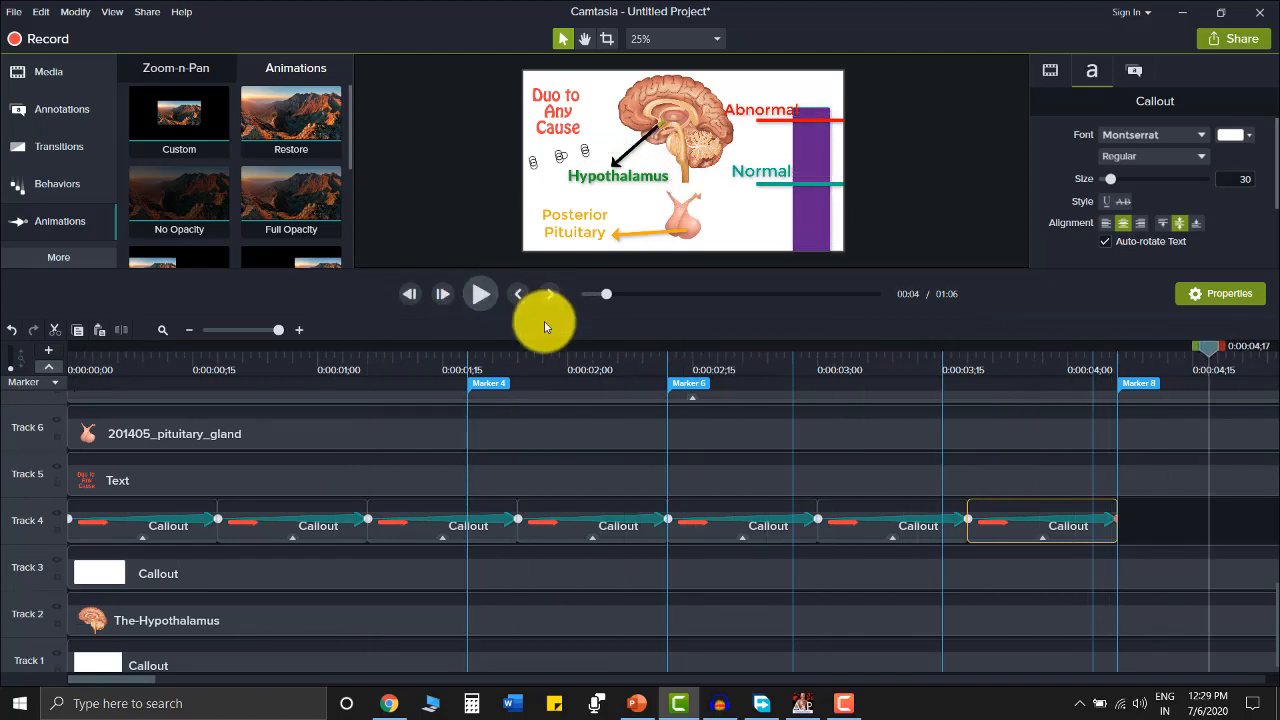
pyautogui.moveTo(519, 353); pyautogui.dragTo(108, 420)
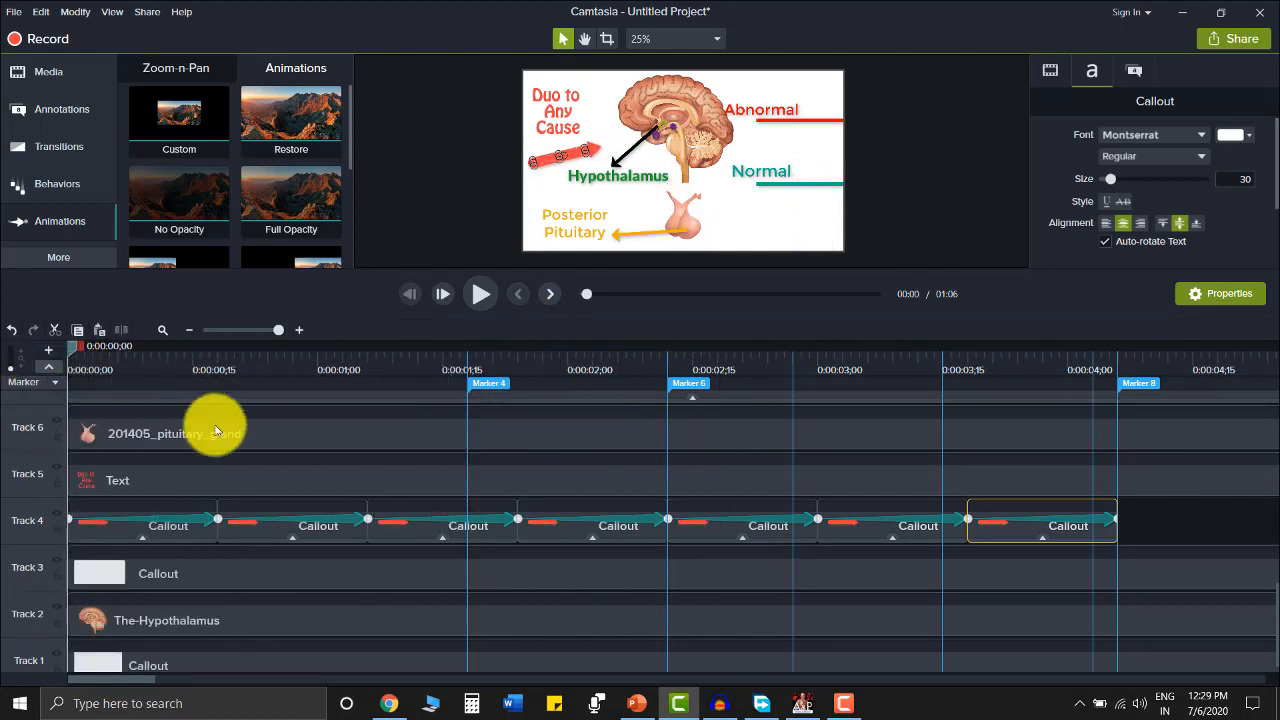
pyautogui.moveTo(448, 424); pyautogui.dragTo(1108, 532)
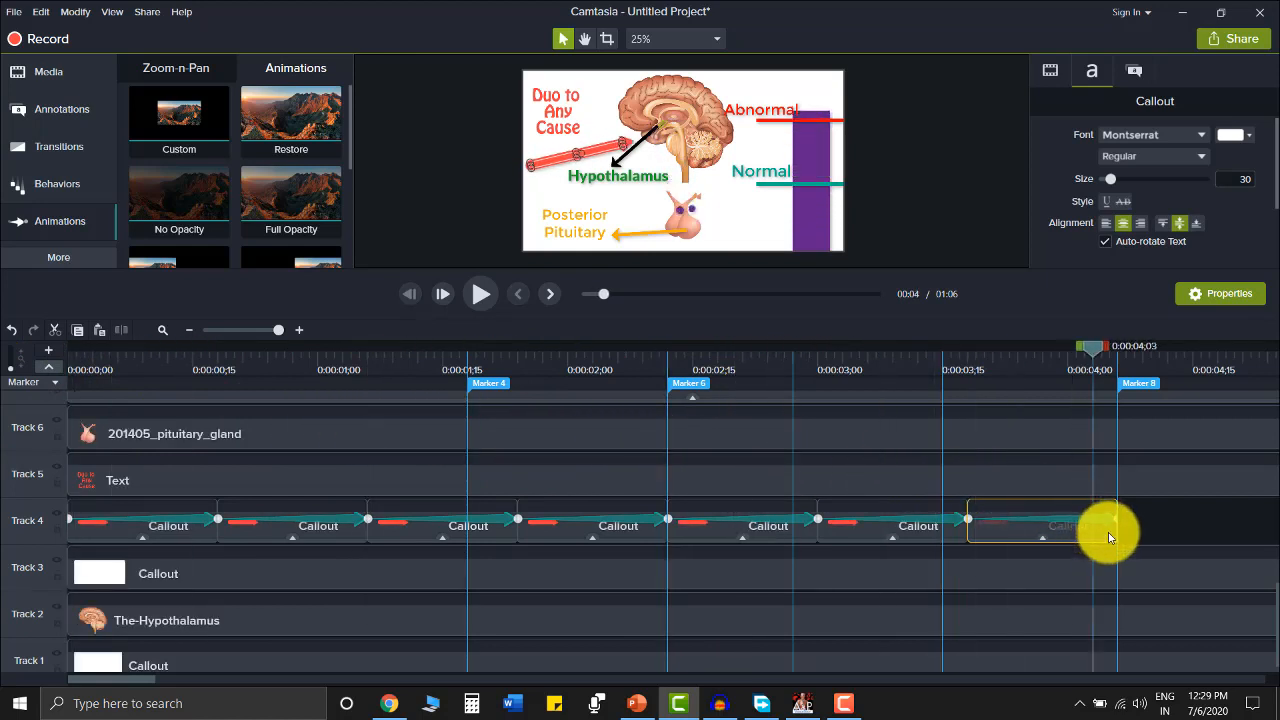
pyautogui.moveTo(899, 267); pyautogui.dragTo(923, 178)
# - Split the Abnormal text on Track 16 and the Normal text on Track 15 at 0:00:04;06
pyautogui.scroll(5, 1088, 470)
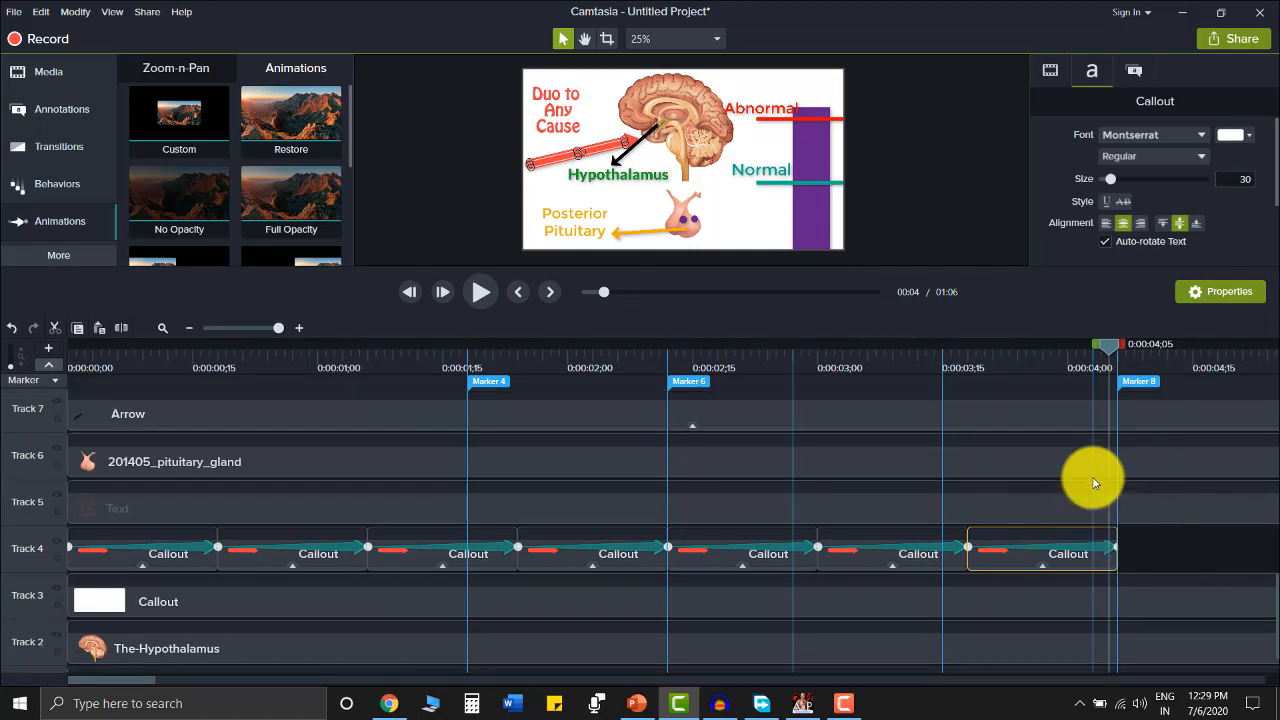
pyautogui.scroll(2, 1090, 478)
pyautogui.scroll(-1, 1080, 472)
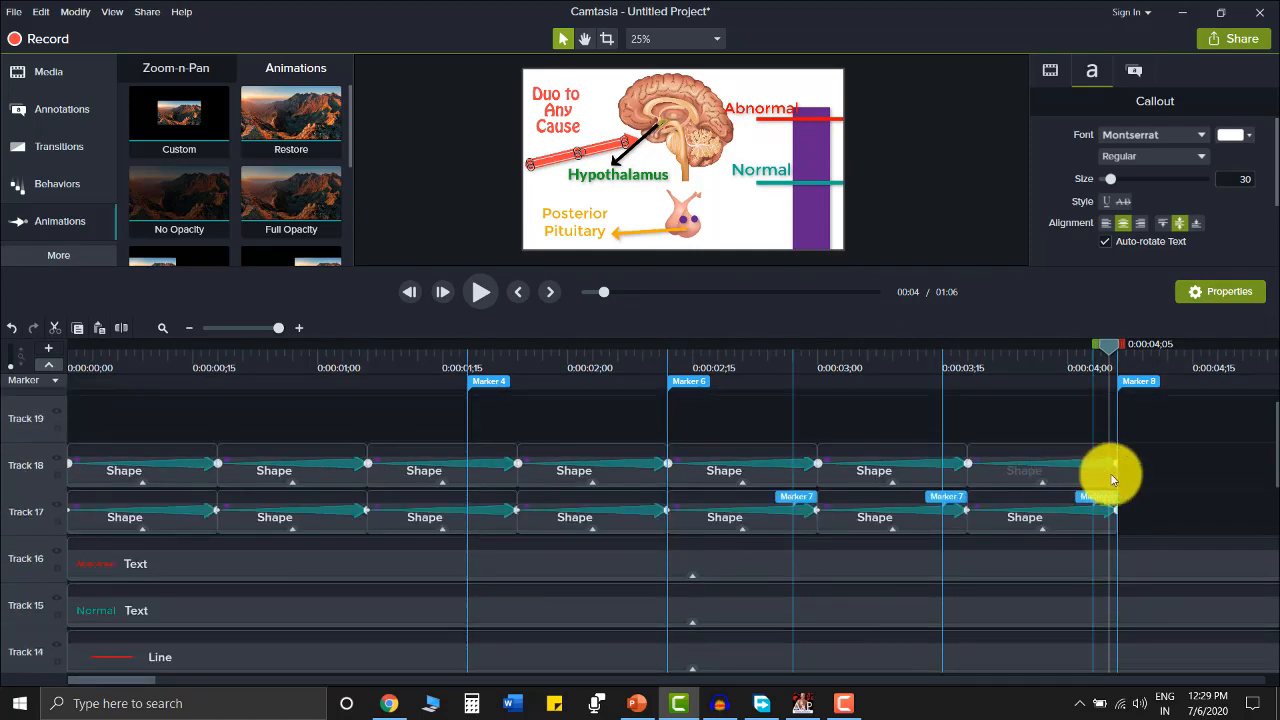
pyautogui.moveTo(1108, 353); pyautogui.dragTo(1124, 374)
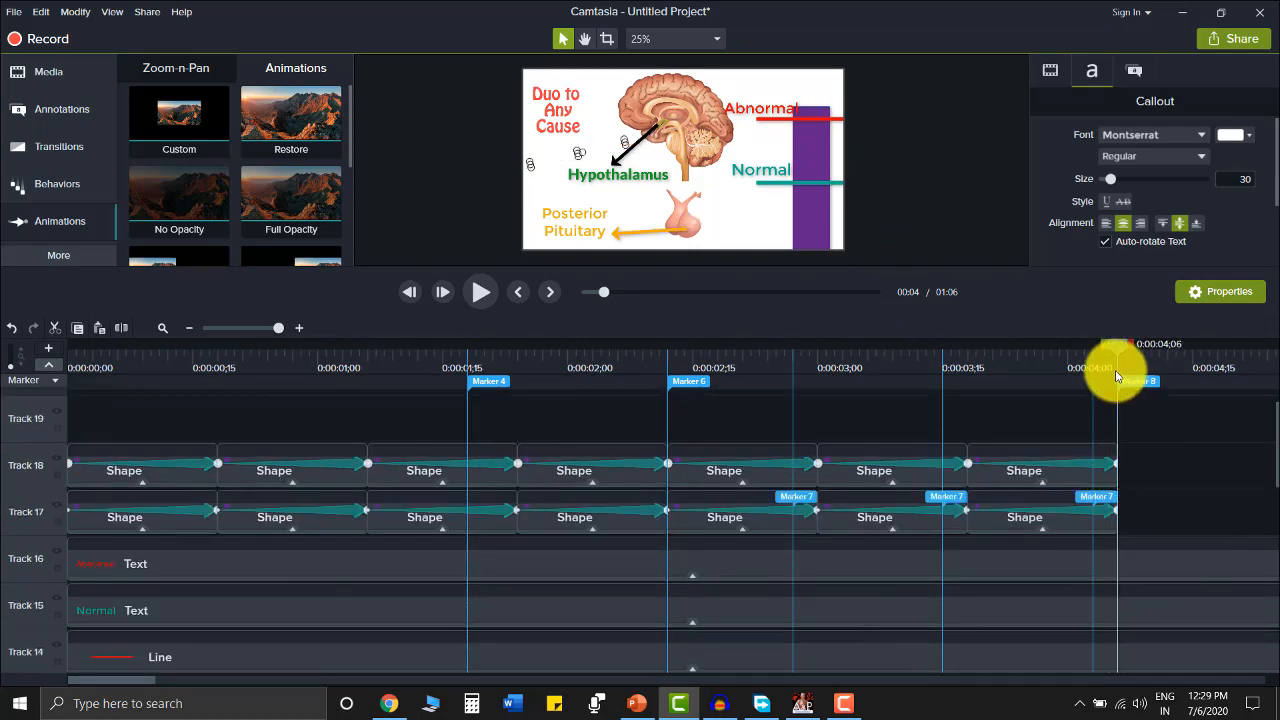
pyautogui.click(1140, 566)
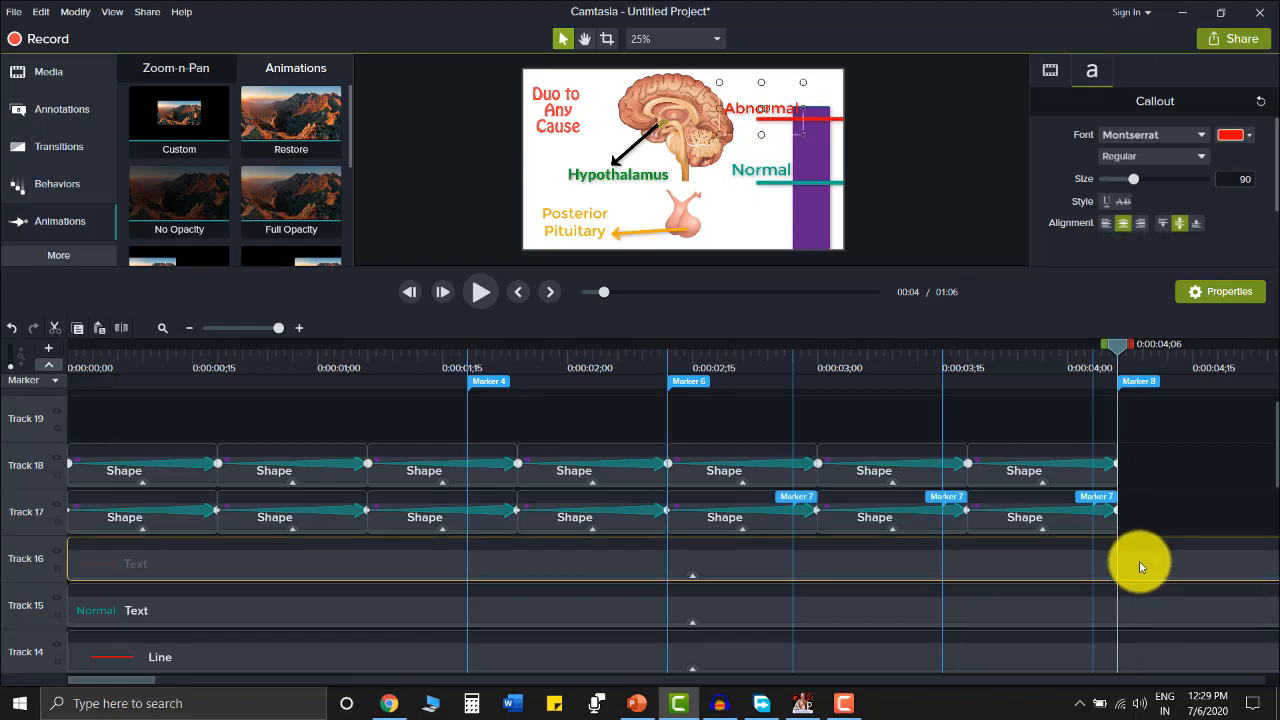
pyautogui.press('s')
pyautogui.click(1143, 601)
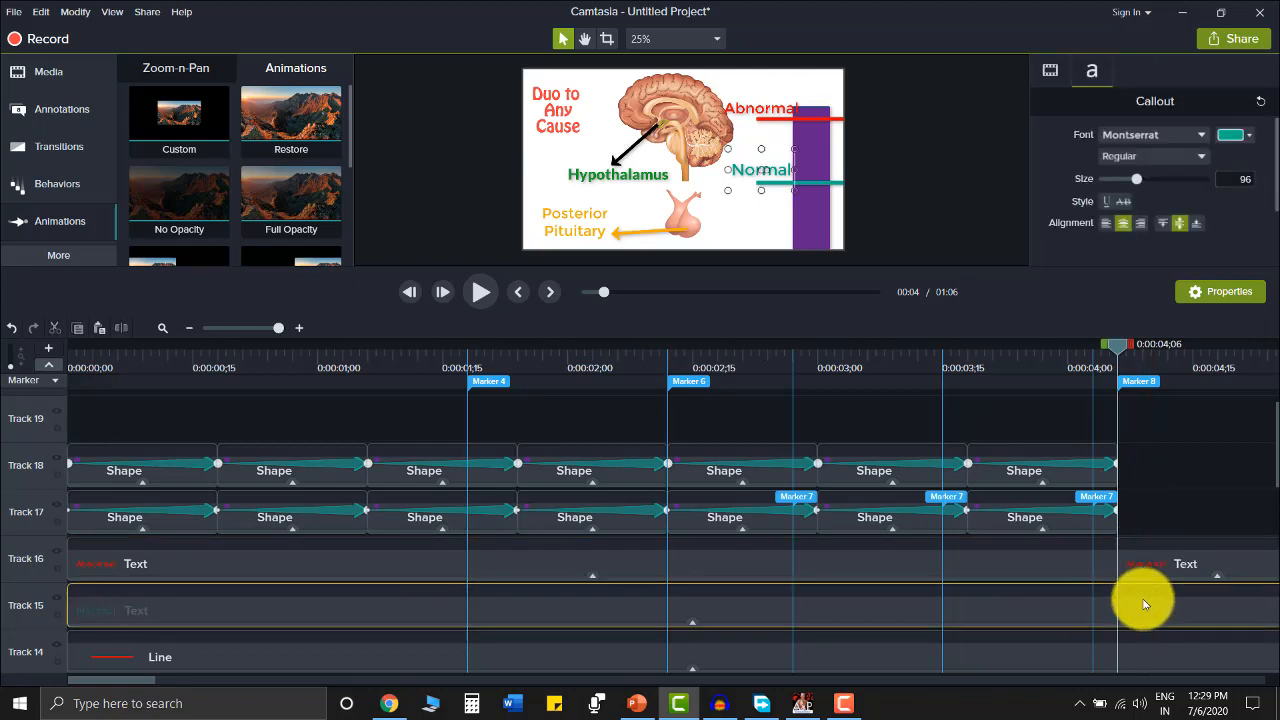
pyautogui.press('s')
# - Split the red line on Track 14 and the green line on Track 13 at 0:00:04;06
pyautogui.scroll(-3, 1152, 580)
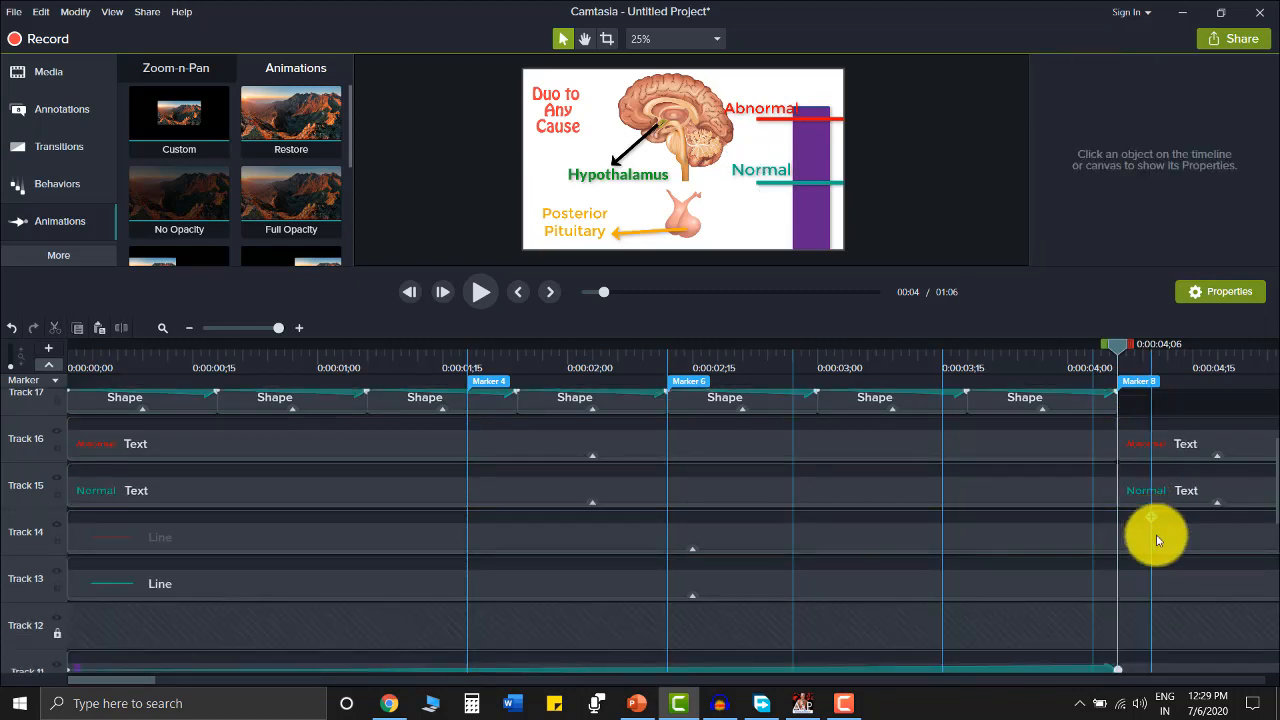
pyautogui.click(1154, 525)
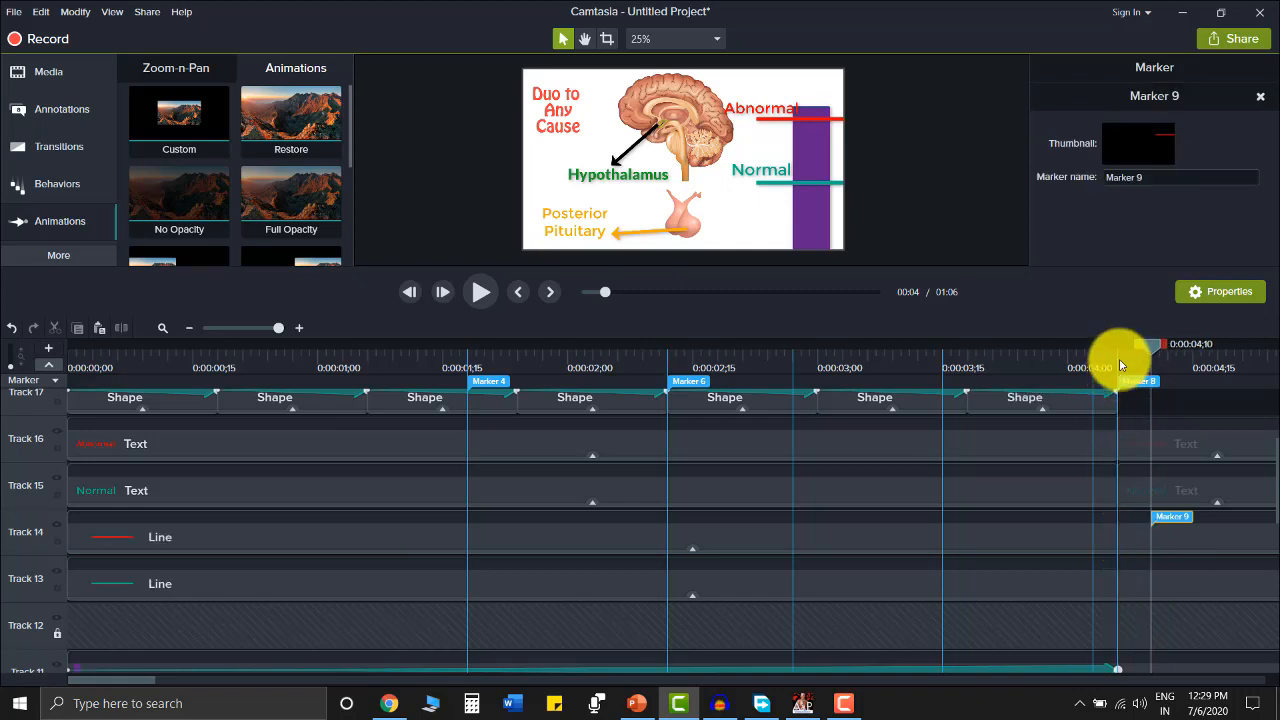
pyautogui.click(1117, 358)
pyautogui.click(1141, 518)
pyautogui.moveTo(1115, 358)
pyautogui.mouseDown()
pyautogui.moveTo(1143, 349)
pyautogui.moveTo(1126, 353)
pyautogui.mouseUp()
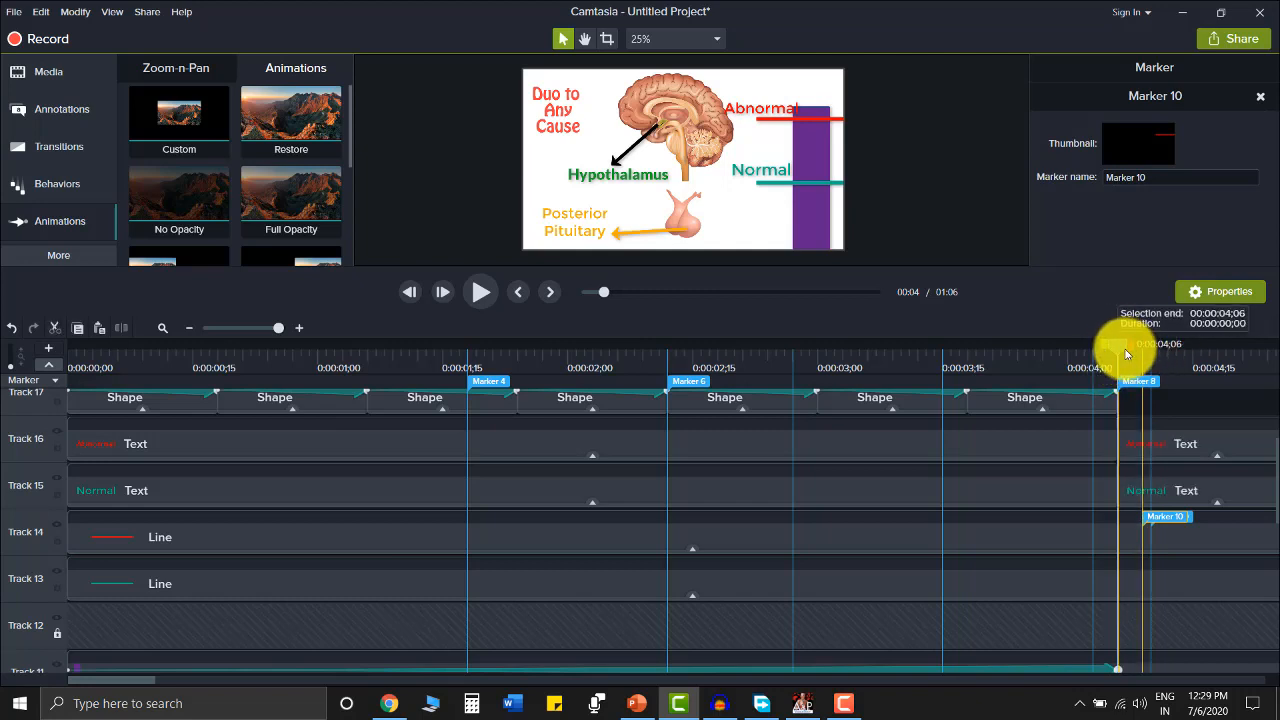
pyautogui.click(1120, 543)
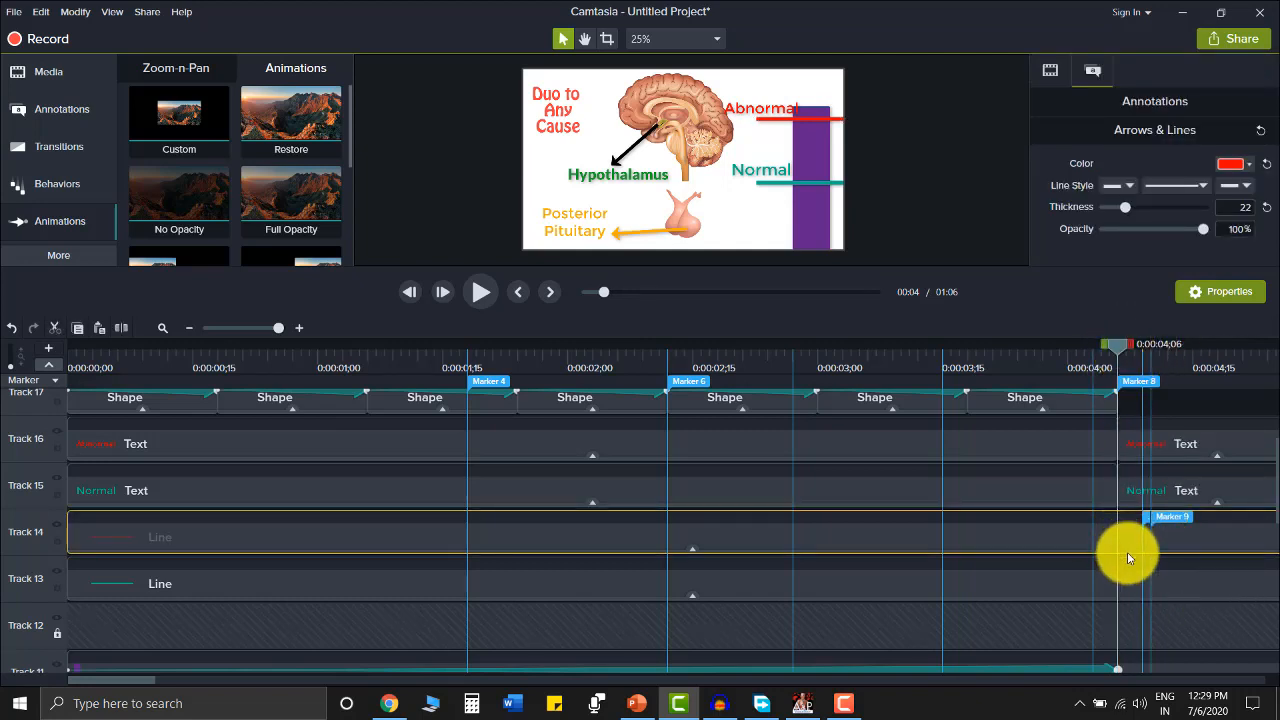
pyautogui.click(1126, 550)
pyautogui.scroll(-2, 1132, 540)
pyautogui.click(1135, 502)
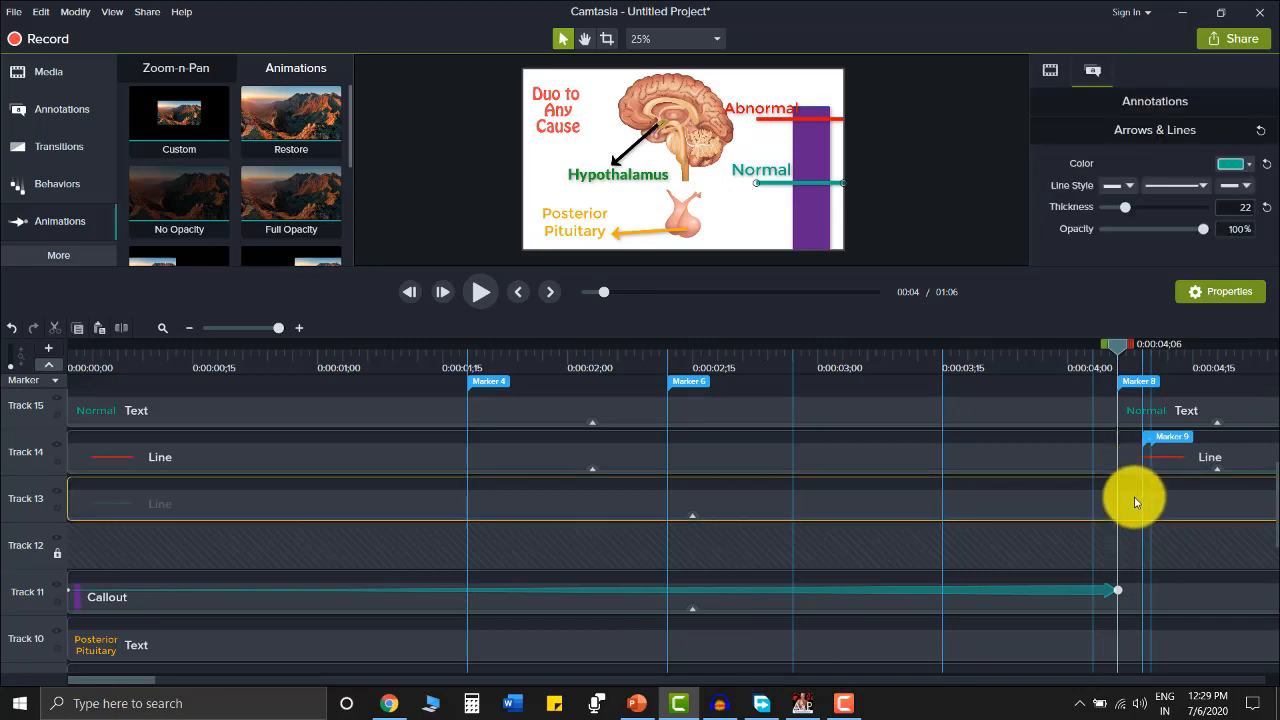
pyautogui.click(1133, 540)
# - Split the purple callout on Track 11 and the Posterior Pituitary text on Track 10 at 0:00:04;06
pyautogui.scroll(-2, 1135, 545)
pyautogui.click(1133, 518)
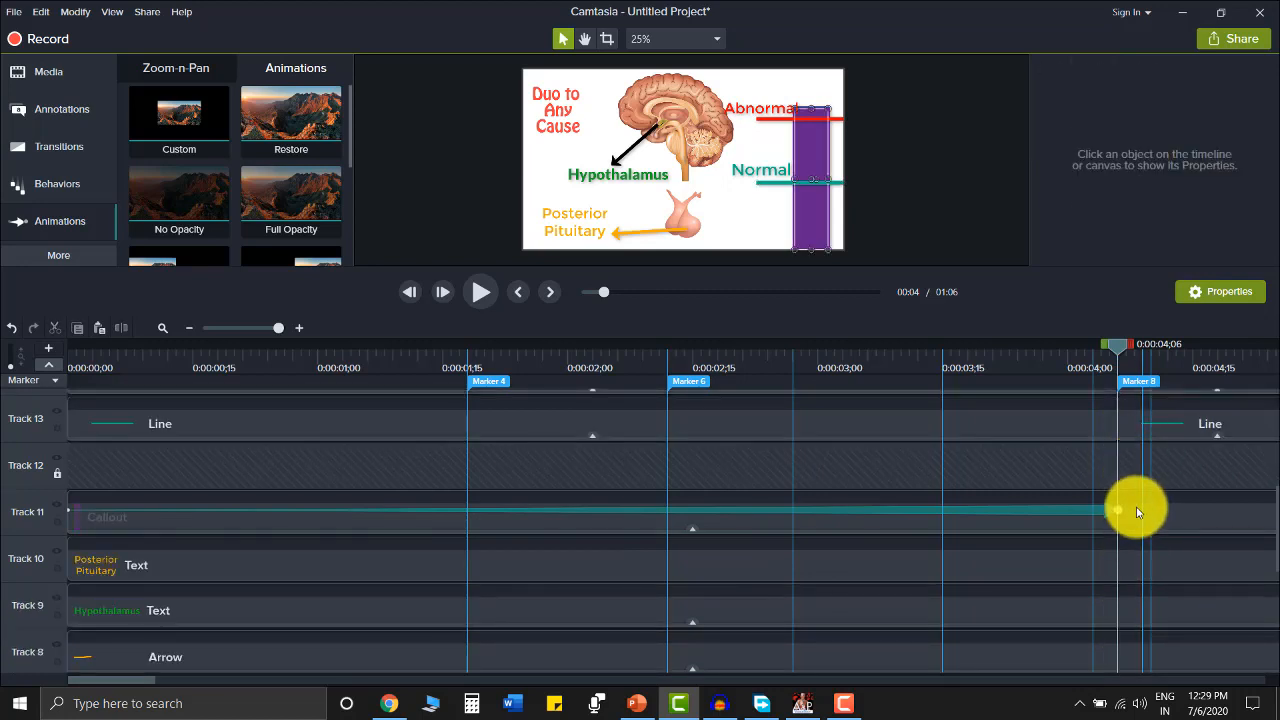
pyautogui.click(1134, 543)
pyautogui.scroll(-1, 1131, 549)
pyautogui.click(1131, 518)
pyautogui.press('s')
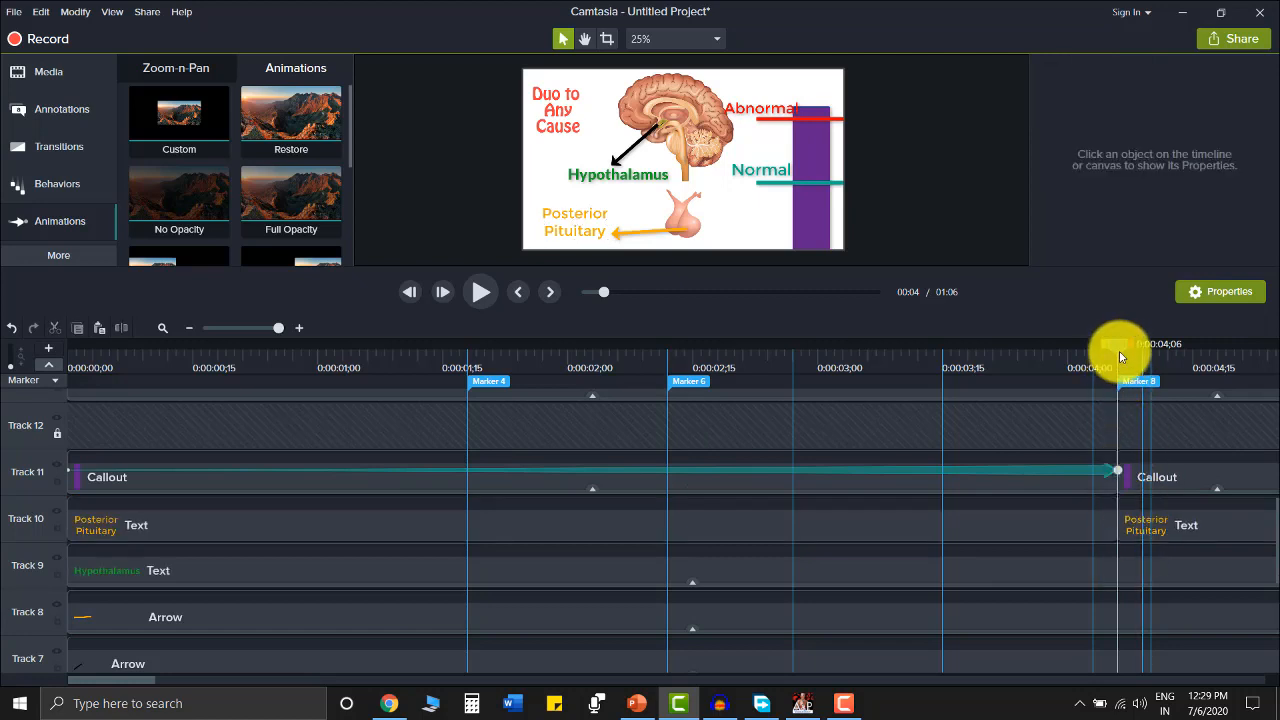
# - Split the Hypothalamus text on Track 9 and the arrows on Tracks 8 and 7 at 0:00:04;06
pyautogui.click(1130, 572)
pyautogui.scroll(-2, 1130, 580)
pyautogui.click(1131, 540)
pyautogui.press('s')
pyautogui.scroll(-1, 1125, 570)
pyautogui.click(1128, 543)
pyautogui.press('s')
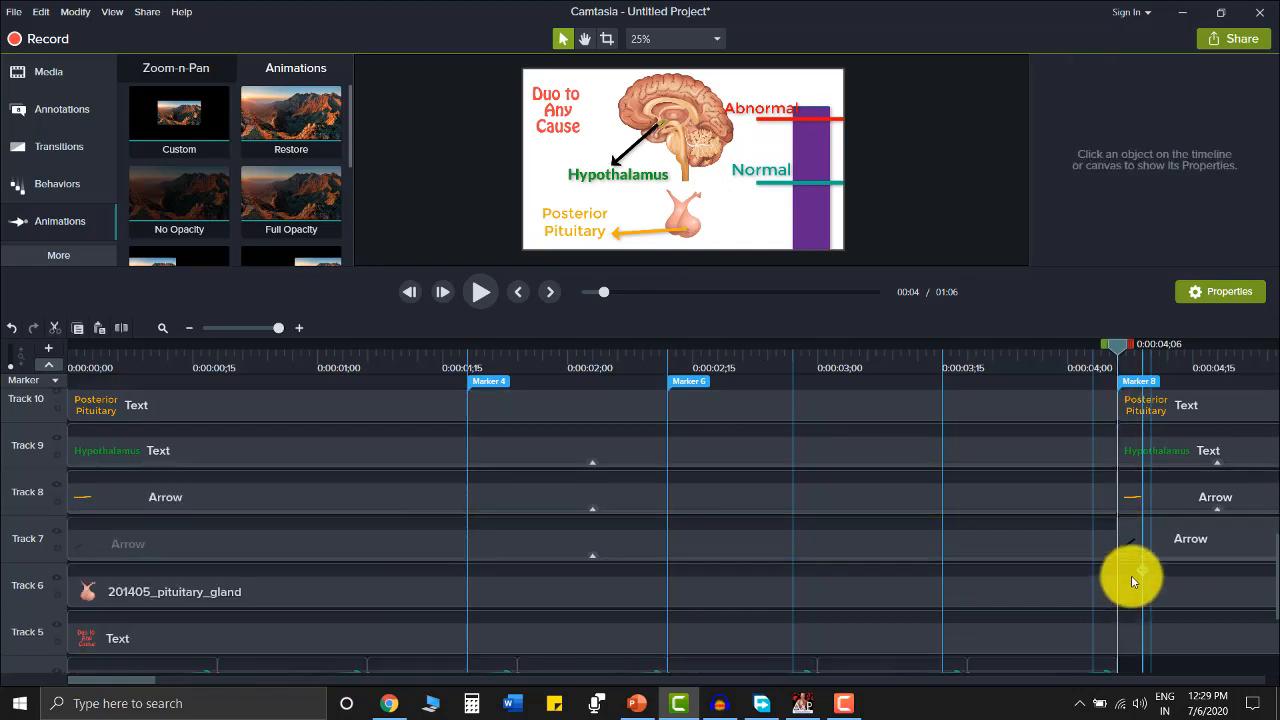
# - Split the pituitary gland image on Track 6 and the Duo to Any Cause text on Track 5 at 0:00:04;06
pyautogui.click(1125, 612)
pyautogui.click(1132, 590)
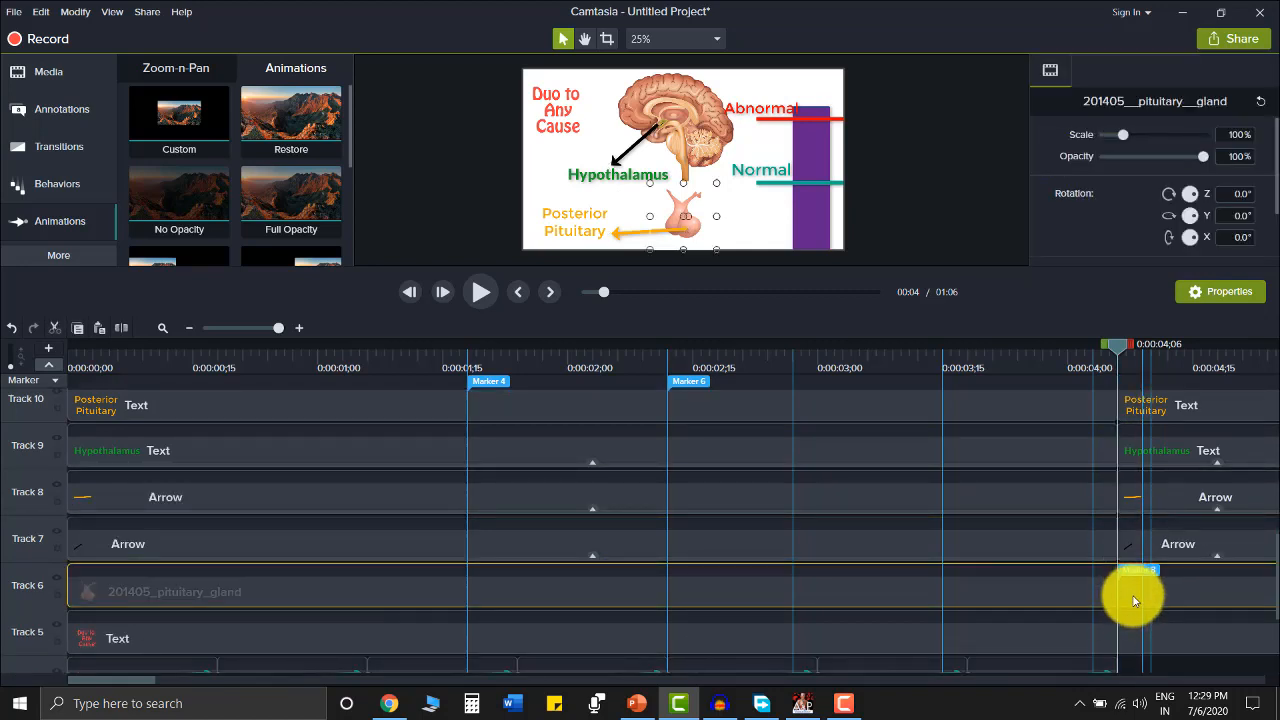
pyautogui.press('s')
pyautogui.scroll(-3, 1128, 615)
pyautogui.click(1134, 522)
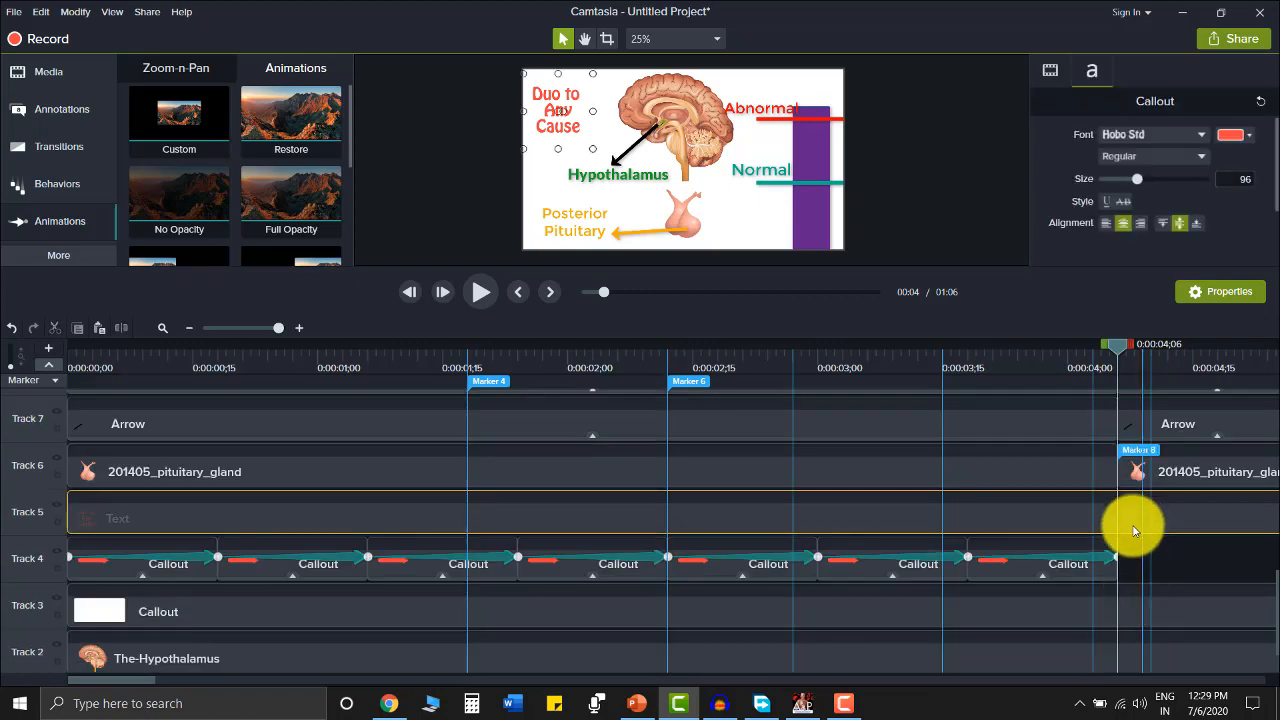
pyautogui.press('s')
# - Split the white callouts on Tracks 3 and 1 and The-Hypothalamus image on Track 2 at 0:00:04;06
pyautogui.scroll(-1, 1130, 575)
pyautogui.click(1134, 563)
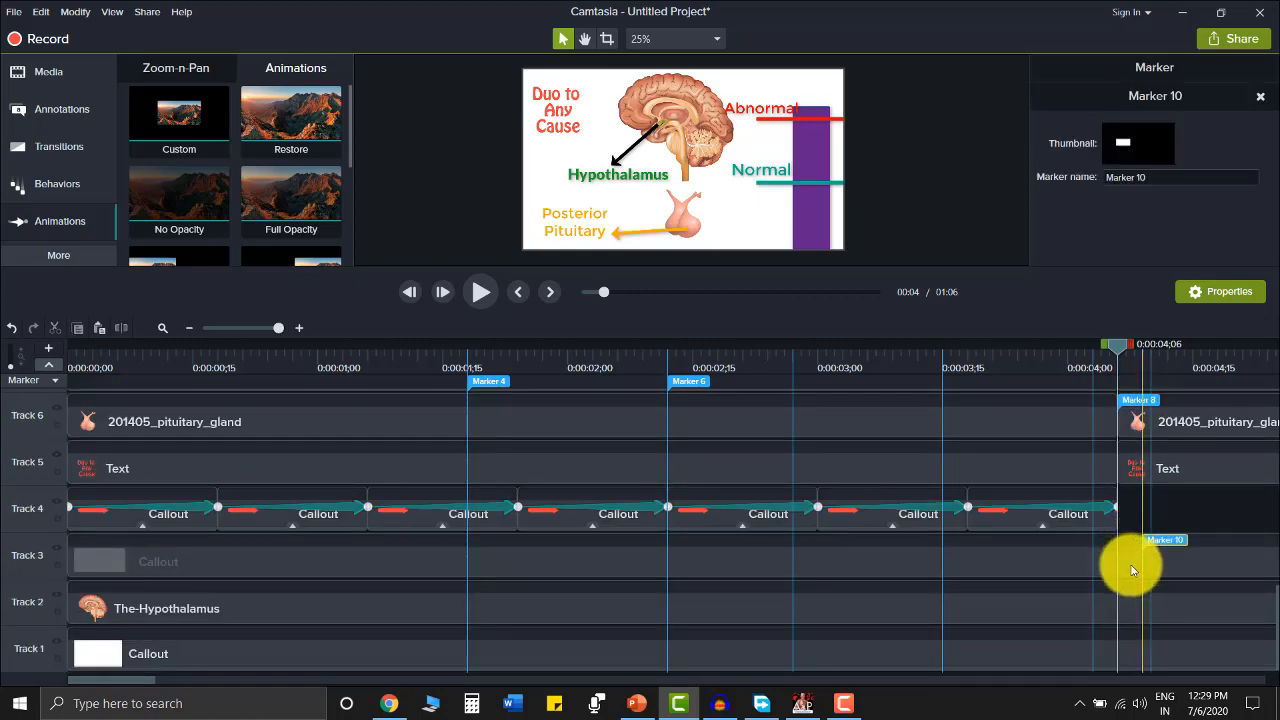
pyautogui.press('s')
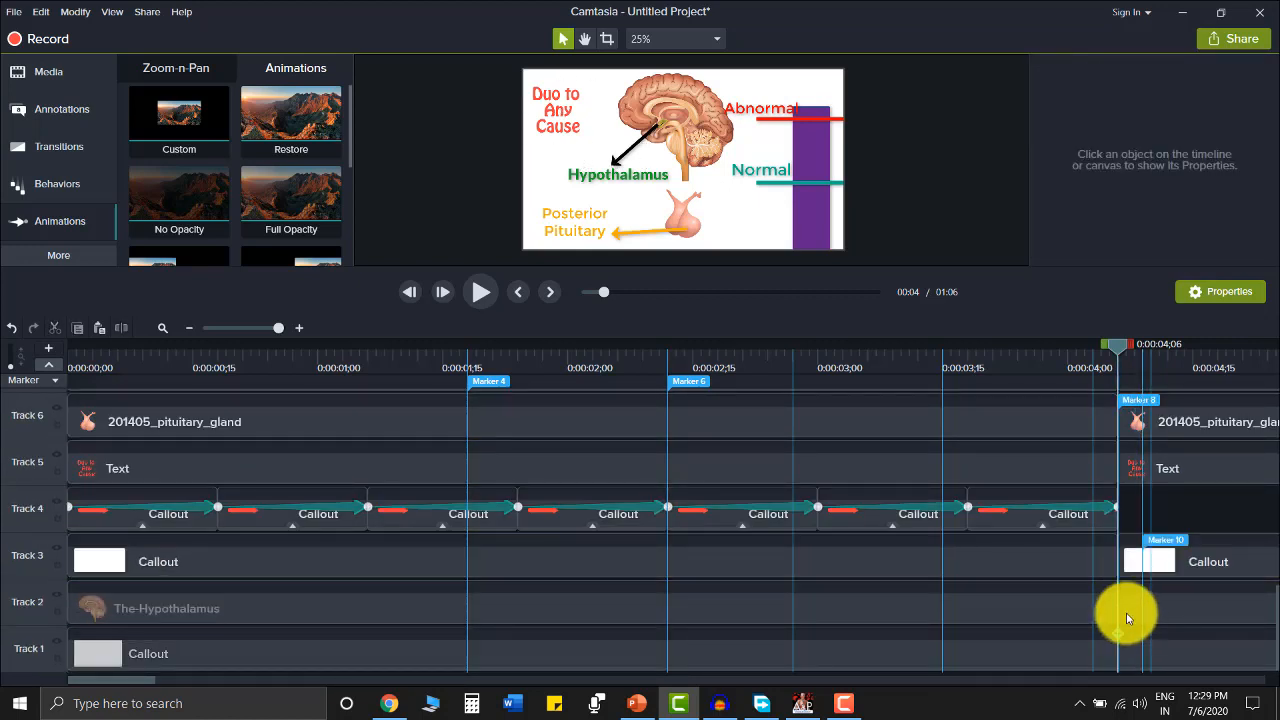
pyautogui.click(1128, 591)
pyautogui.click(1131, 615)
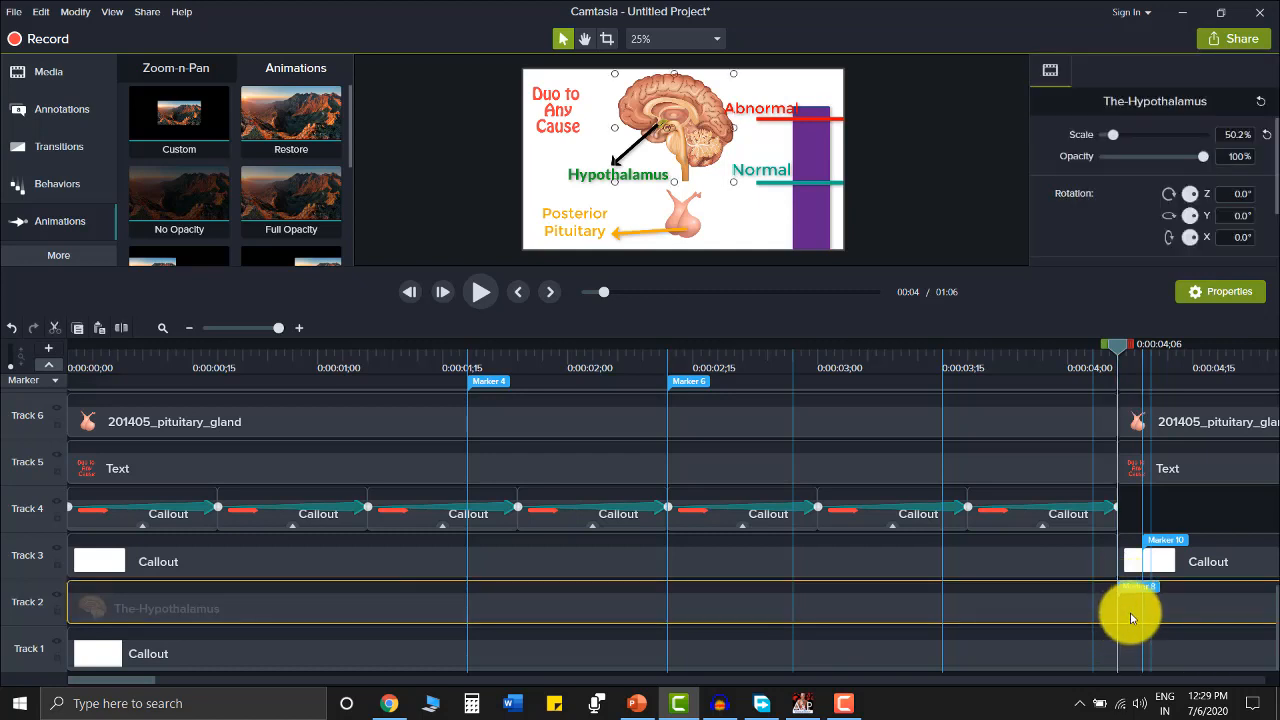
pyautogui.press('s')
pyautogui.click(1128, 650)
pyautogui.press('s')
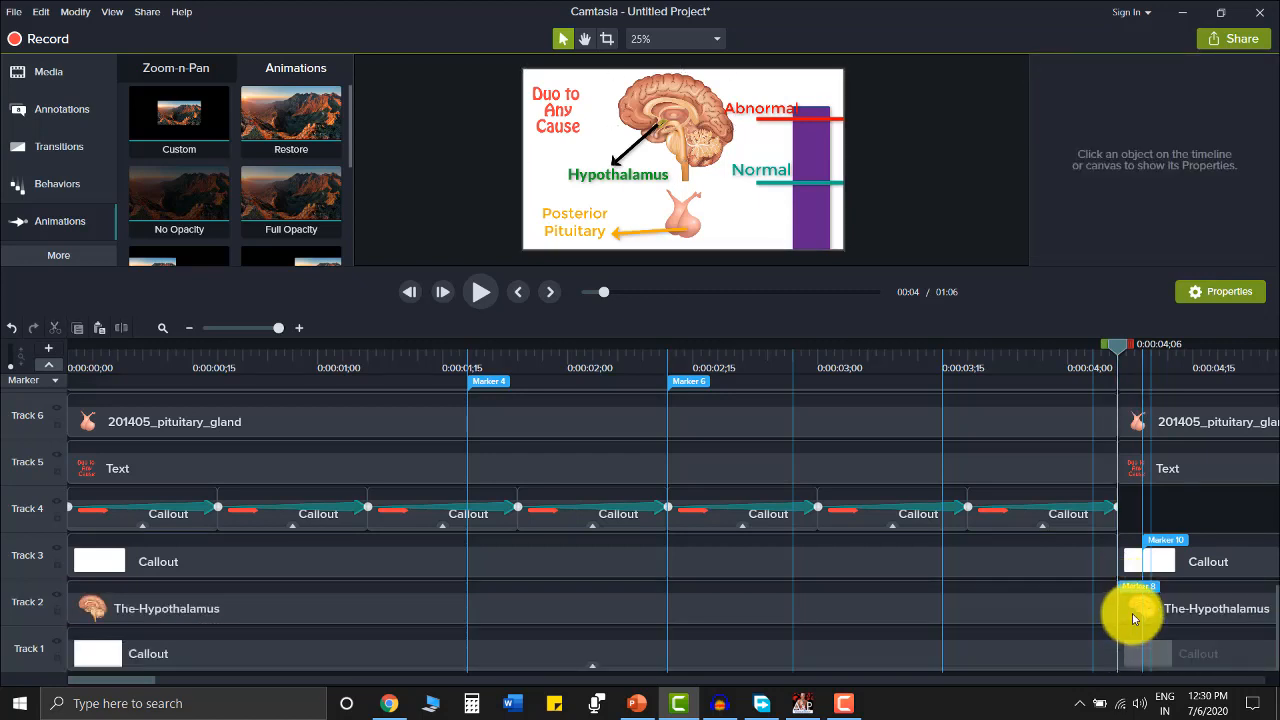
# - Delete all the split clip remainders after 0:00:04;06 on every track
pyautogui.scroll(-6, 630, 512)
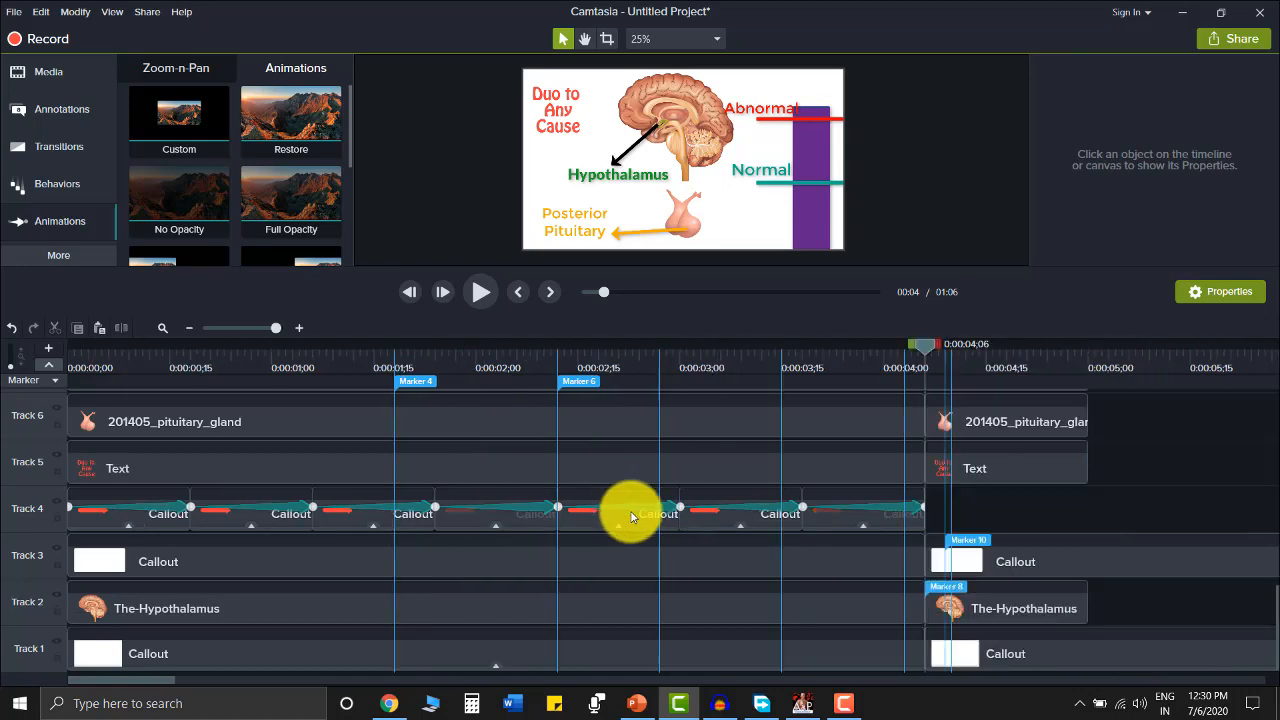
pyautogui.scroll(-3, 511, 472)
pyautogui.scroll(10, 206, 443)
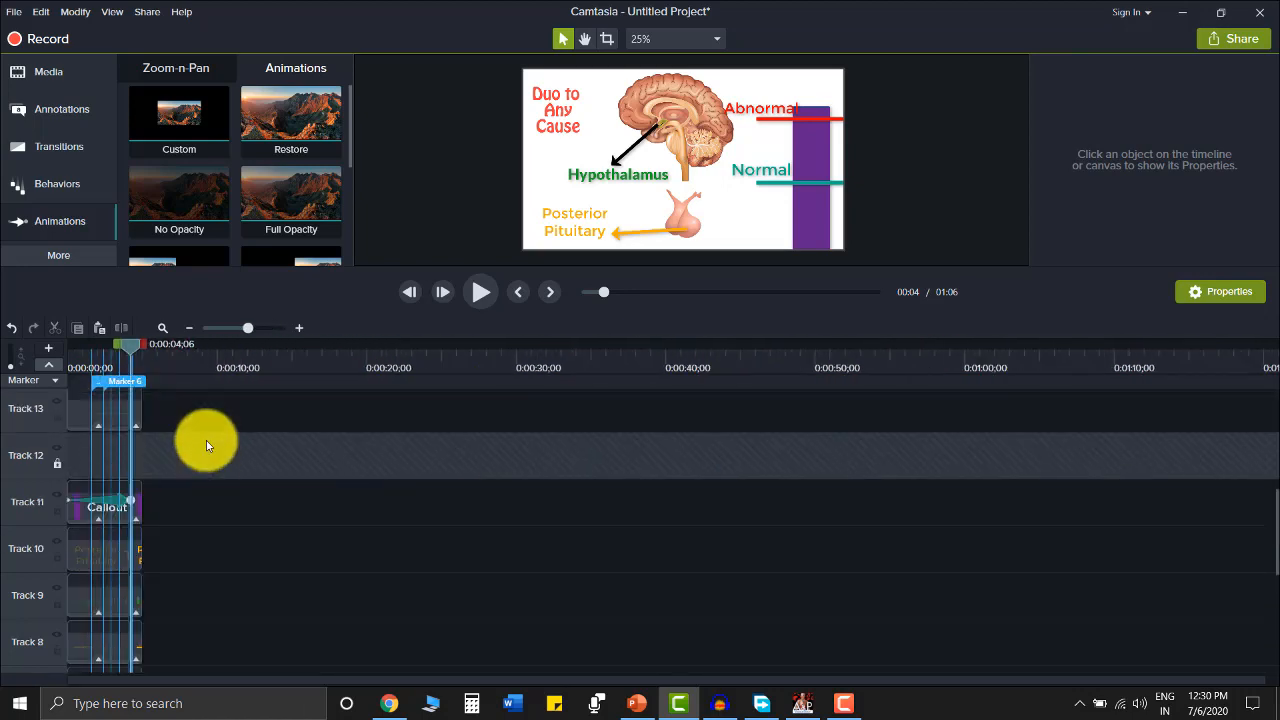
pyautogui.scroll(-3, 215, 470)
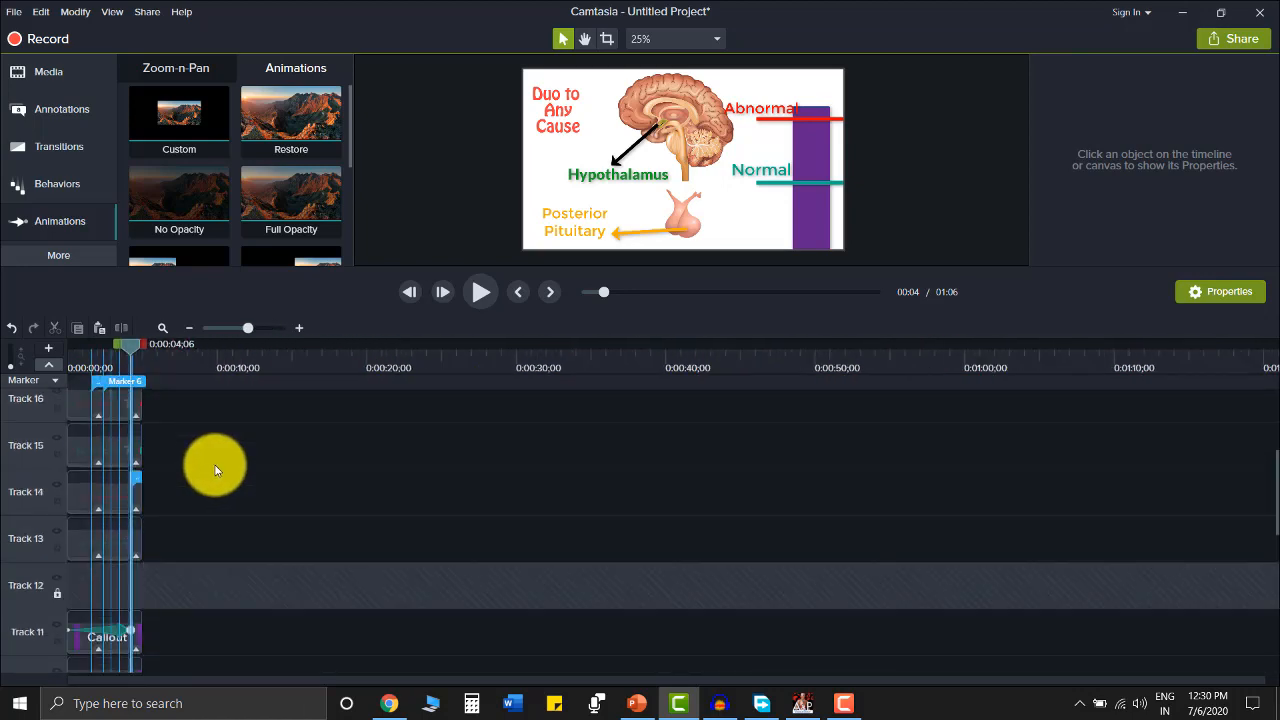
pyautogui.scroll(4, 215, 470)
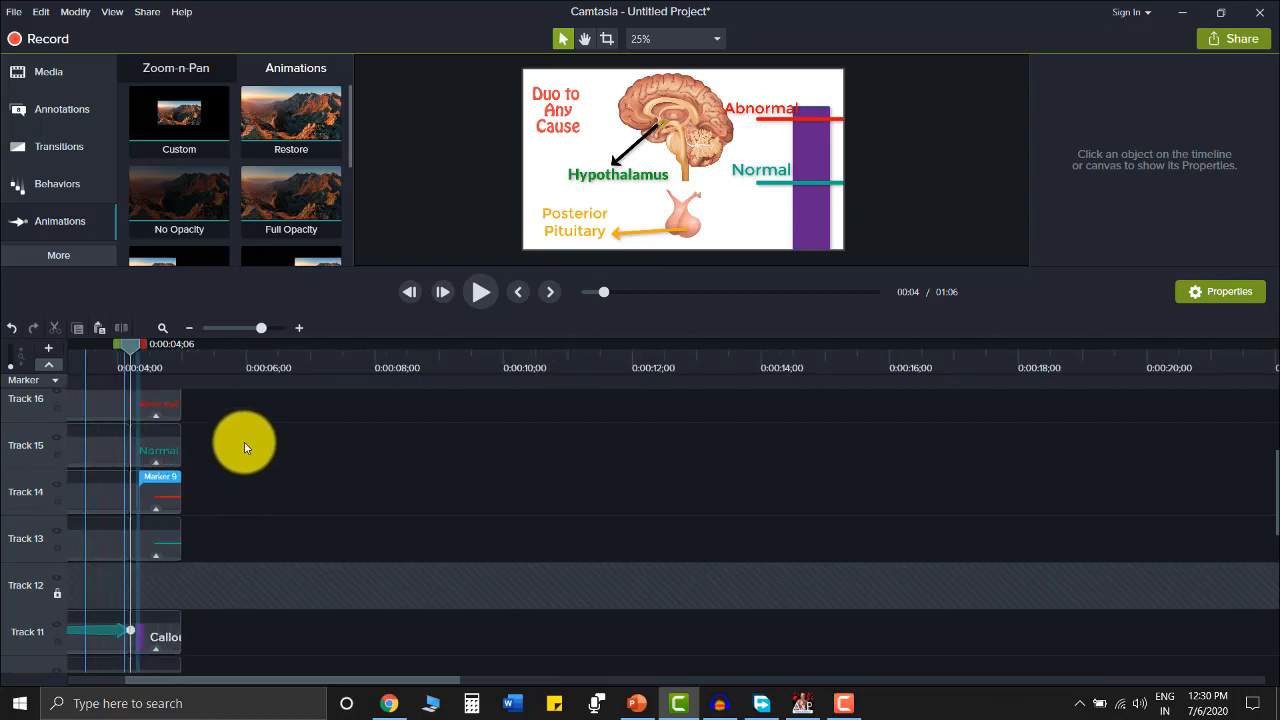
pyautogui.scroll(3, 244, 443)
pyautogui.moveTo(186, 463); pyautogui.dragTo(172, 669)
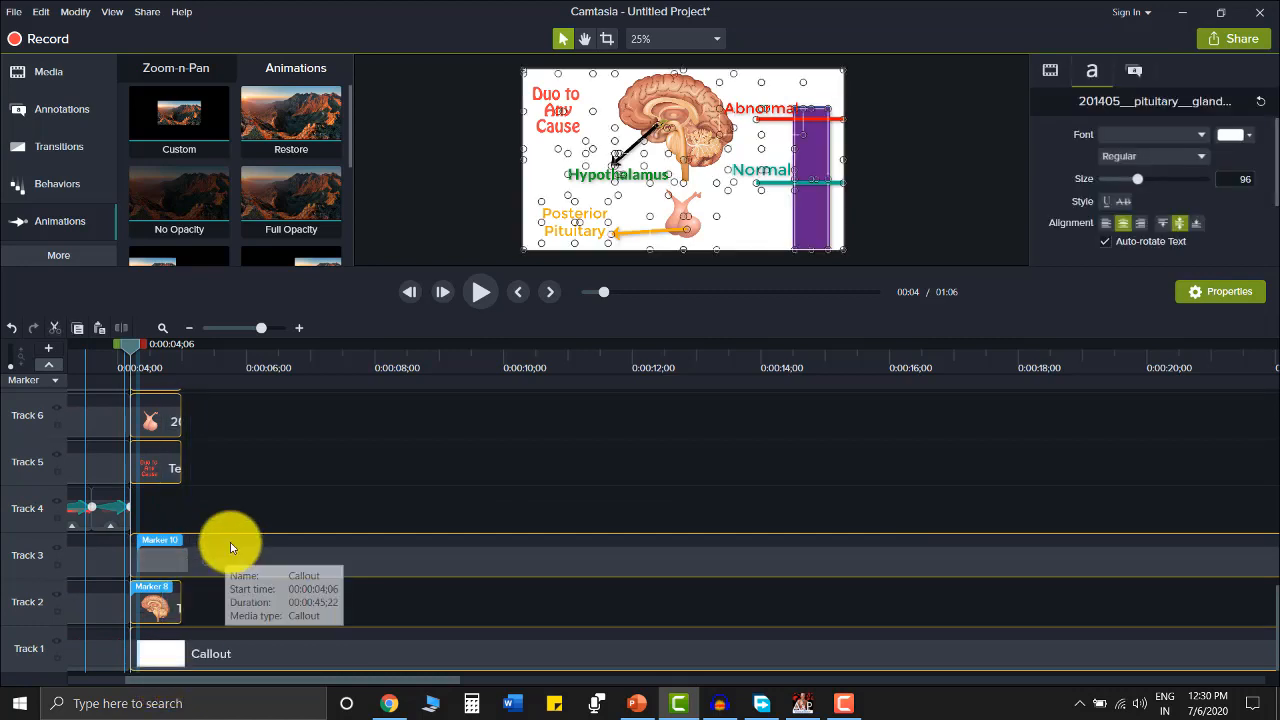
pyautogui.press('Delete')
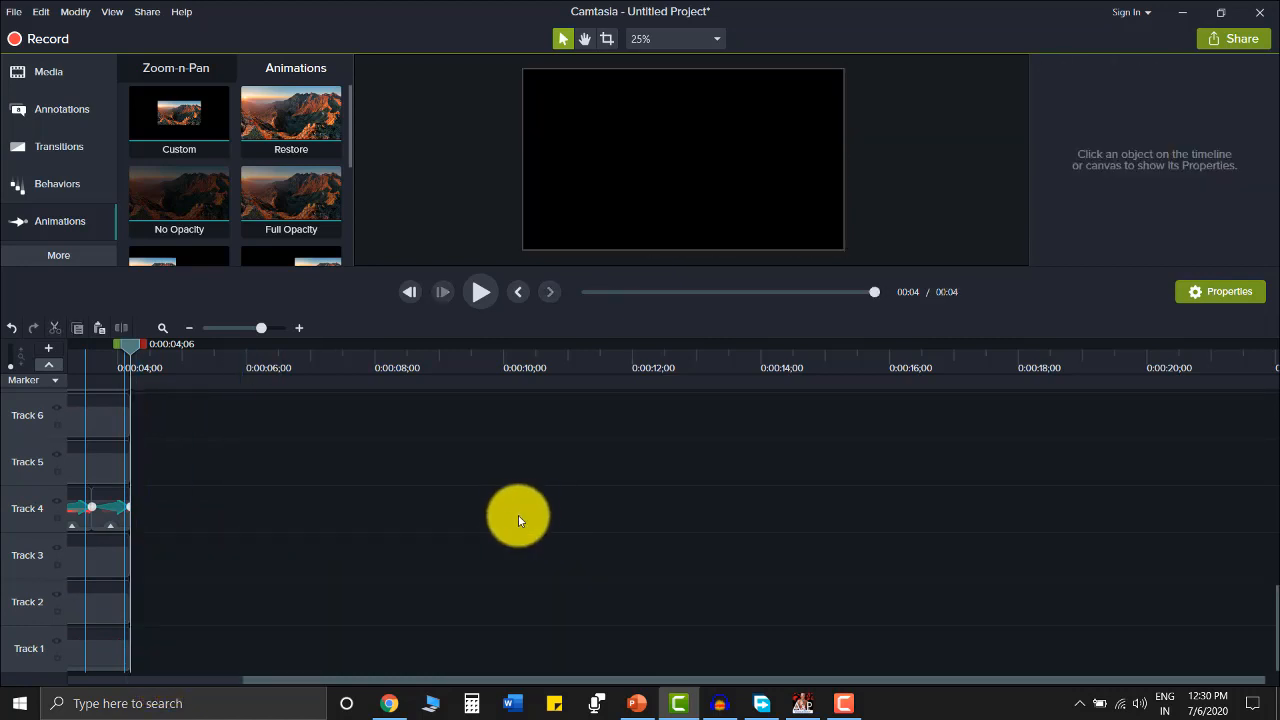
pyautogui.hotkey('ctrl', 'z')
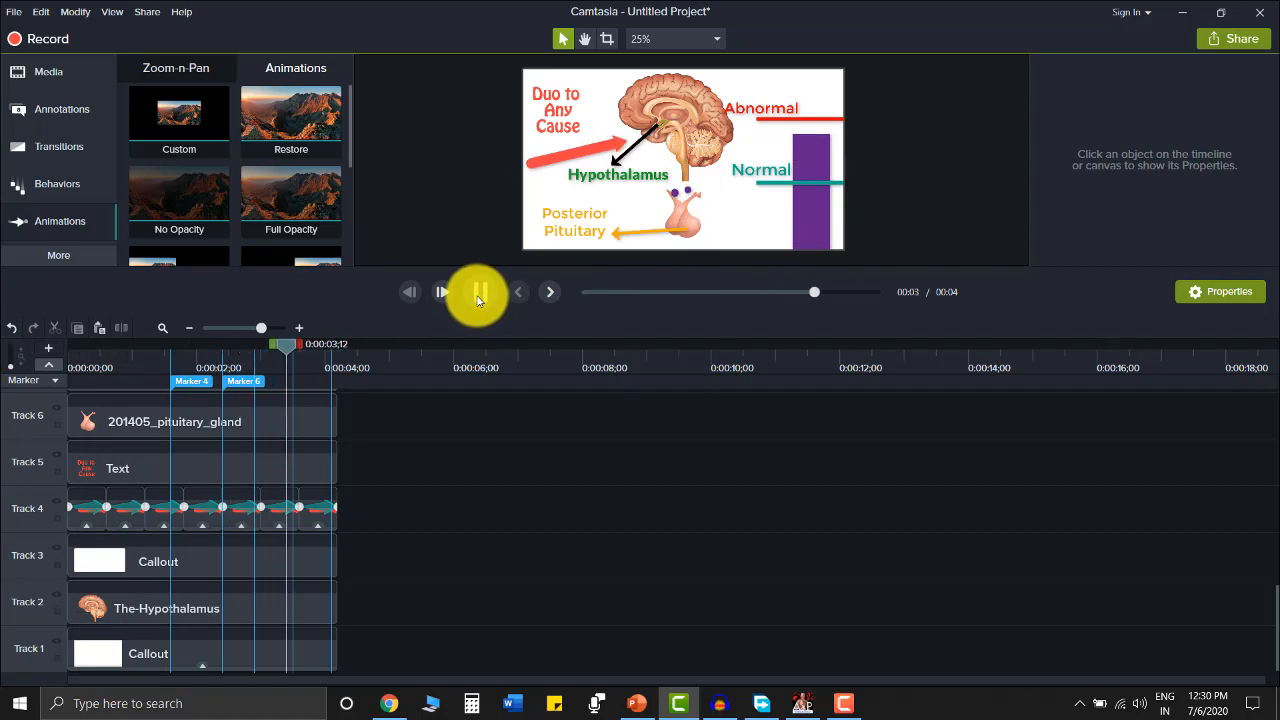
# - Preview the animation with the white background callout on Track 1 shifted past the scene, and return the callout to the timeline start
pyautogui.click(478, 294)
pyautogui.moveTo(209, 646); pyautogui.dragTo(737, 650)
pyautogui.moveTo(289, 349); pyautogui.dragTo(8, 344)
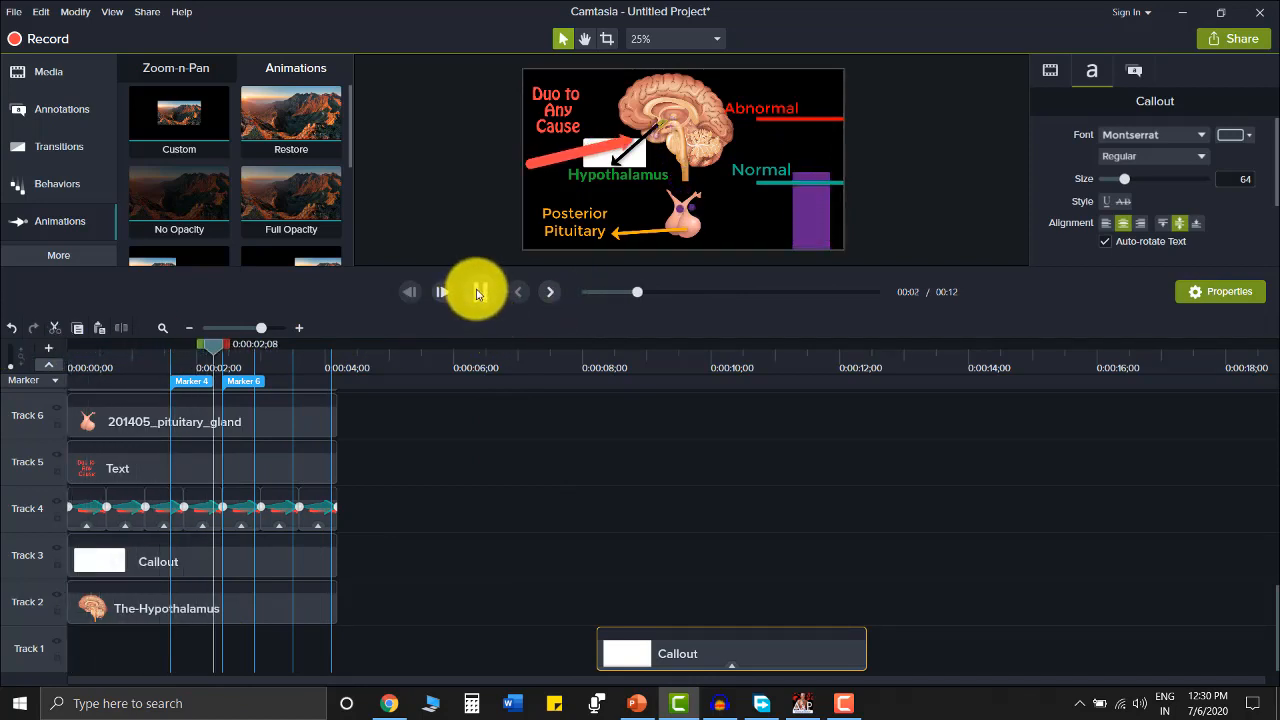
pyautogui.click(478, 294)
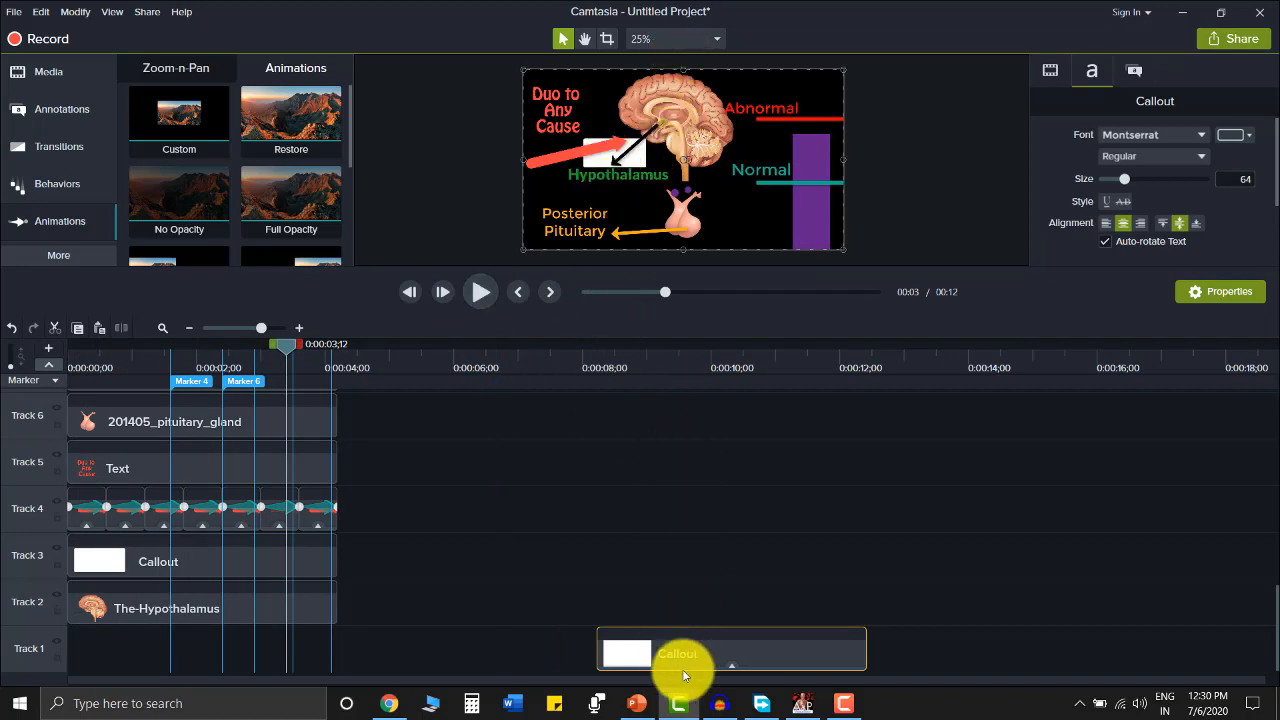
pyautogui.moveTo(707, 672); pyautogui.dragTo(100, 657)
# - Add a purple speech bubble callout beside the Abnormal label at 0:00:00;00
pyautogui.moveTo(290, 345); pyautogui.dragTo(14, 357)
pyautogui.moveTo(117, 360); pyautogui.dragTo(16, 474)
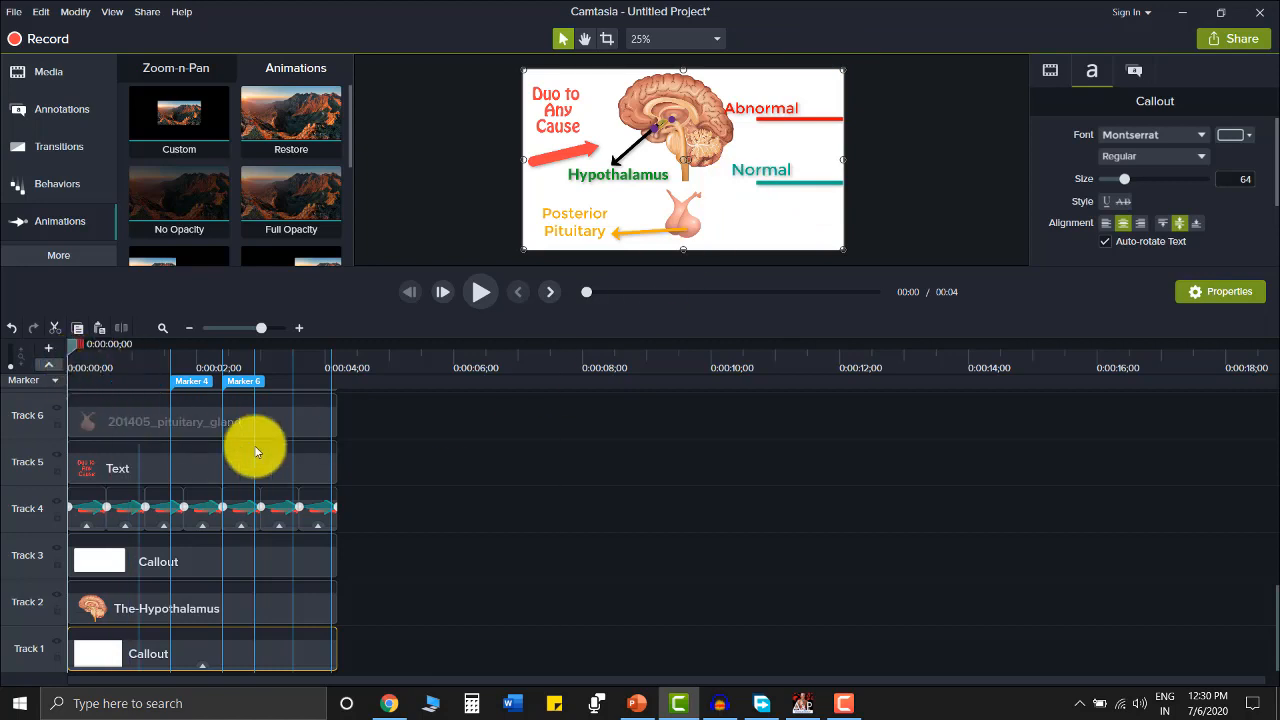
pyautogui.scroll(10, 255, 452)
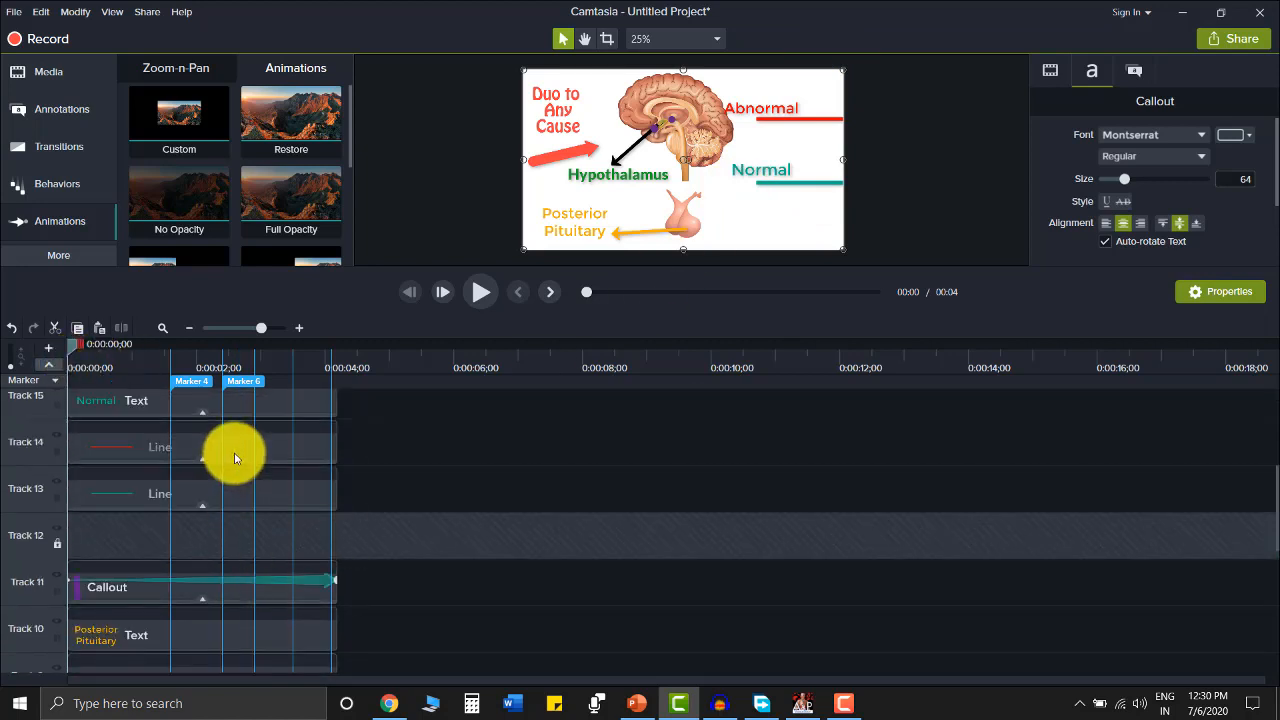
pyautogui.scroll(5, 235, 458)
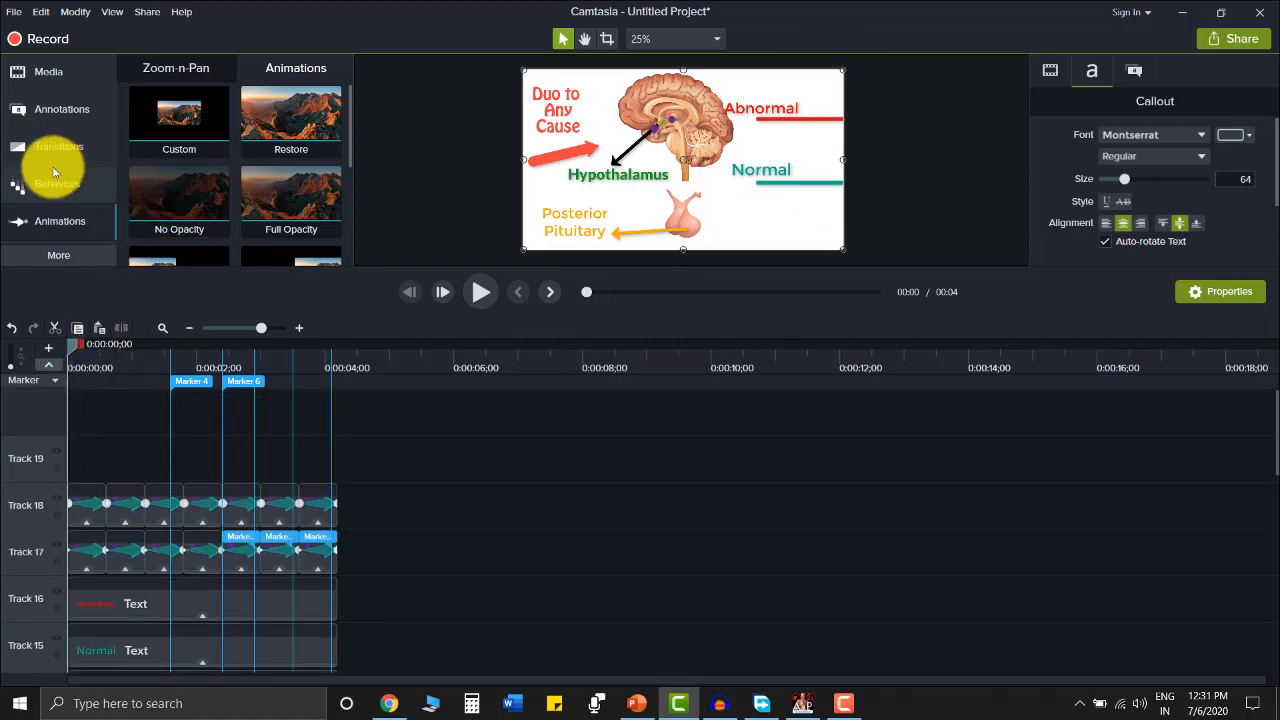
pyautogui.click(60, 108)
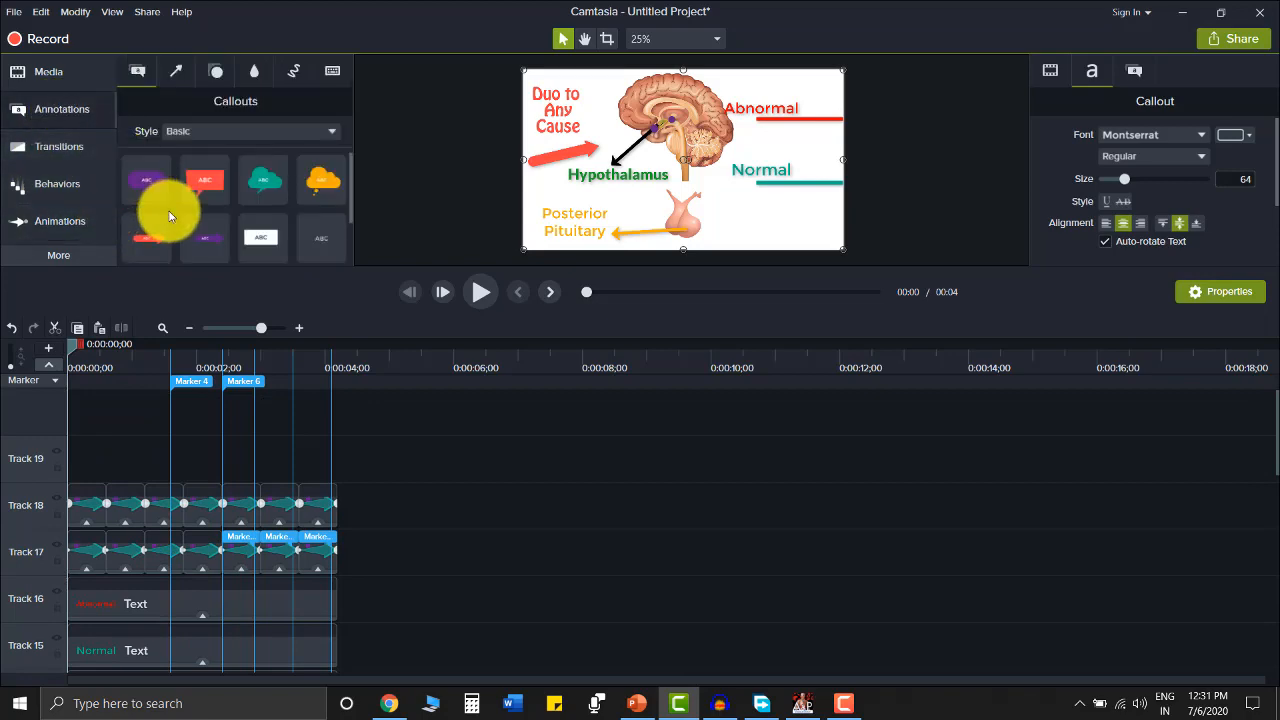
pyautogui.moveTo(145, 182); pyautogui.dragTo(786, 88)
# - Replace the purple speech bubble's text with ADH
pyautogui.scroll(5, 766, 104)
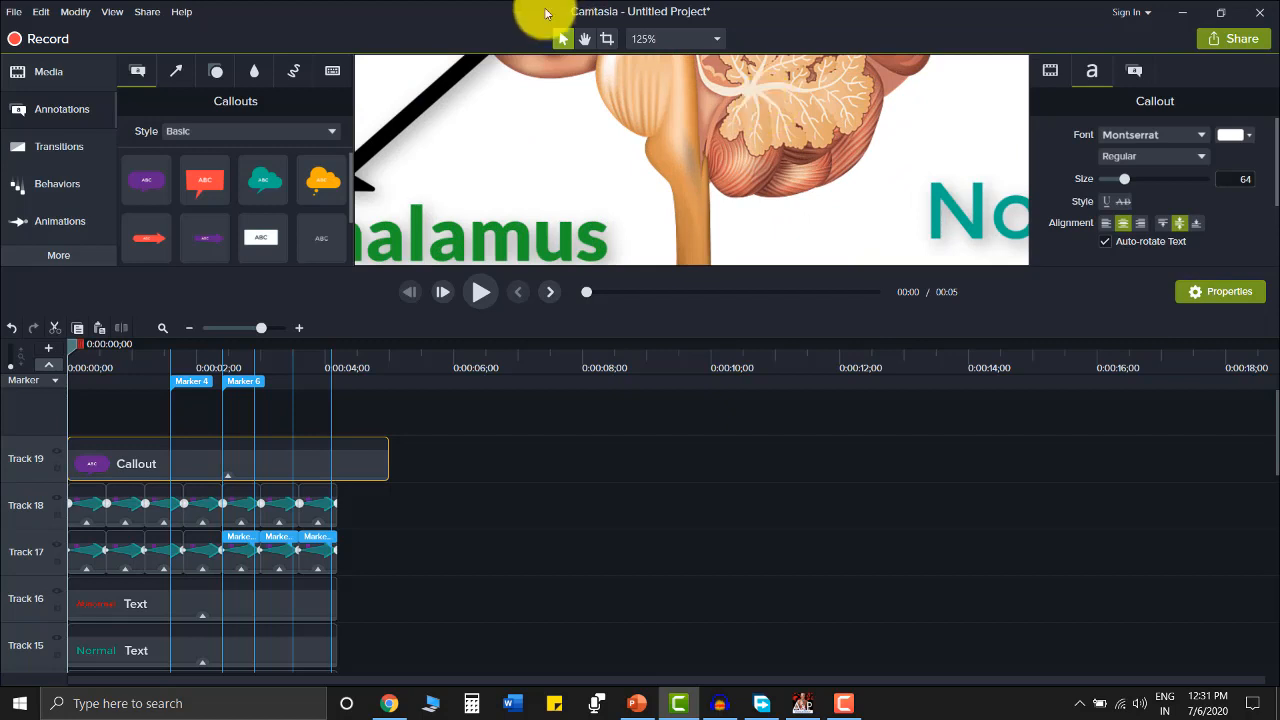
pyautogui.moveTo(816, 138); pyautogui.dragTo(700, 297)
pyautogui.moveTo(812, 170); pyautogui.dragTo(695, 290)
pyautogui.moveTo(836, 140); pyautogui.dragTo(808, 199)
pyautogui.click(562, 38)
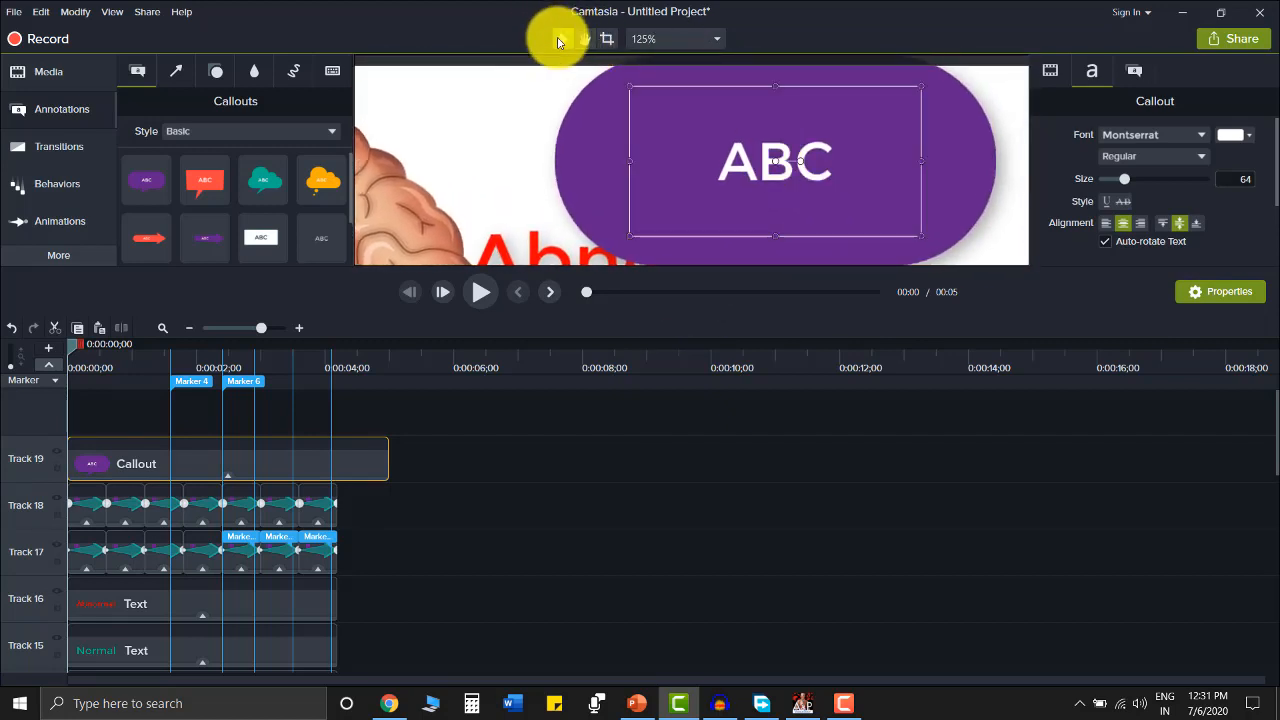
pyautogui.doubleClick(784, 166)
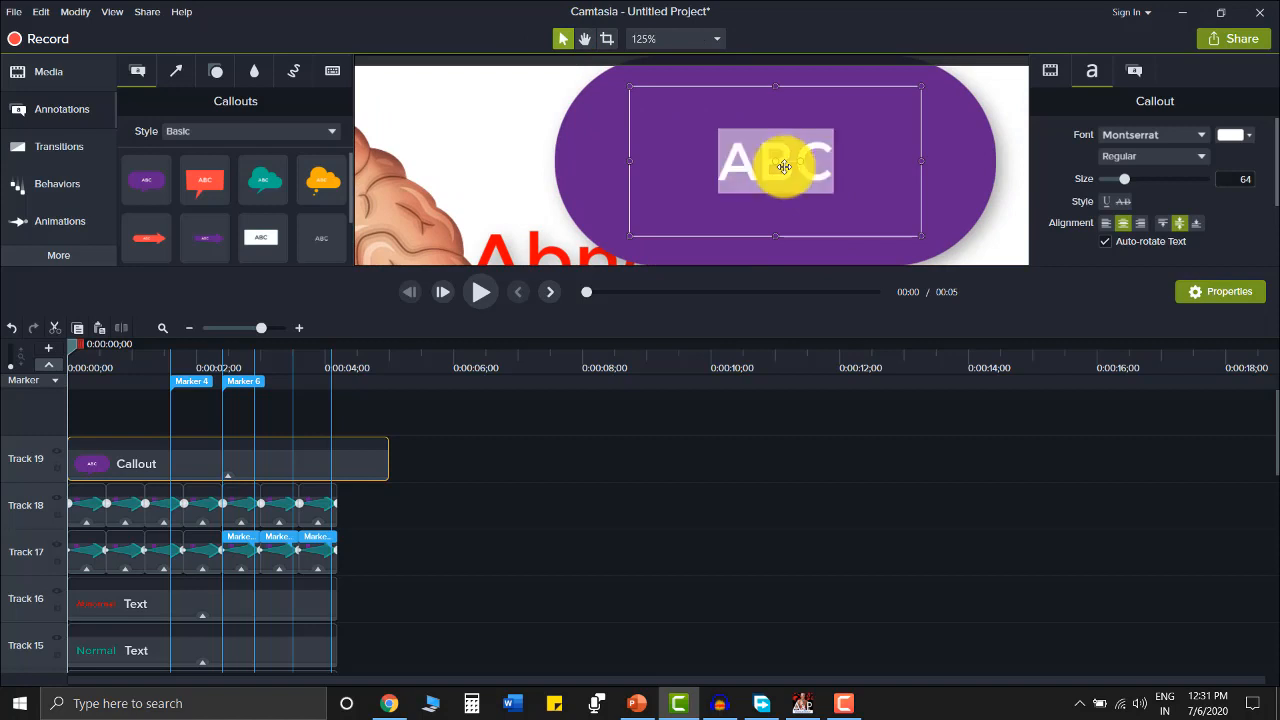
pyautogui.write('ADH')
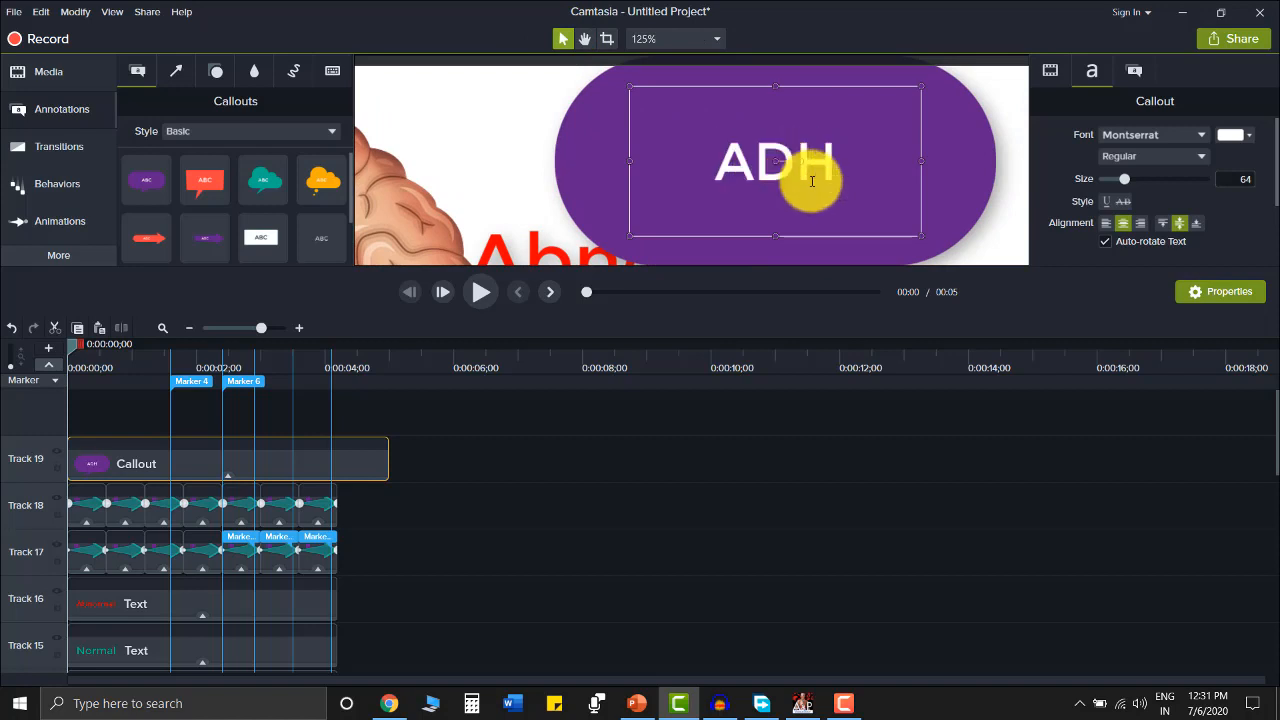
# - Enlarge the canvas area and bring the whole scene into view at 50% zoom
pyautogui.click(586, 39)
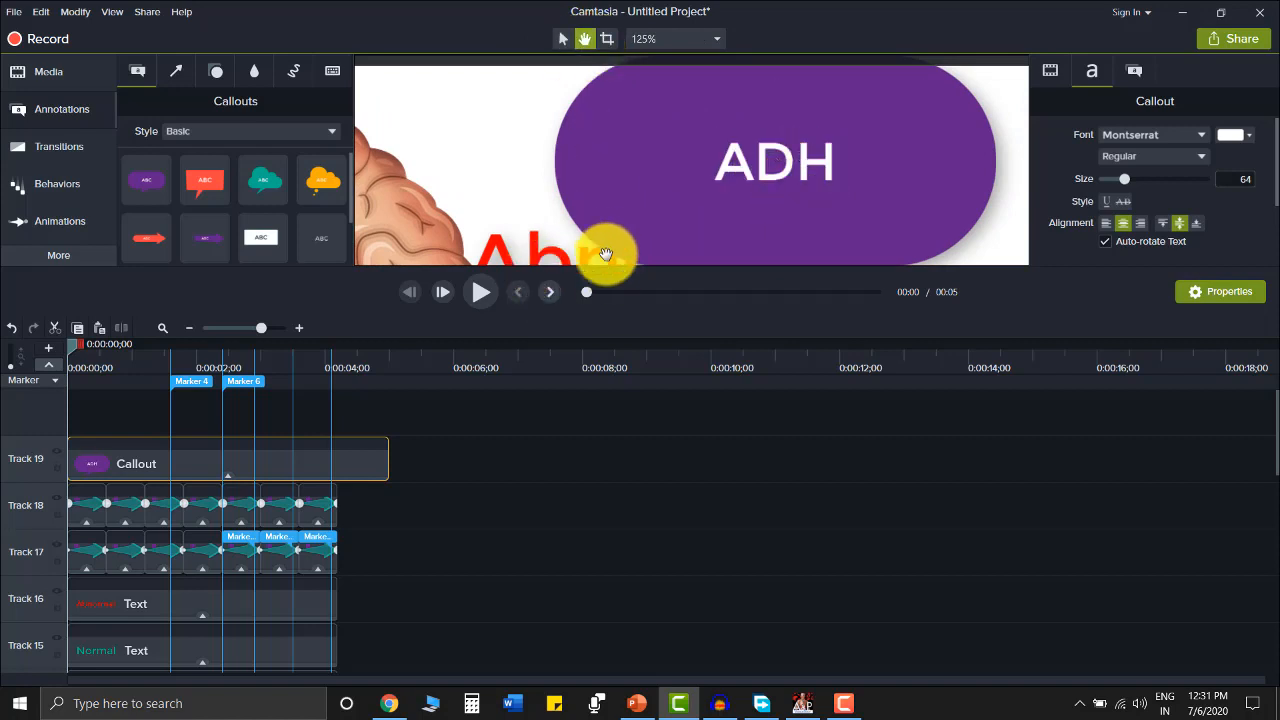
pyautogui.moveTo(604, 270); pyautogui.dragTo(588, 457)
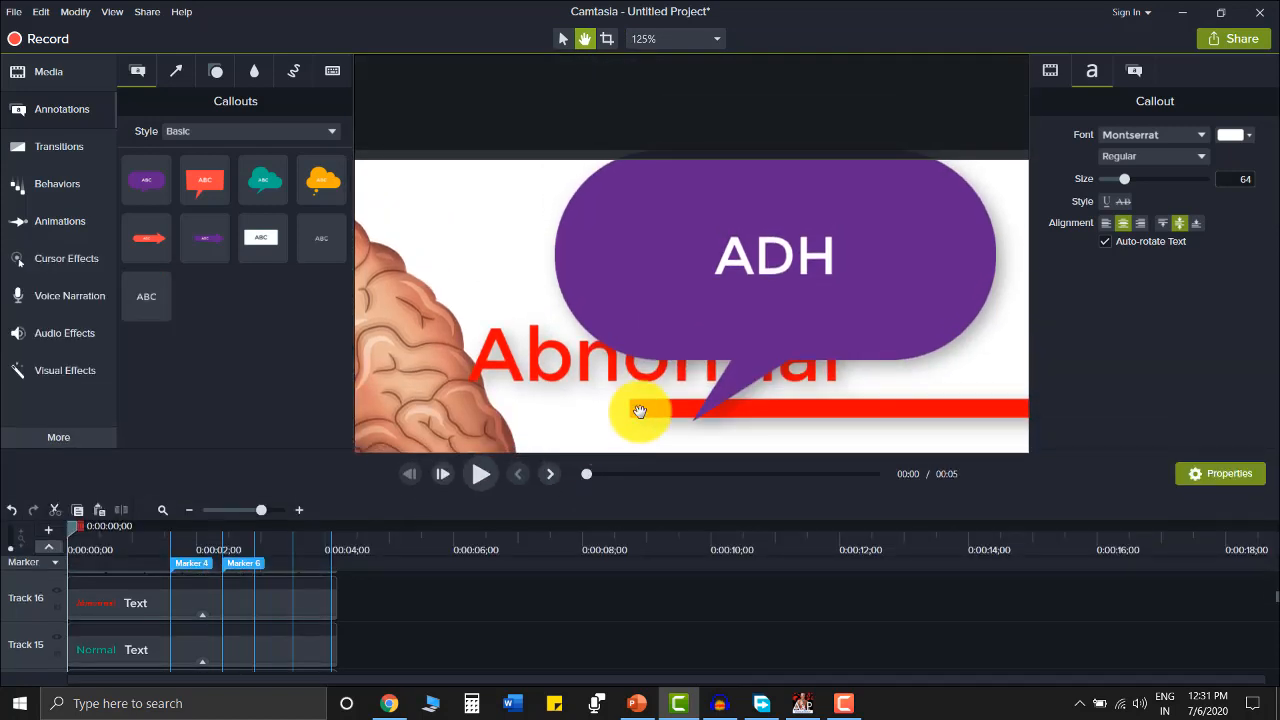
pyautogui.scroll(-3, 711, 311)
pyautogui.moveTo(663, 371); pyautogui.dragTo(945, 104)
pyautogui.scroll(-4, 677, 289)
pyautogui.scroll(2, 586, 300)
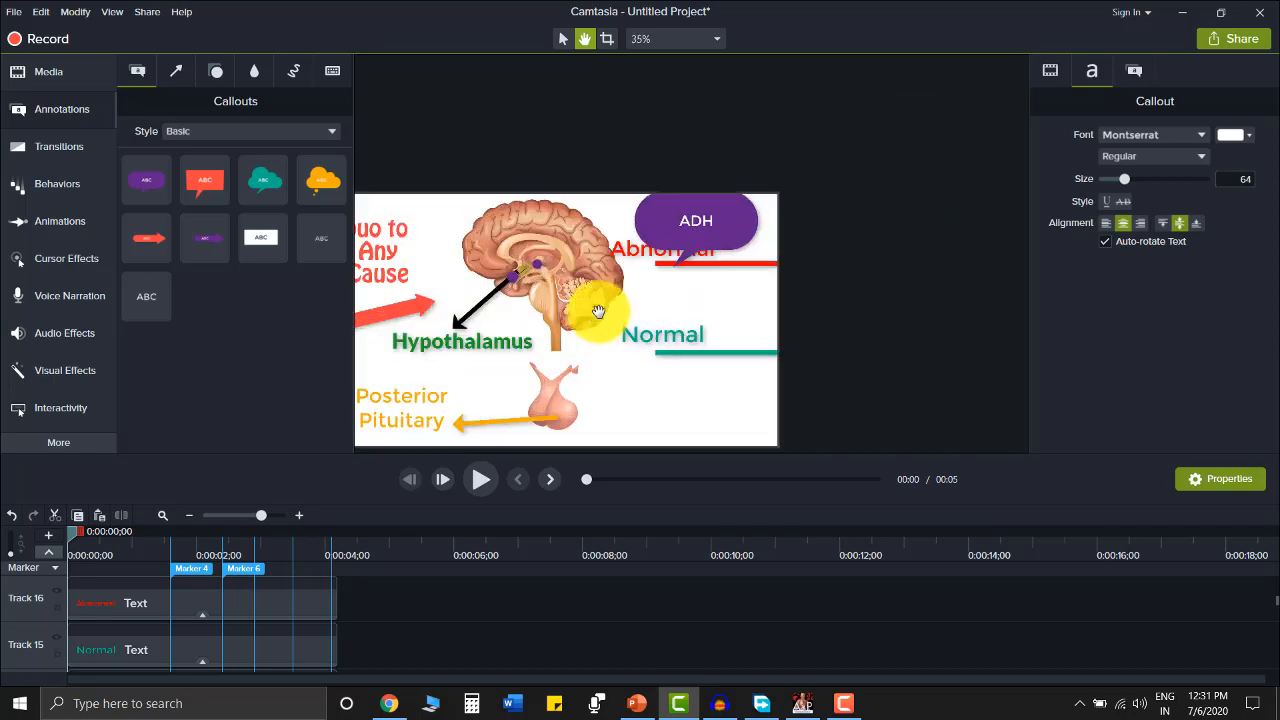
pyautogui.moveTo(722, 280); pyautogui.dragTo(777, 278)
pyautogui.scroll(3, 777, 278)
pyautogui.scroll(-2, 766, 277)
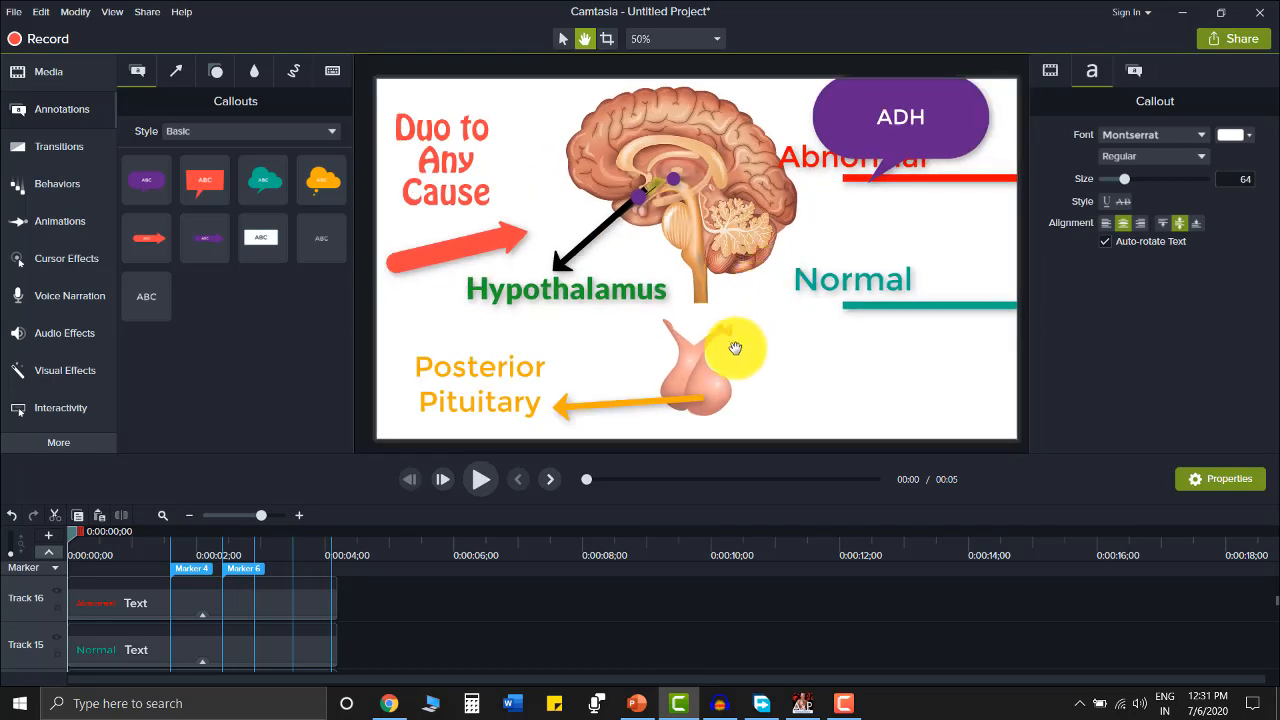